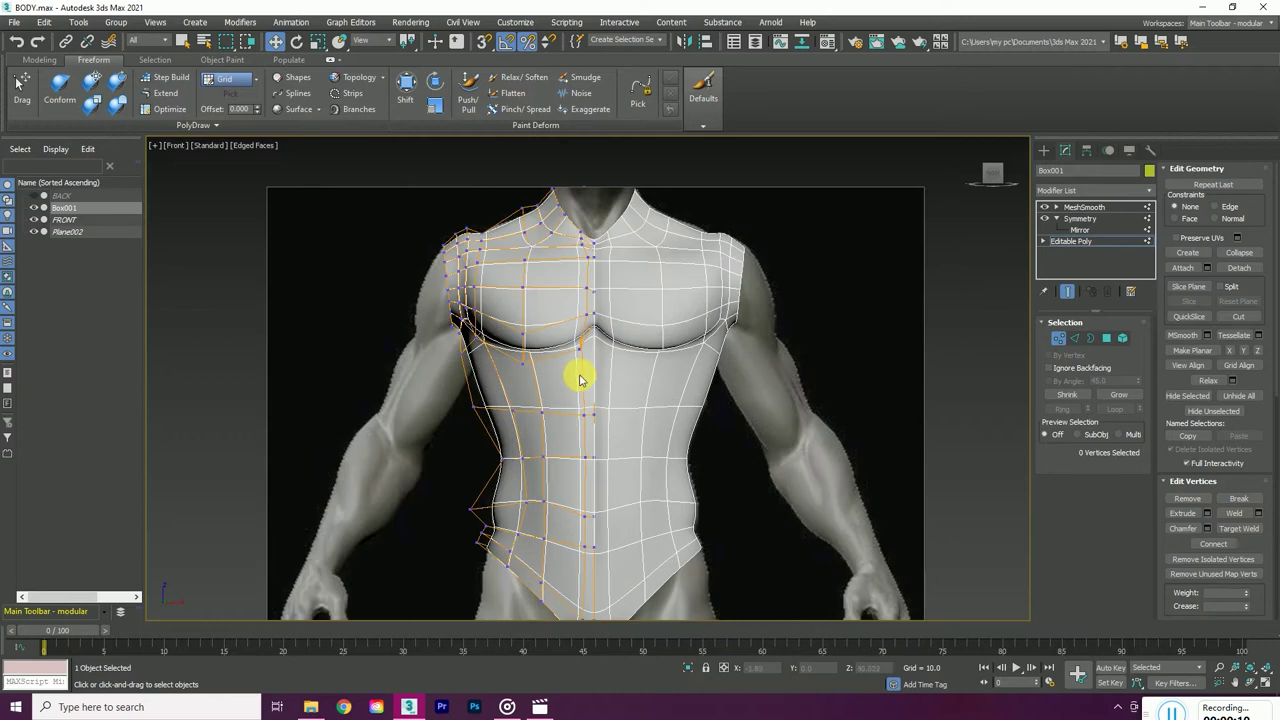
- Lower the retopology mesh material's Opacity to 19 and switch Editable Poly to Edge level
click(826, 41)
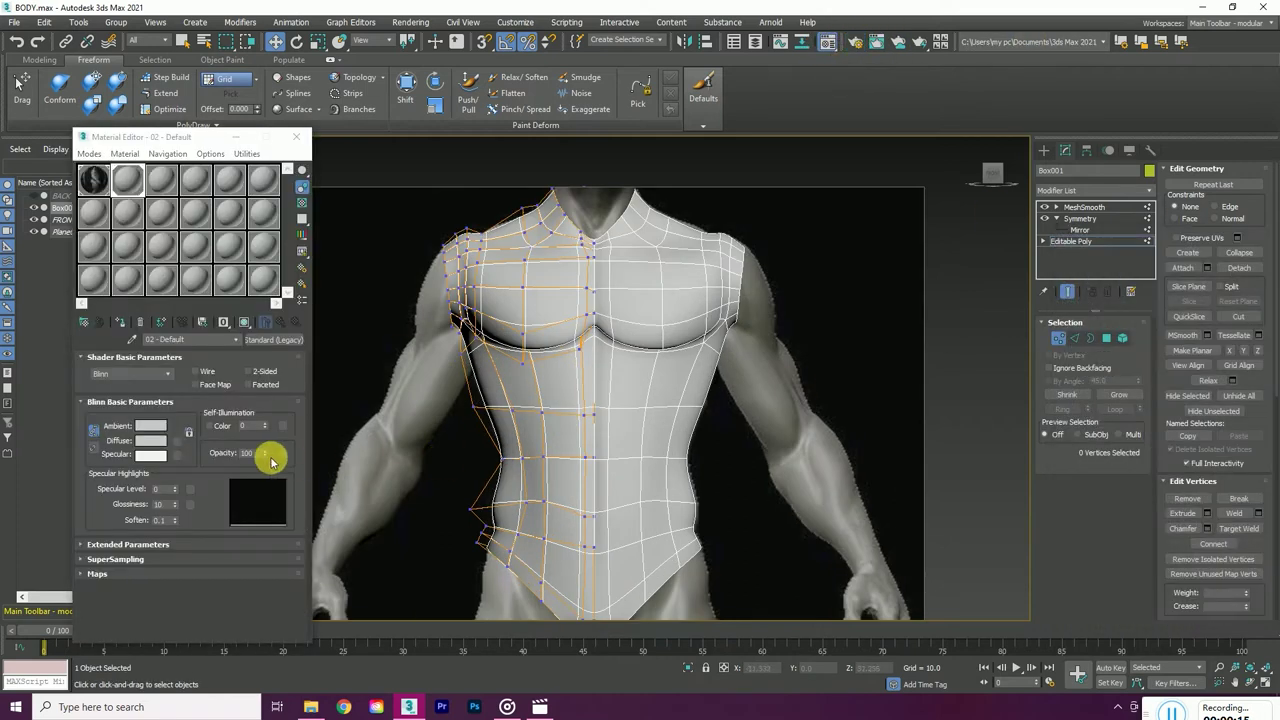
drag(265, 525, 551, 434)
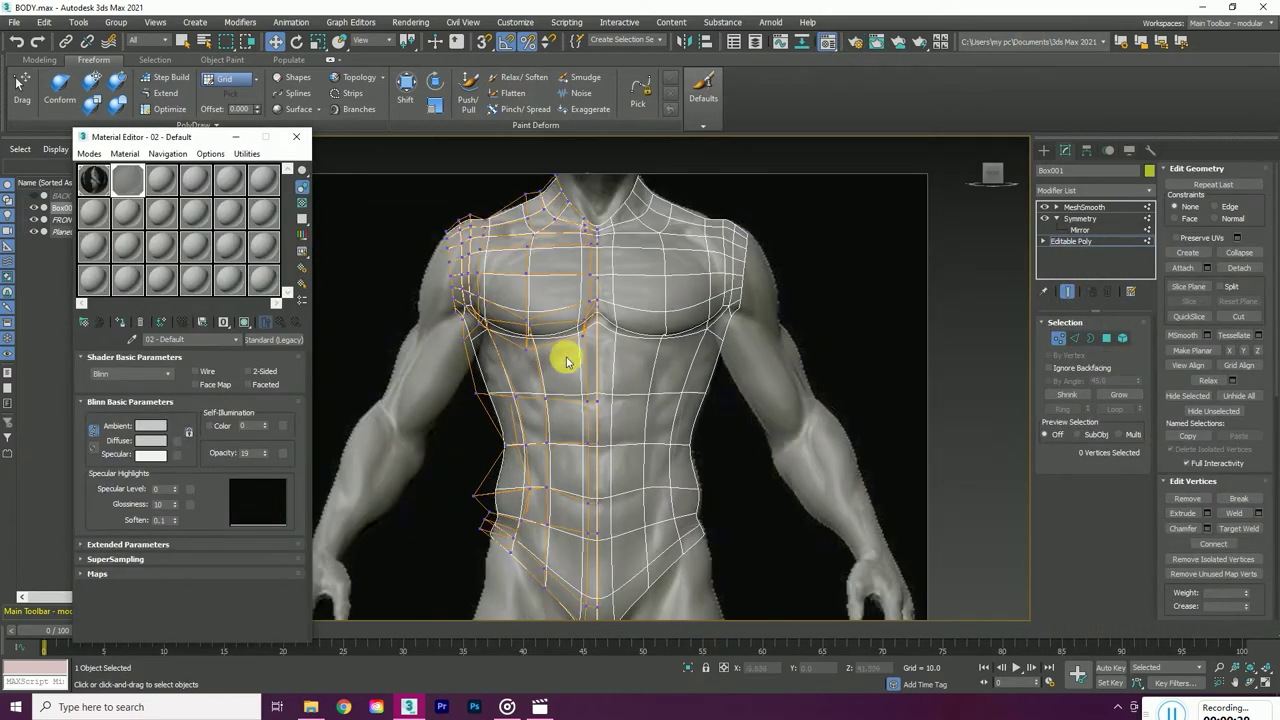
click(1076, 338)
scroll(590, 366, up, 2)
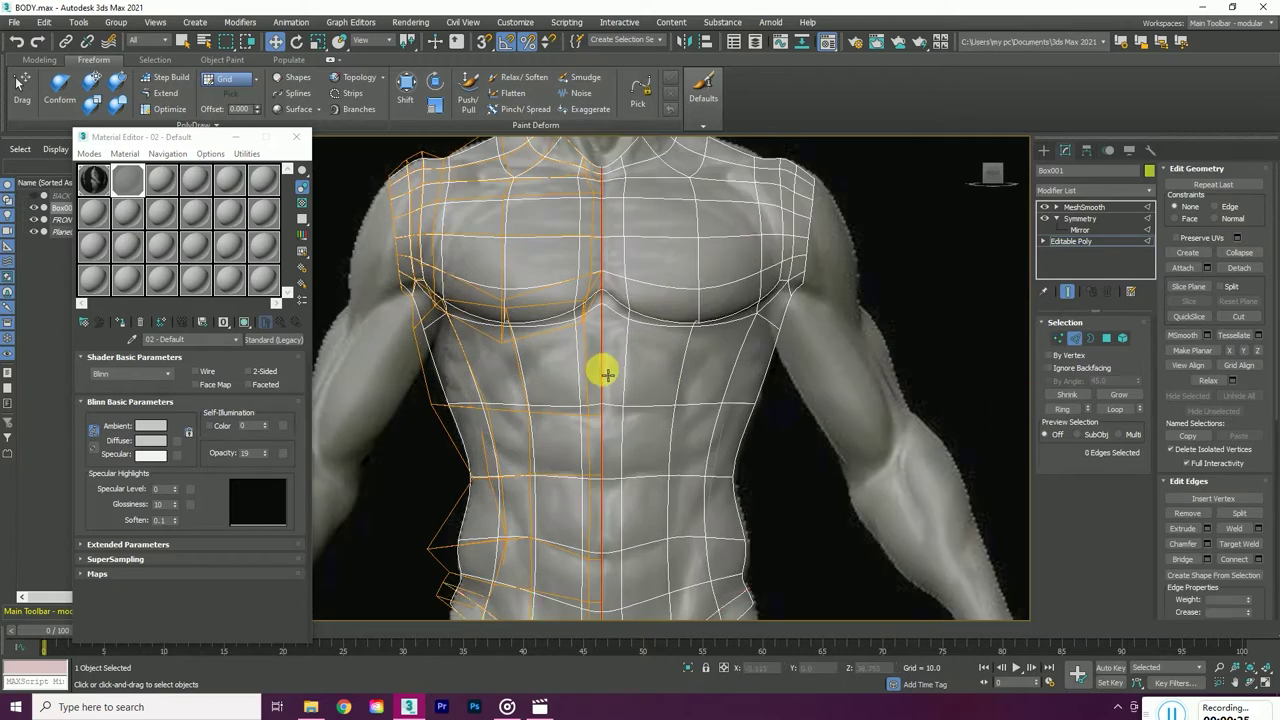
- Connect a vertical edge ring into a horizontal loop below the chest, then show the end result in Vertex mode
click(1067, 291)
click(1062, 409)
right_click(585, 366)
click(480, 451)
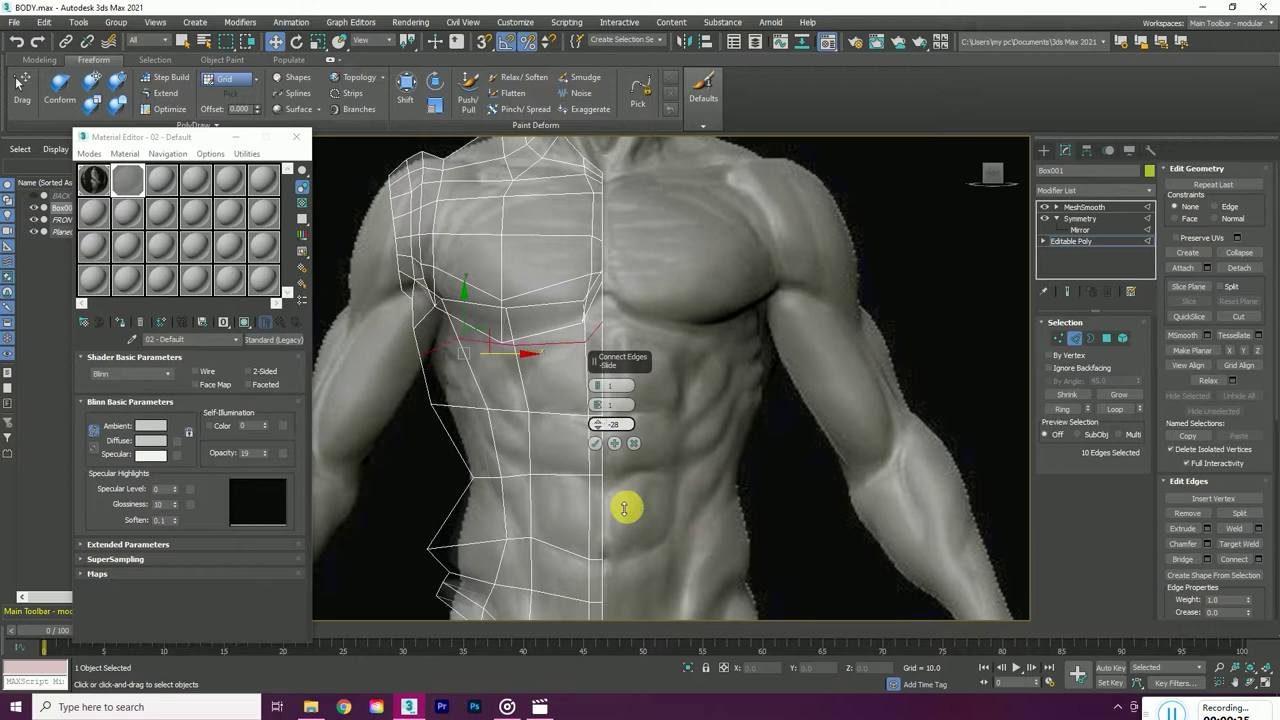
click(596, 443)
key(1)
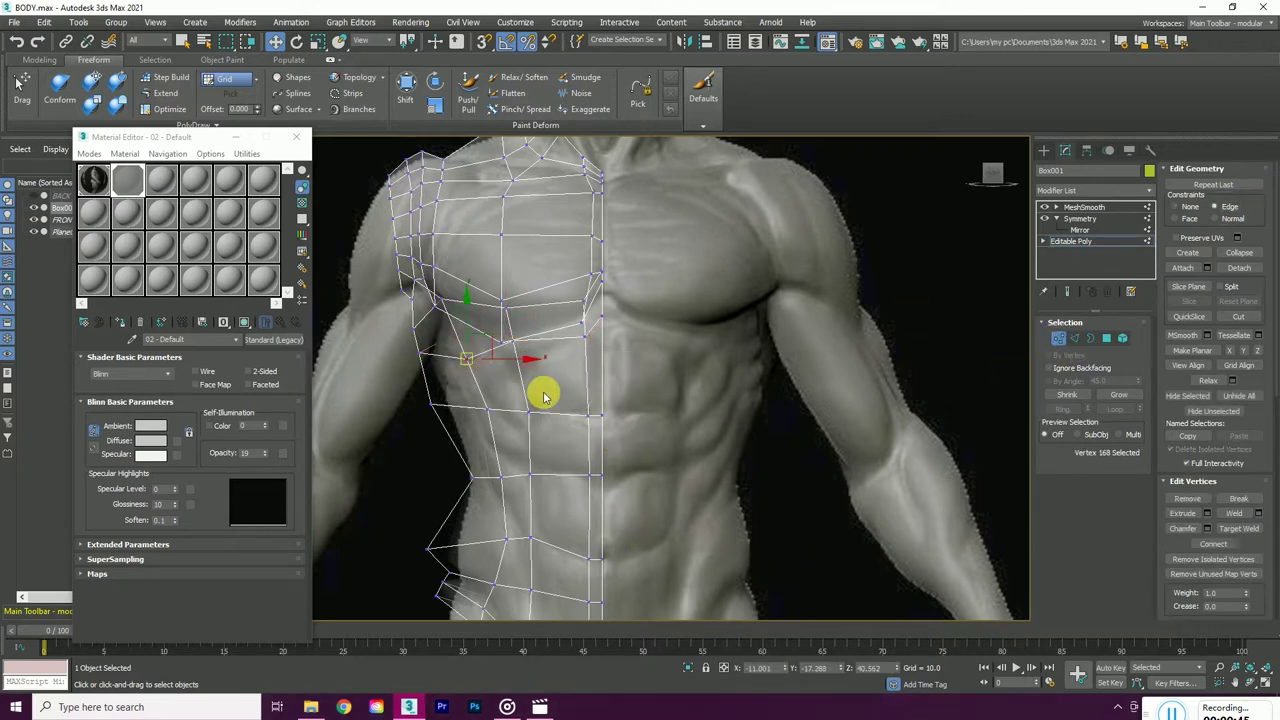
click(1067, 291)
scroll(834, 323, down, 2)
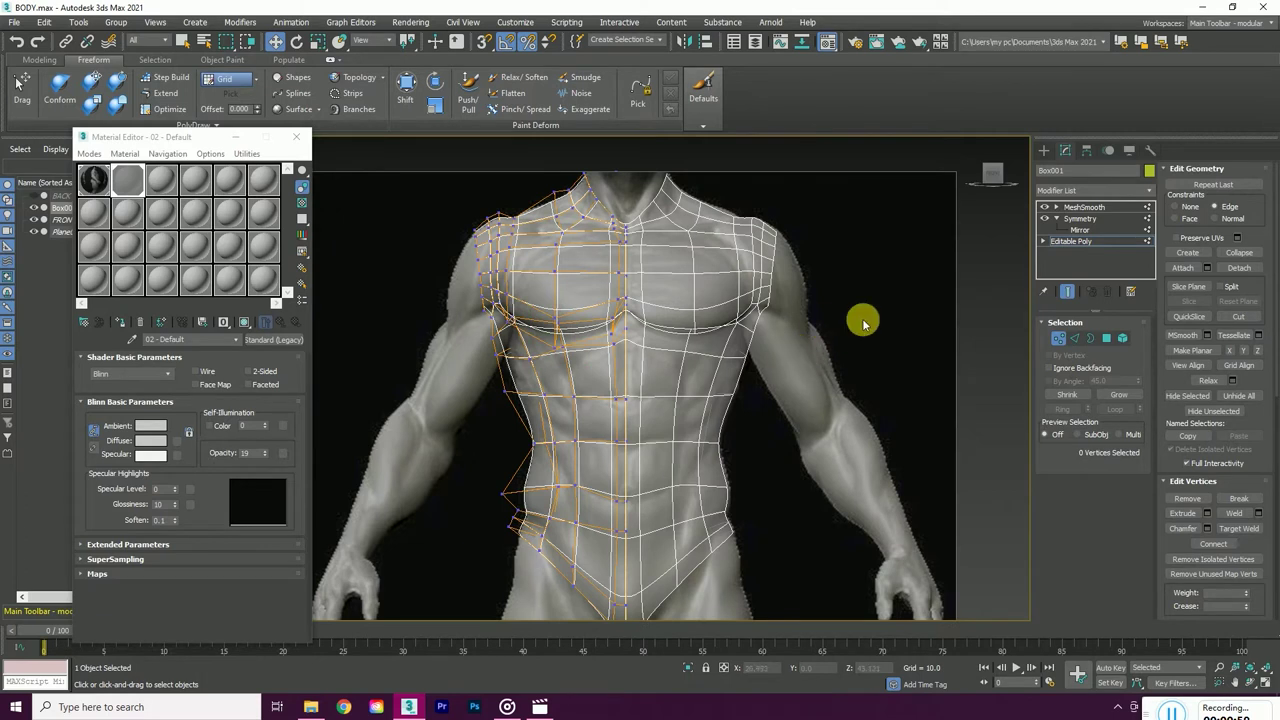
- Orbit to a side view and select waist, flank and hip vertices
scroll(585, 446, up, 2)
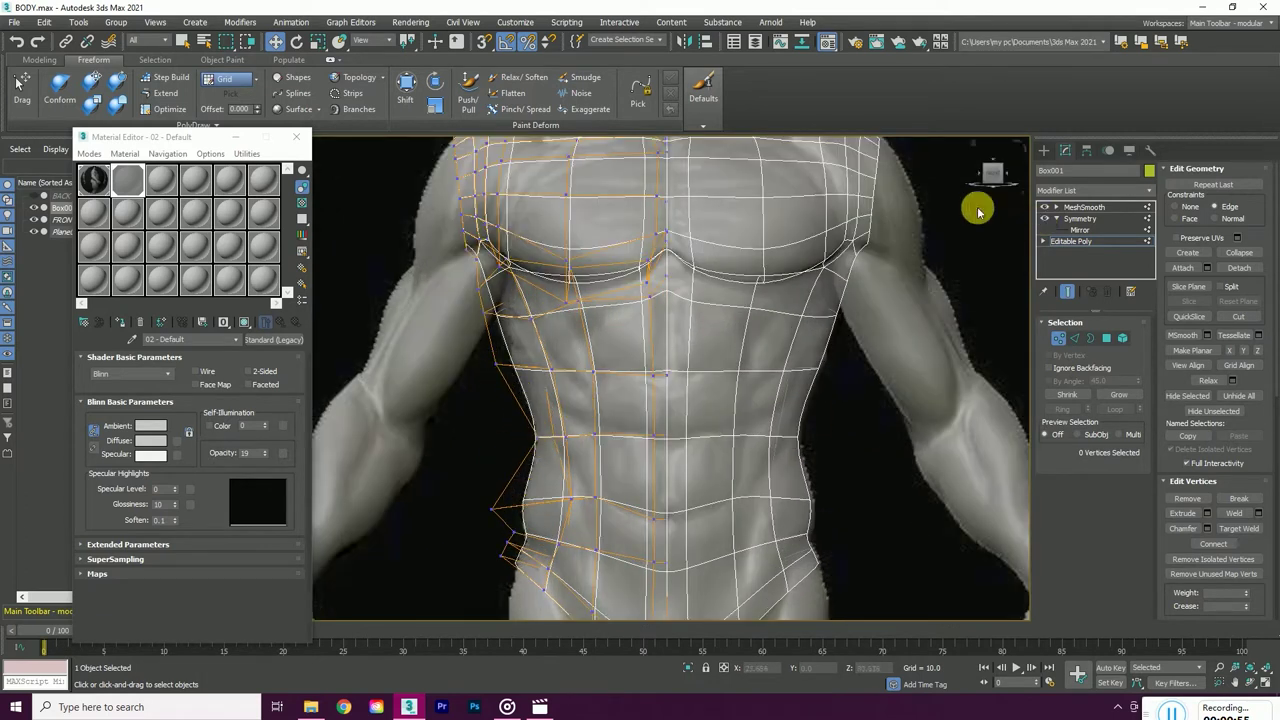
drag(978, 211, 886, 281)
click(768, 367)
click(775, 480)
click(782, 438)
click(892, 440)
click(886, 368)
click(896, 500)
click(840, 500)
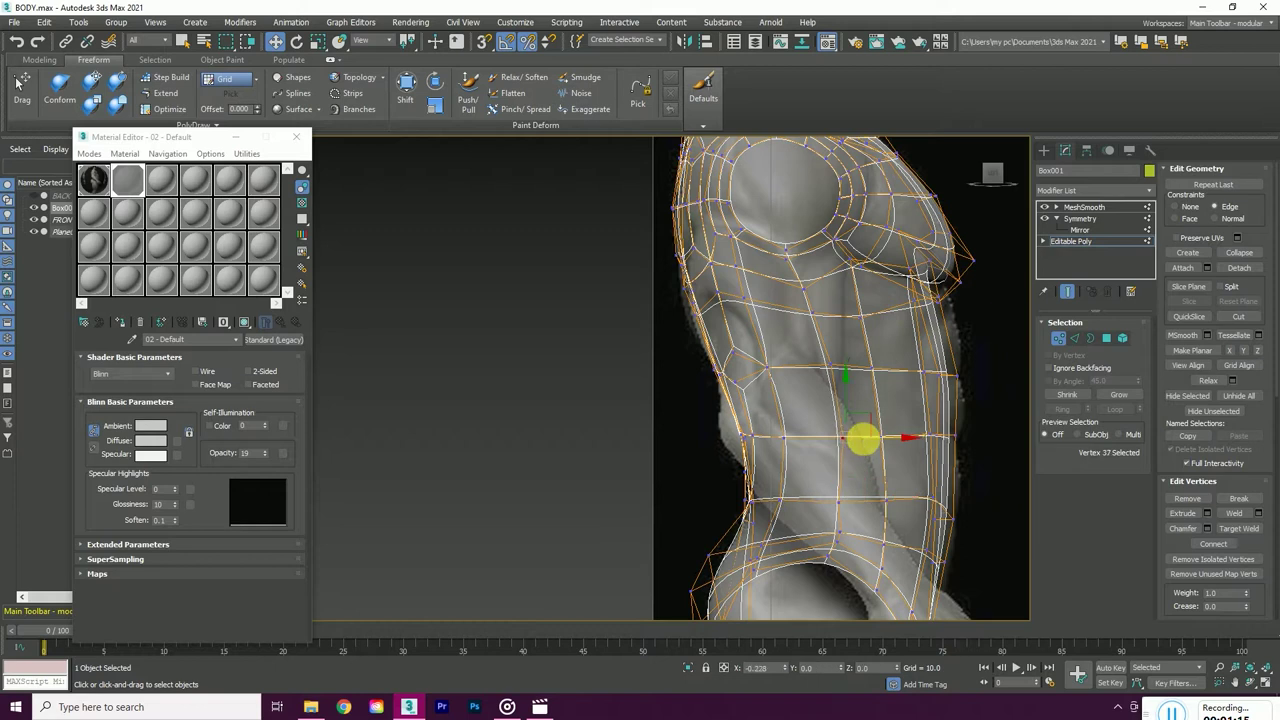
scroll(845, 531, up, 2)
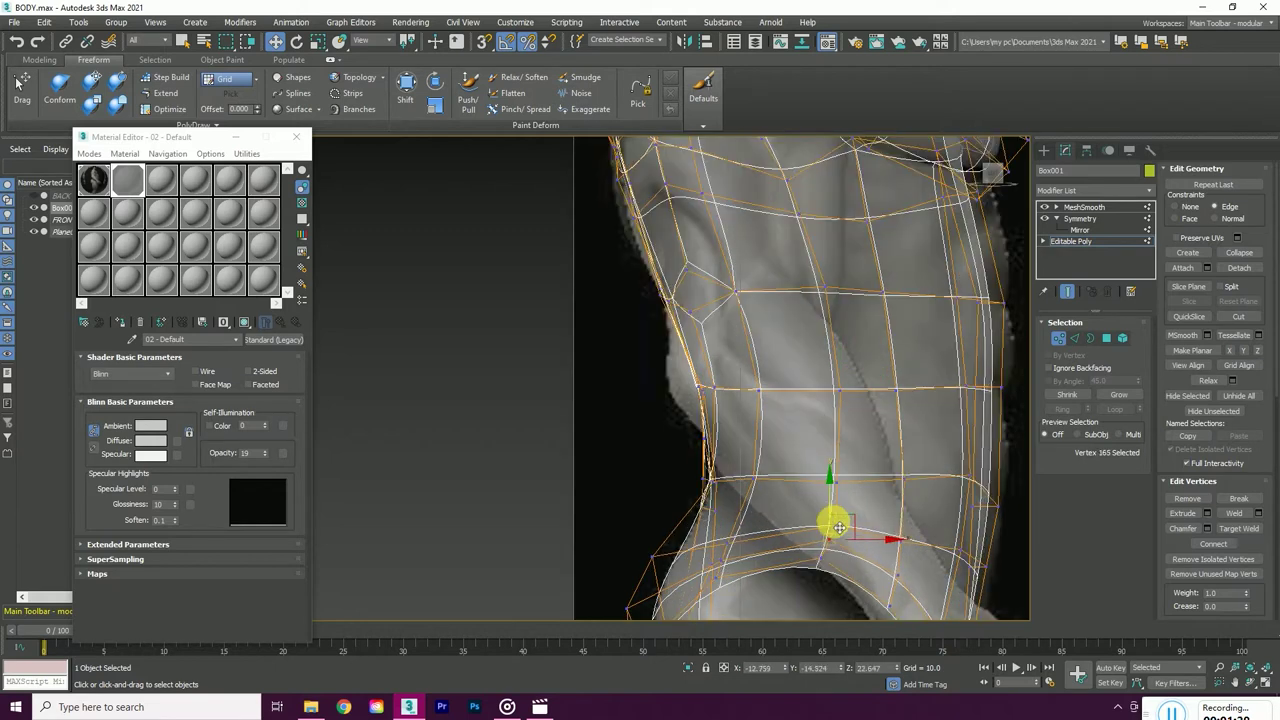
click(821, 548)
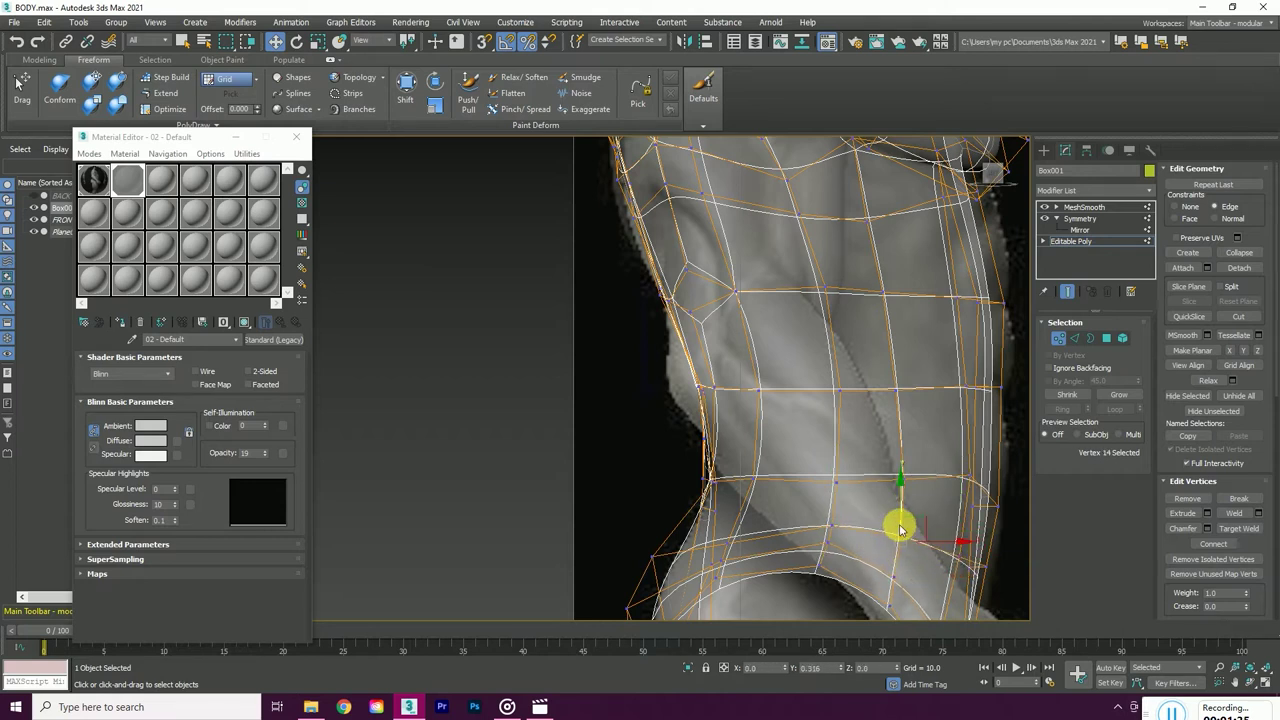
- Move the hip and upper flank vertices onto the sculpt surface
alt+middle_drag(778, 527, 812, 527)
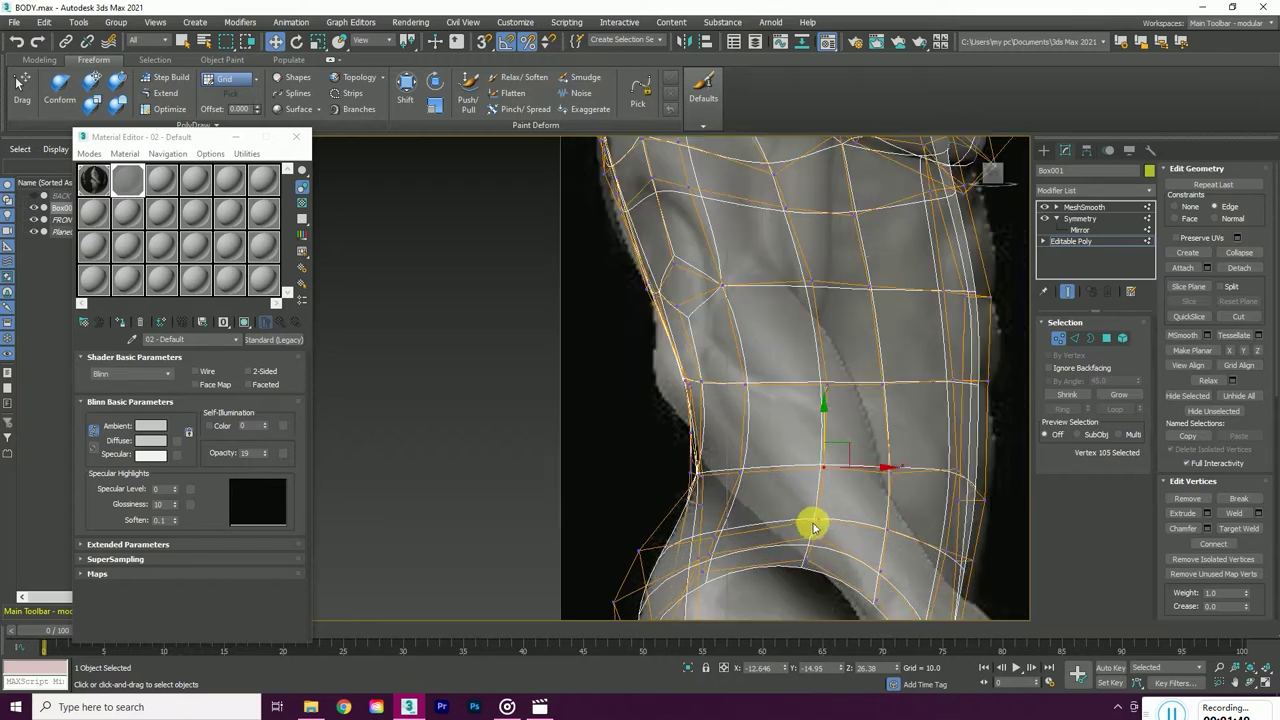
drag(720, 525, 716, 550)
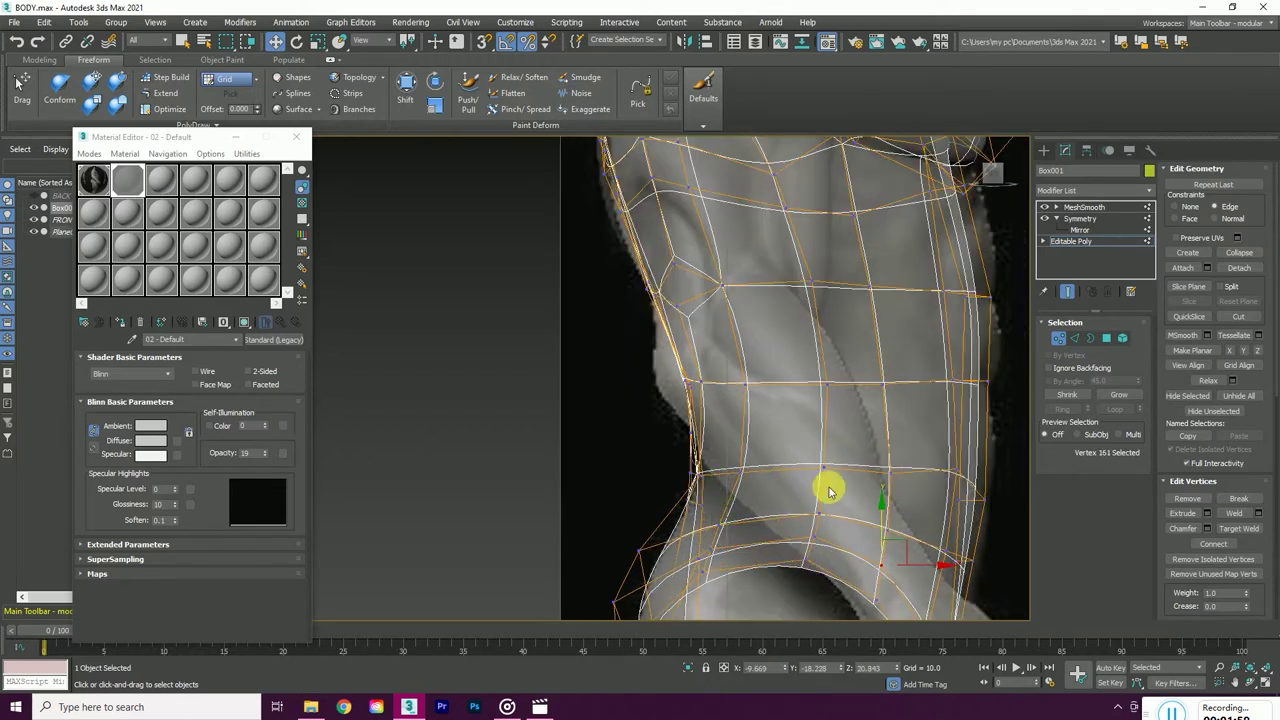
scroll(828, 490, down, 4)
scroll(828, 416, up, 4)
click(824, 342)
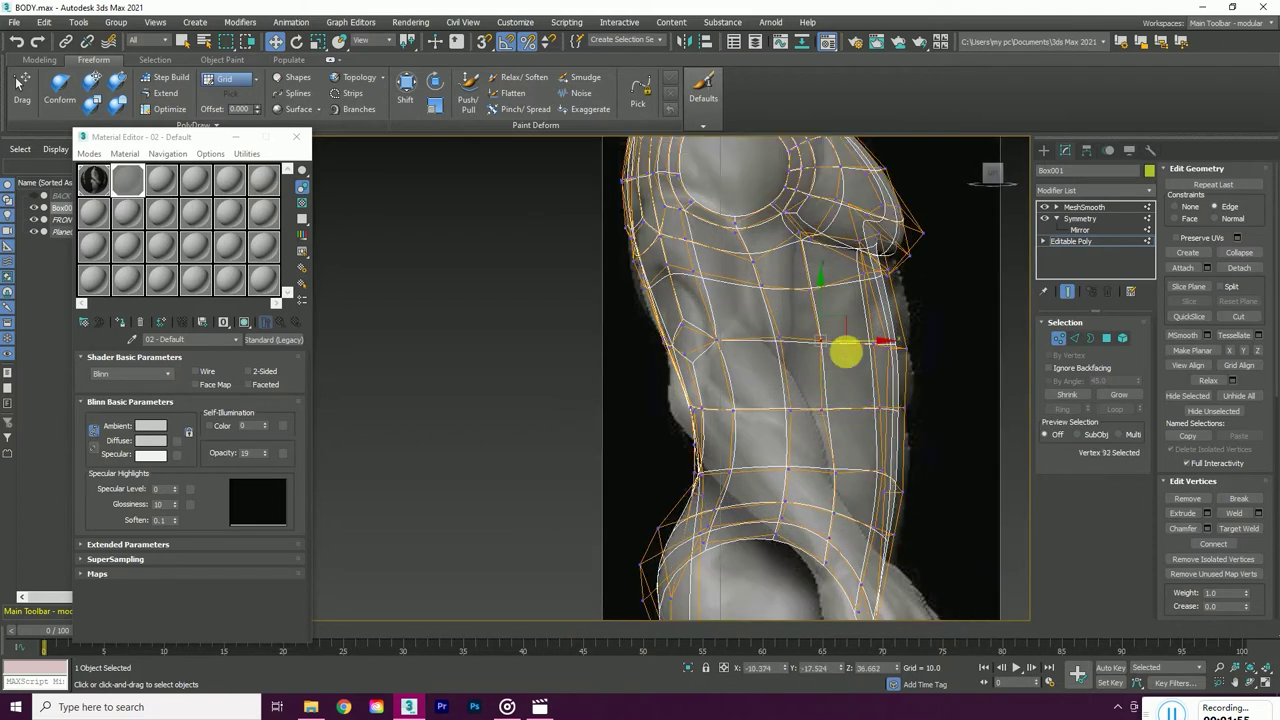
drag(865, 478, 838, 568)
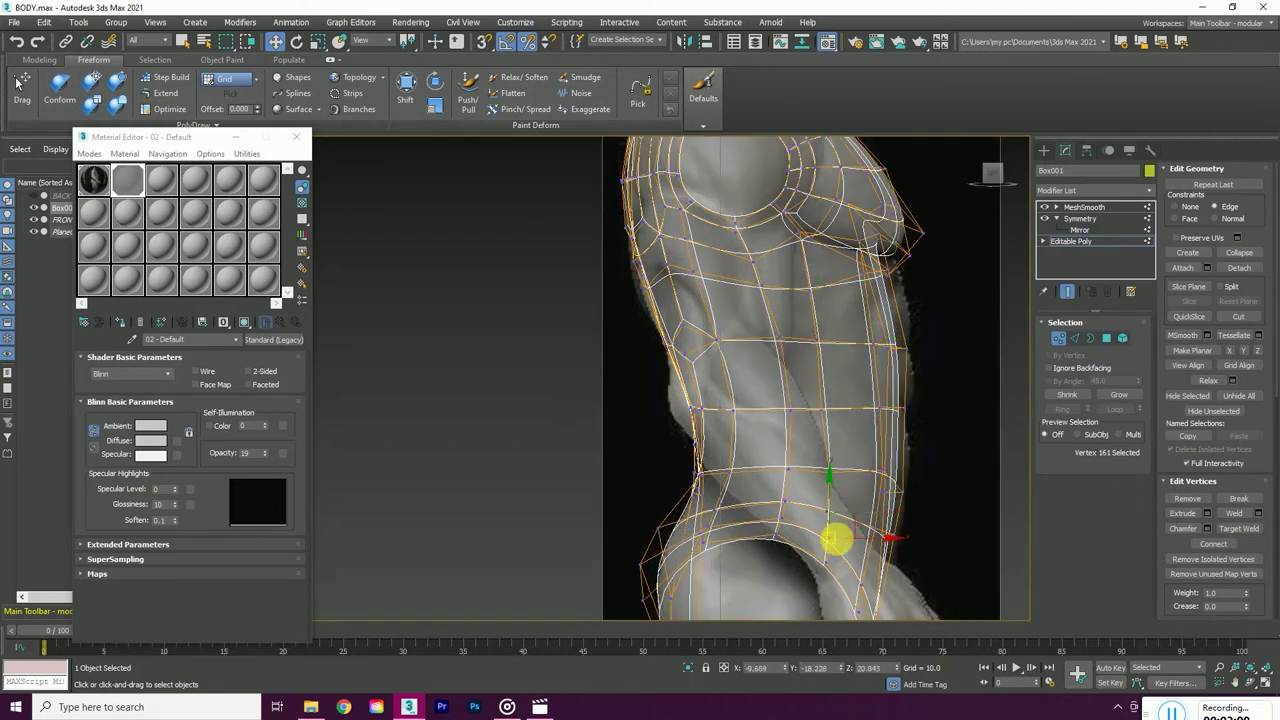
- From the underside view, select the hip-edge vertex, then return to the side view in Polygon mode
drag(982, 195, 990, 188)
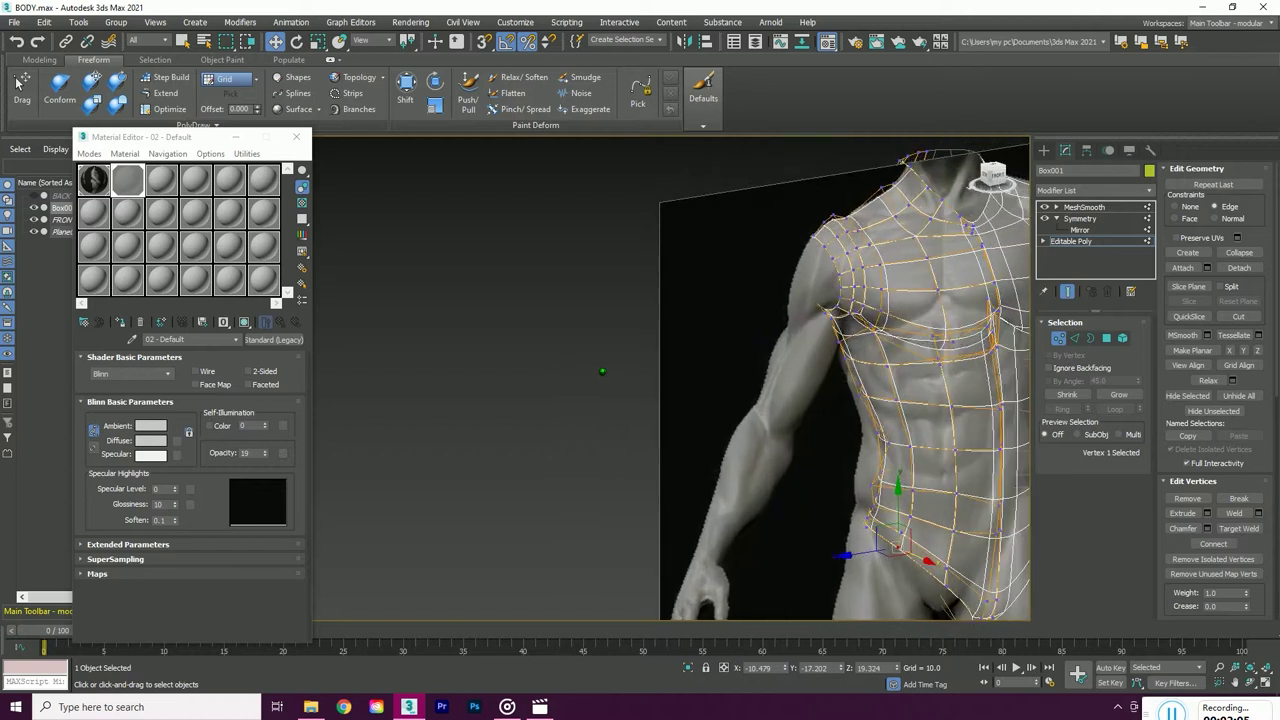
click(990, 188)
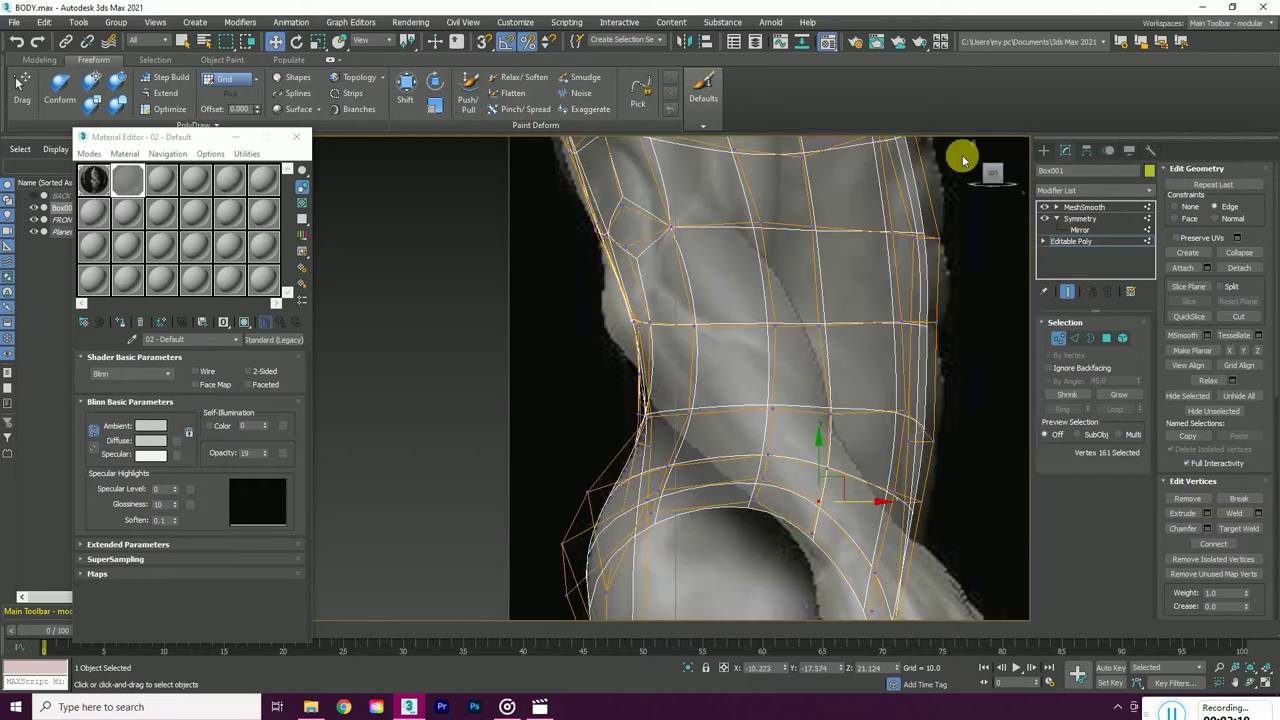
click(963, 160)
click(758, 205)
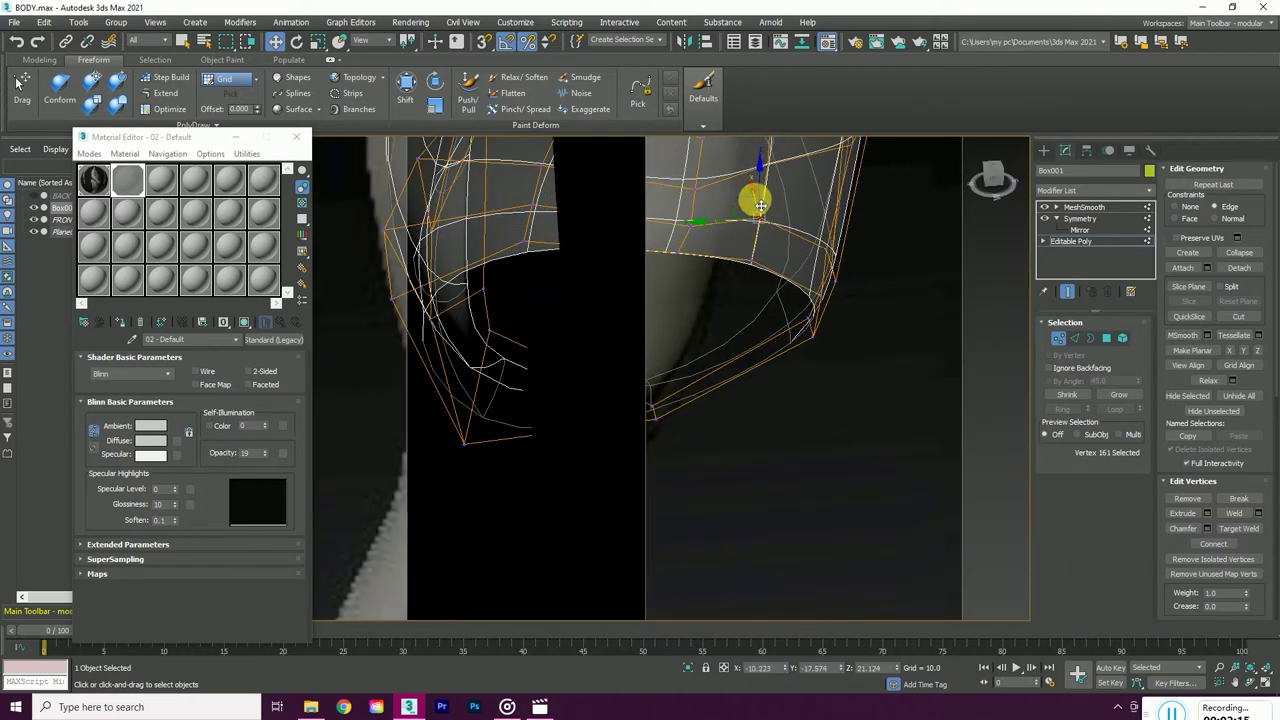
click(985, 180)
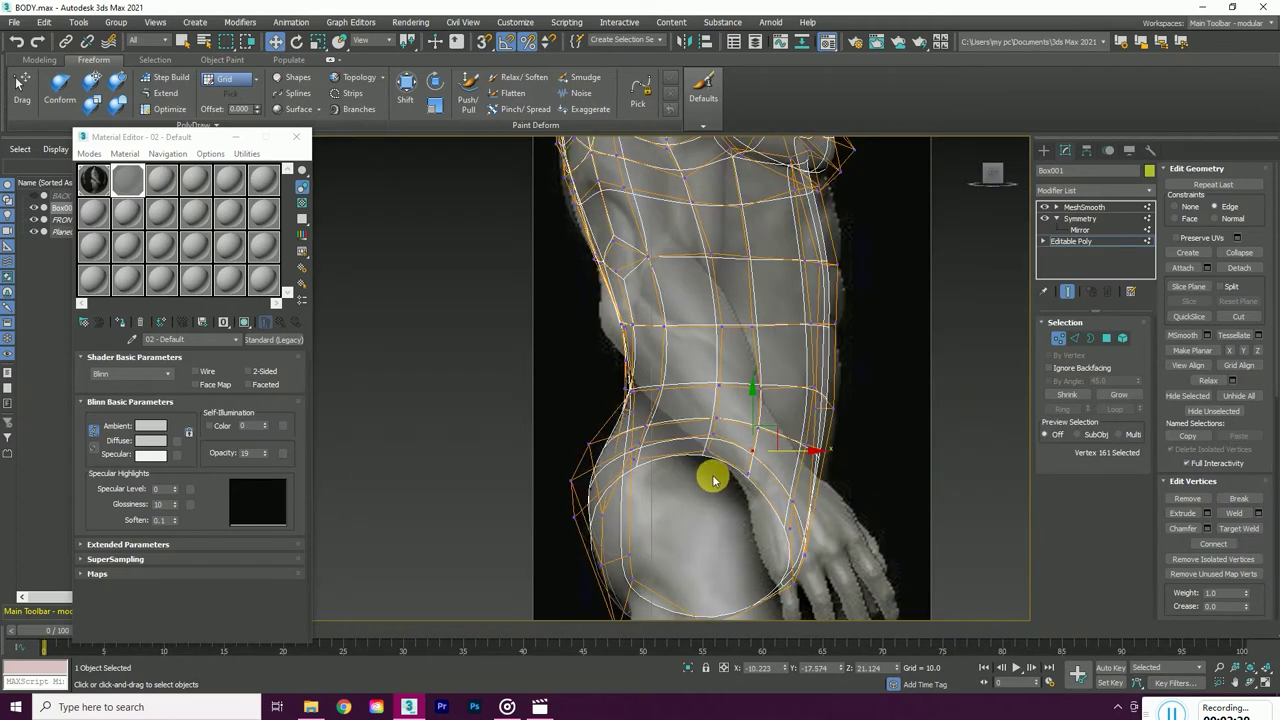
key(4)
scroll(712, 480, down, 2)
- Select a patch of flank polygons and orbit to a three-quarter front view
scroll(714, 317, up, 3)
drag(714, 317, 749, 394)
ctrl+click(700, 440)
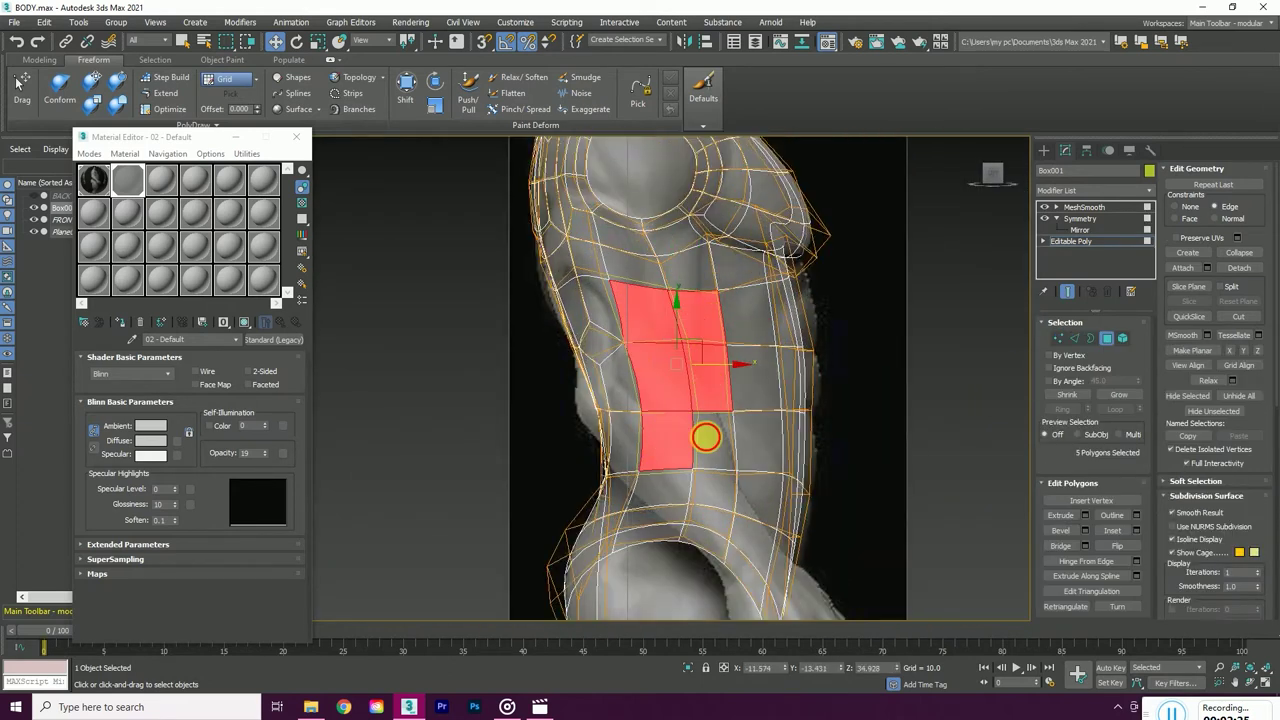
click(994, 171)
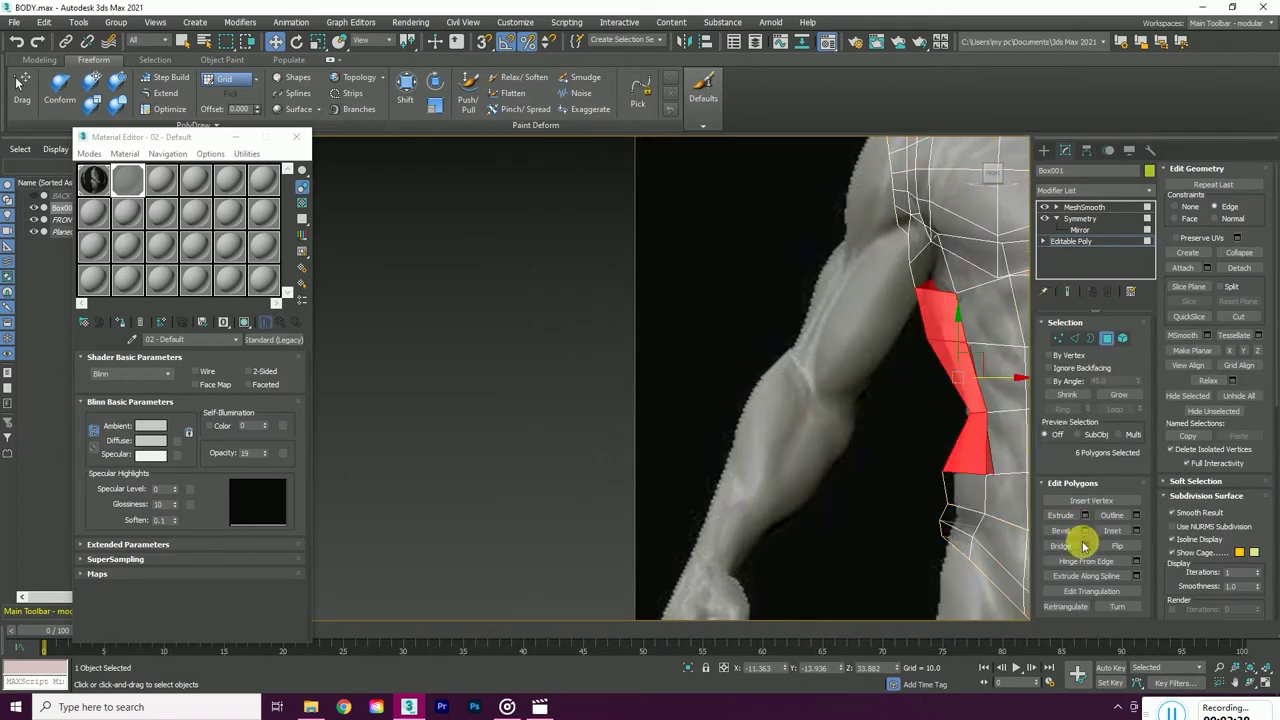
mouse_move(594, 443)
alt+middle_down()
mouse_move(587, 378)
mouse_move(762, 360)
alt+middle_up()
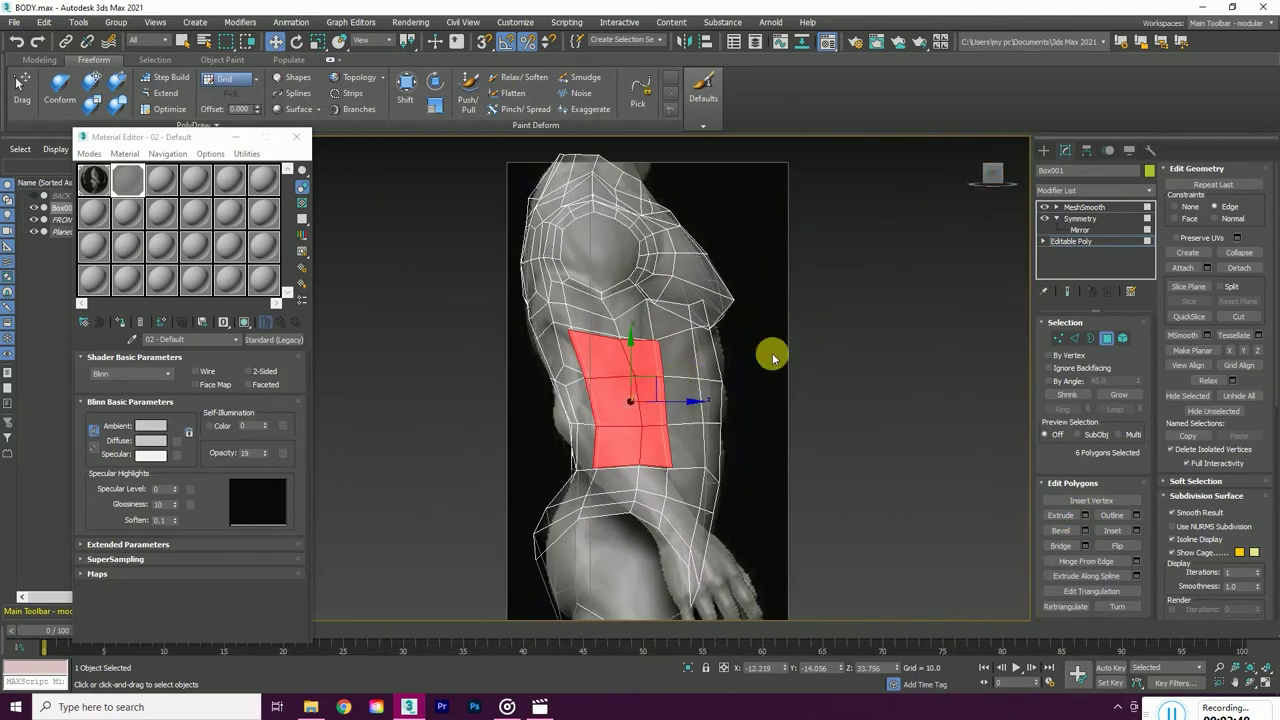
- In Vertex mode, select the flank vertex loop, waist vertices and side vertices
key(1)
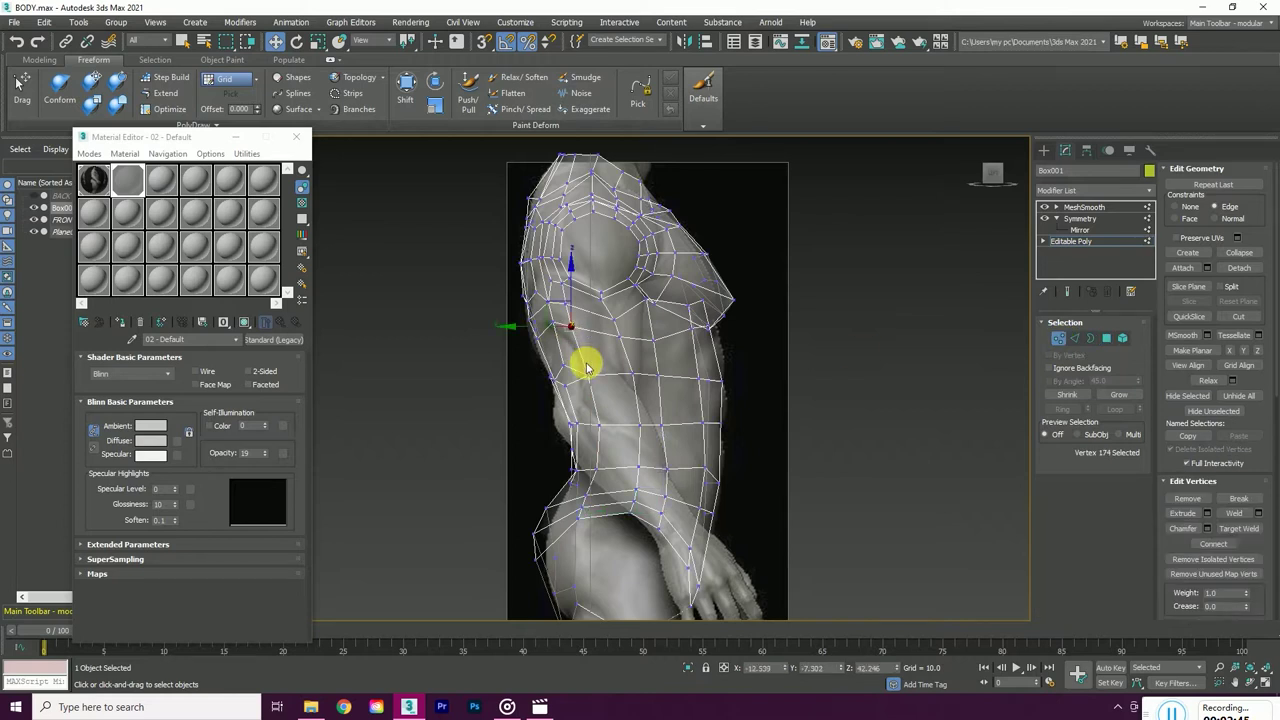
shift+click(593, 465)
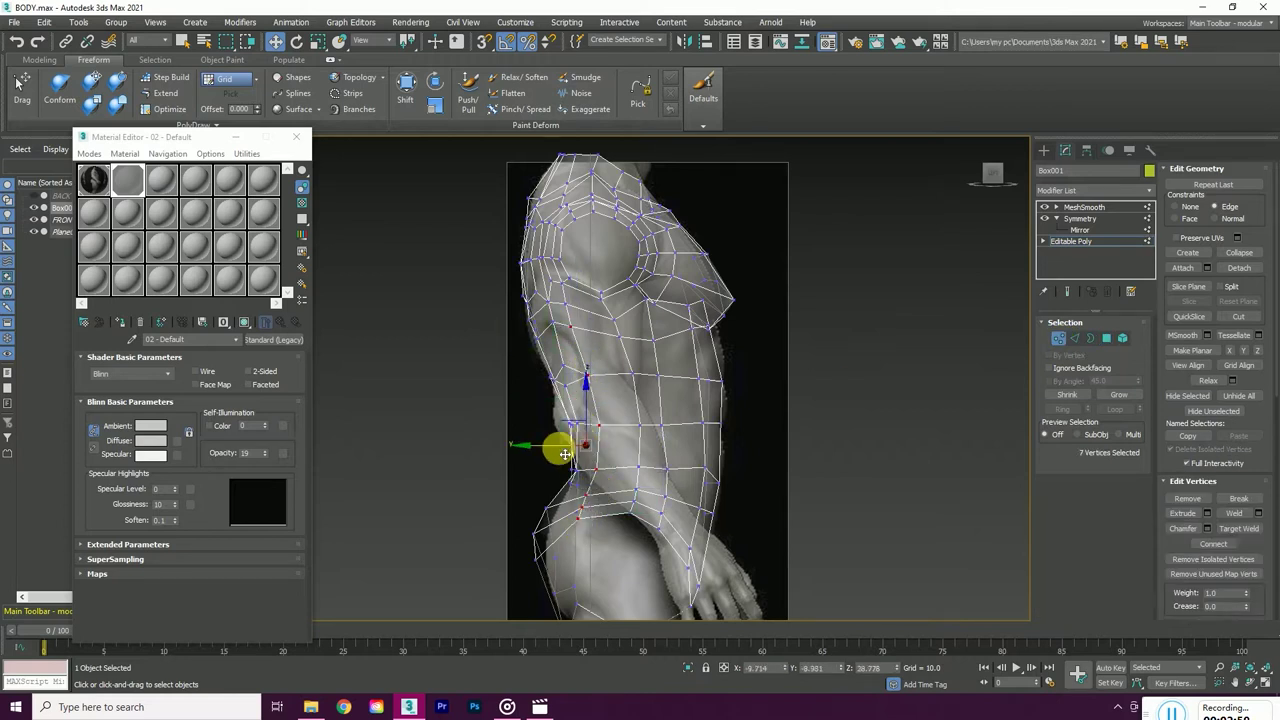
click(665, 426)
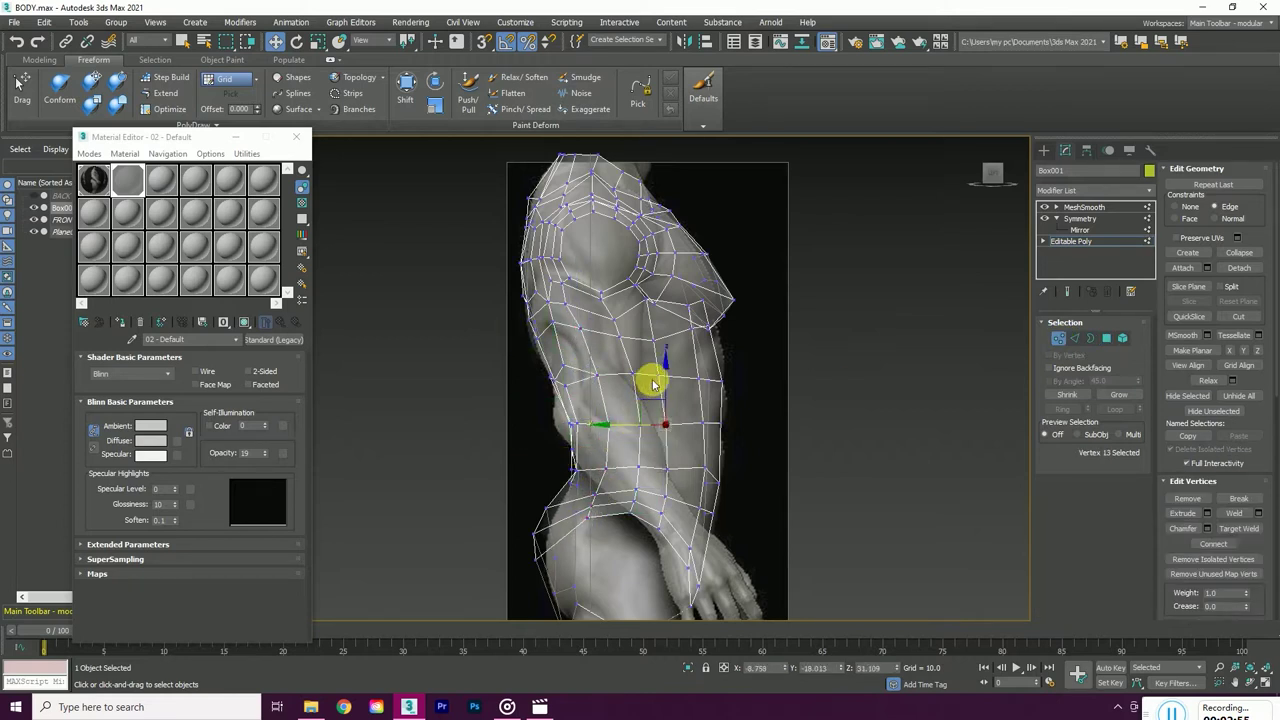
drag(990, 172, 997, 176)
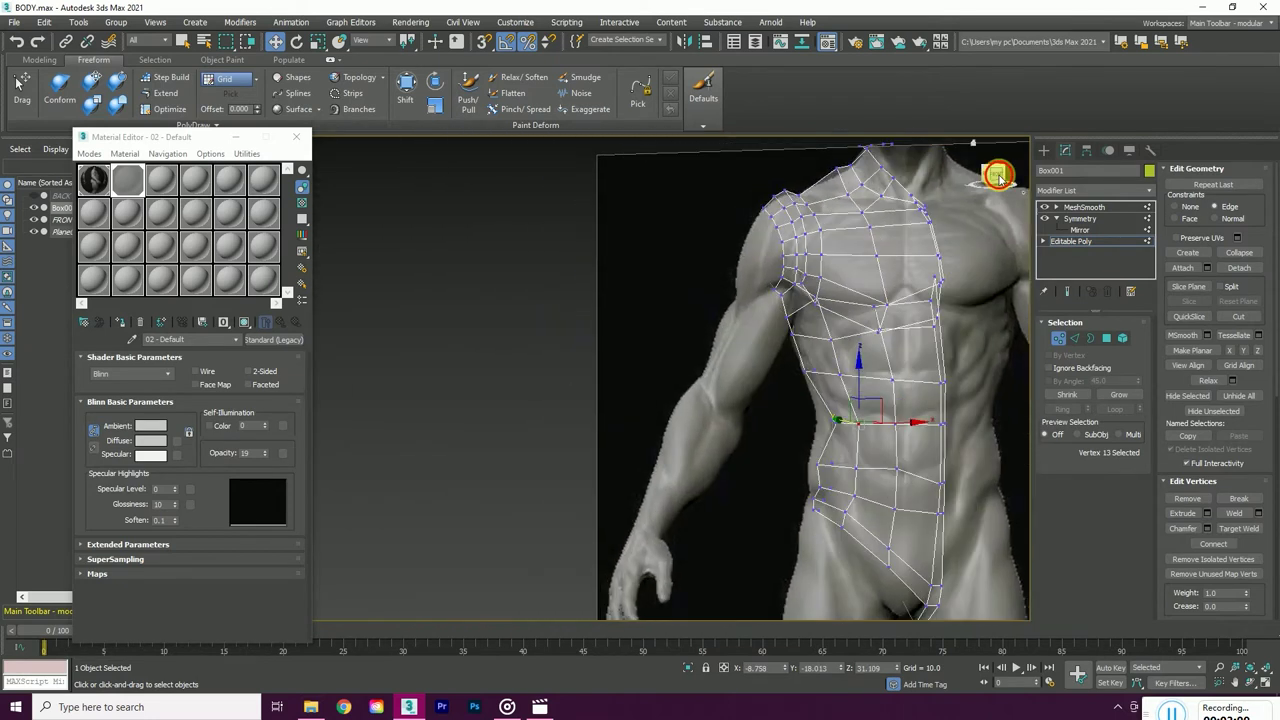
scroll(857, 414, up, 5)
click(855, 430)
click(846, 334)
scroll(848, 334, down, 2)
scroll(836, 470, up, 3)
click(845, 468)
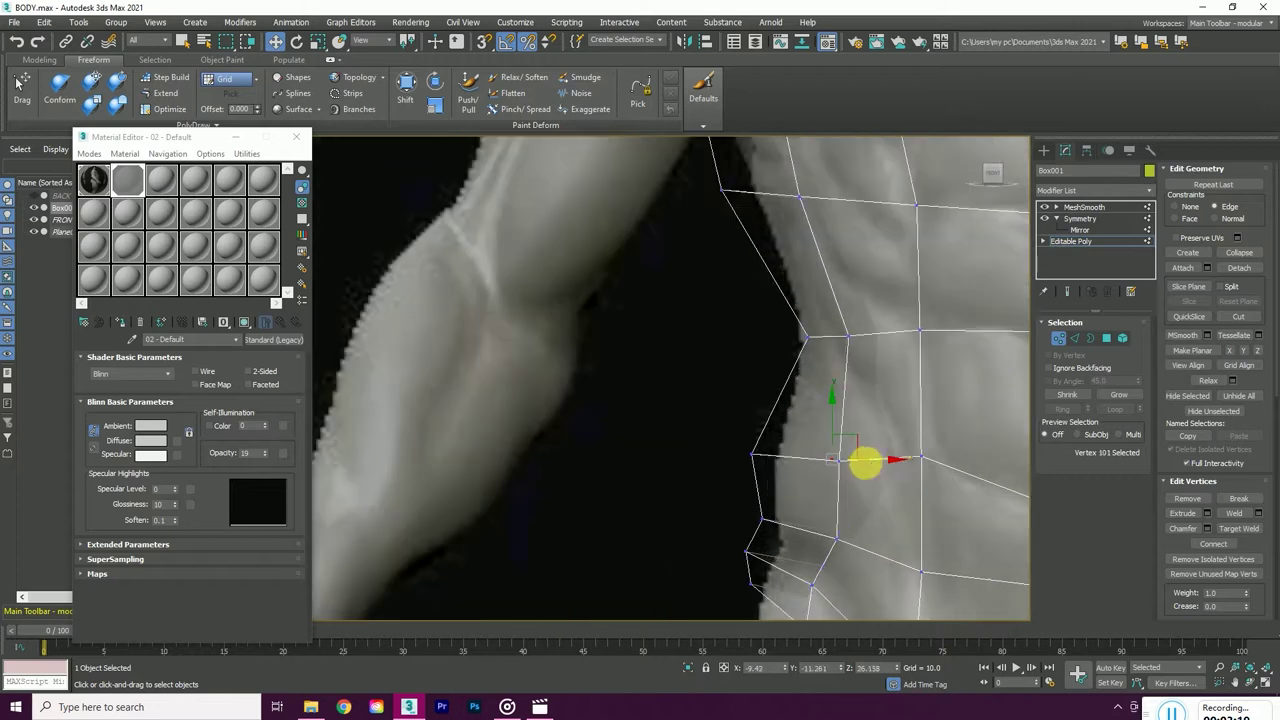
scroll(850, 467, down, 2)
- Check the smoothed result, select upper-torso and waist vertices from the side, then select flank polygons
click(1068, 293)
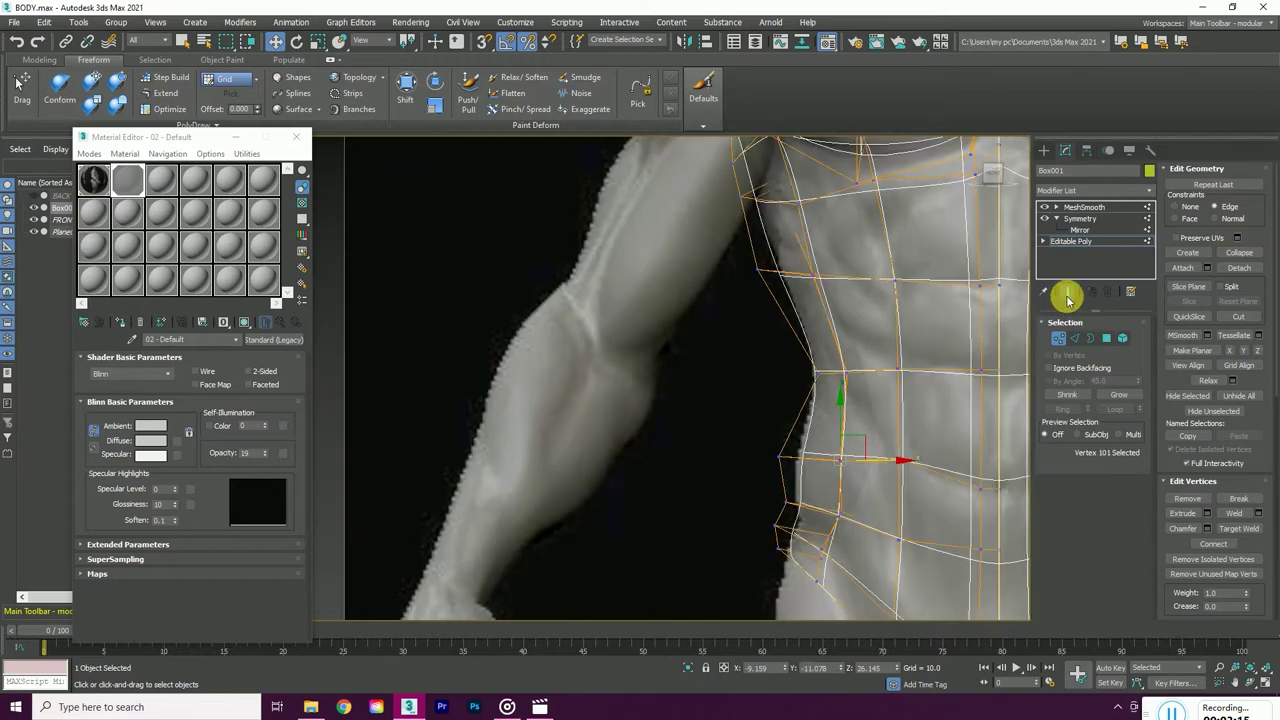
click(1068, 297)
alt+middle_drag(771, 357, 517, 312)
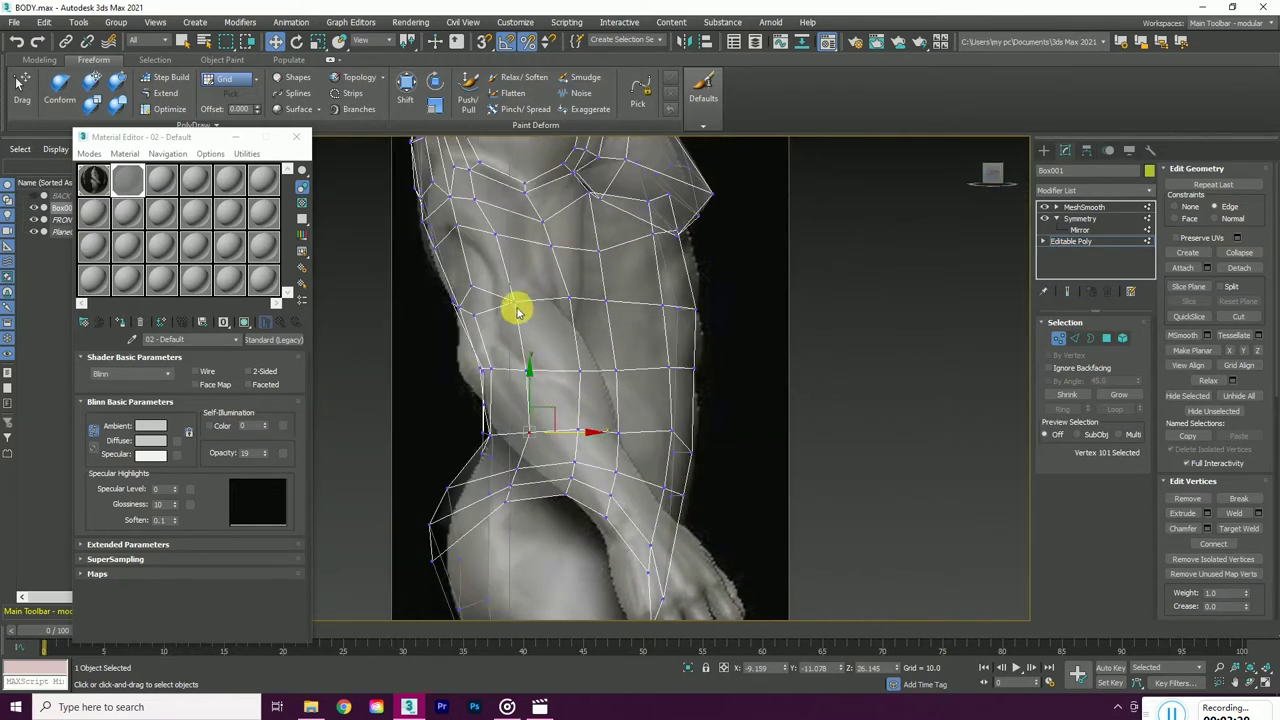
click(497, 235)
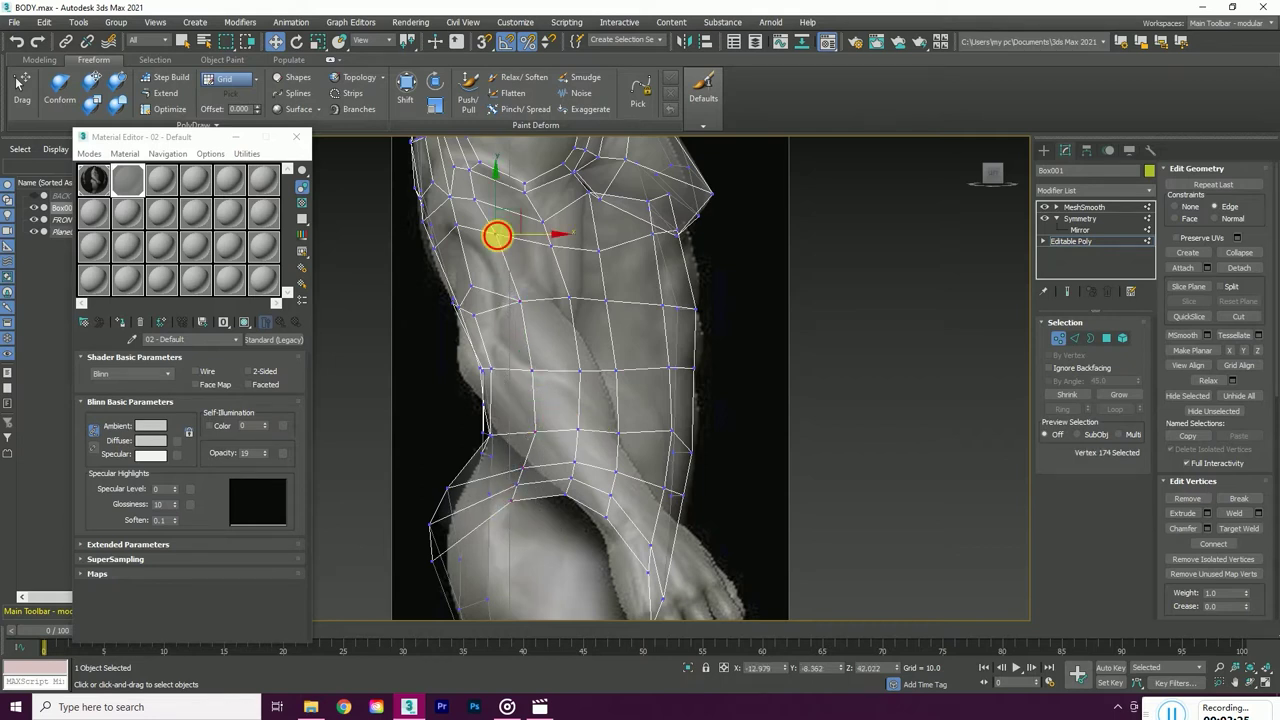
click(588, 375)
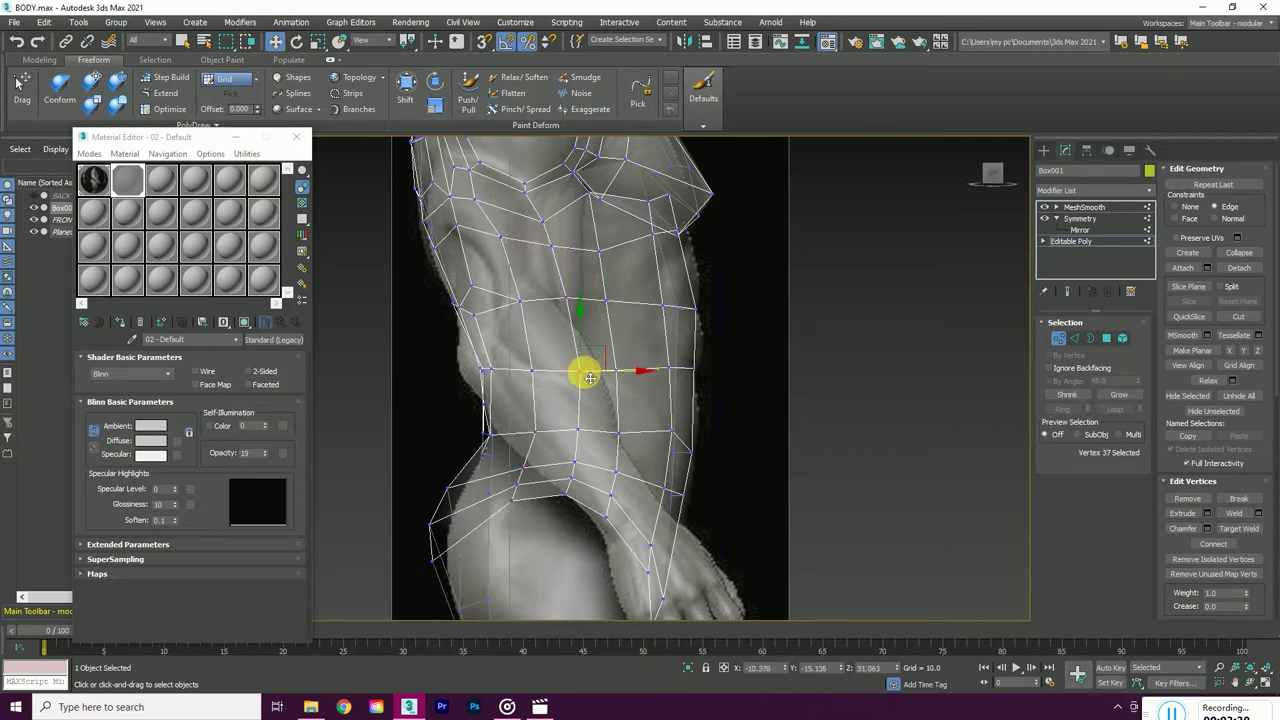
click(1106, 338)
click(557, 286)
ctrl+click(594, 394)
- Finish selecting the six flank polygons and push them into shape with the Paint Deform Shift brush
ctrl+click(586, 440)
right_click(578, 383)
click(461, 425)
alt+middle_drag(594, 523, 640, 400)
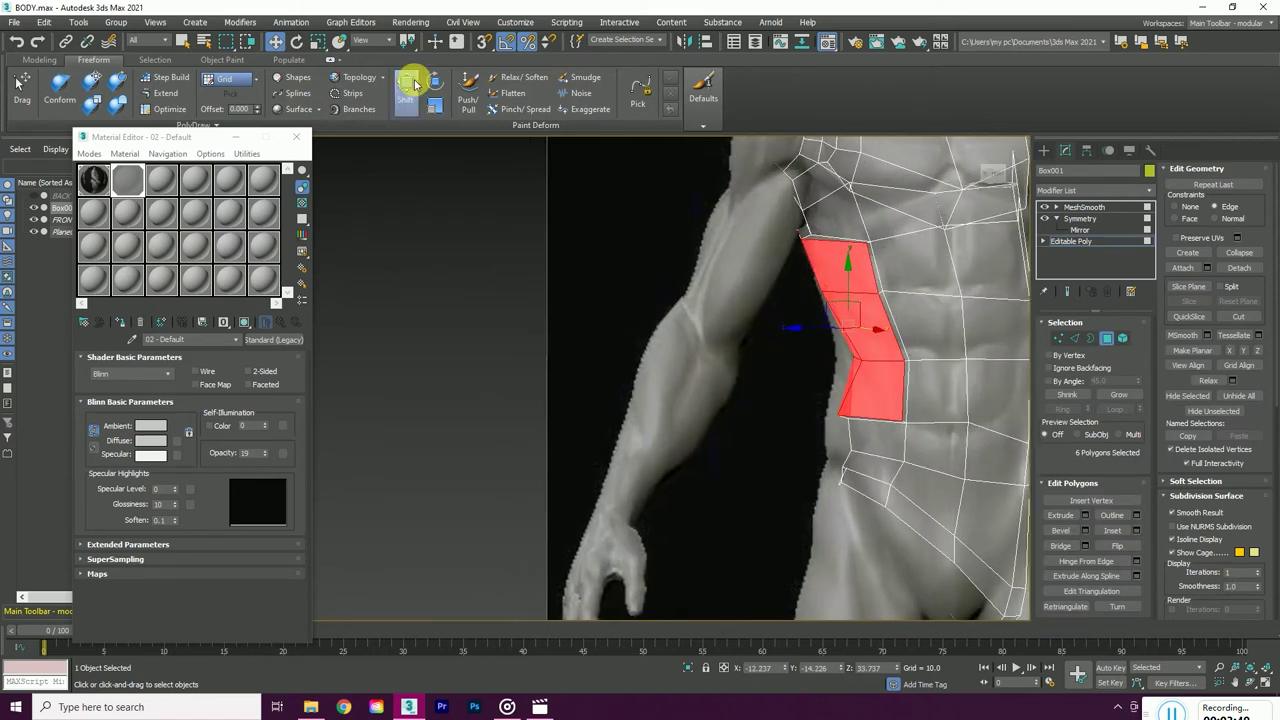
click(522, 79)
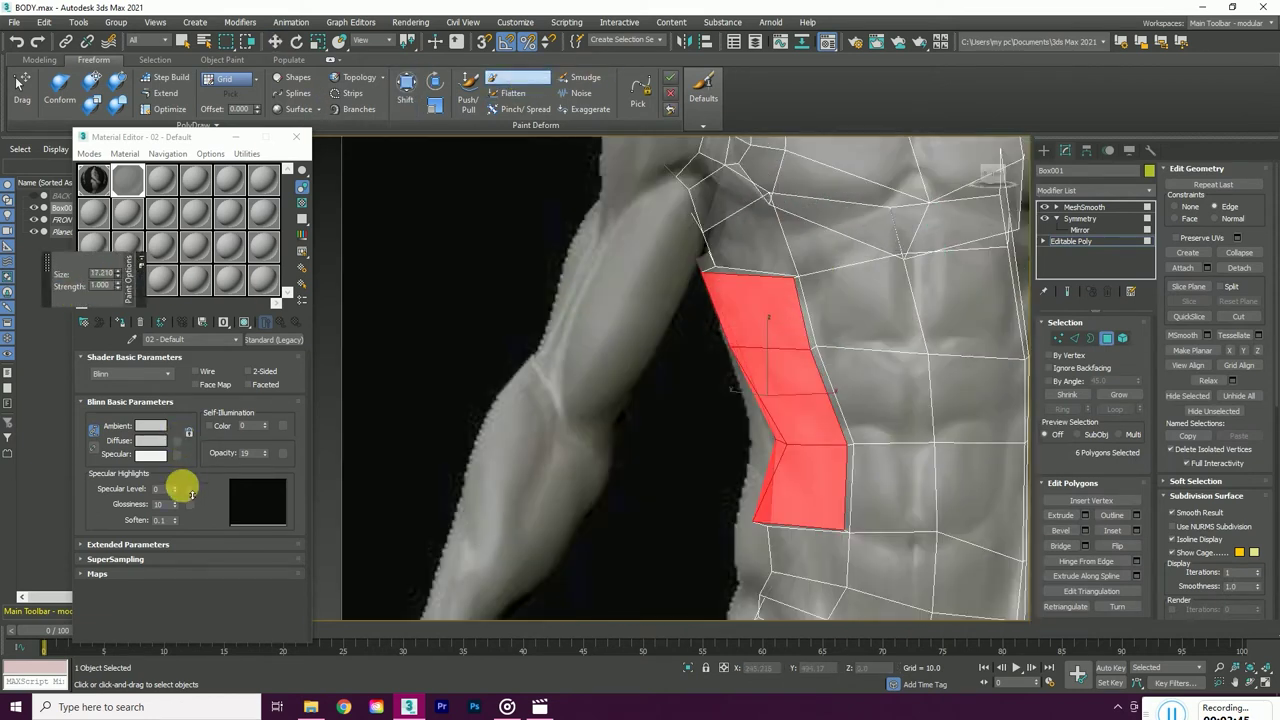
mouse_move(766, 337)
alt+middle_down()
mouse_move(694, 277)
mouse_move(745, 281)
alt+middle_up()
mouse_move(745, 281)
mouse_down()
mouse_move(757, 366)
mouse_move(793, 450)
mouse_up()
- Shift the flank polygons' edge further with the brush from a perspective view
scroll(697, 352, down, 5)
alt+middle_drag(697, 352, 709, 509)
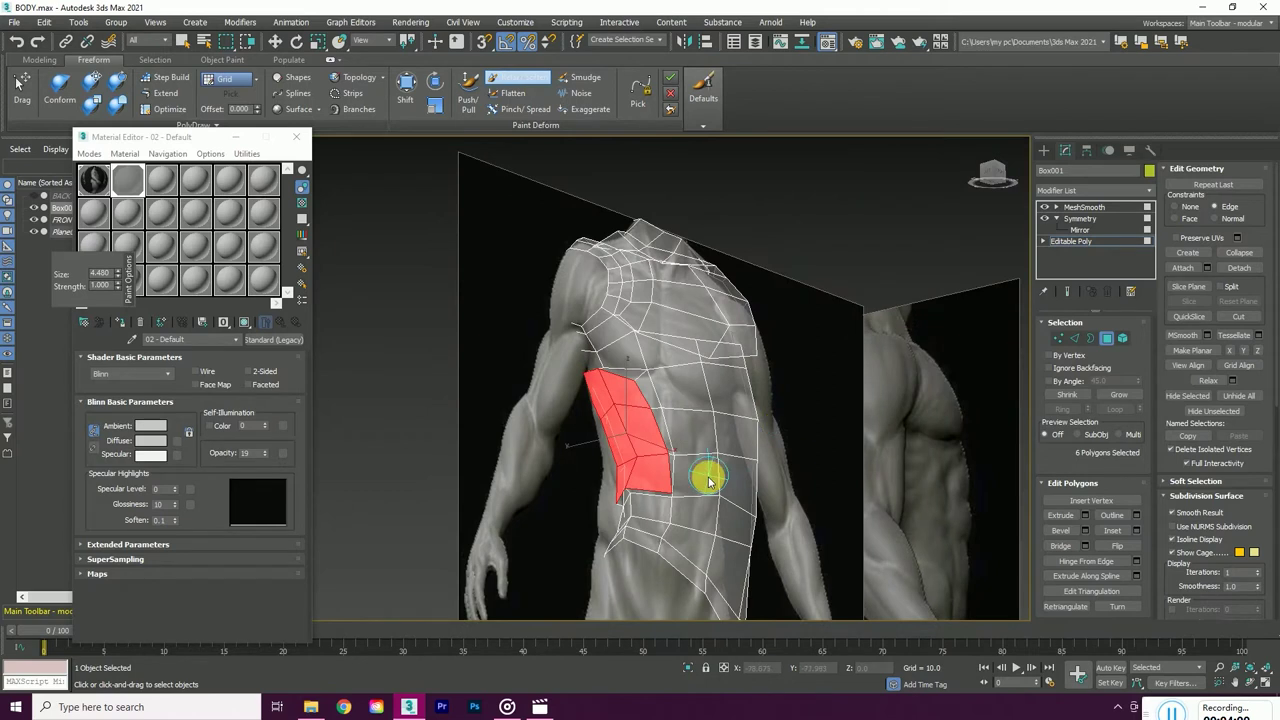
scroll(663, 471, up, 4)
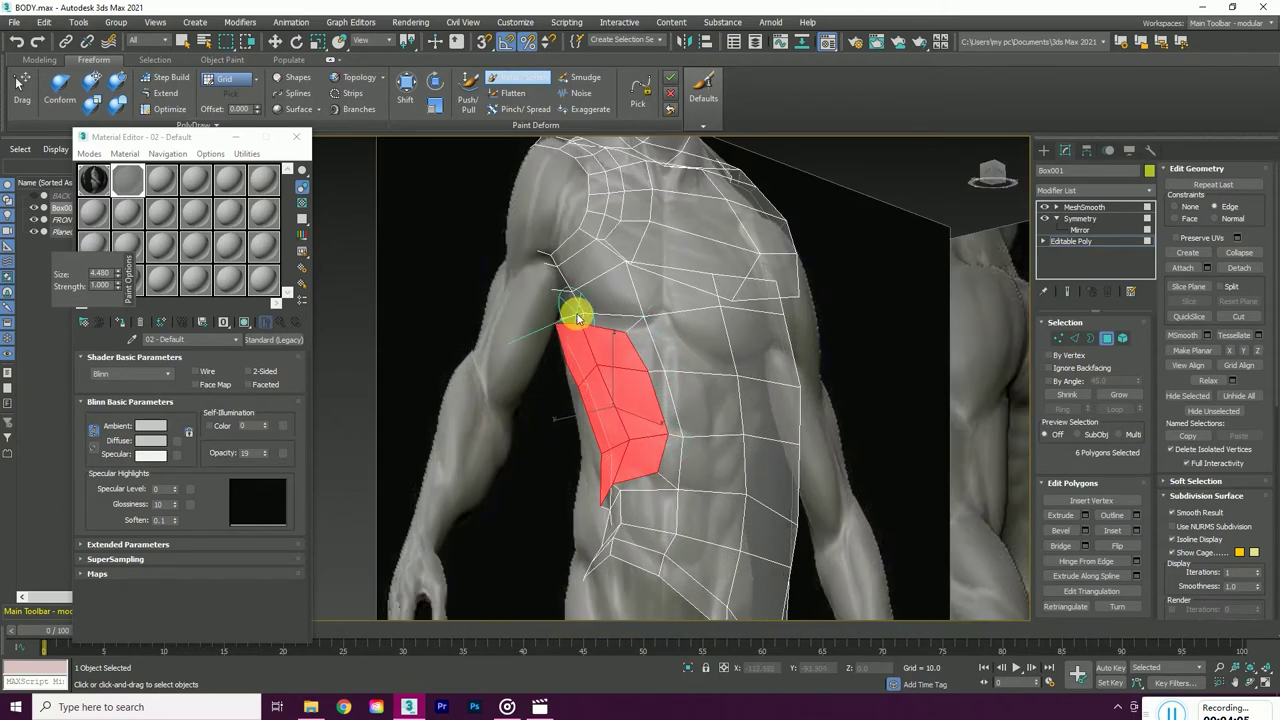
click(1012, 196)
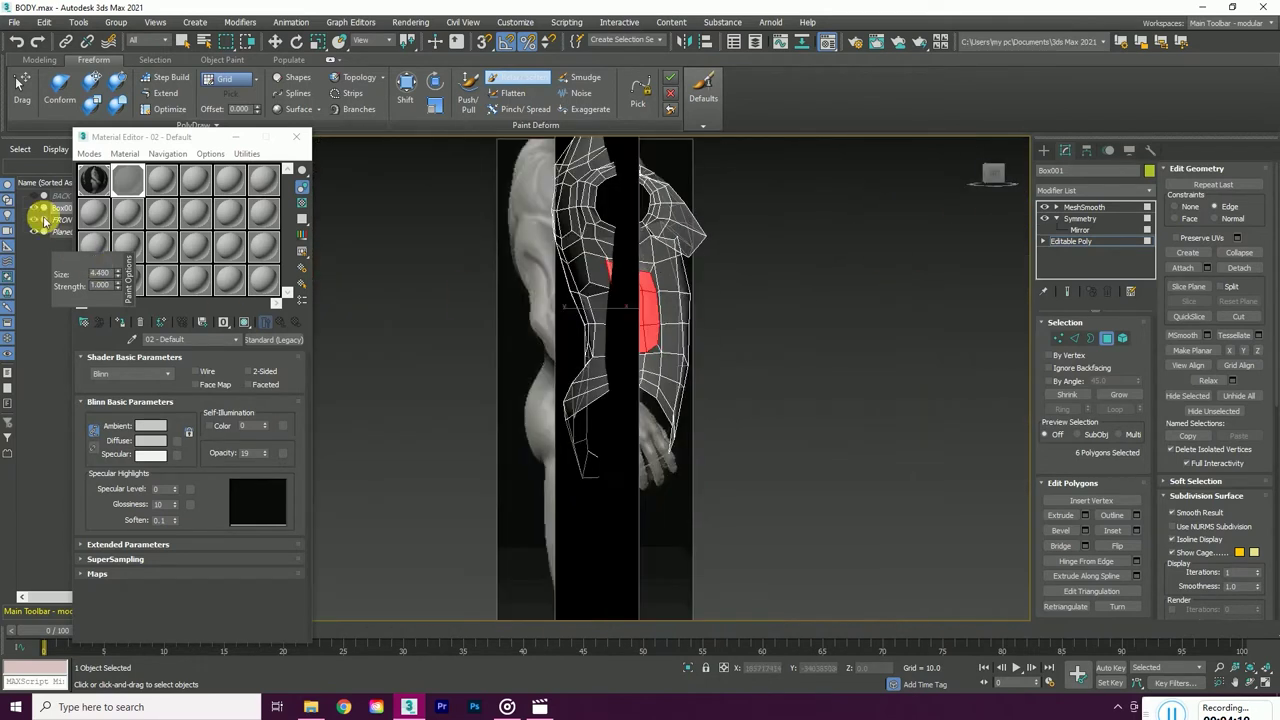
key(p)
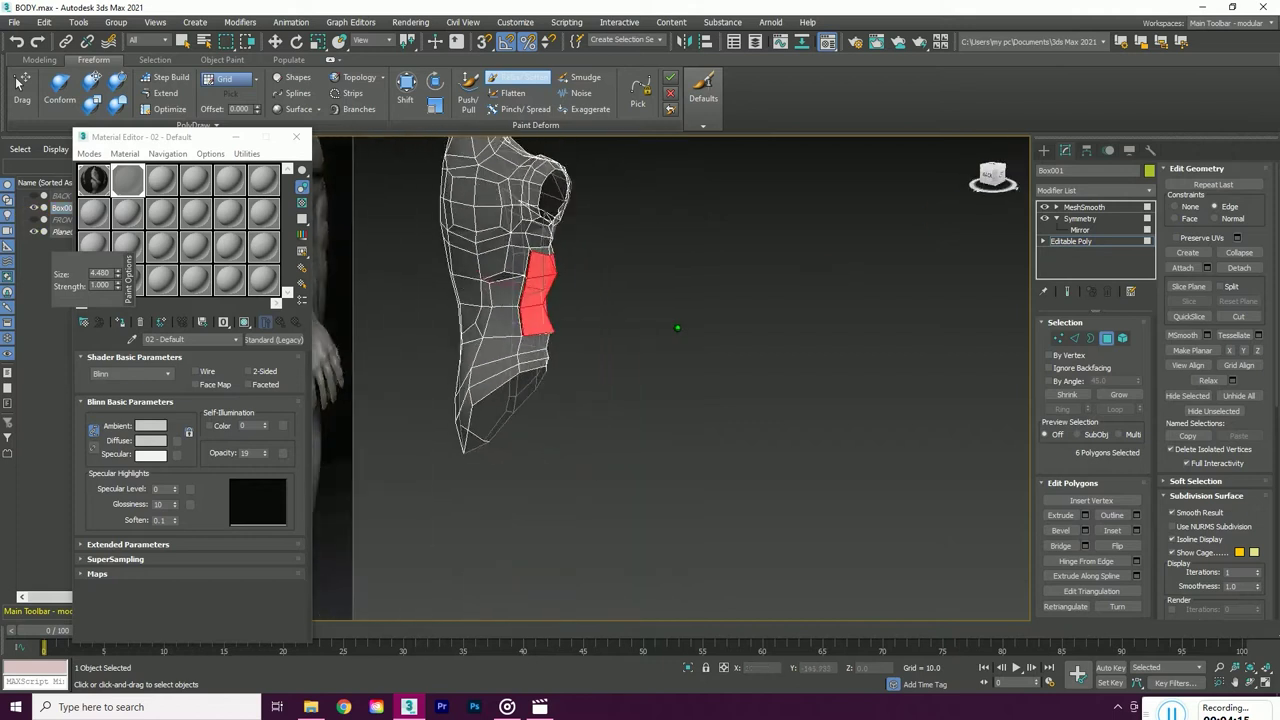
scroll(677, 323, up, 8)
mouse_move(515, 310)
mouse_down()
mouse_move(471, 477)
mouse_move(523, 323)
mouse_up()
- Compare the flank against the background sculpt from side and front views
mouse_move(523, 323)
alt+middle_down()
mouse_move(737, 297)
mouse_move(674, 503)
alt+middle_up()
scroll(674, 503, up, 3)
scroll(838, 250, down, 5)
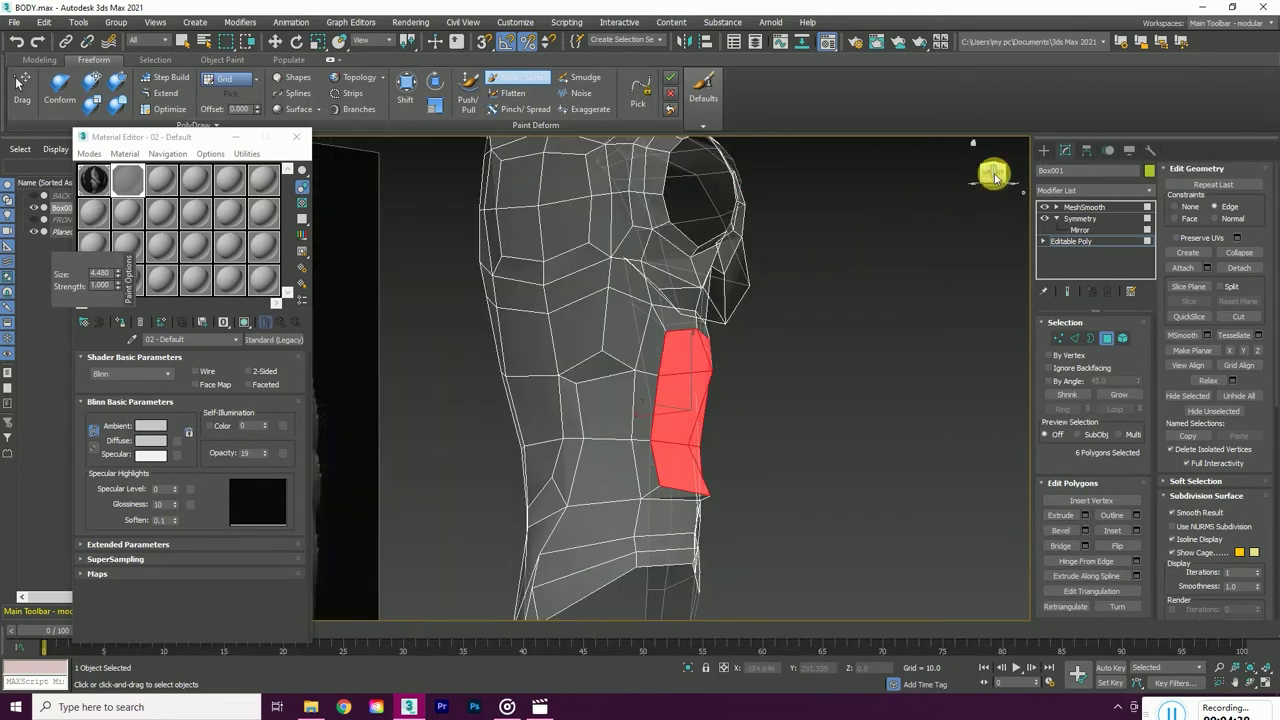
alt+middle_drag(986, 166, 654, 374)
scroll(783, 425, up, 3)
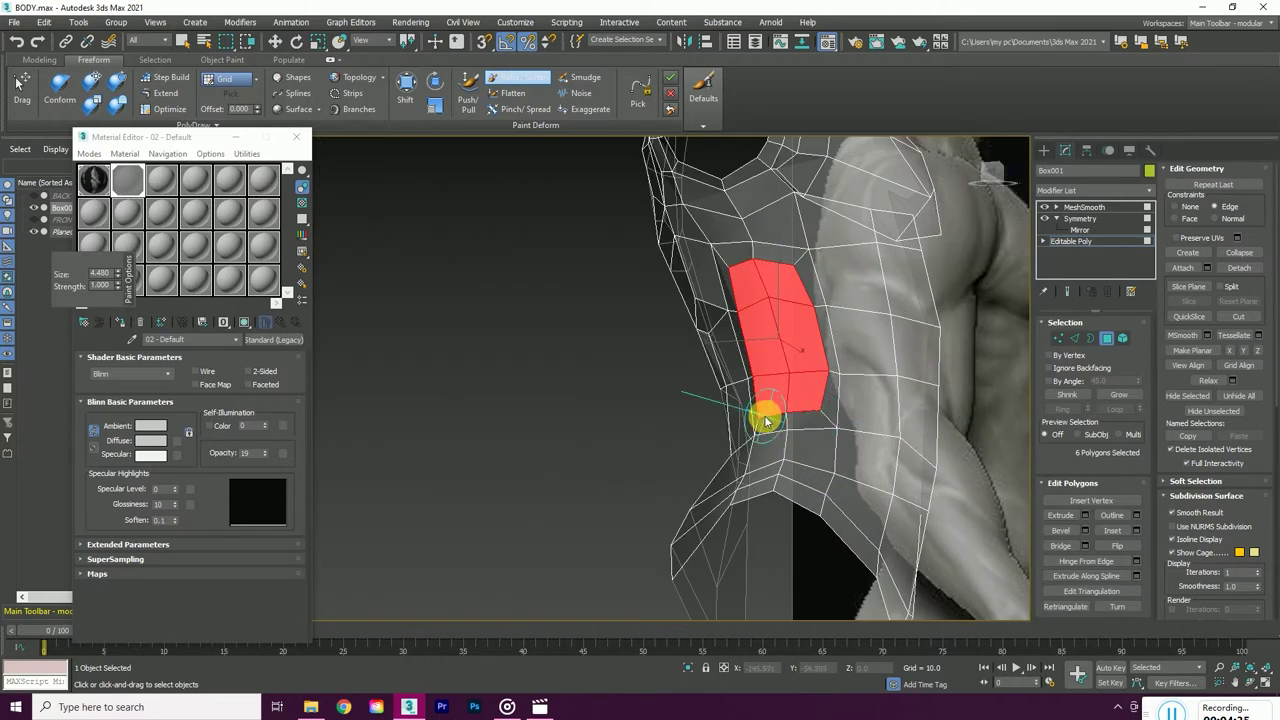
scroll(777, 443, down, 4)
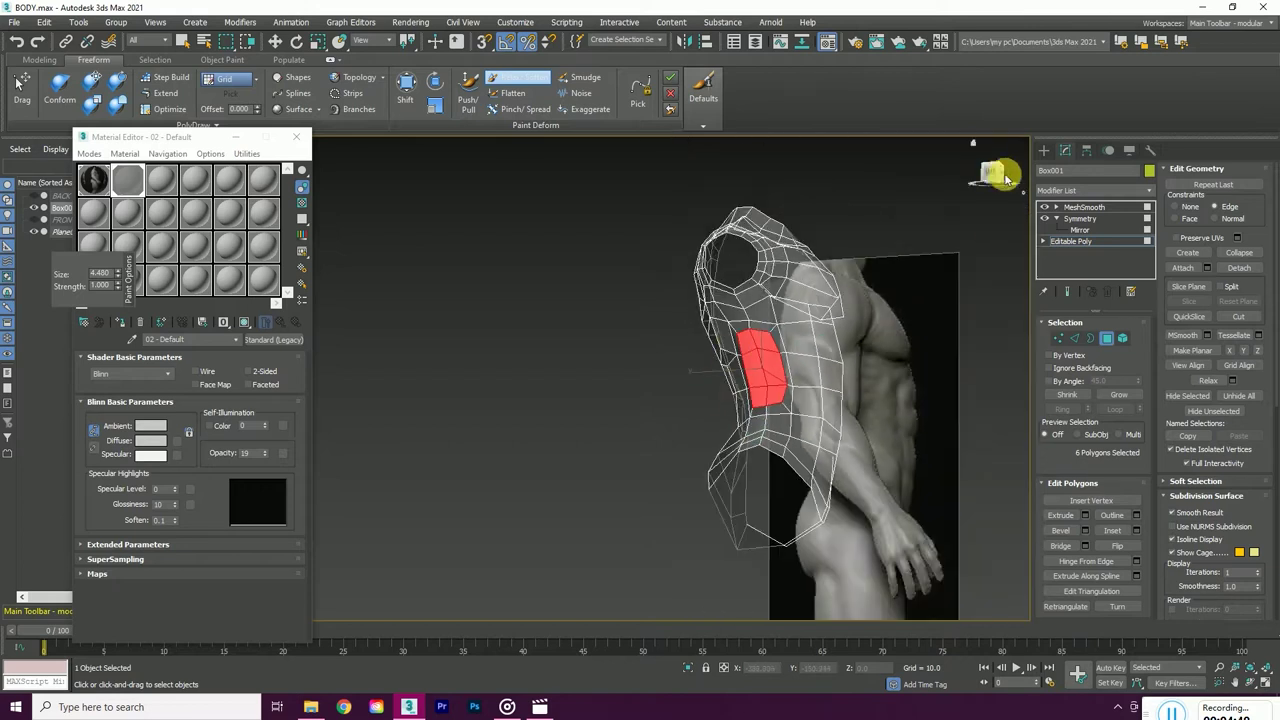
drag(994, 171, 1020, 176)
click(1020, 176)
scroll(850, 350, up, 3)
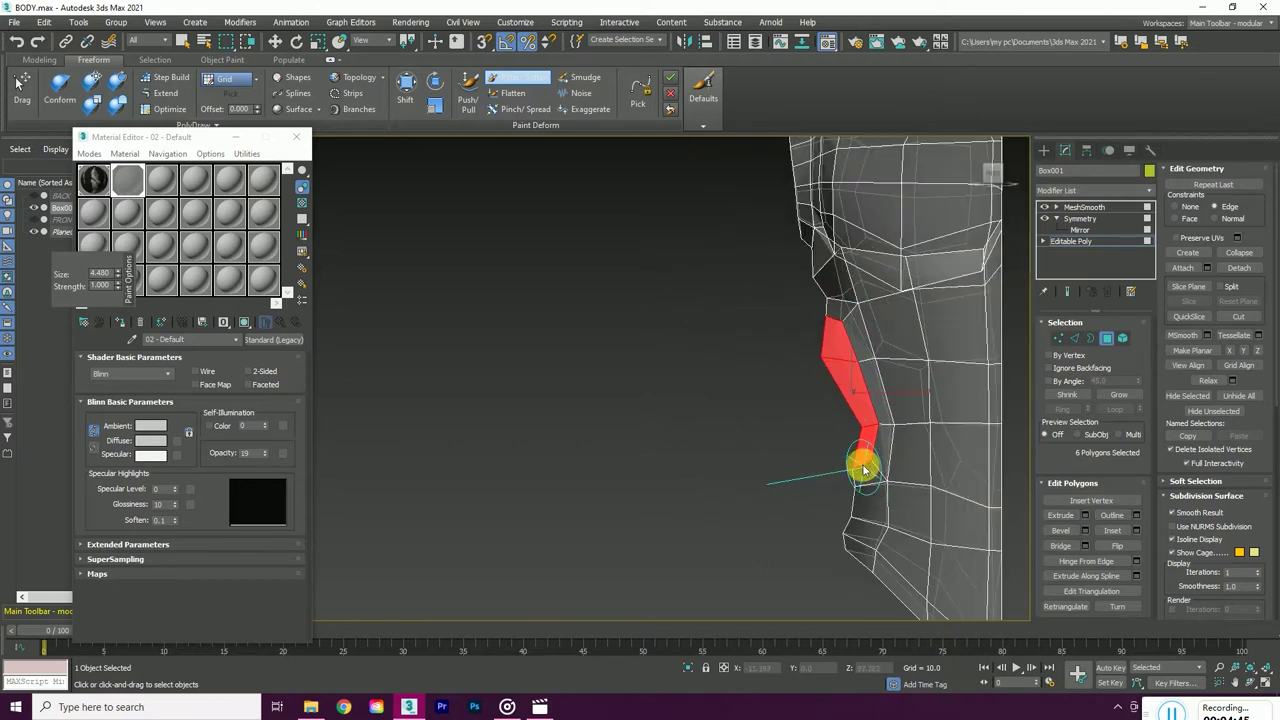
key(f)
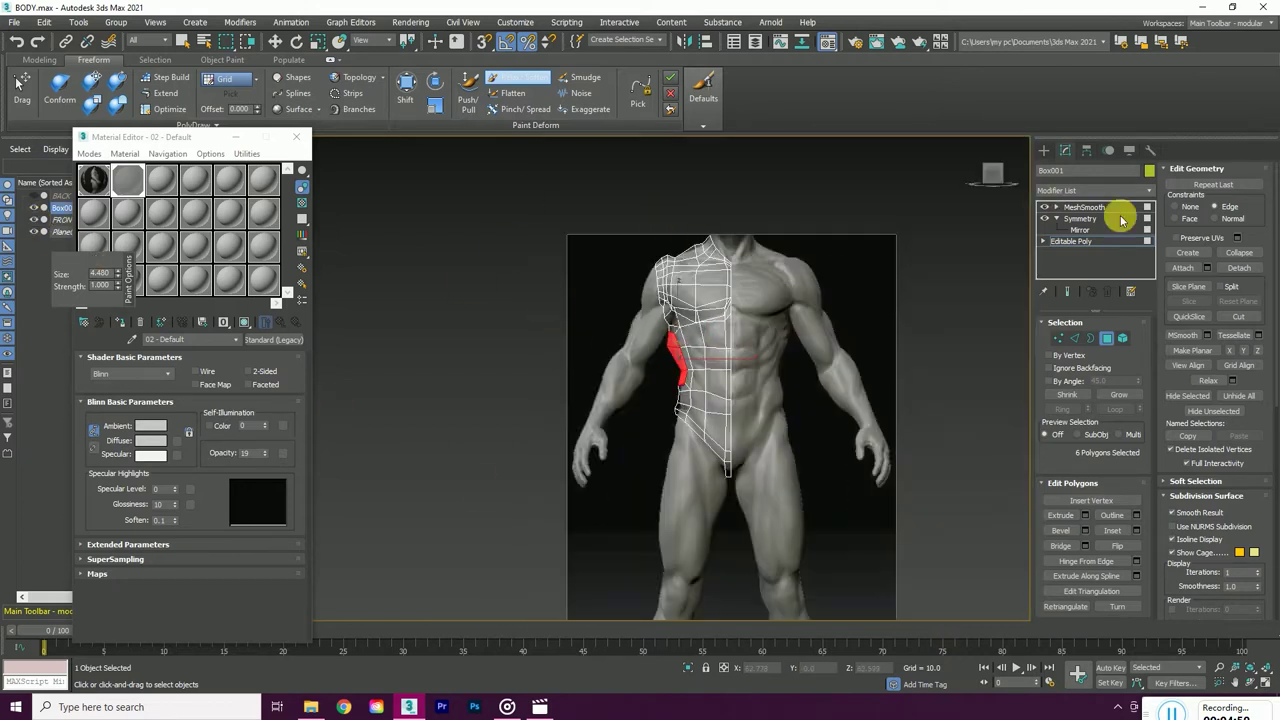
- Add MeshSmooth, return to Editable Poly and set material Opacity back to 100
click(1100, 207)
key(z)
click(1070, 241)
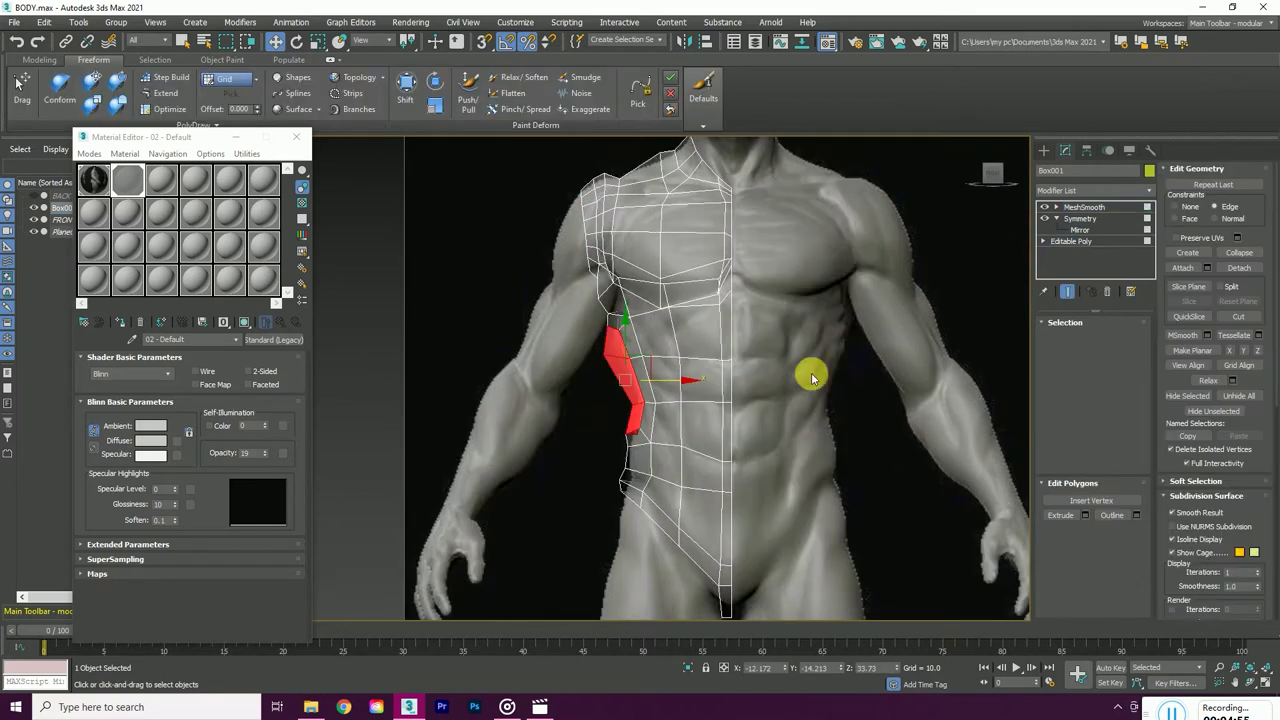
drag(265, 452, 255, 355)
- With Show End Result on, slide the selected waist vertices along their edges using the Edge constraint
click(1072, 297)
scroll(777, 366, up, 3)
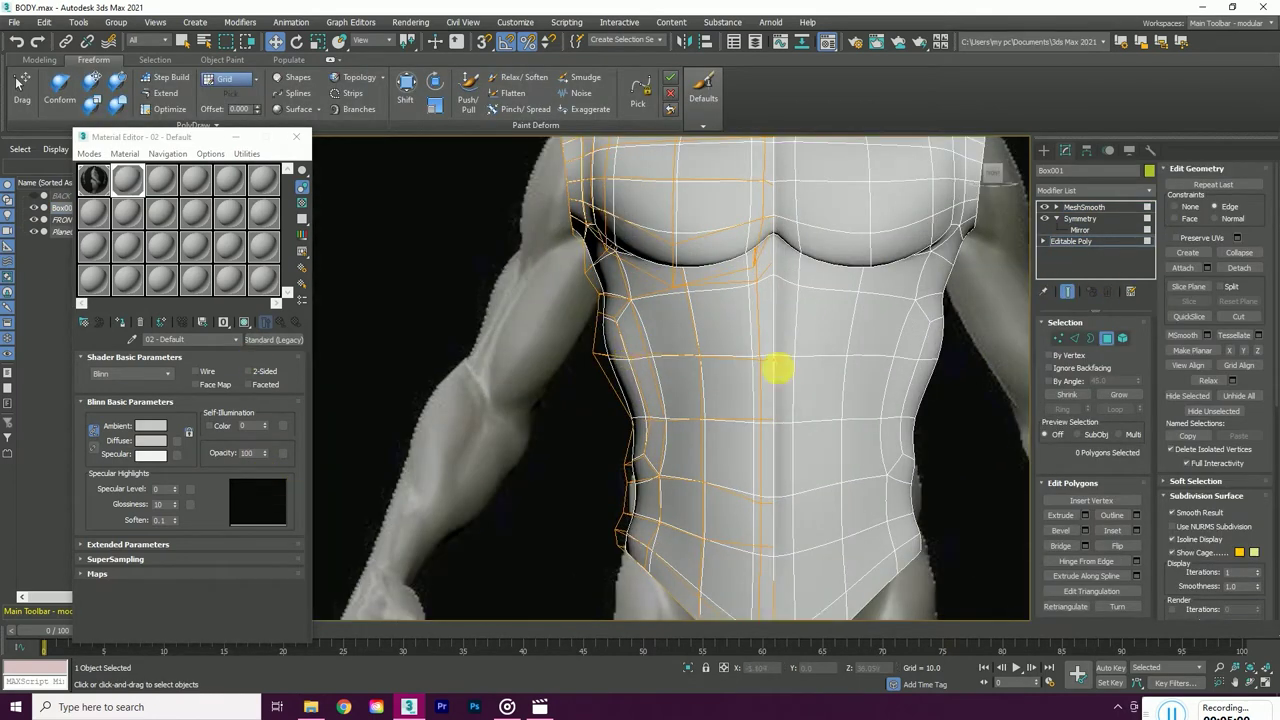
key(1)
mouse_move(652, 380)
mouse_down()
mouse_move(623, 363)
mouse_move(700, 428)
mouse_up()
click(1232, 207)
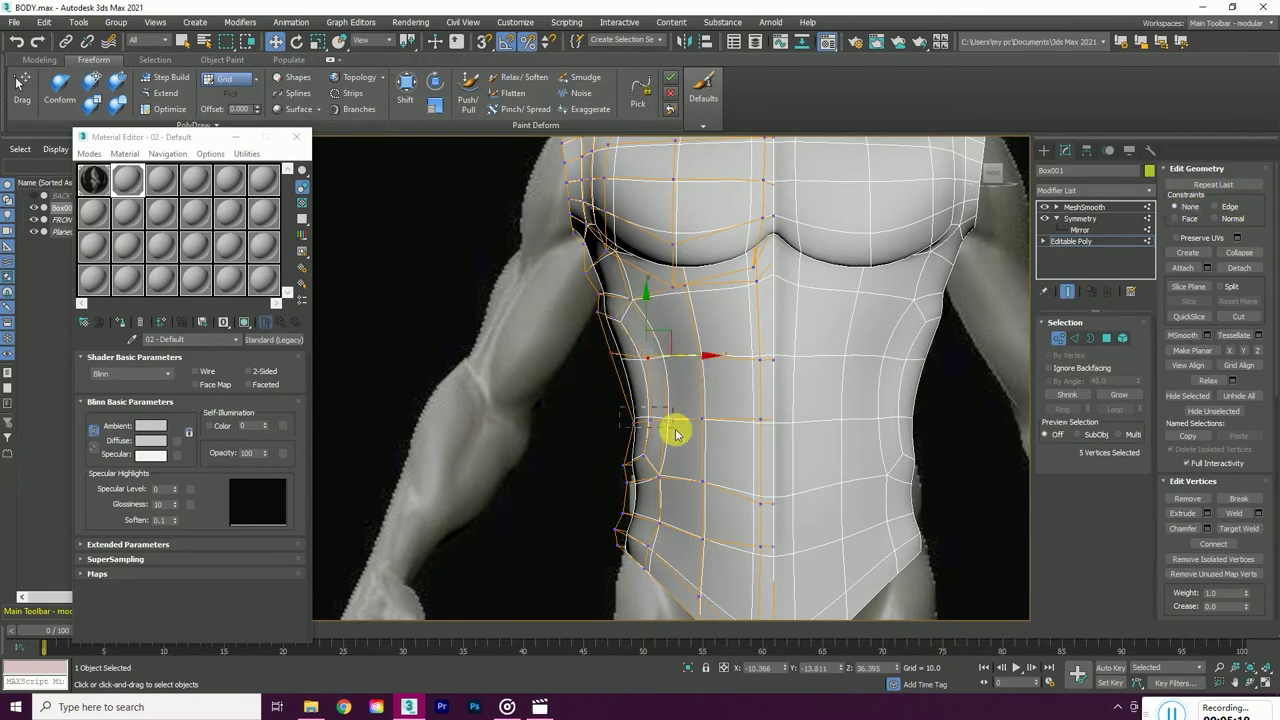
drag(700, 428, 626, 417)
- Select three waist contour vertices and nudge them slightly right
scroll(622, 410, up, 2)
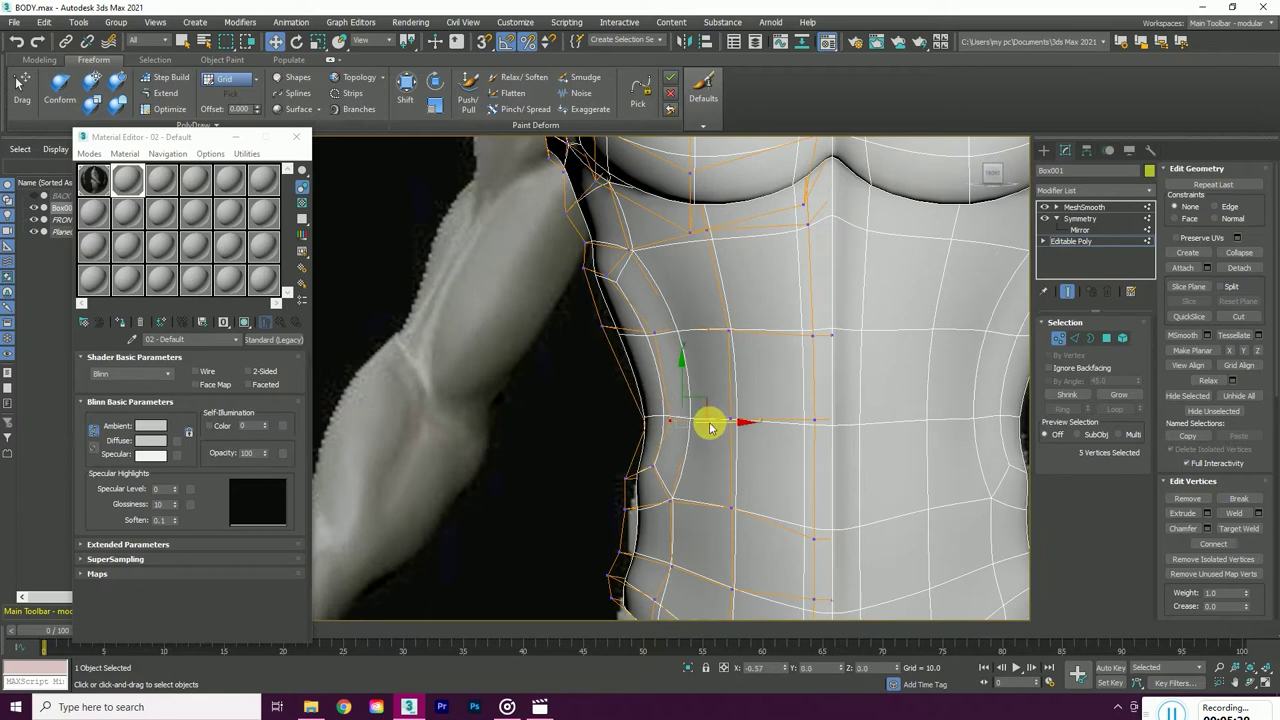
click(601, 323)
click(586, 267)
ctrl+click(629, 263)
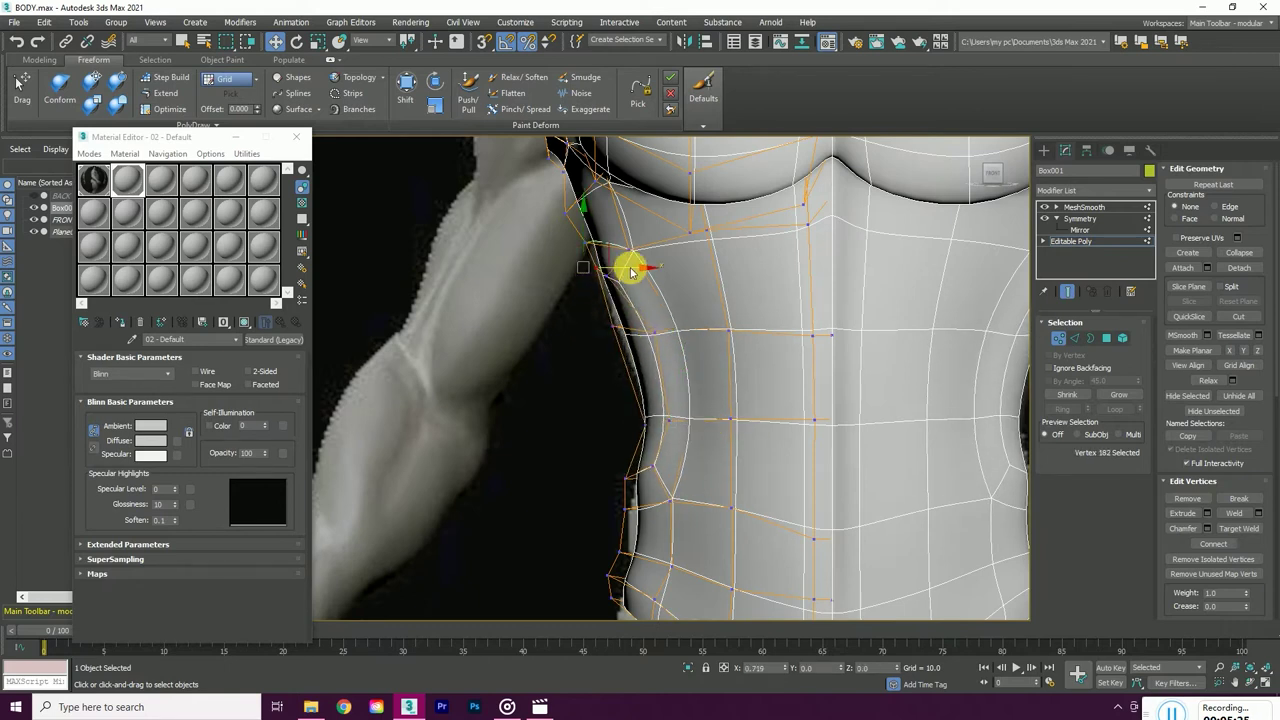
ctrl+click(640, 277)
drag(642, 279, 641, 274)
- Pull the left waist contour vertex down, select two contour vertices, and orbit to a side view
drag(684, 355, 686, 329)
scroll(660, 400, down, 3)
scroll(643, 486, up, 4)
scroll(651, 471, up, 2)
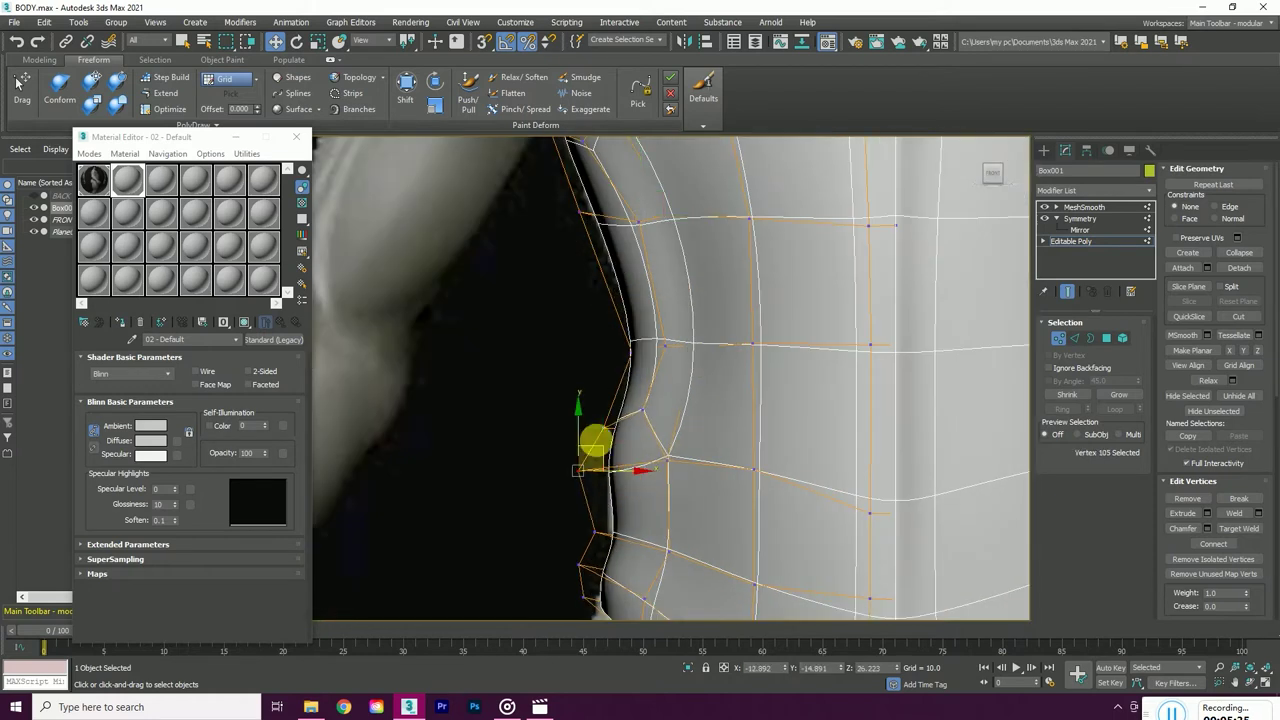
drag(580, 471, 576, 508)
click(670, 458)
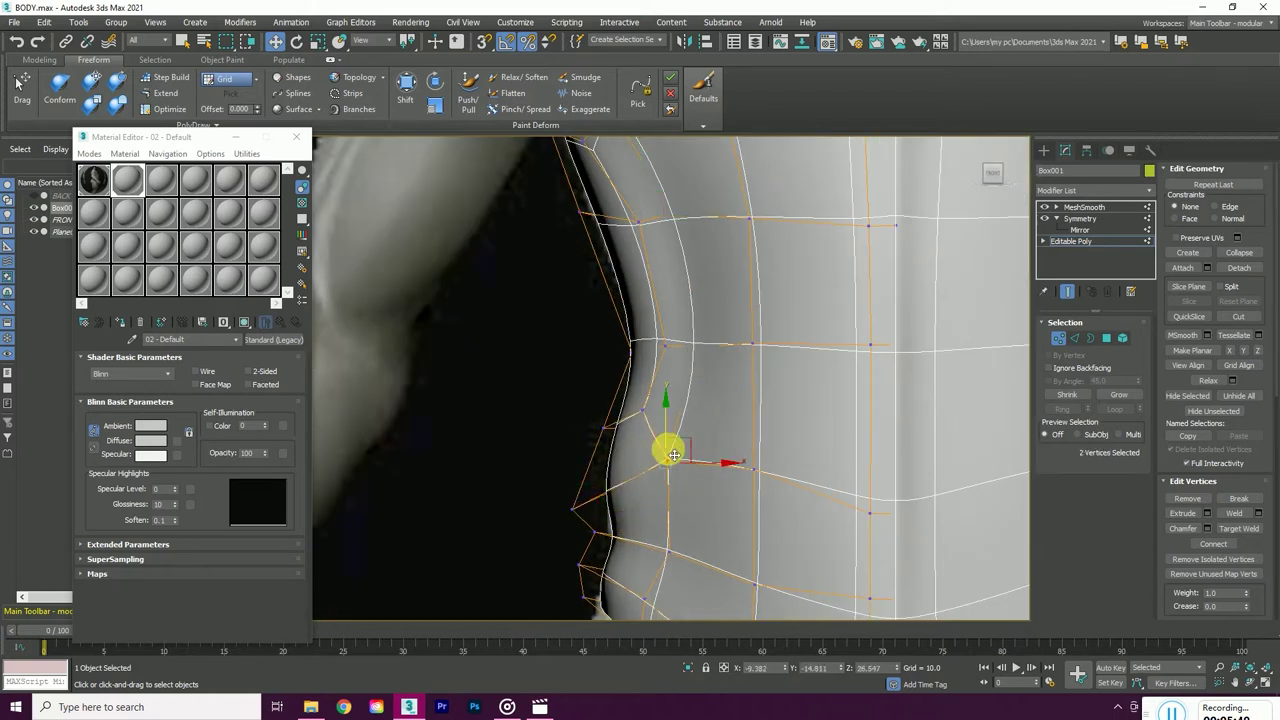
scroll(980, 194, down, 4)
mouse_move(980, 194)
alt+middle_down()
mouse_move(763, 251)
mouse_move(838, 310)
alt+middle_up()
scroll(751, 266, up, 1)
scroll(735, 285, down, 1)
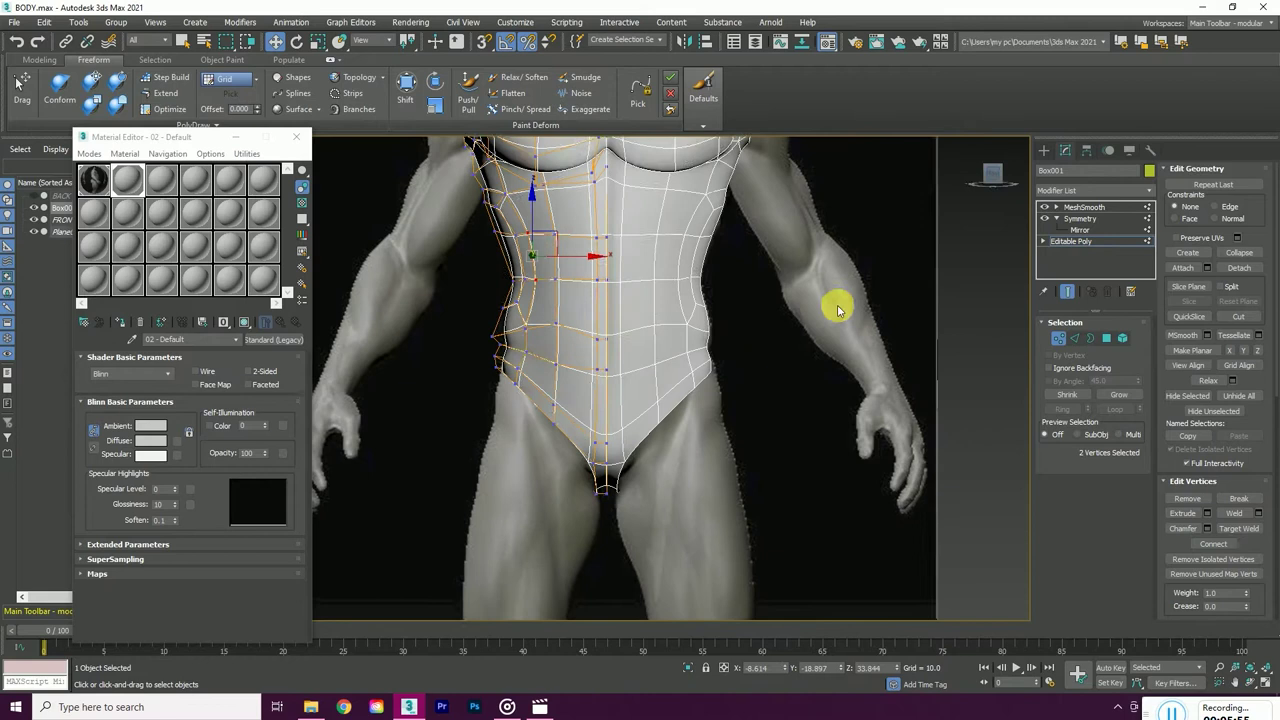
- Make the mesh see-through again and fit a waist-side vertex to the sculpt in side view
right_click(265, 452)
click(988, 175)
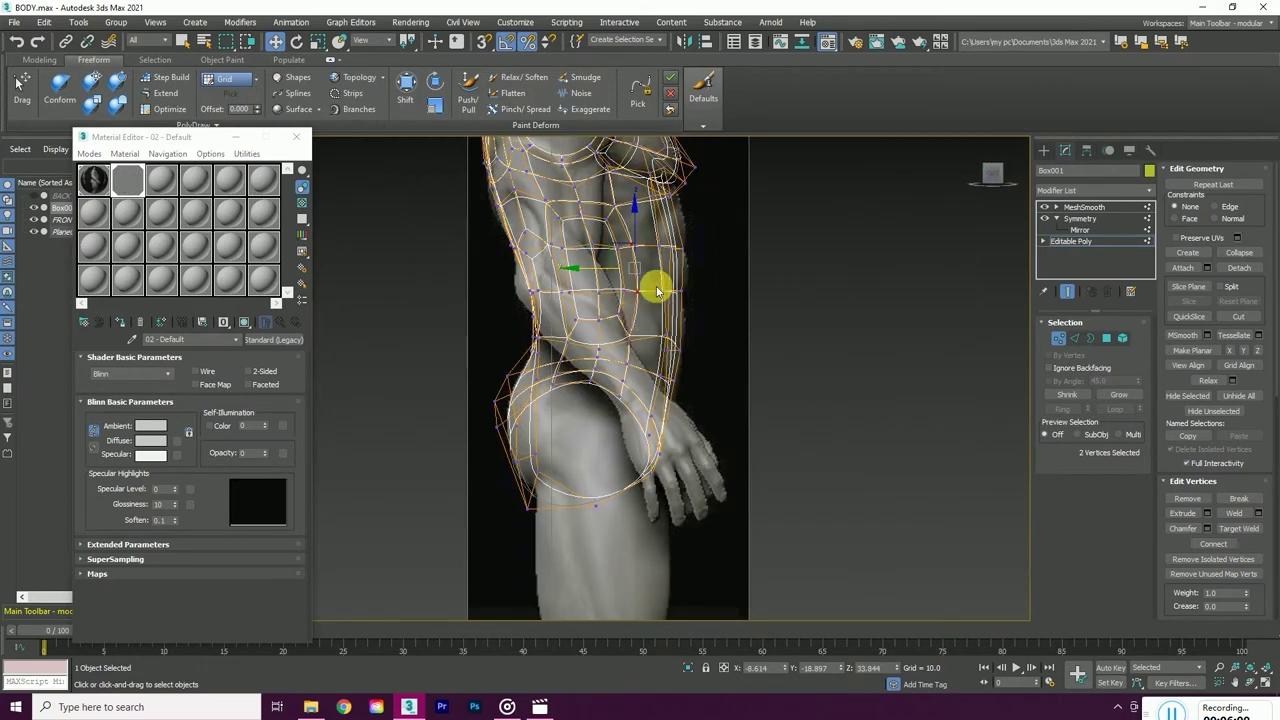
scroll(657, 291, up, 2)
click(655, 235)
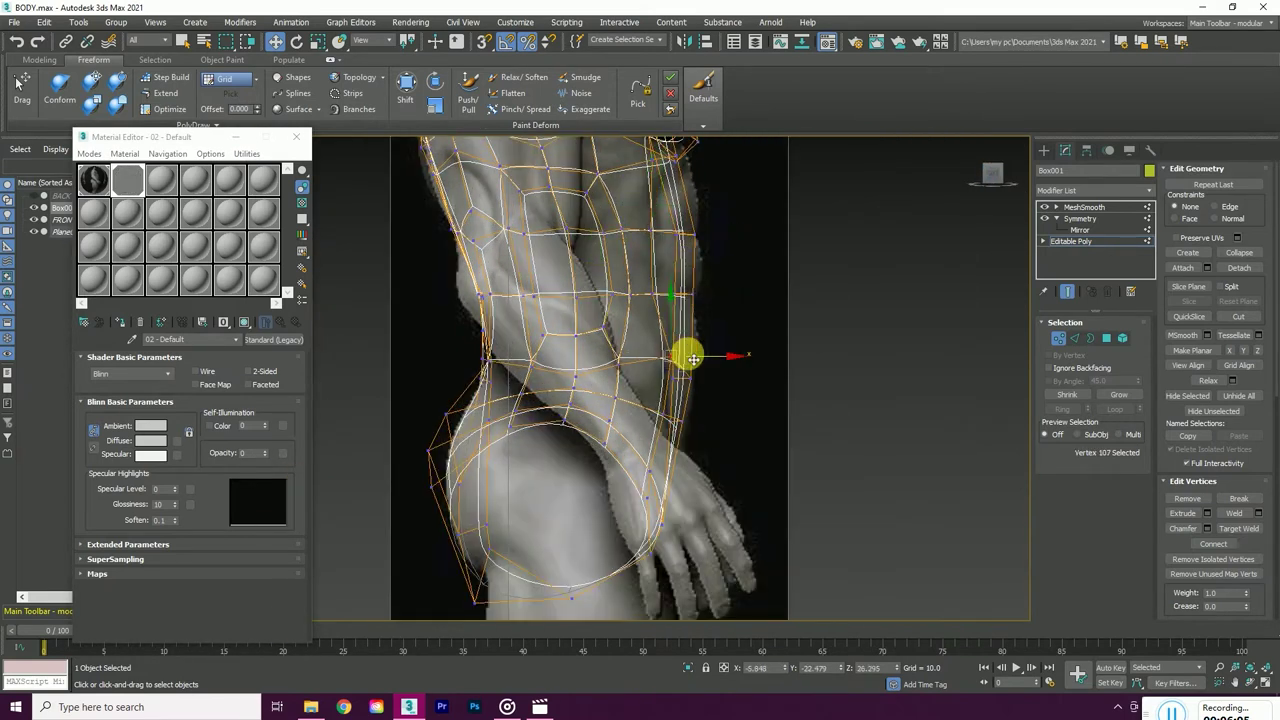
scroll(668, 418, up, 1)
scroll(660, 440, up, 2)
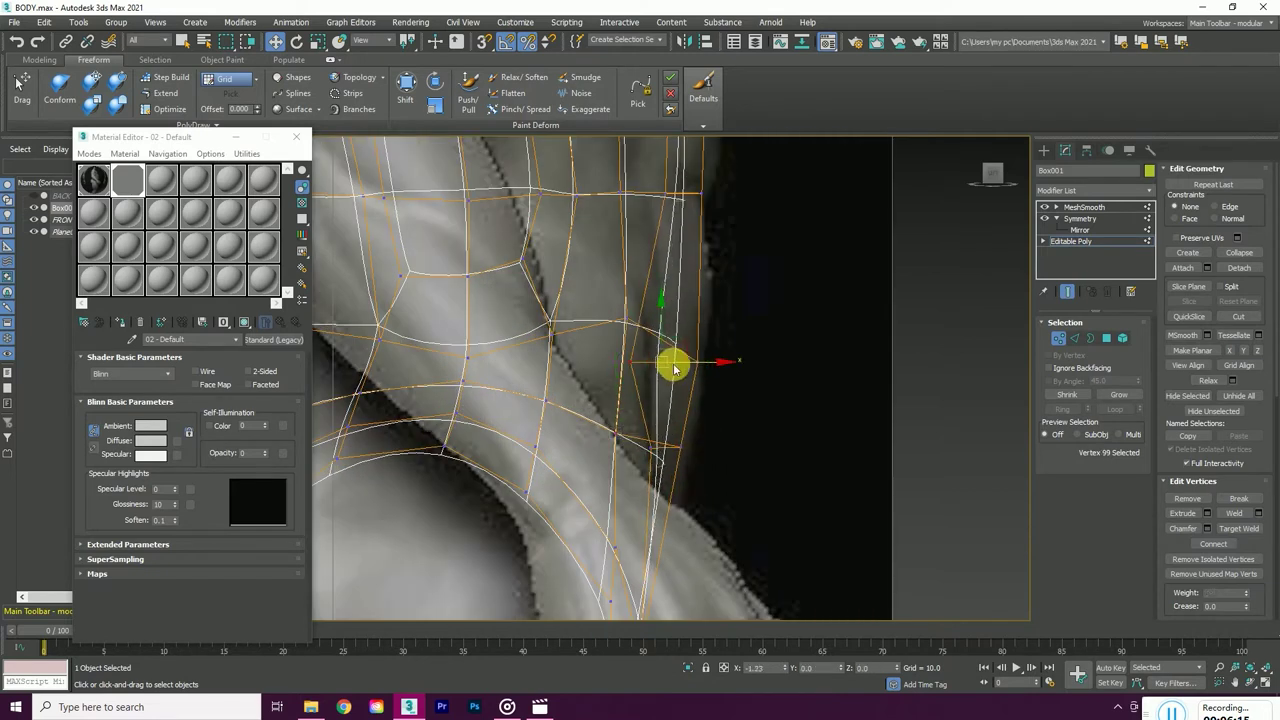
scroll(665, 255, up, 1)
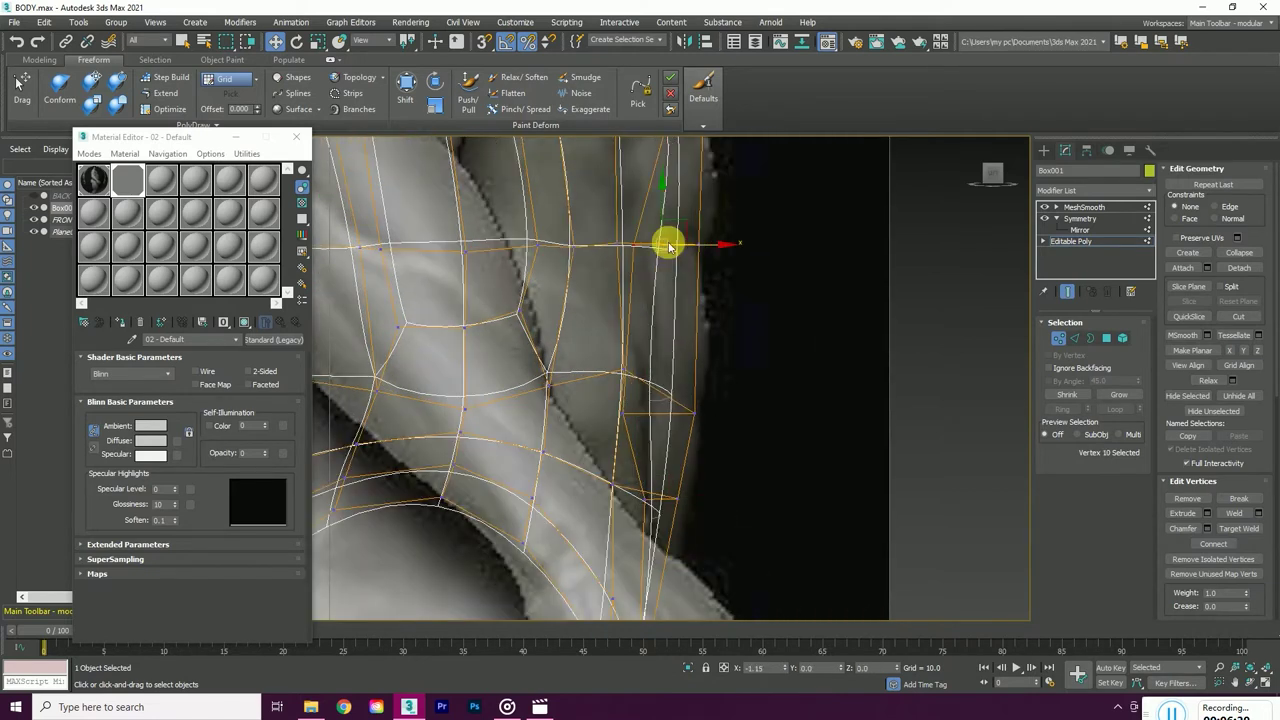
middle_drag(668, 245, 672, 205)
scroll(665, 360, down, 4)
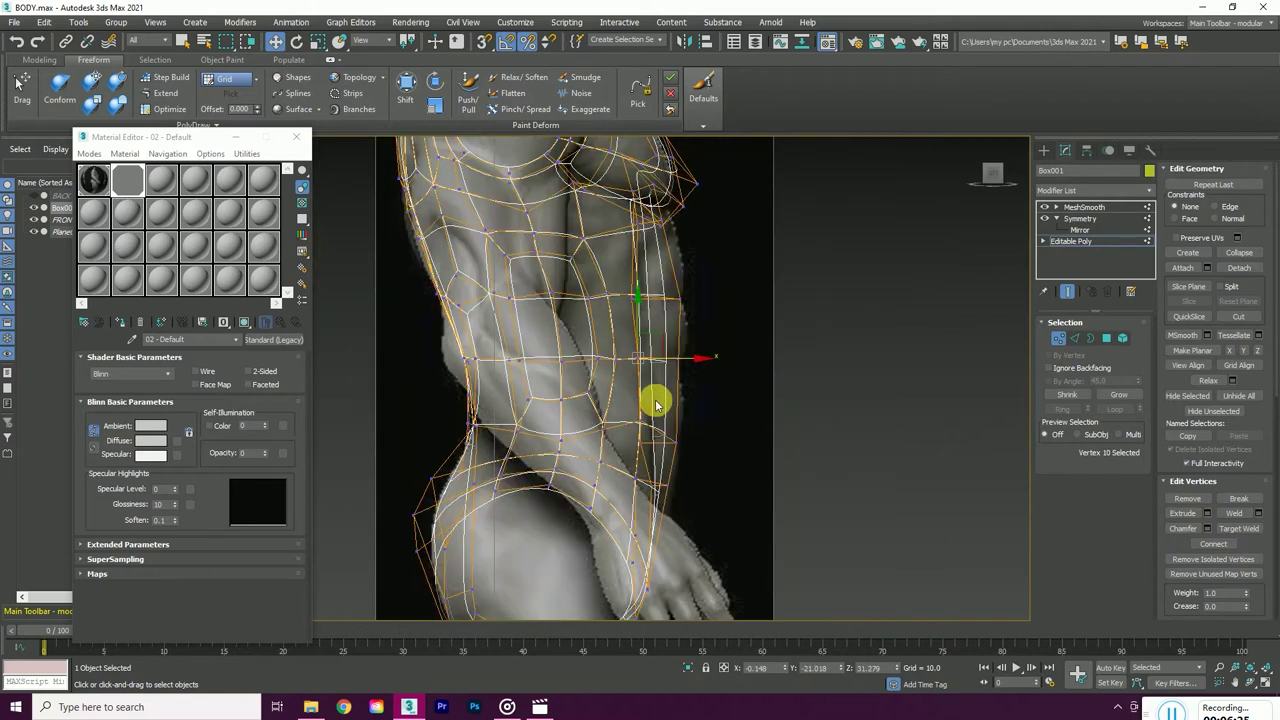
- Fit four vertices along the side of the waist, checking them from front and side
click(1000, 171)
drag(987, 217, 955, 217)
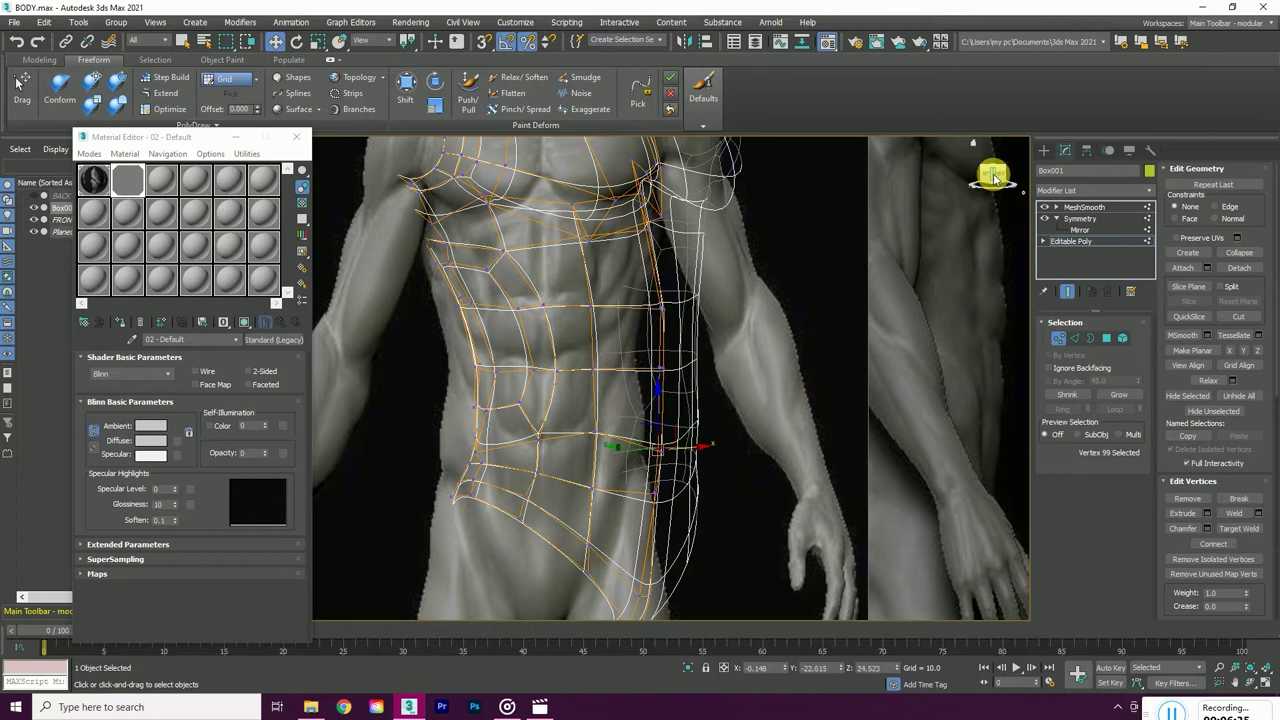
click(993, 176)
click(705, 363)
scroll(730, 360, up, 2)
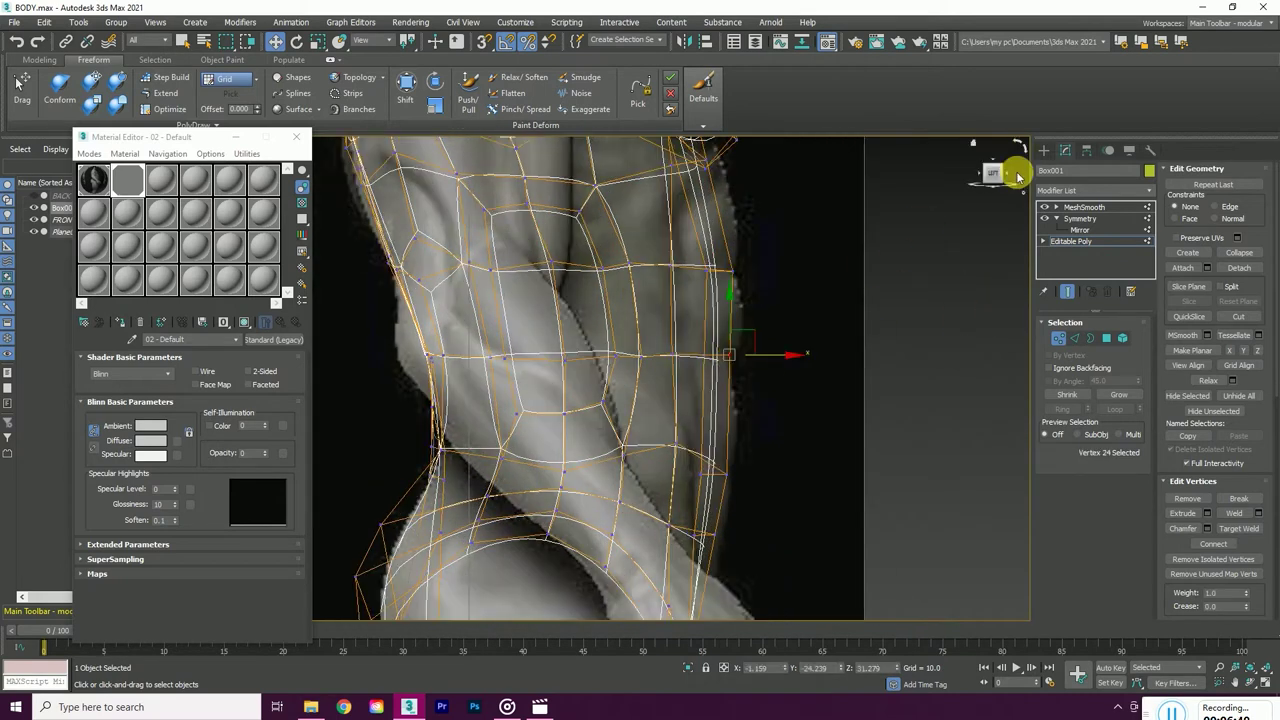
click(1017, 176)
scroll(543, 271, down, 2)
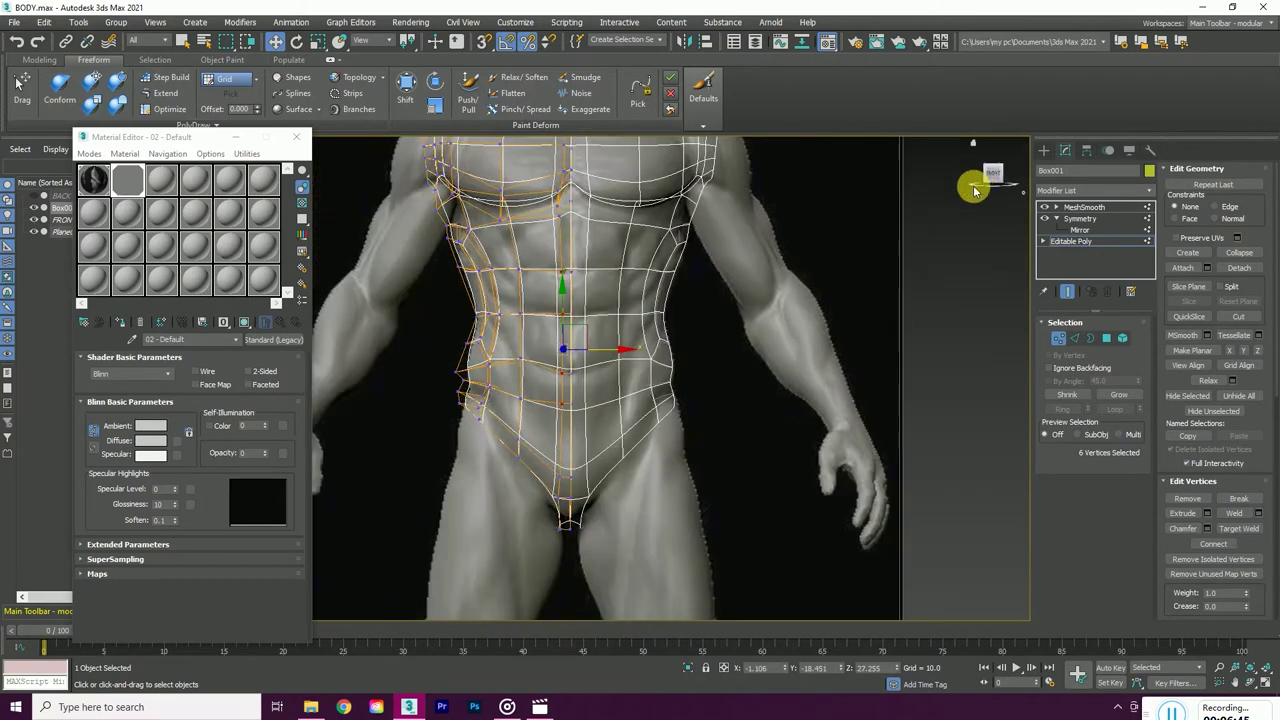
click(975, 190)
drag(660, 290, 711, 314)
scroll(715, 320, up, 2)
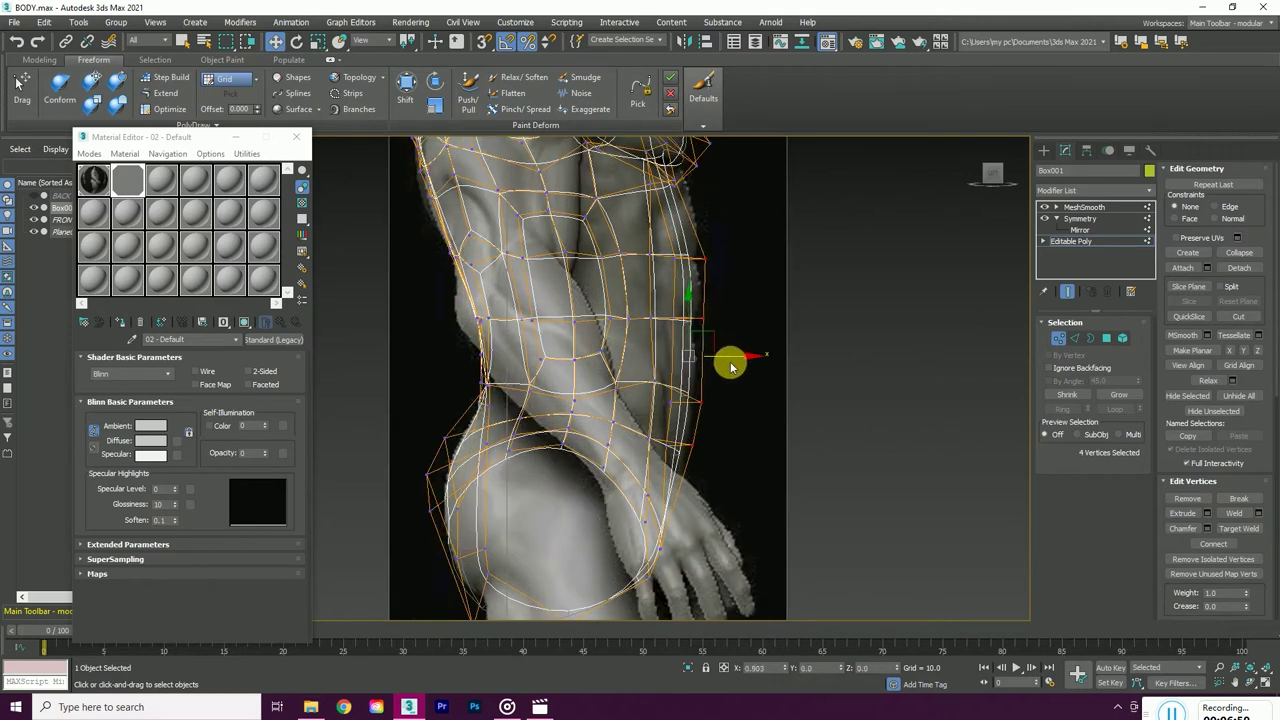
scroll(690, 255, up, 2)
scroll(723, 257, up, 1)
scroll(748, 256, down, 3)
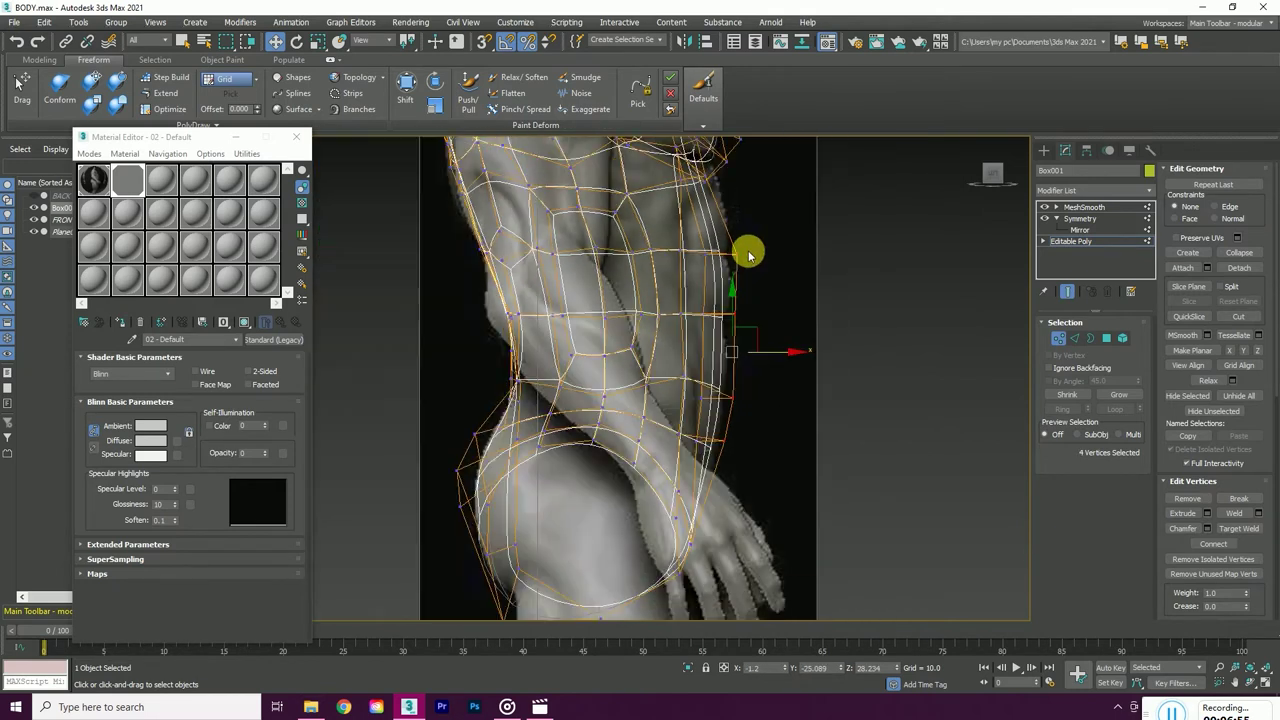
- Fit the hip vertices, the hip-edge vertex and a lower-flank vertex to the sculpt
click(987, 176)
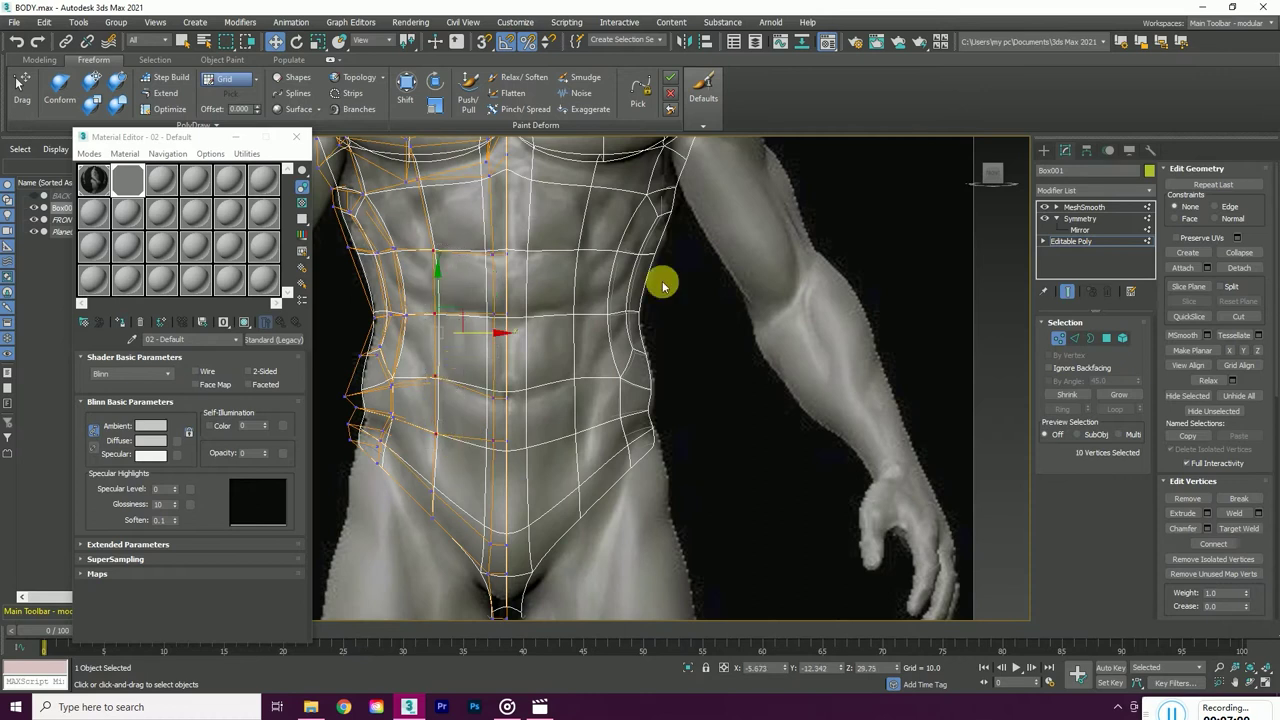
click(983, 177)
drag(714, 329, 478, 281)
scroll(478, 281, down, 2)
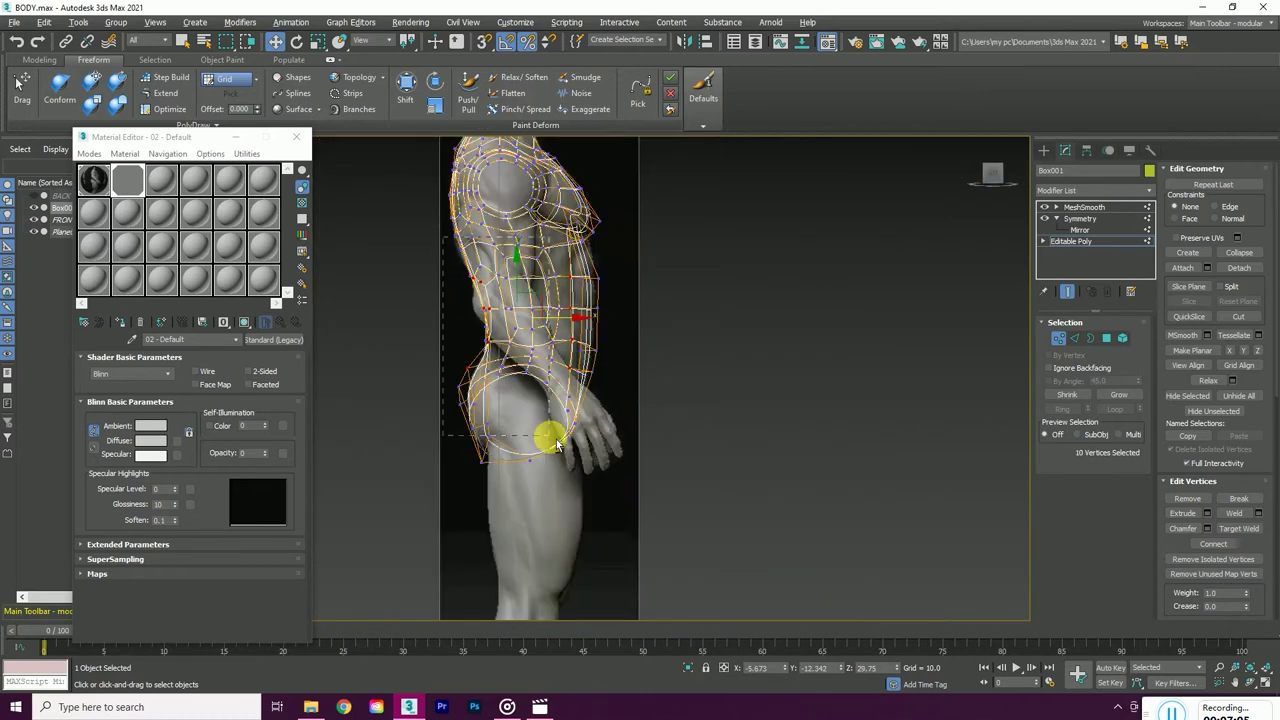
scroll(591, 331, up, 2)
click(597, 337)
scroll(537, 411, up, 2)
click(565, 410)
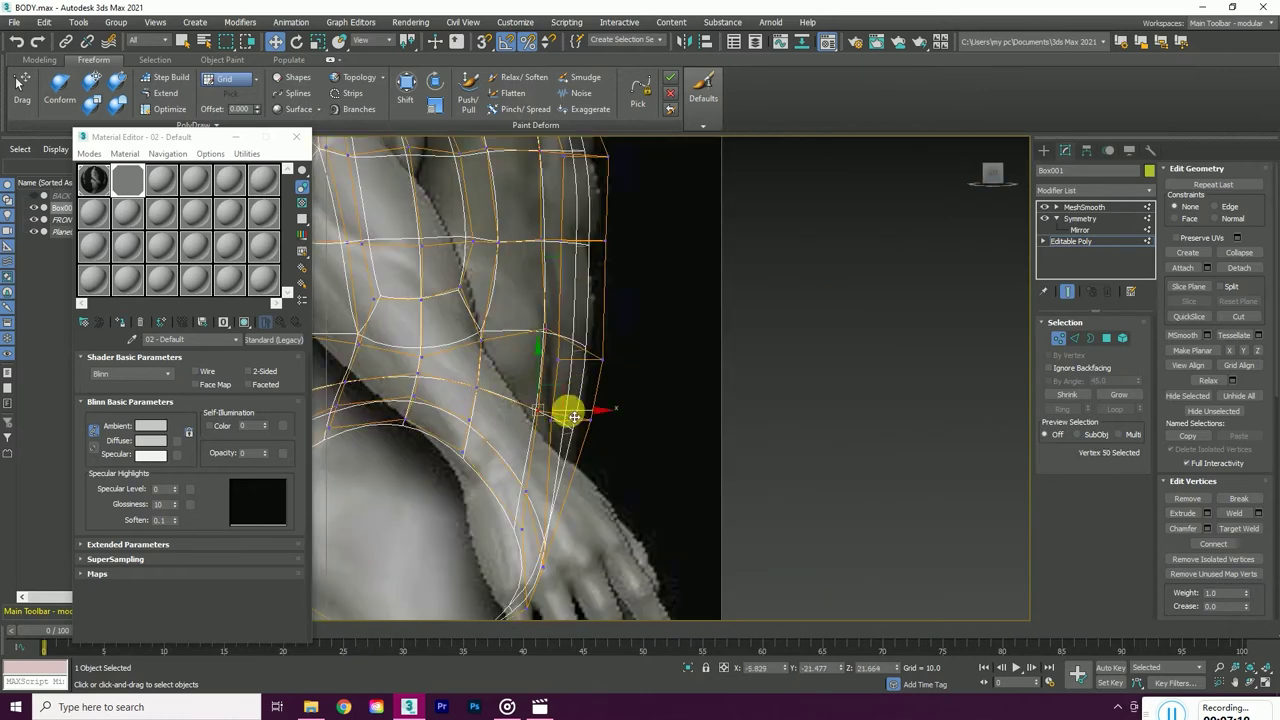
scroll(578, 413, down, 2)
click(545, 512)
- Adjust a vertex under the chest from the front view
click(993, 172)
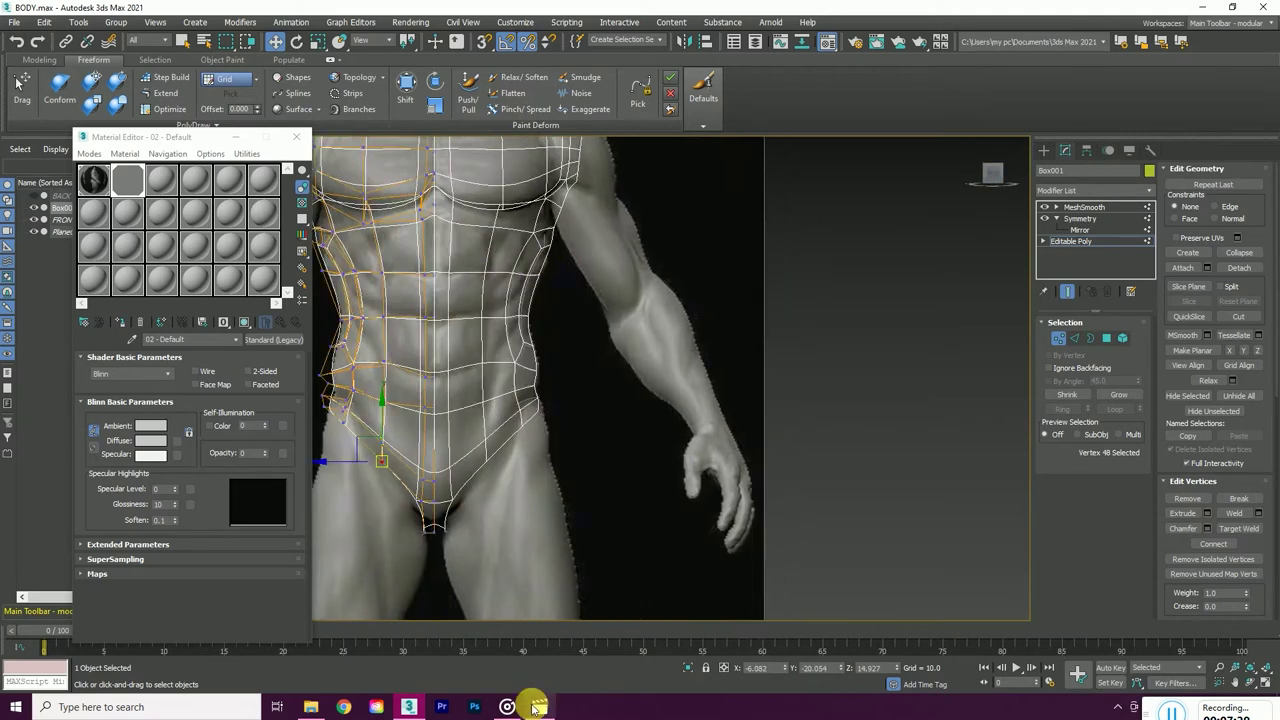
scroll(549, 280, up, 3)
scroll(540, 274, up, 1)
click(573, 228)
scroll(540, 275, down, 2)
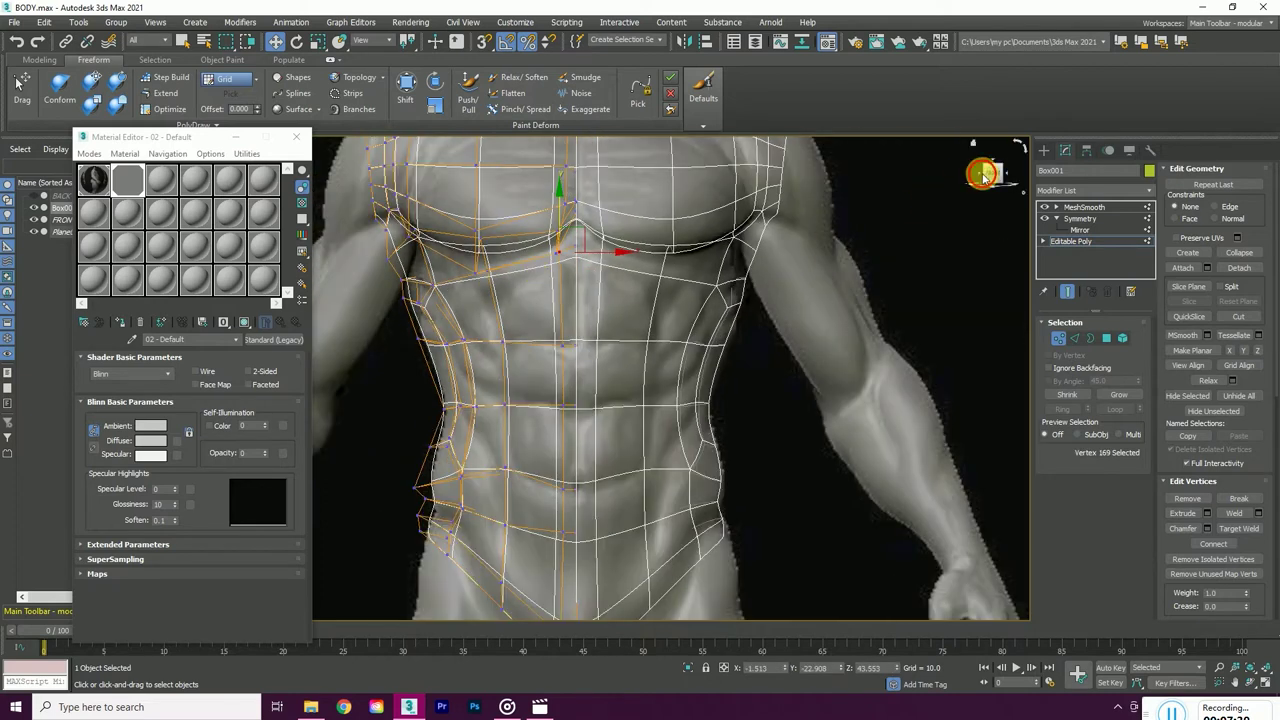
- Pull a chest-side vertex outward onto the sculpt surface in side view
click(988, 178)
scroll(860, 258, up, 2)
drag(844, 260, 866, 260)
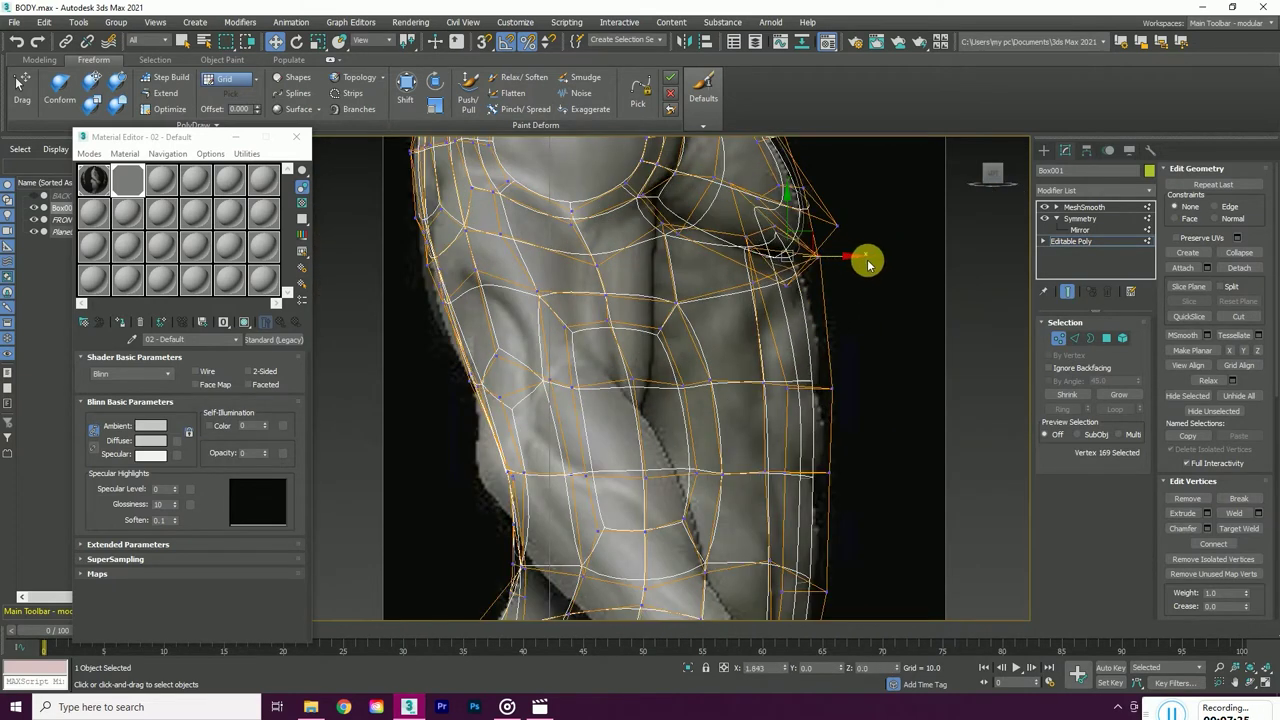
scroll(866, 260, down, 2)
- Pick another vertex at the side of the chest and check its fit from the side
click(1008, 176)
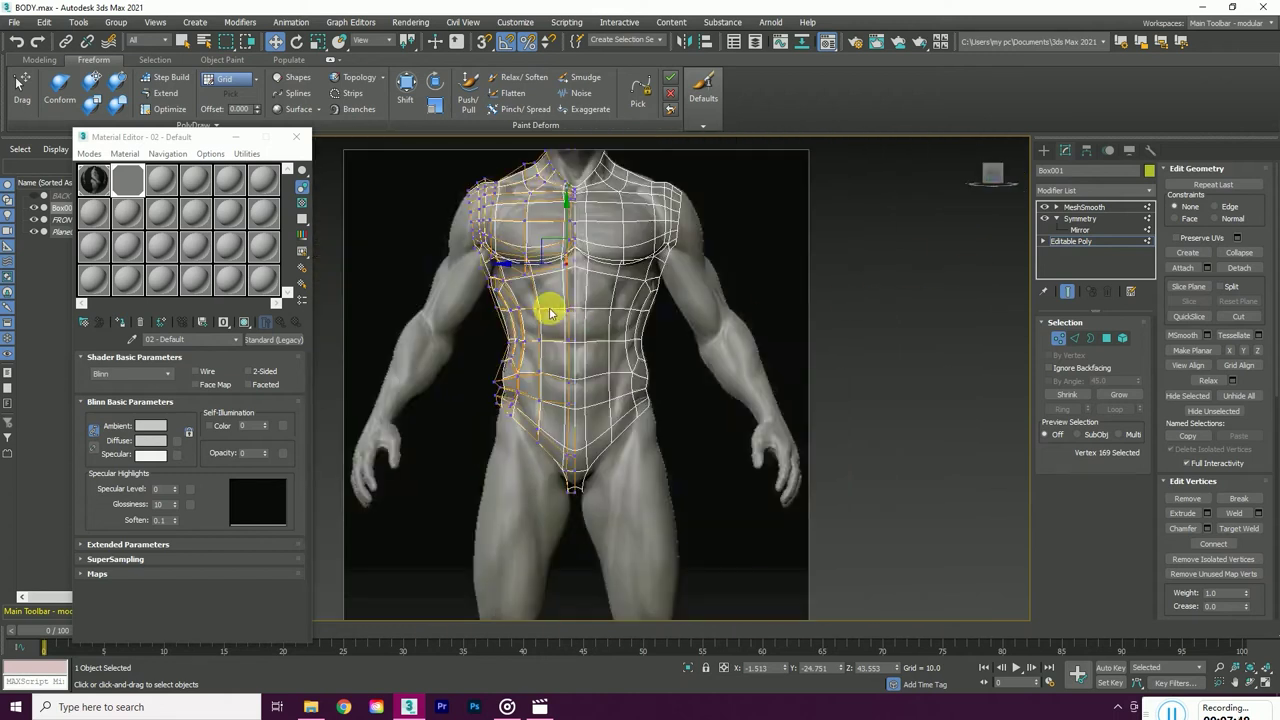
scroll(543, 291, up, 3)
click(526, 257)
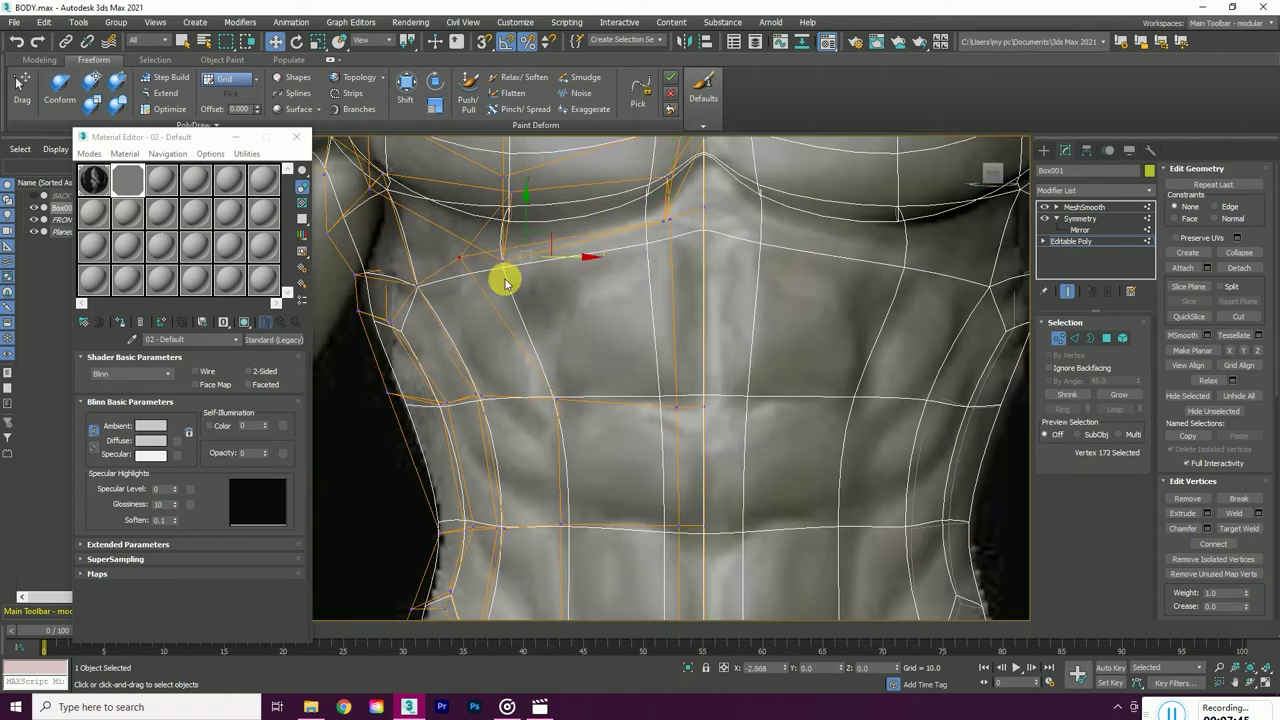
scroll(620, 312, down, 1)
click(988, 190)
scroll(700, 294, up, 3)
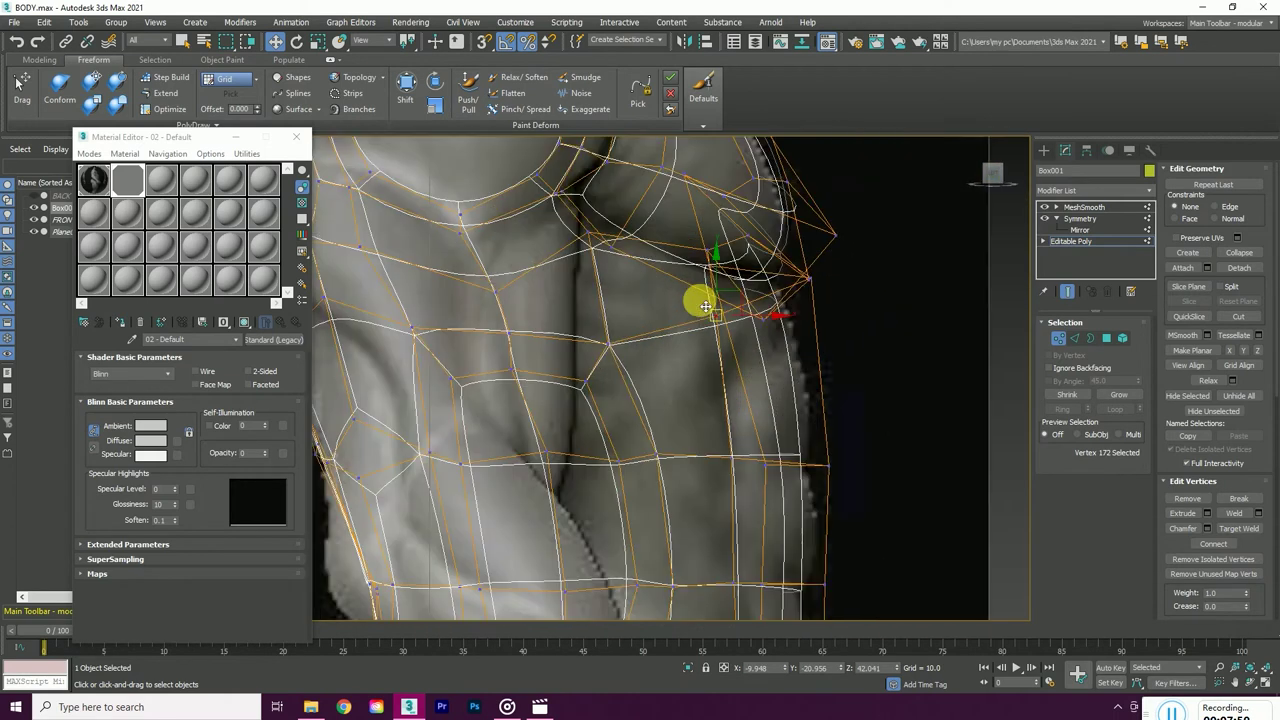
scroll(757, 323, up, 1)
middle_drag(745, 323, 714, 295)
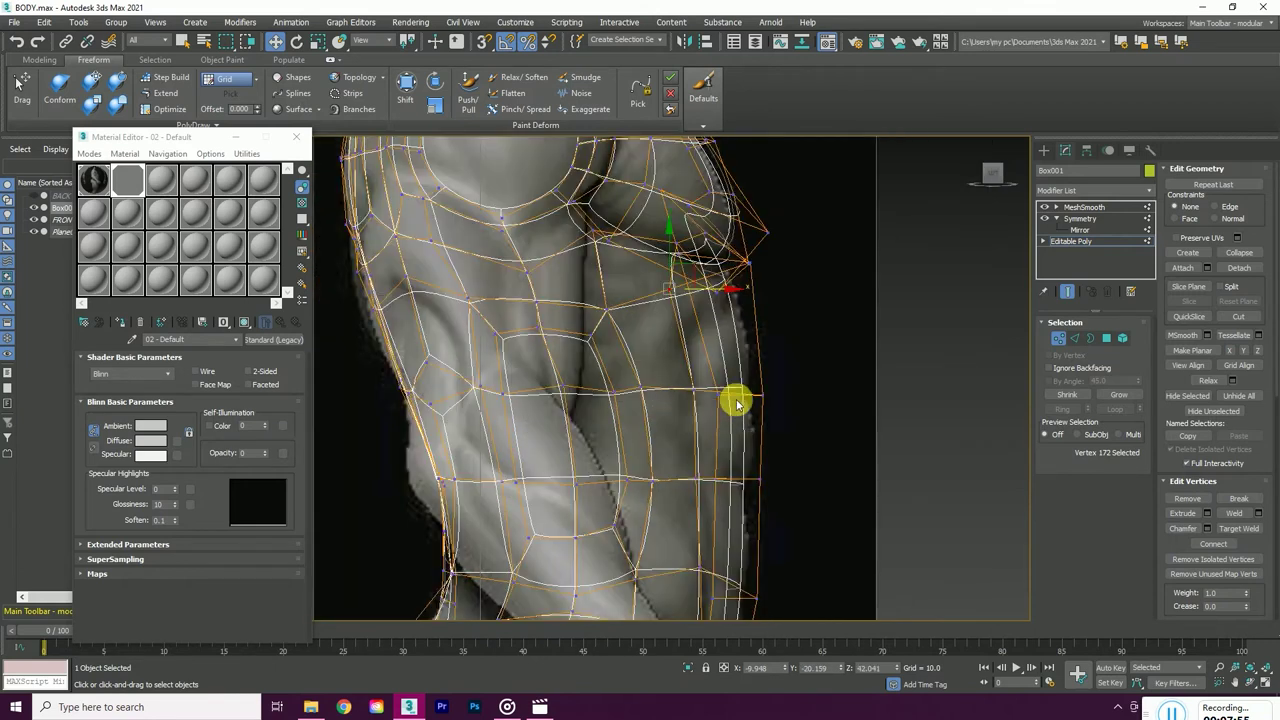
scroll(720, 392, down, 2)
- Select the two armpit-edge vertices and fit them around the shoulder, checking the side view
click(996, 172)
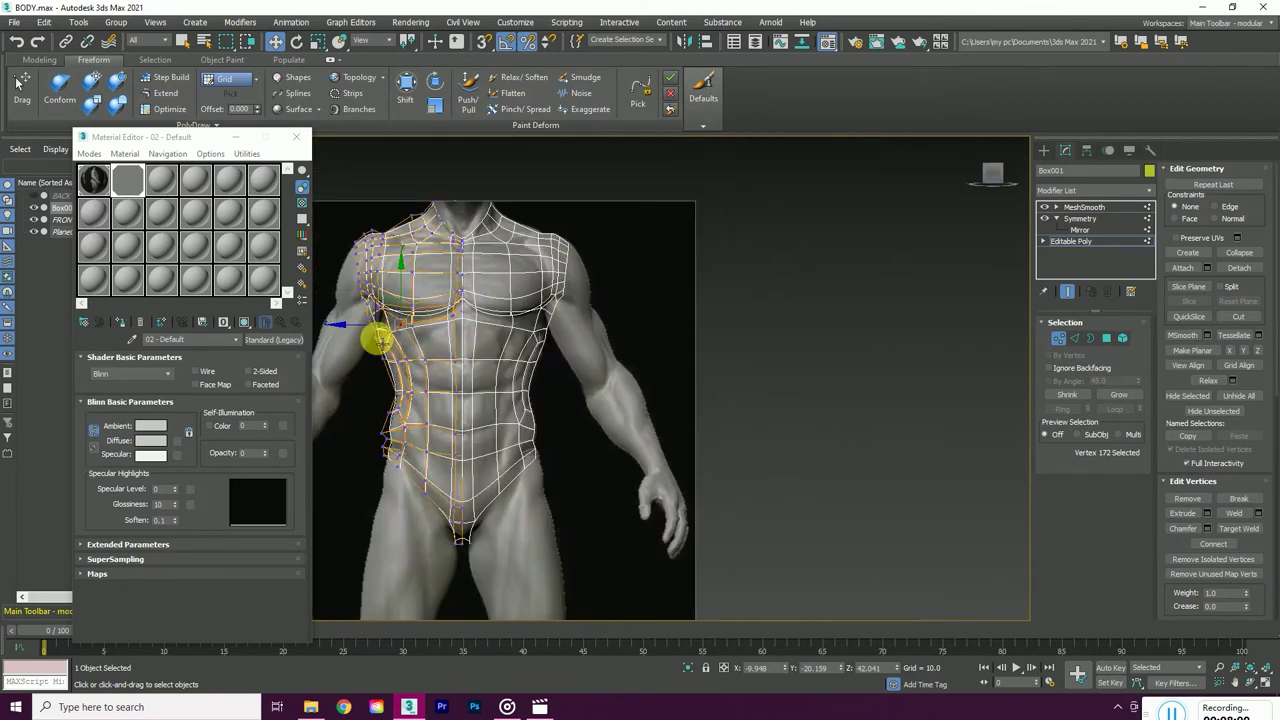
scroll(415, 370, up, 3)
scroll(471, 322, down, 2)
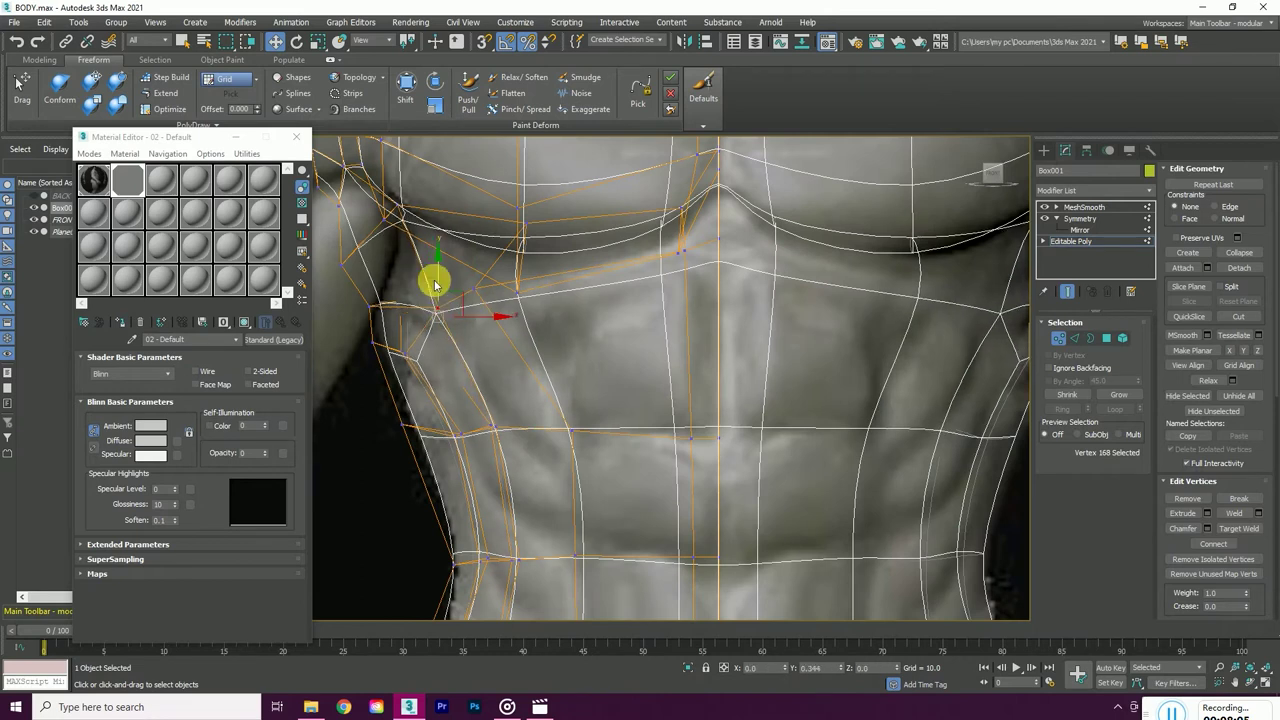
scroll(434, 277, down, 2)
scroll(449, 343, up, 6)
drag(406, 323, 457, 343)
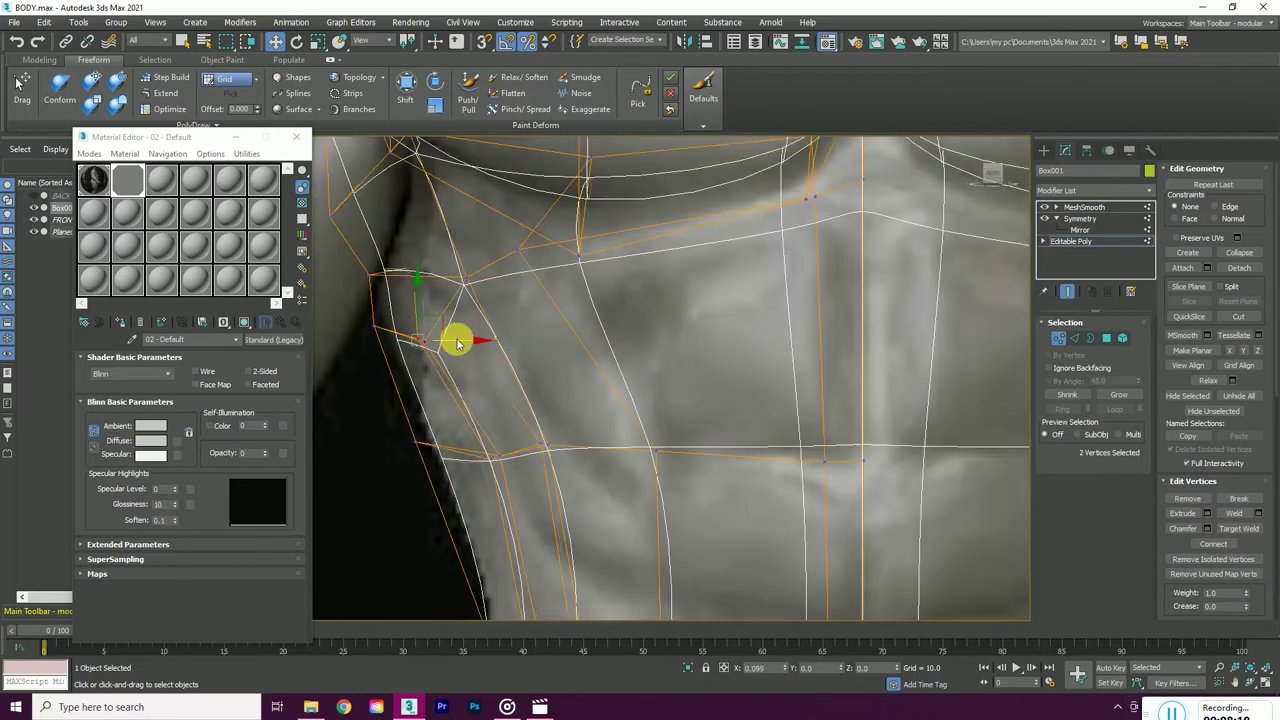
scroll(452, 344, down, 3)
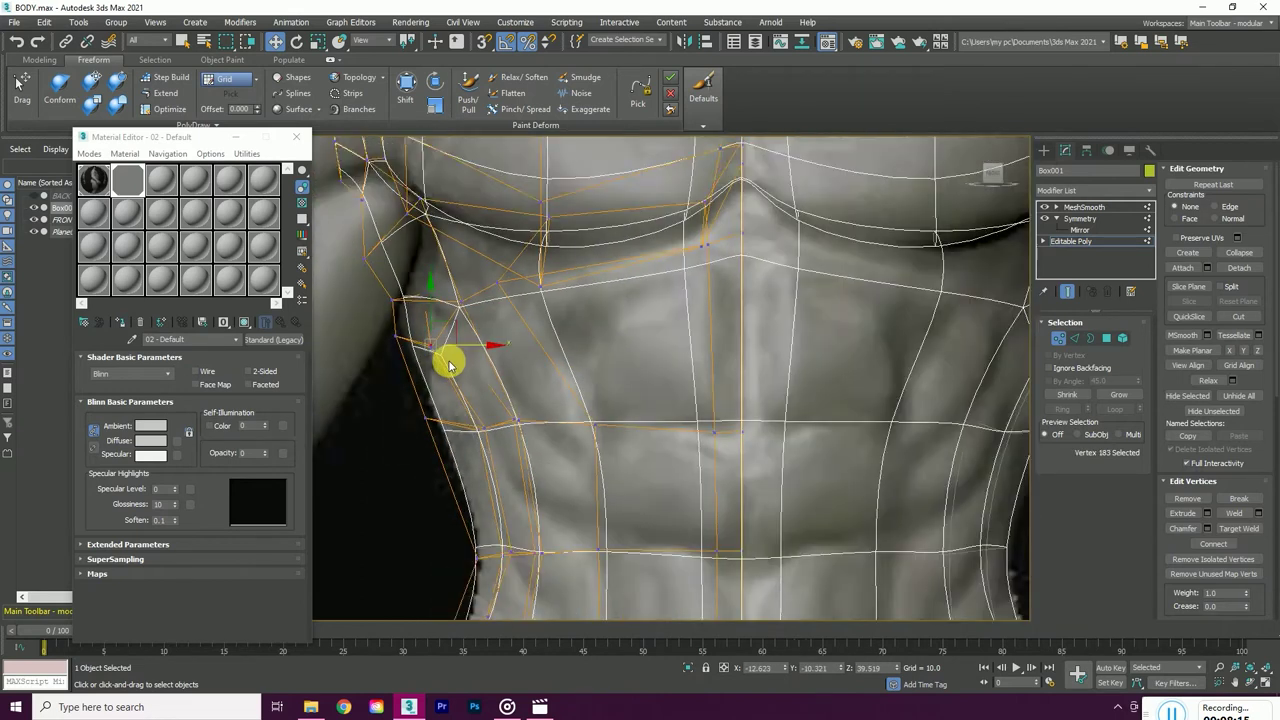
scroll(449, 363, down, 2)
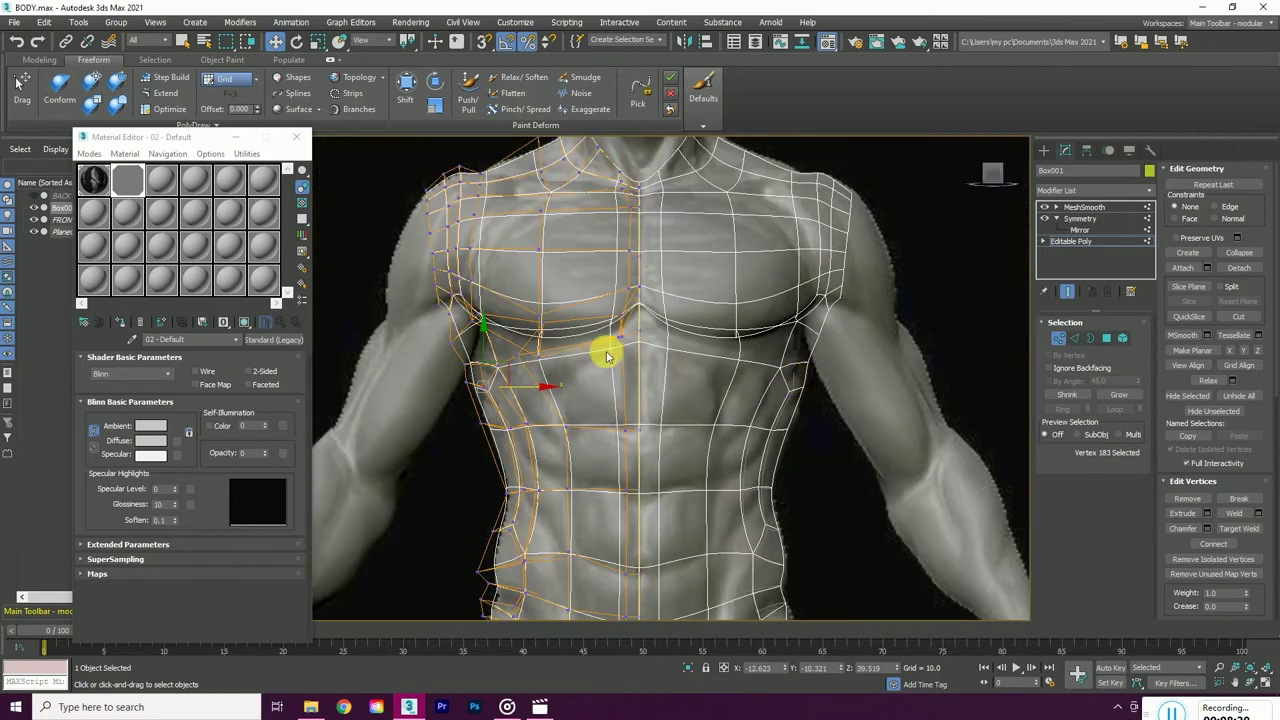
scroll(543, 363, up, 3)
scroll(643, 363, down, 3)
scroll(651, 230, up, 4)
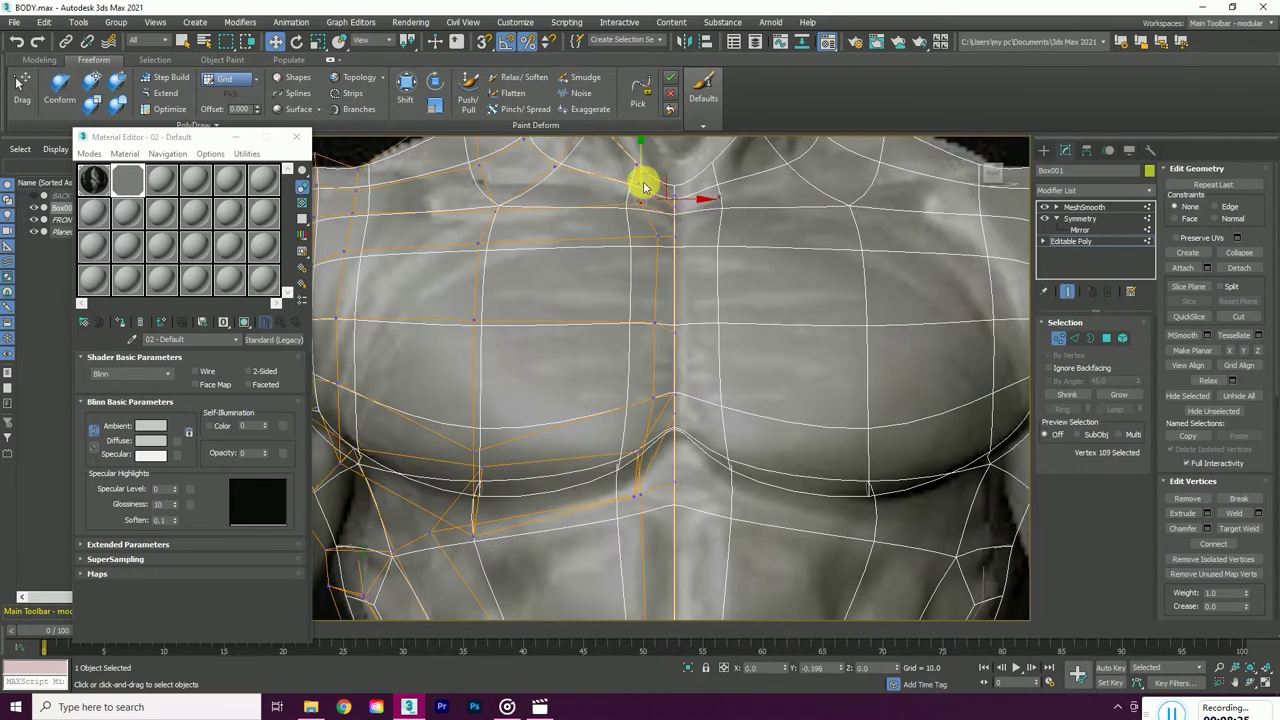
scroll(650, 190, down, 3)
click(971, 171)
scroll(640, 215, up, 4)
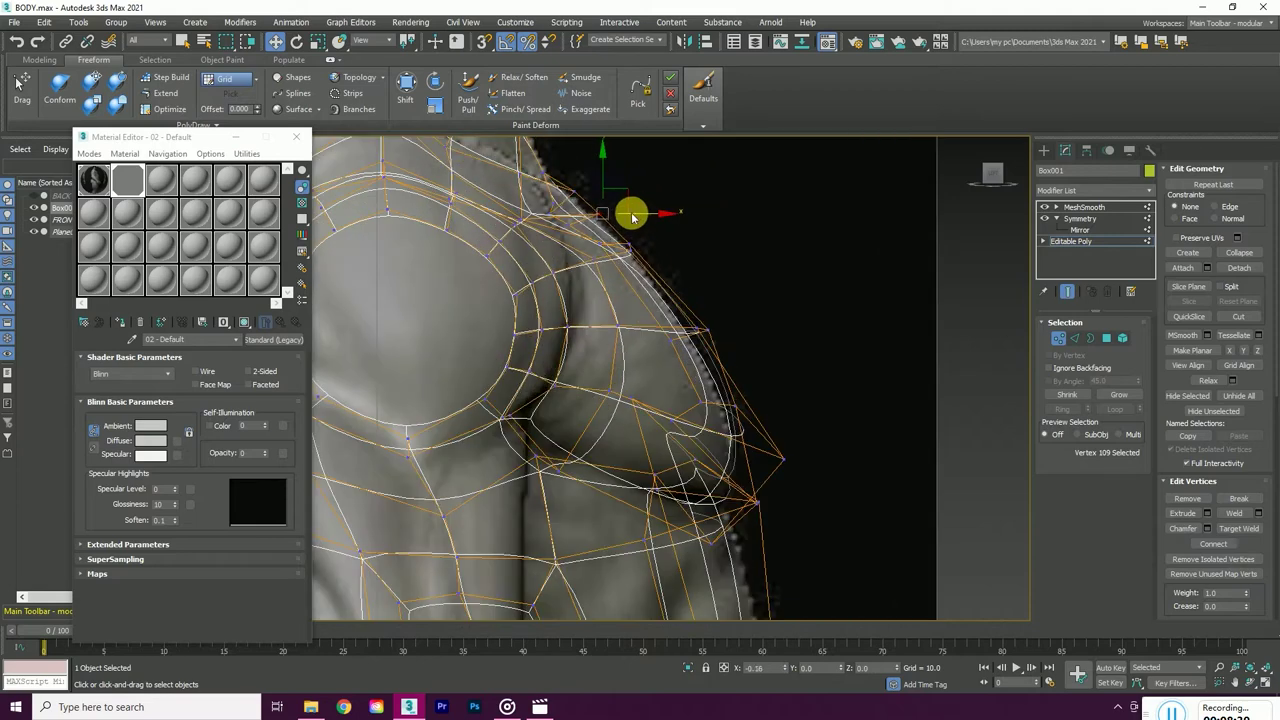
scroll(571, 203, down, 2)
scroll(580, 229, up, 2)
scroll(655, 271, down, 3)
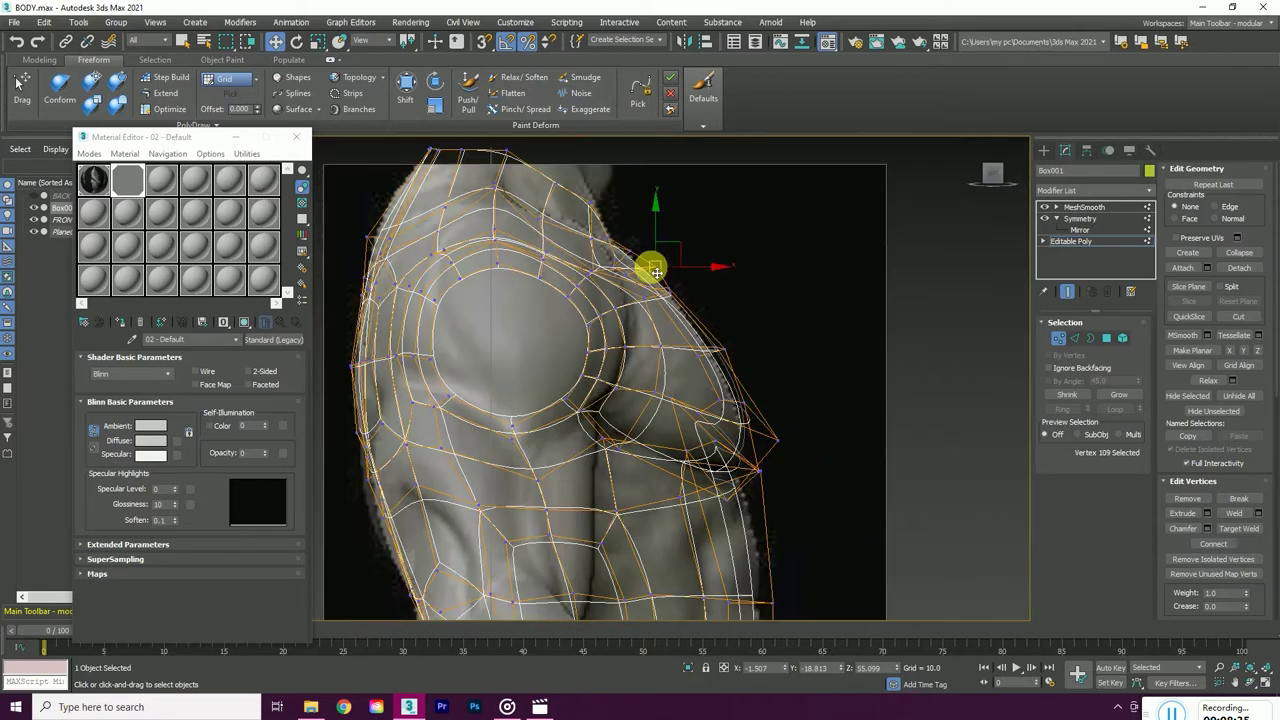
- Nudge a shoulder vertex onto the sculpt from a high three-quarter view
click(993, 173)
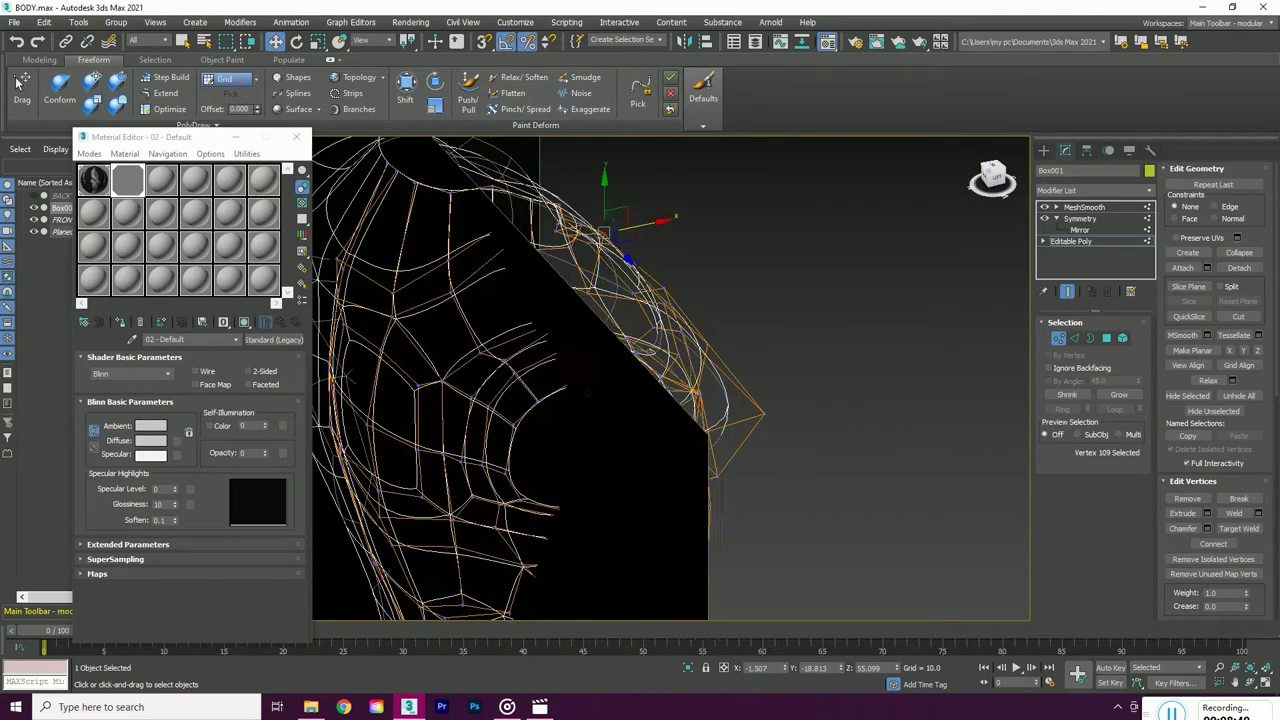
alt+middle_drag(943, 183, 714, 437)
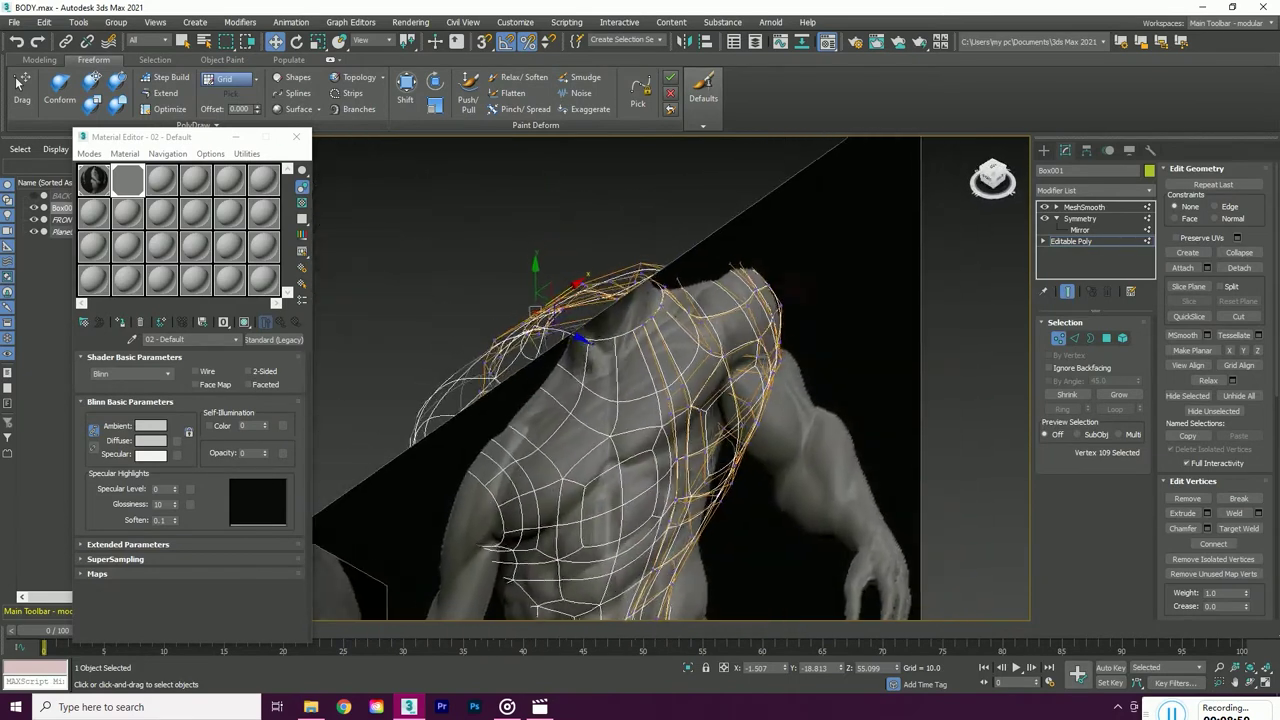
click(714, 437)
click(714, 437)
scroll(714, 437, up, 3)
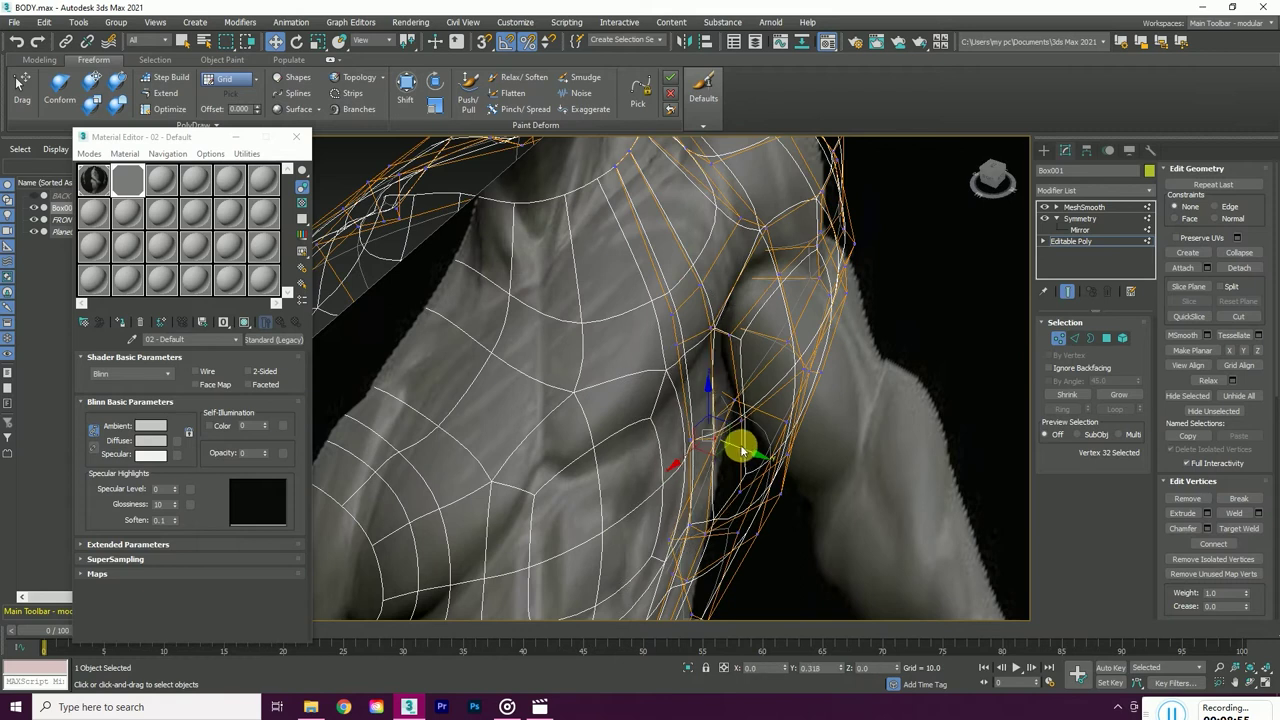
alt+middle_drag(735, 435, 776, 343)
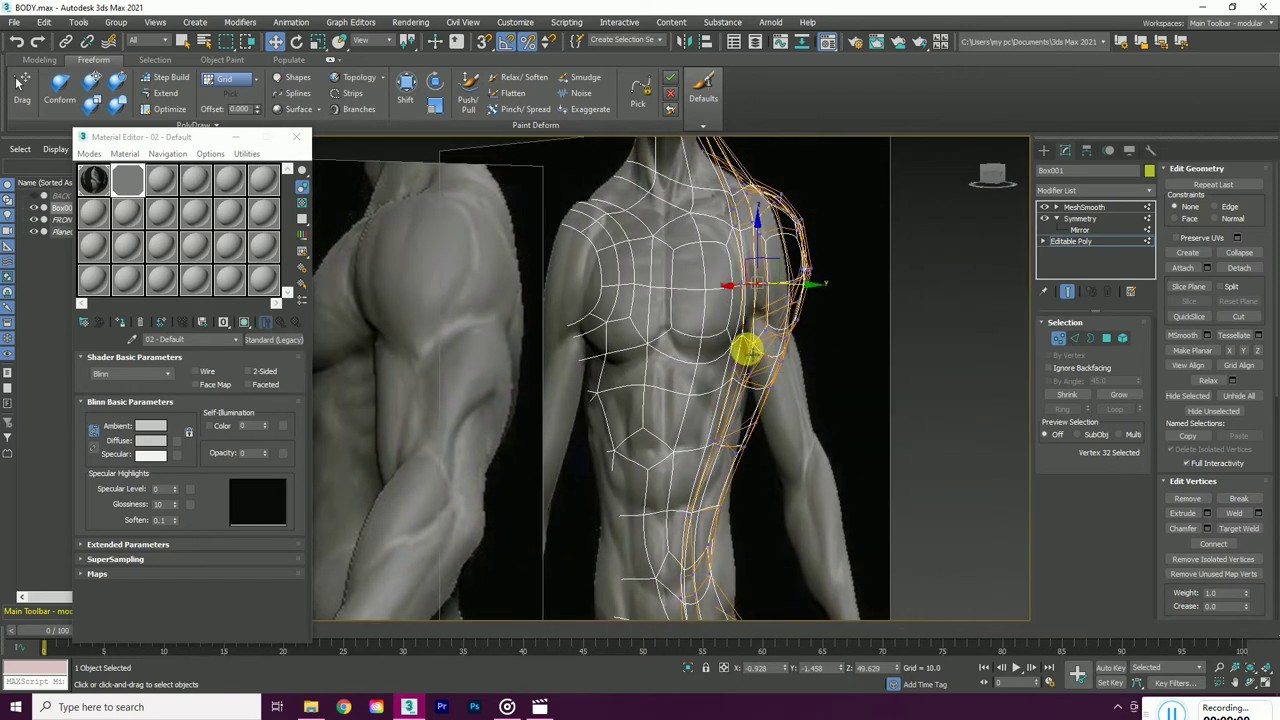
scroll(776, 343, up, 5)
drag(776, 343, 751, 362)
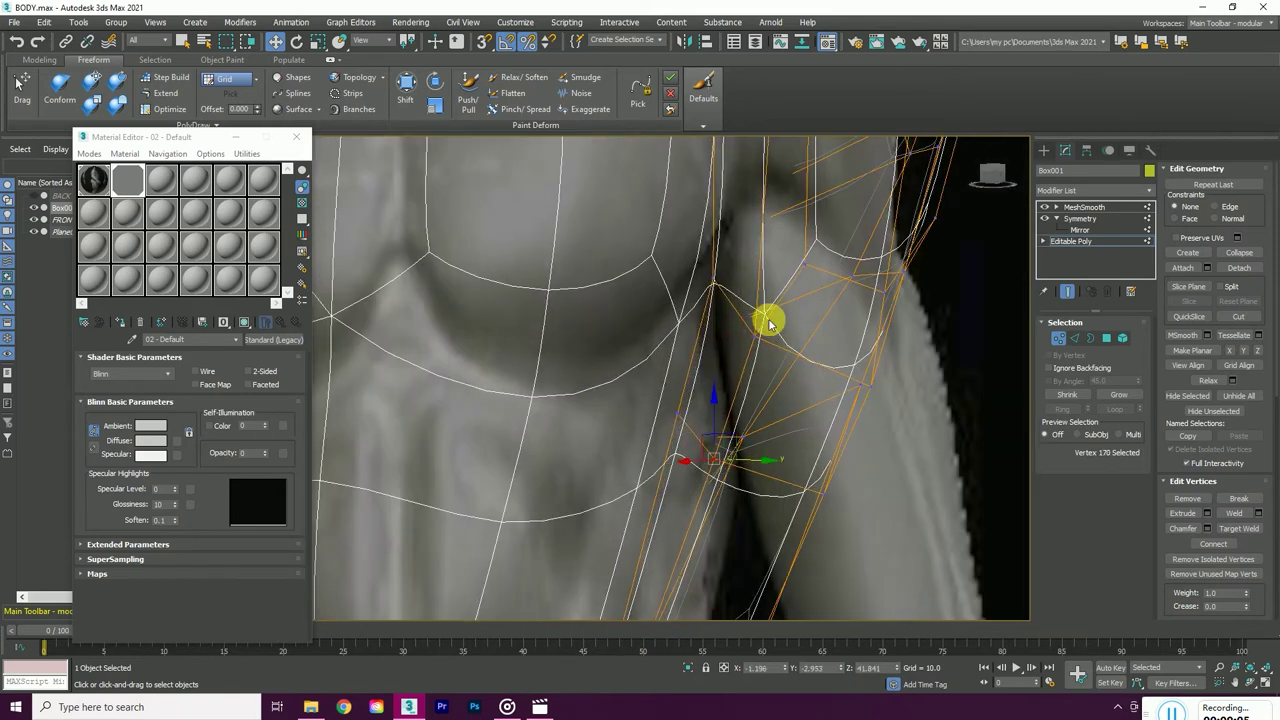
scroll(768, 323, down, 5)
- Pick vertices on the side and flank of the abdomen to refine their fit
alt+middle_drag(751, 371, 641, 210)
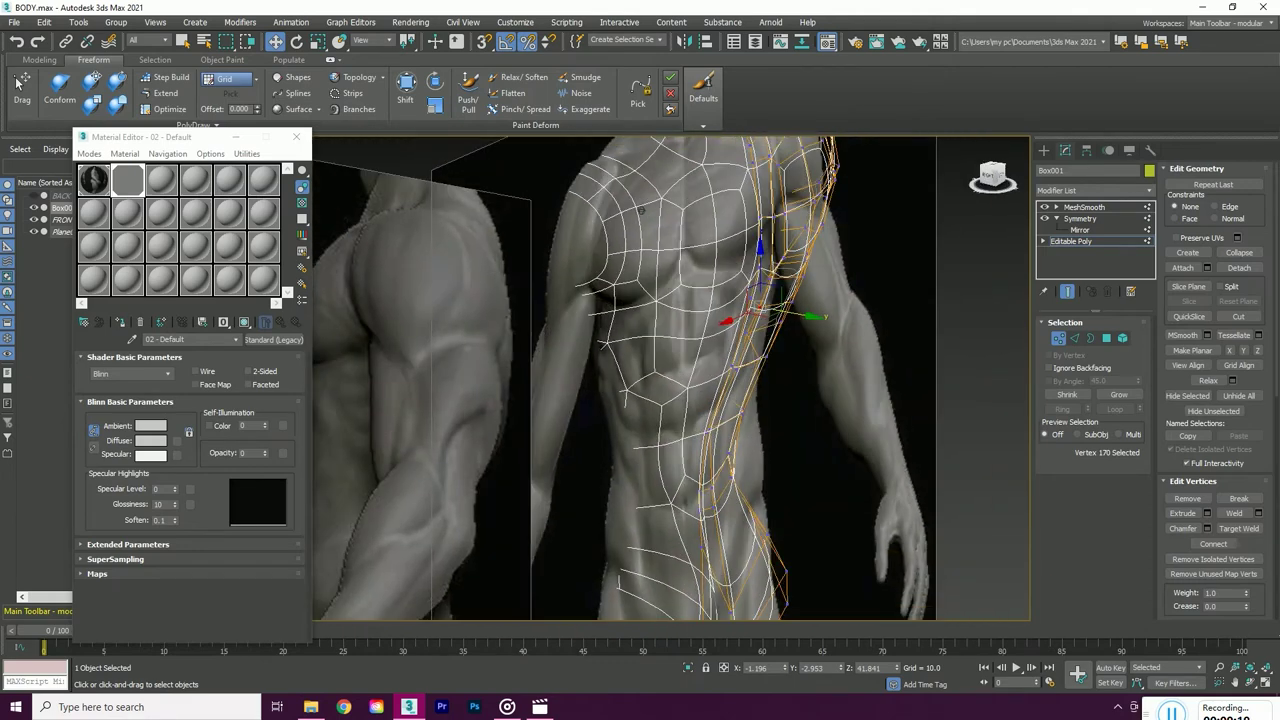
scroll(700, 330, up, 3)
click(724, 368)
scroll(766, 358, up, 2)
click(688, 481)
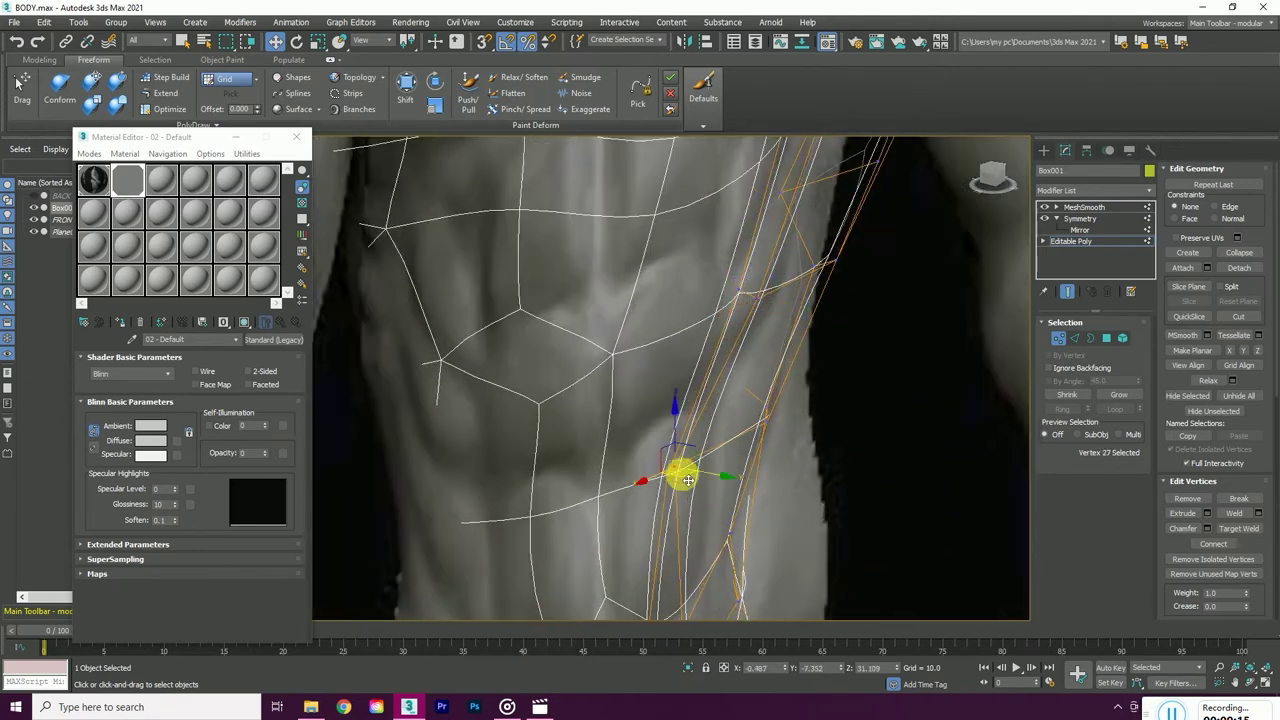
scroll(716, 484, down, 3)
- Fit the vertices at the top and outer edge of the shoulder from angled and side views
mouse_move(894, 214)
alt+middle_down()
mouse_move(995, 183)
mouse_move(529, 400)
alt+middle_up()
scroll(500, 223, down, 3)
scroll(471, 266, up, 3)
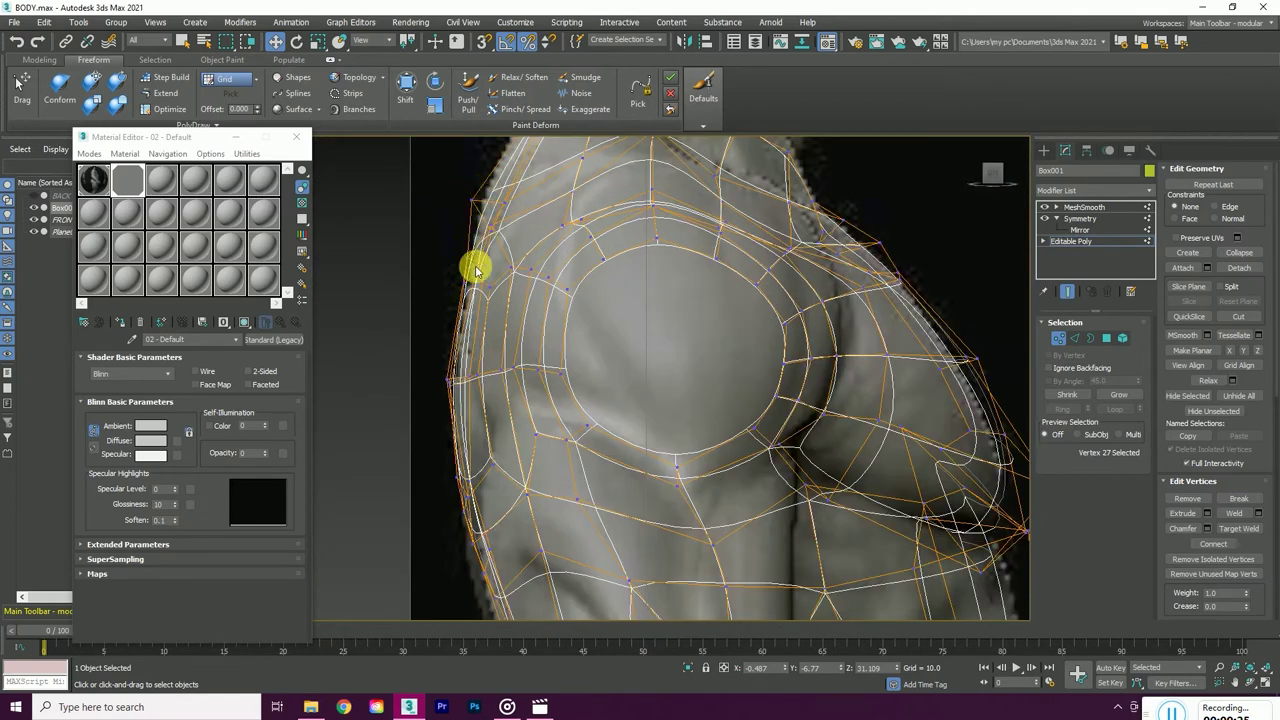
scroll(471, 266, up, 2)
click(474, 222)
scroll(457, 429, up, 2)
scroll(423, 349, up, 2)
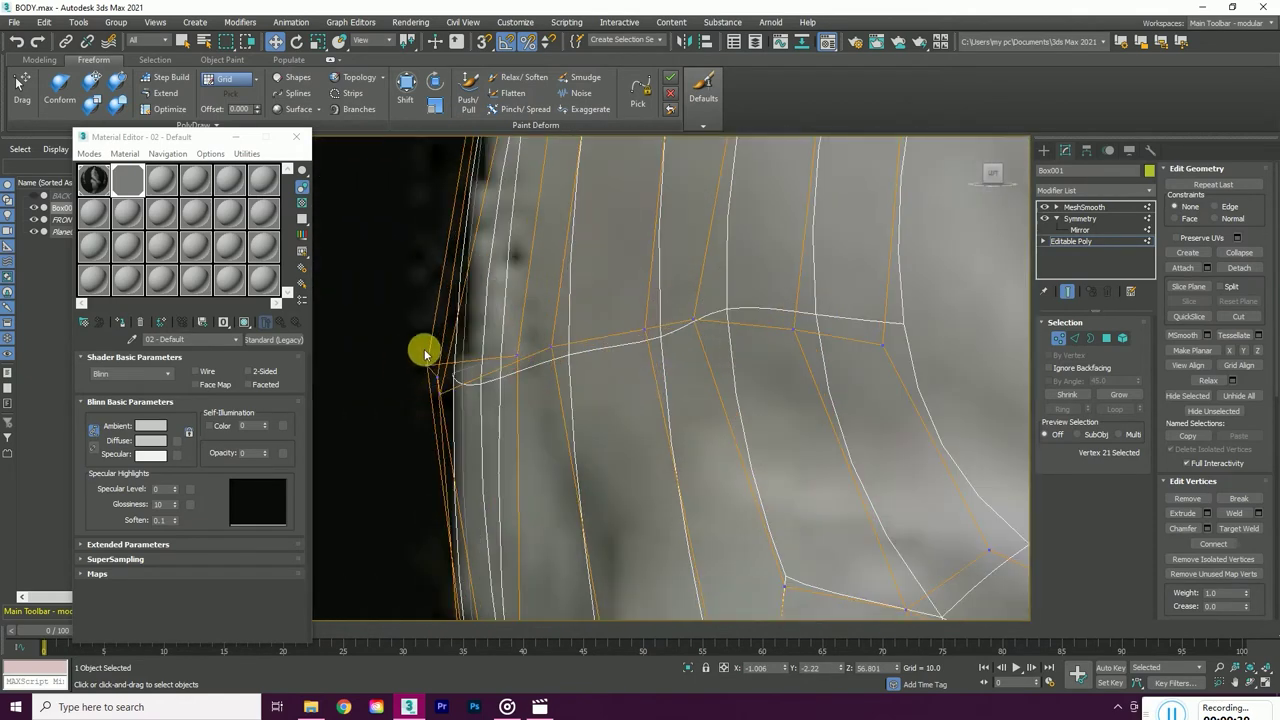
scroll(527, 342, down, 6)
alt+middle_drag(527, 342, 810, 290)
alt+middle_drag(993, 180, 586, 300)
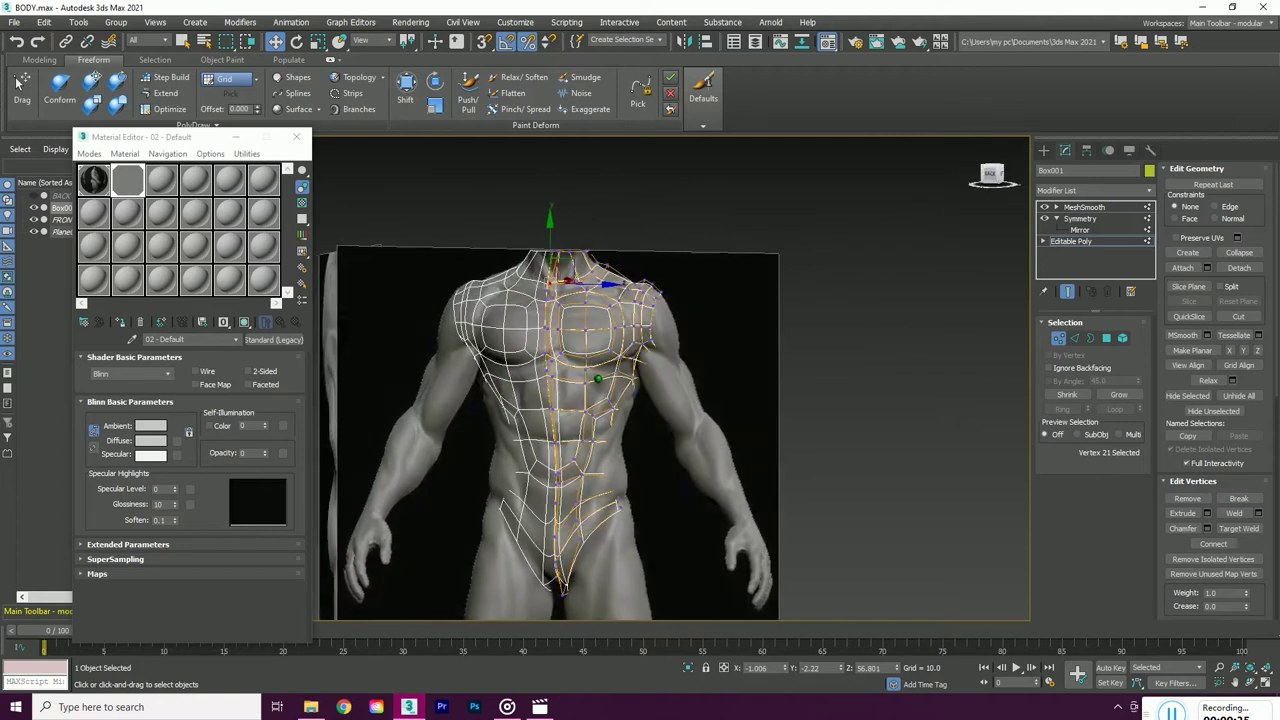
scroll(527, 254, up, 4)
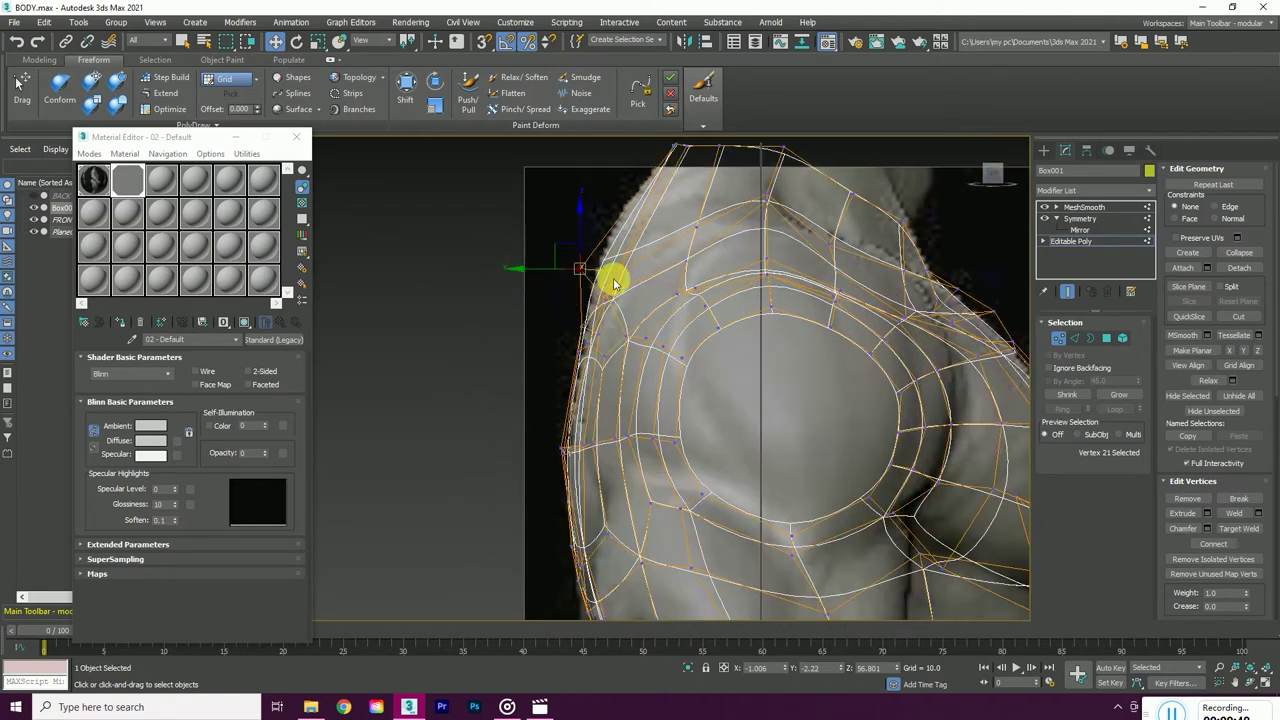
scroll(618, 290, up, 2)
scroll(606, 200, down, 2)
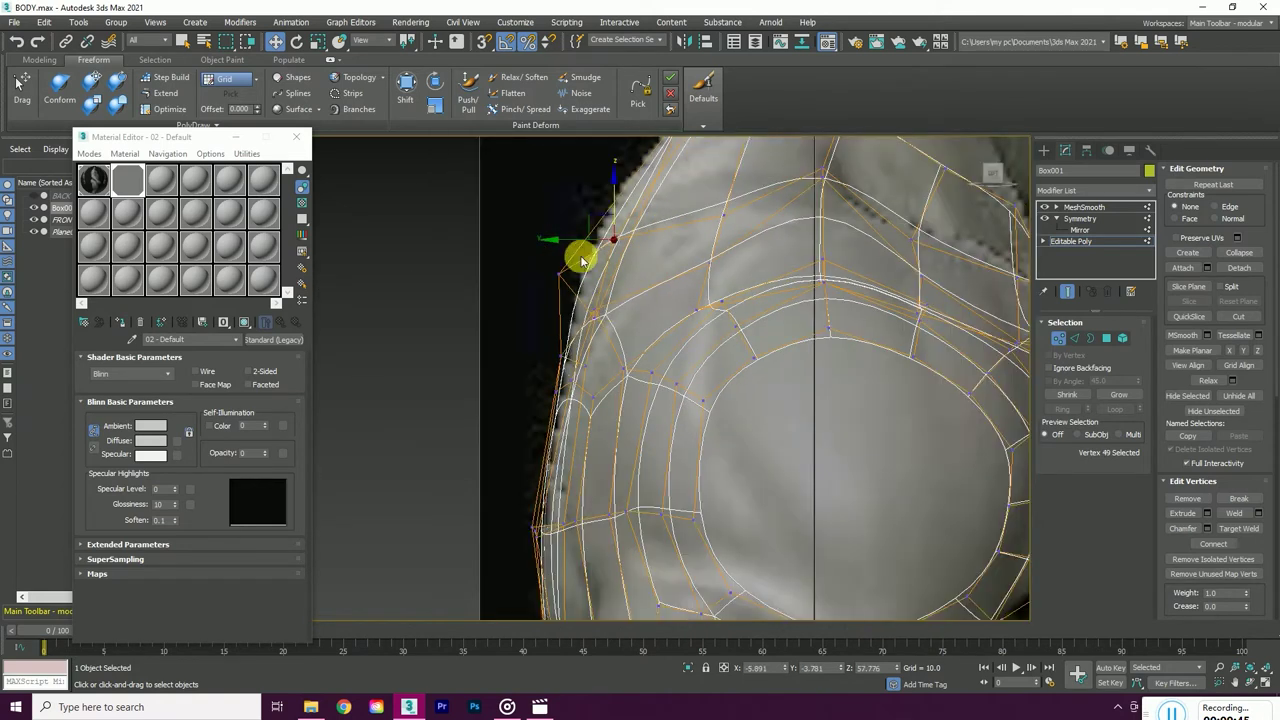
scroll(580, 251, up, 2)
click(583, 240)
scroll(583, 234, down, 2)
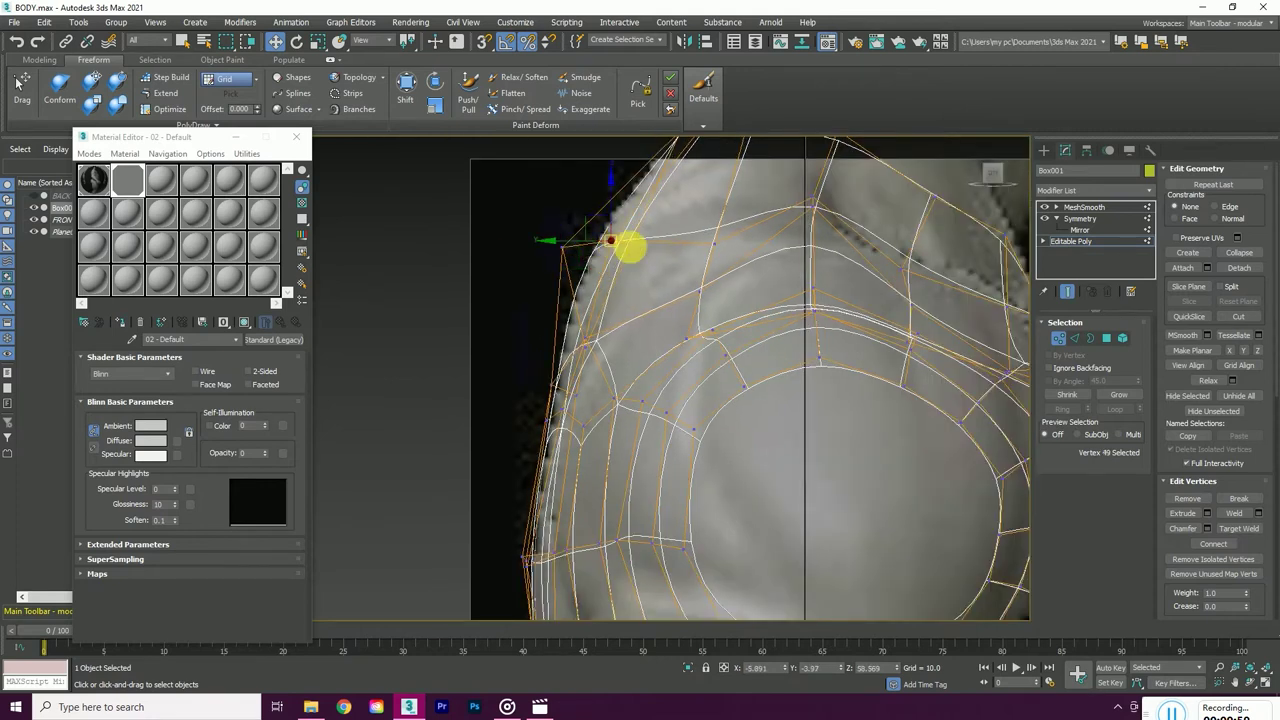
scroll(700, 280, down, 2)
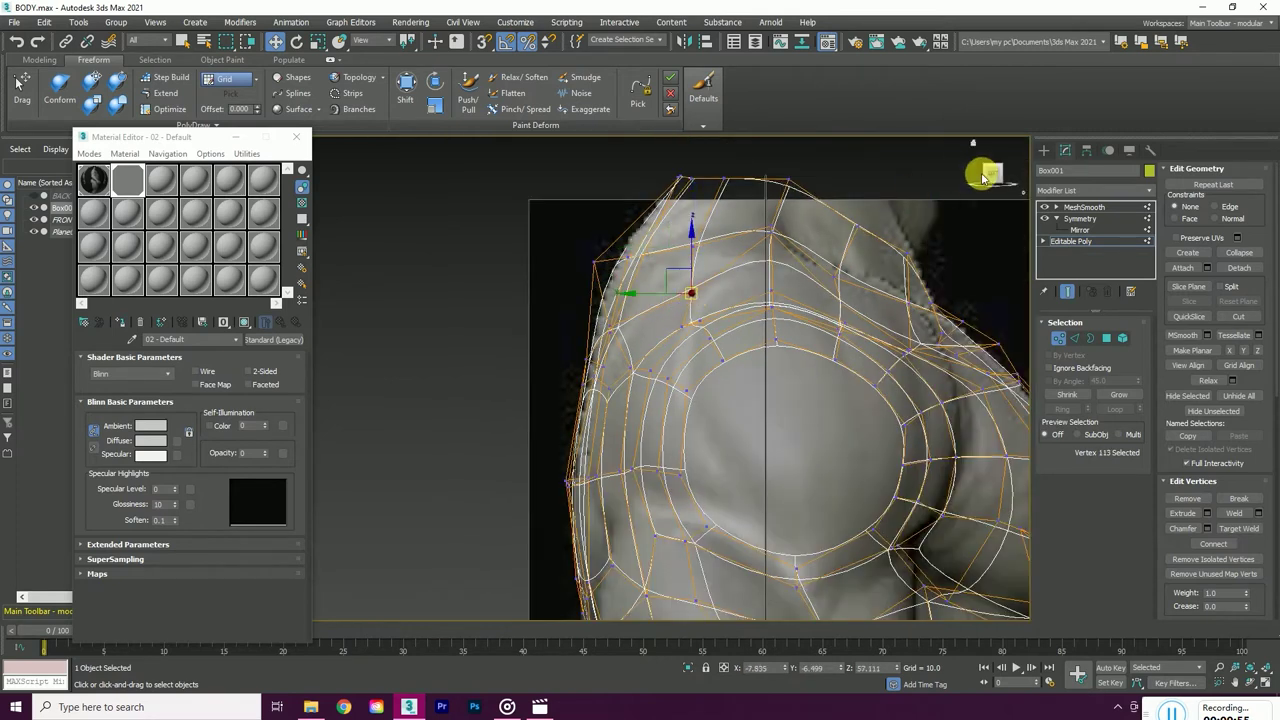
- Pull the neck-shoulder junction vertex inward toward the neckline
click(985, 177)
click(672, 298)
scroll(625, 278, down, 3)
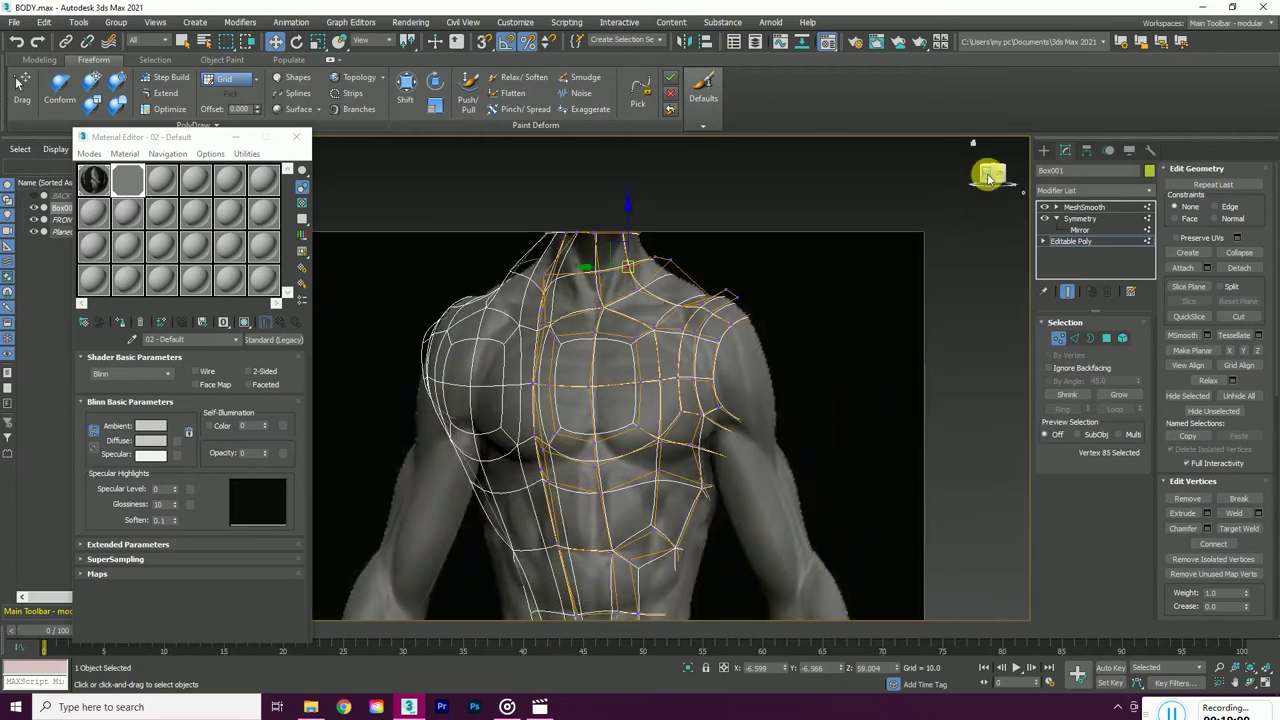
scroll(509, 278, up, 4)
scroll(560, 320, down, 3)
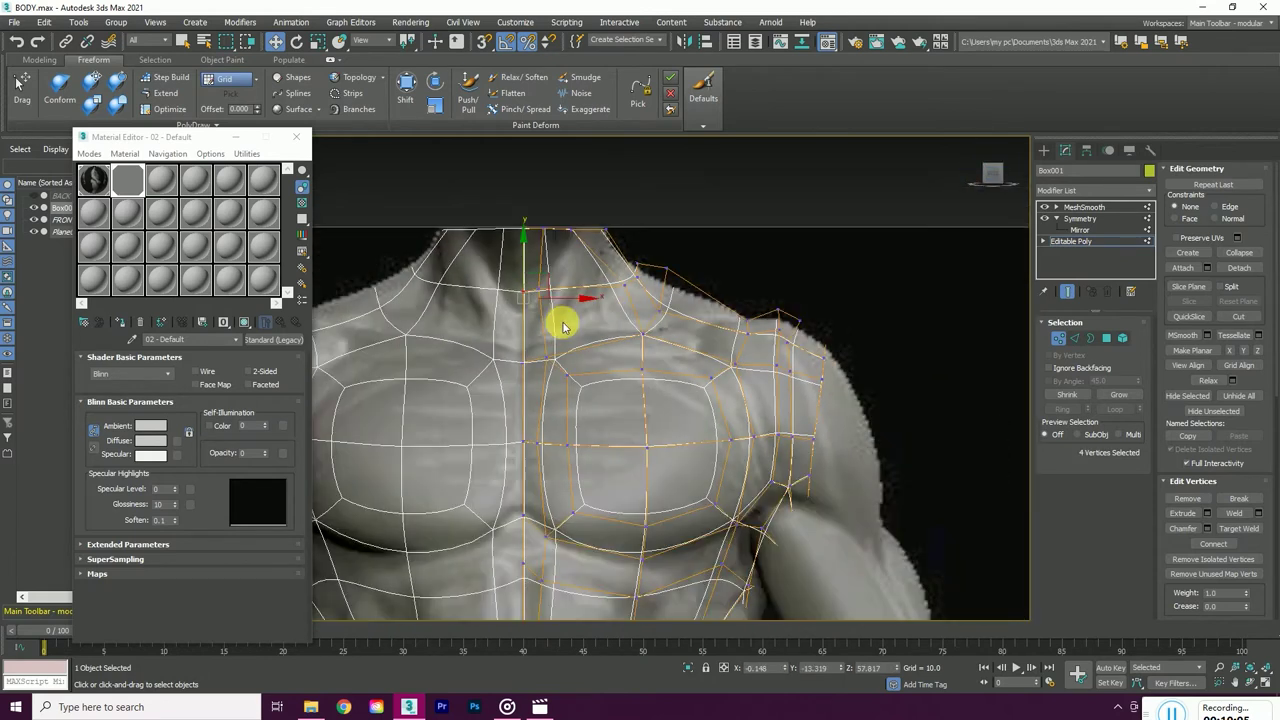
scroll(623, 286, up, 3)
click(621, 289)
drag(621, 289, 617, 290)
scroll(657, 349, down, 2)
- Select a chest vertex, then a vertex near the shoulder, to fit the collarbone line
click(614, 340)
scroll(639, 310, down, 2)
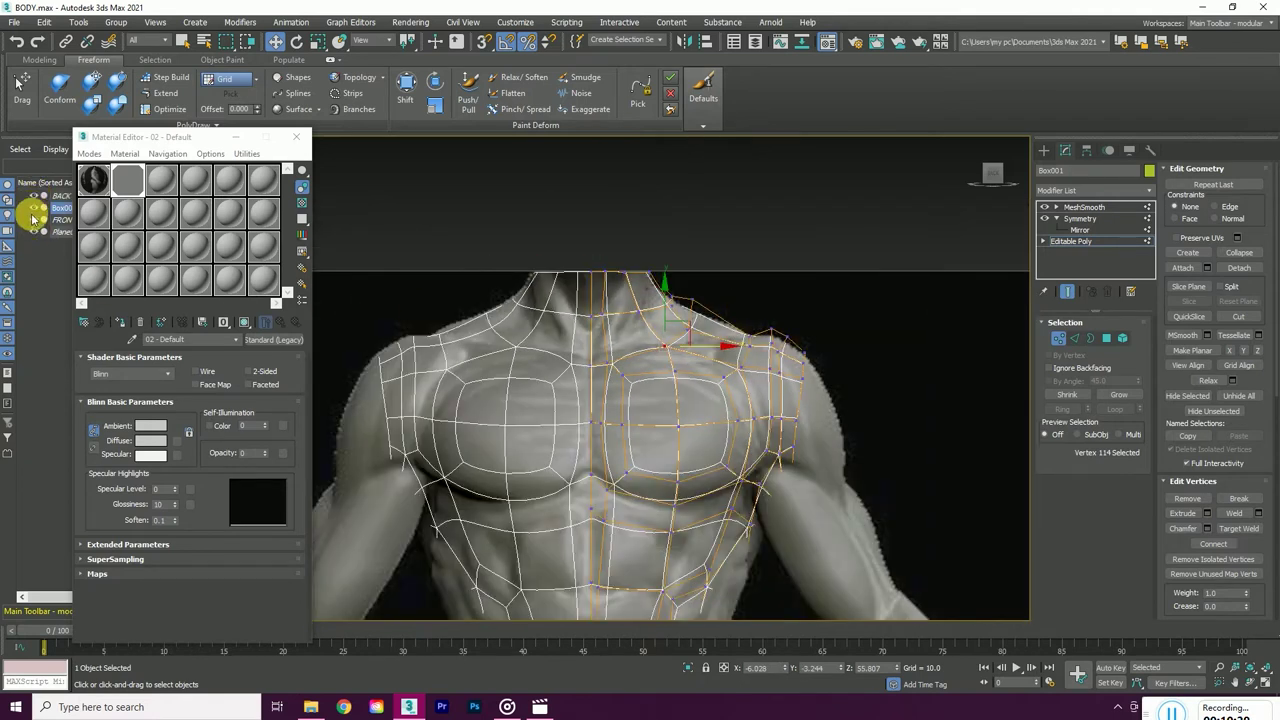
scroll(580, 363, up, 2)
scroll(608, 340, down, 2)
scroll(651, 400, up, 2)
scroll(651, 358, up, 2)
click(651, 358)
click(645, 360)
scroll(643, 430, down, 1)
scroll(636, 560, down, 2)
- Raise a lower-back vertex so it follows the sculpt's contour
scroll(590, 540, down, 1)
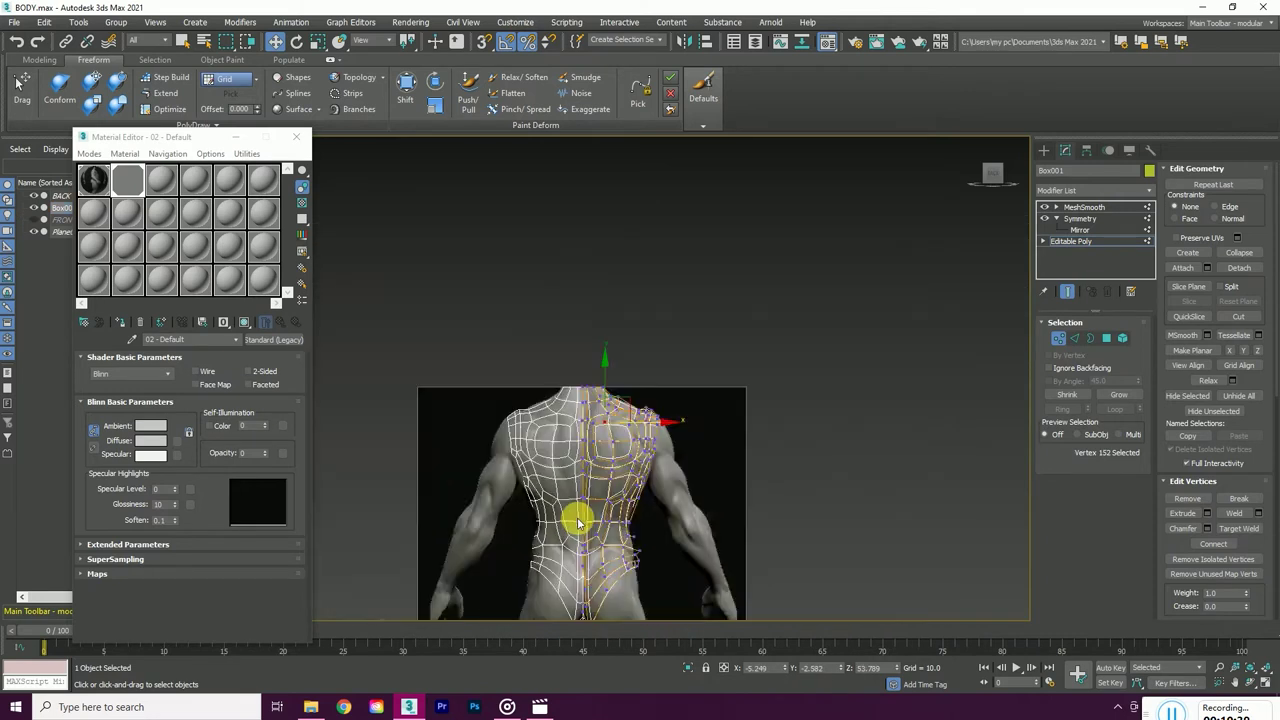
scroll(578, 522, up, 4)
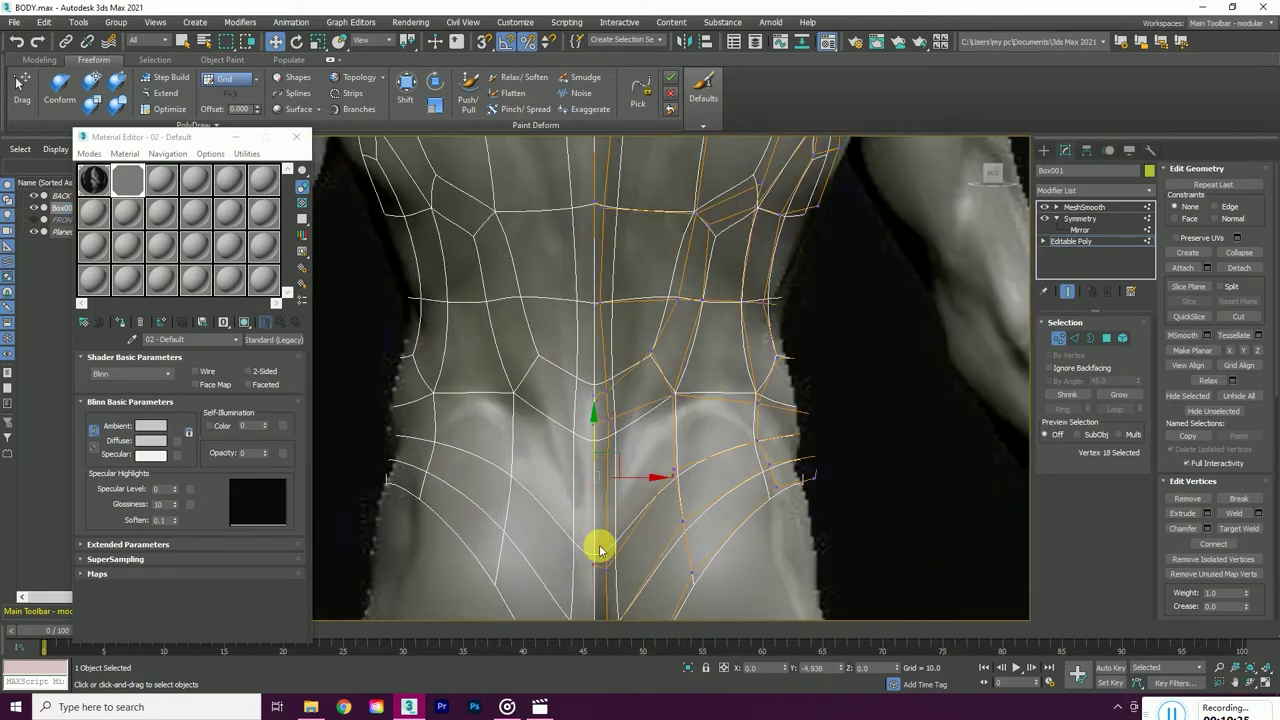
scroll(602, 556, down, 3)
scroll(606, 543, up, 3)
click(612, 503)
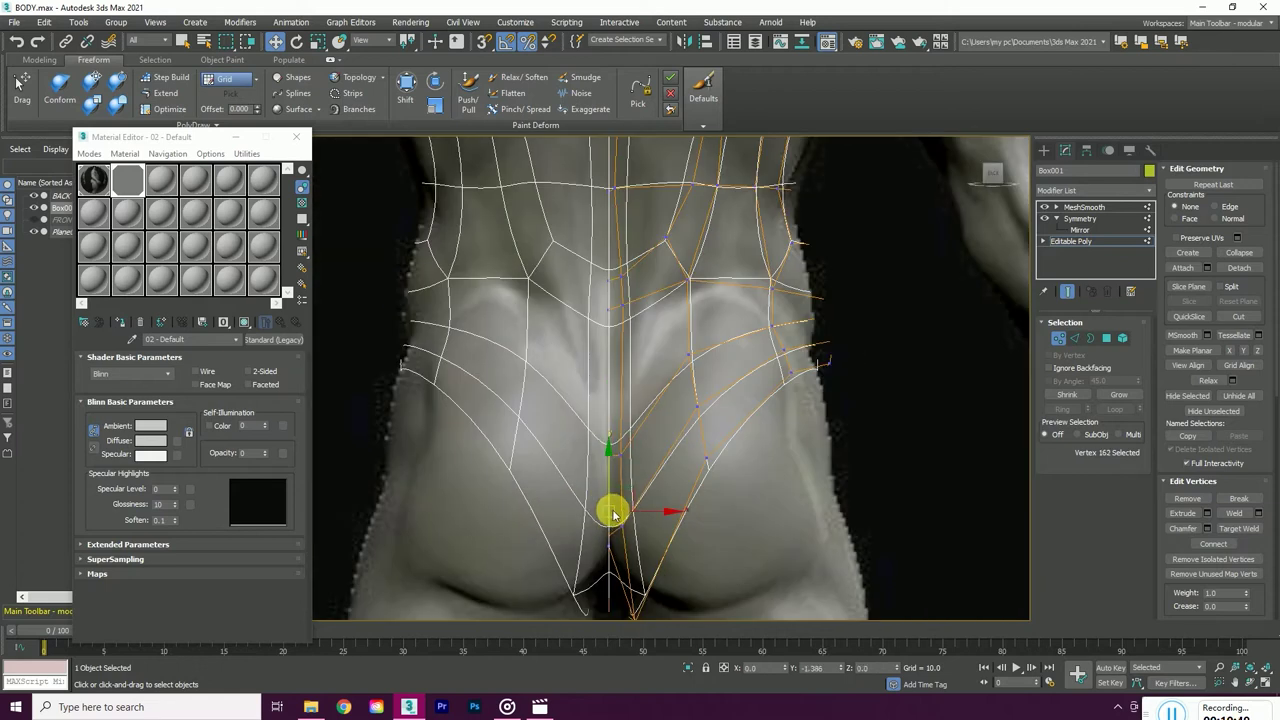
scroll(630, 510, down, 3)
scroll(660, 420, up, 3)
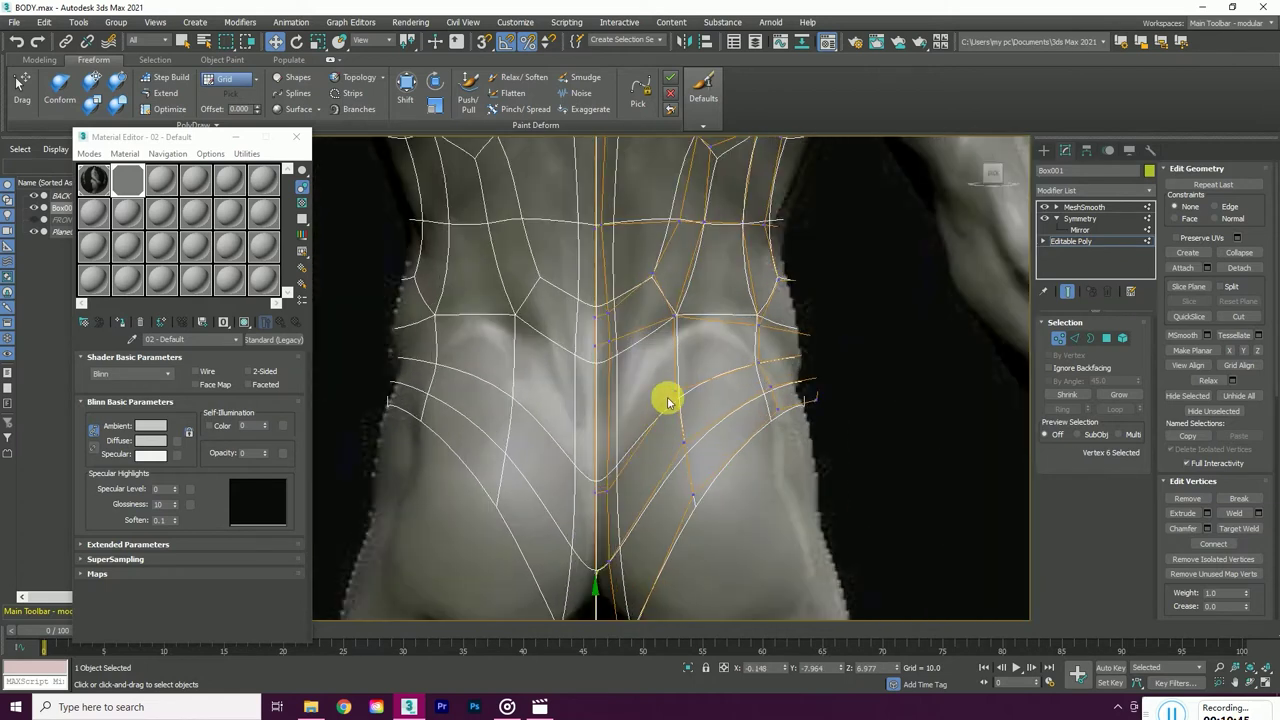
drag(680, 372, 675, 345)
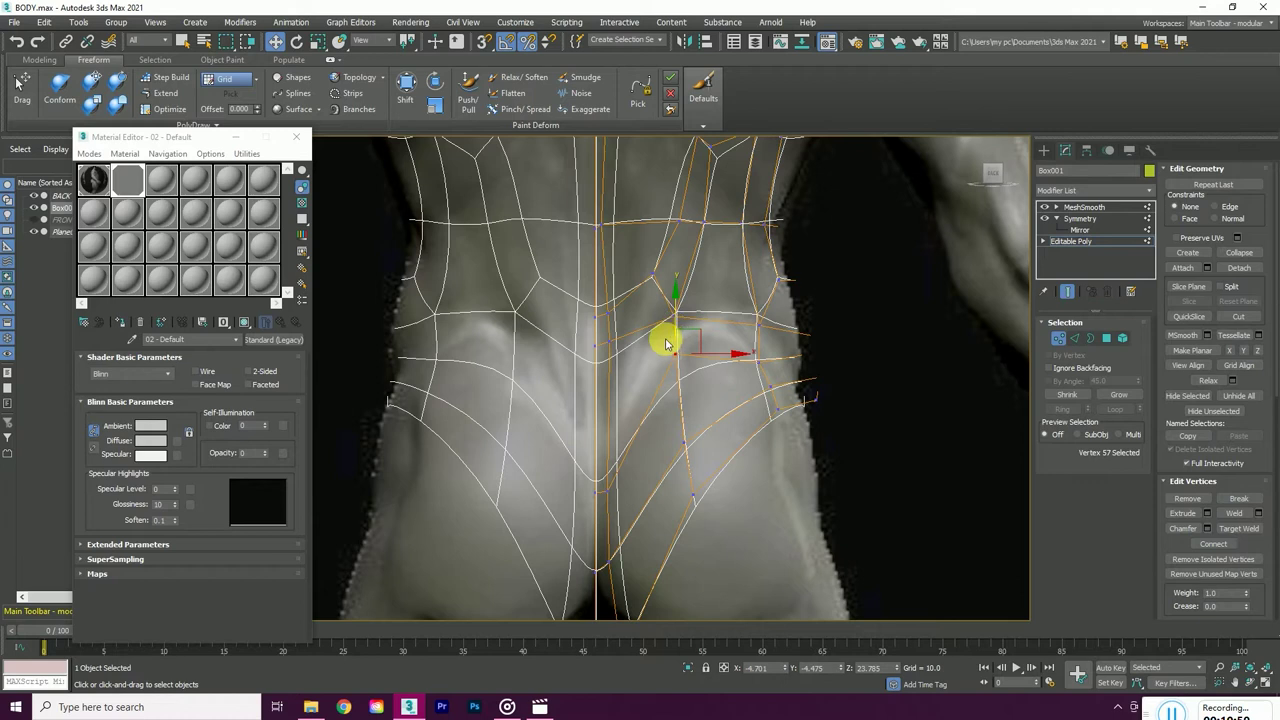
- Select more lower-back vertices beside the spine and above the buttocks, checking from a tilted view
scroll(667, 343, up, 2)
scroll(591, 423, up, 2)
click(617, 337)
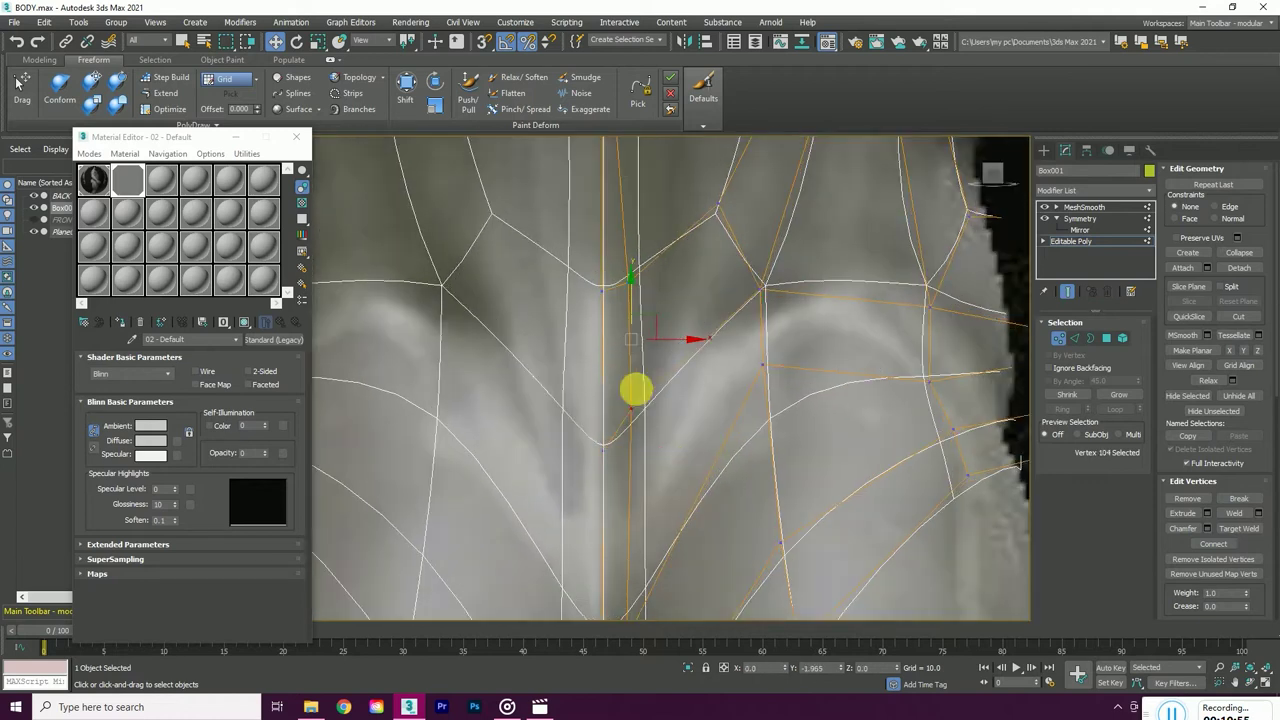
scroll(630, 430, down, 3)
scroll(608, 414, down, 2)
scroll(640, 406, up, 4)
click(620, 405)
click(624, 482)
mouse_move(647, 500)
alt+middle_down()
mouse_move(630, 542)
mouse_move(640, 349)
alt+middle_up()
click(650, 332)
- From the upper back, select vertices on top of the shoulder and at the armpit edge
scroll(640, 410, down, 3)
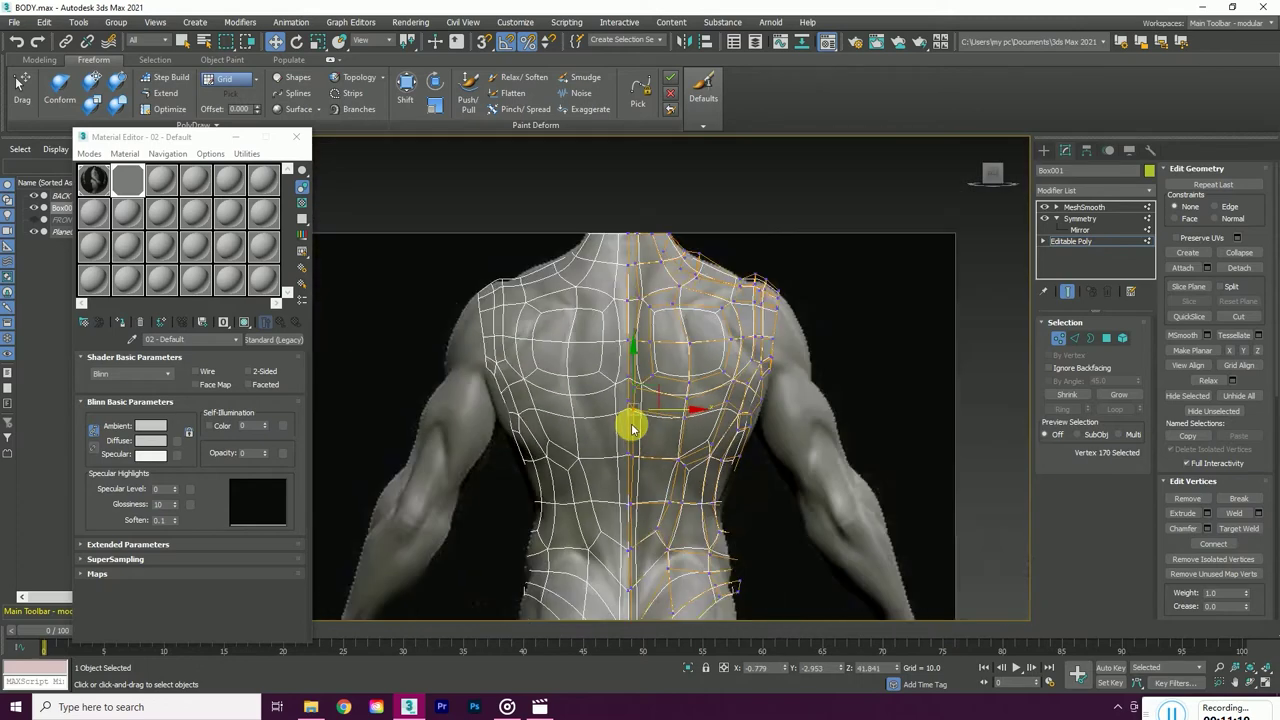
alt+middle_drag(629, 423, 623, 291)
scroll(694, 271, up, 3)
scroll(800, 230, down, 2)
click(988, 176)
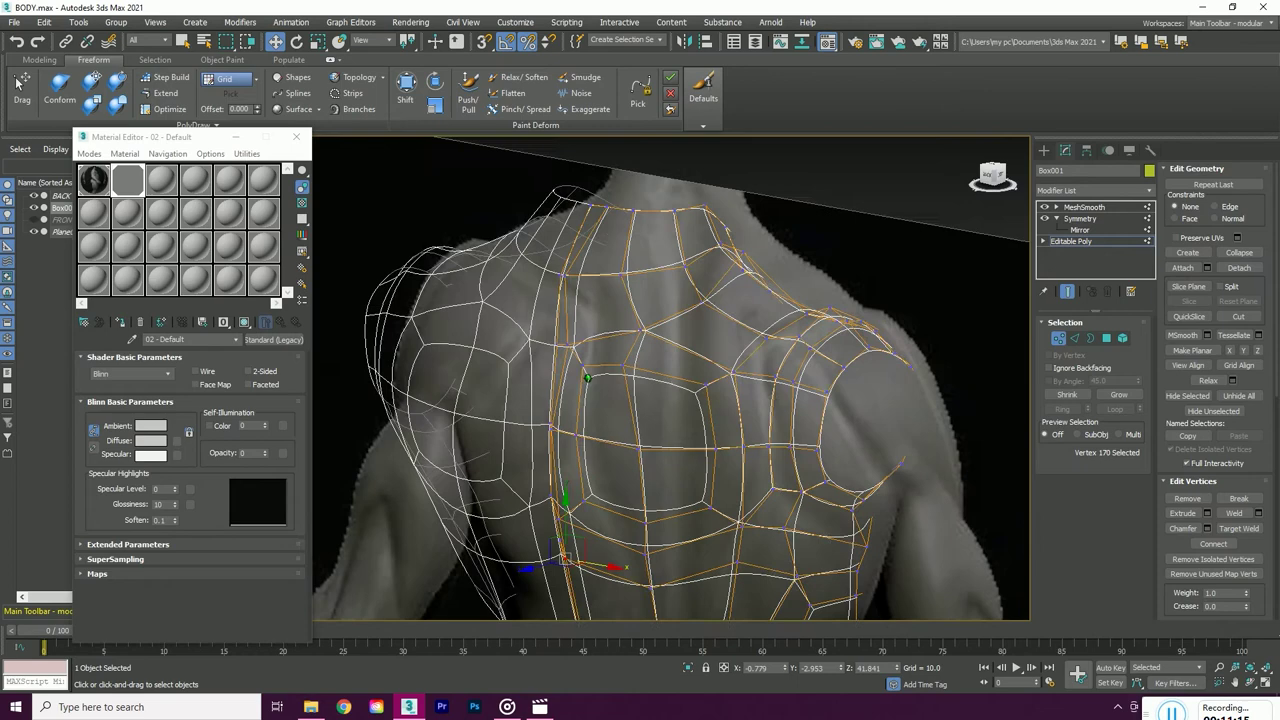
scroll(697, 280, up, 2)
click(705, 306)
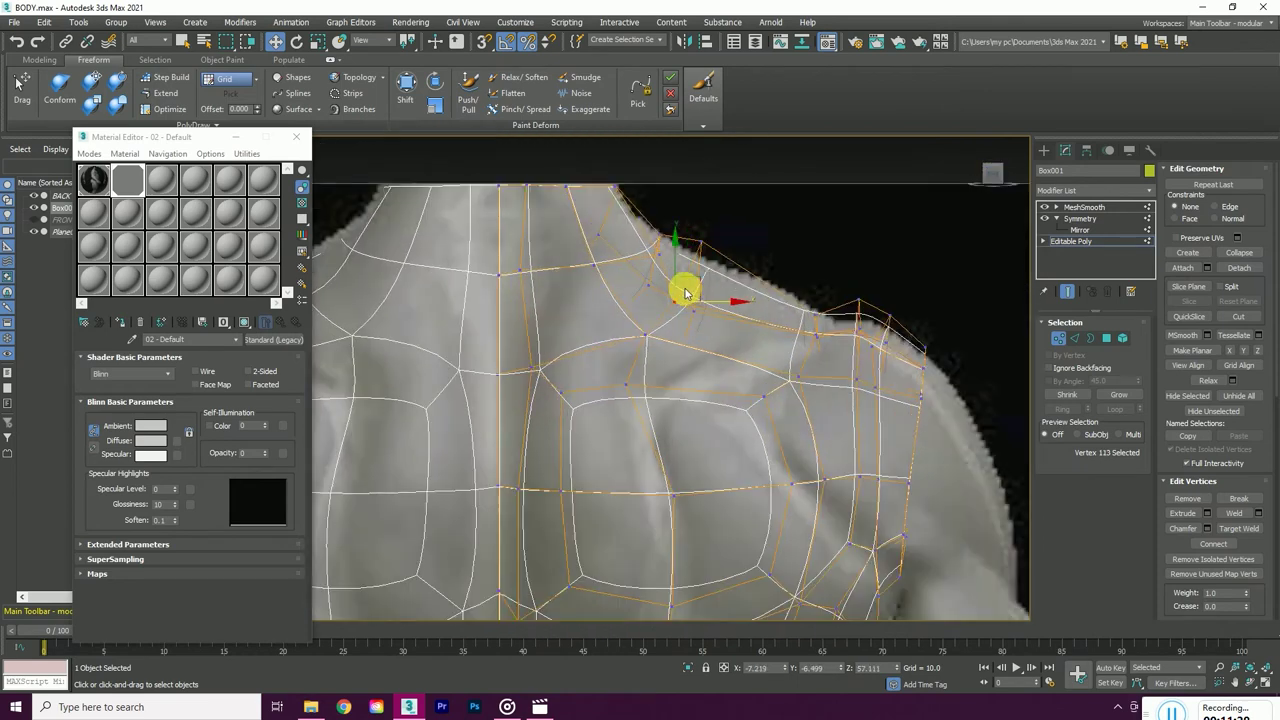
scroll(694, 301, down, 2)
scroll(849, 263, down, 2)
scroll(800, 310, down, 1)
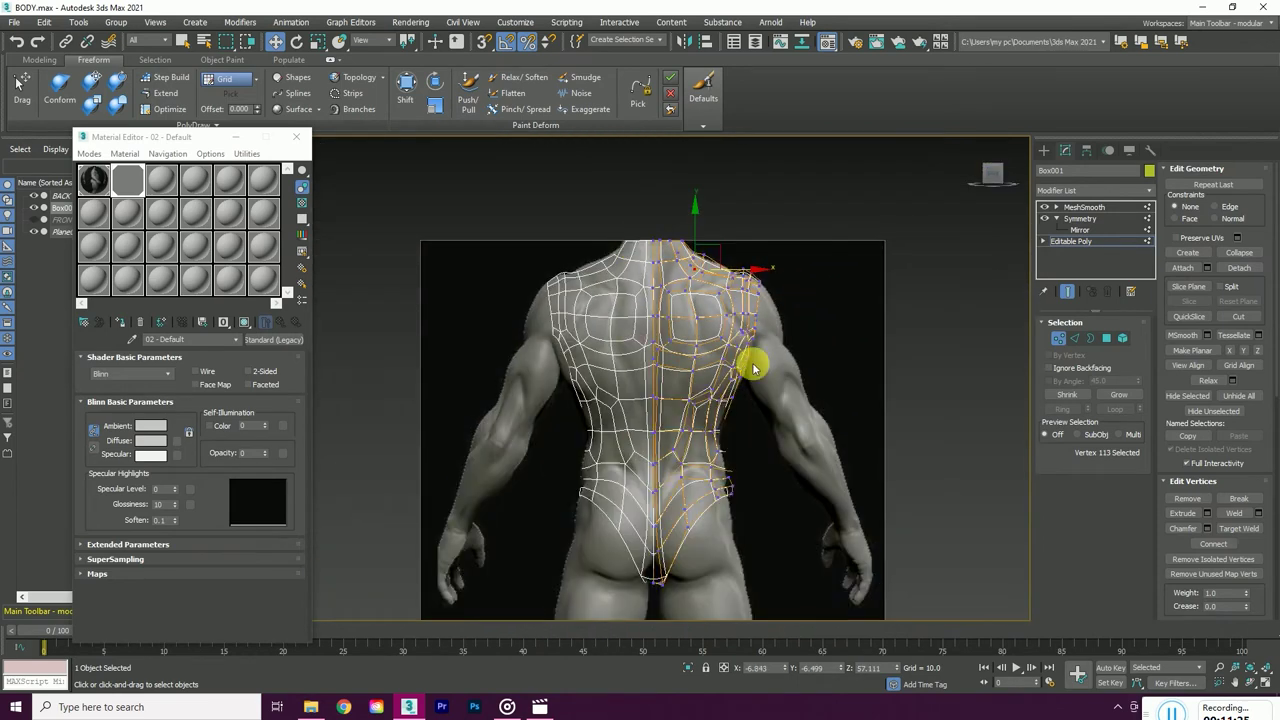
scroll(740, 370, up, 5)
scroll(725, 382, down, 2)
scroll(723, 374, up, 2)
click(715, 353)
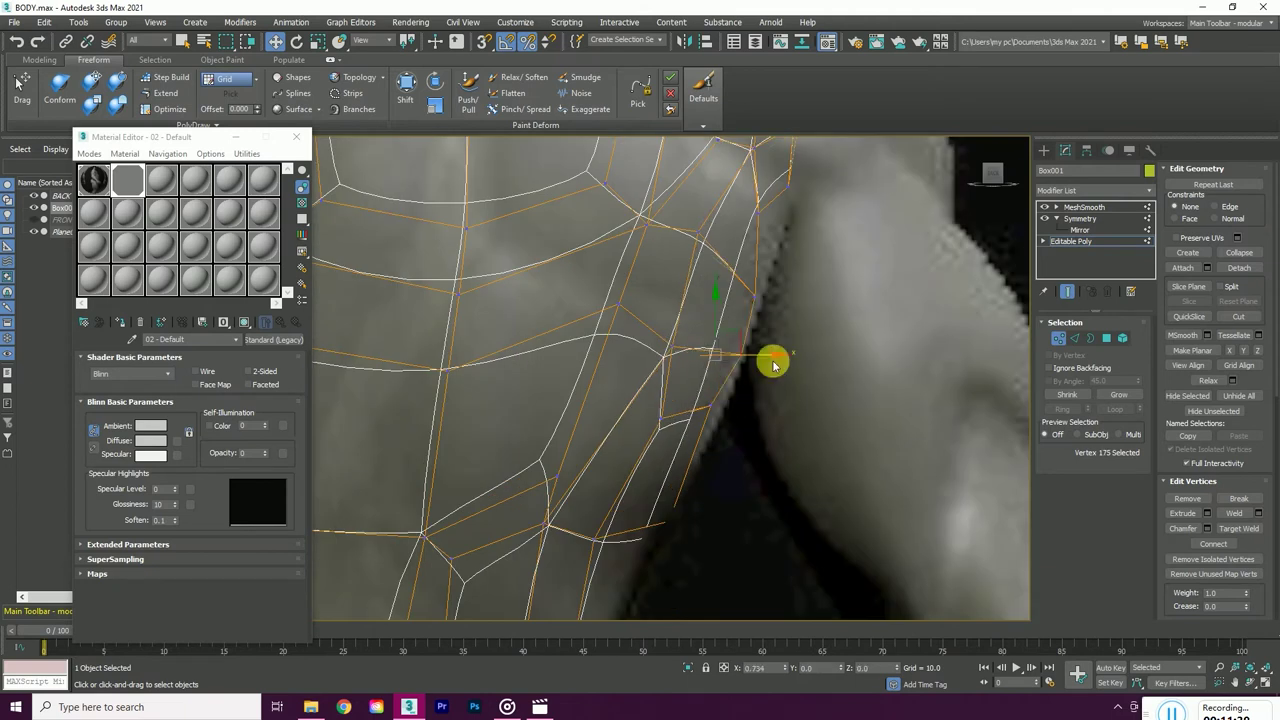
- In a side view, nudge the flank vertex slightly to fit the sculpt's side
scroll(771, 365, down, 3)
click(990, 175)
scroll(745, 290, up, 3)
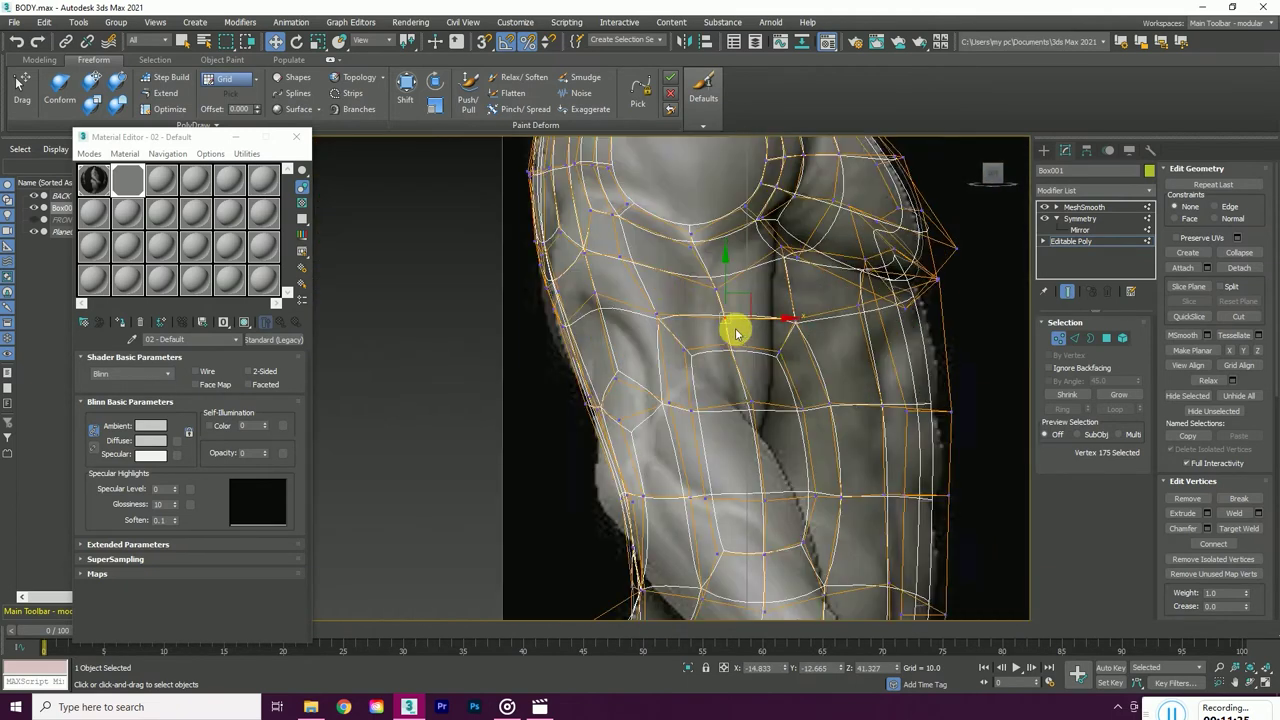
scroll(723, 306, up, 2)
drag(722, 306, 663, 279)
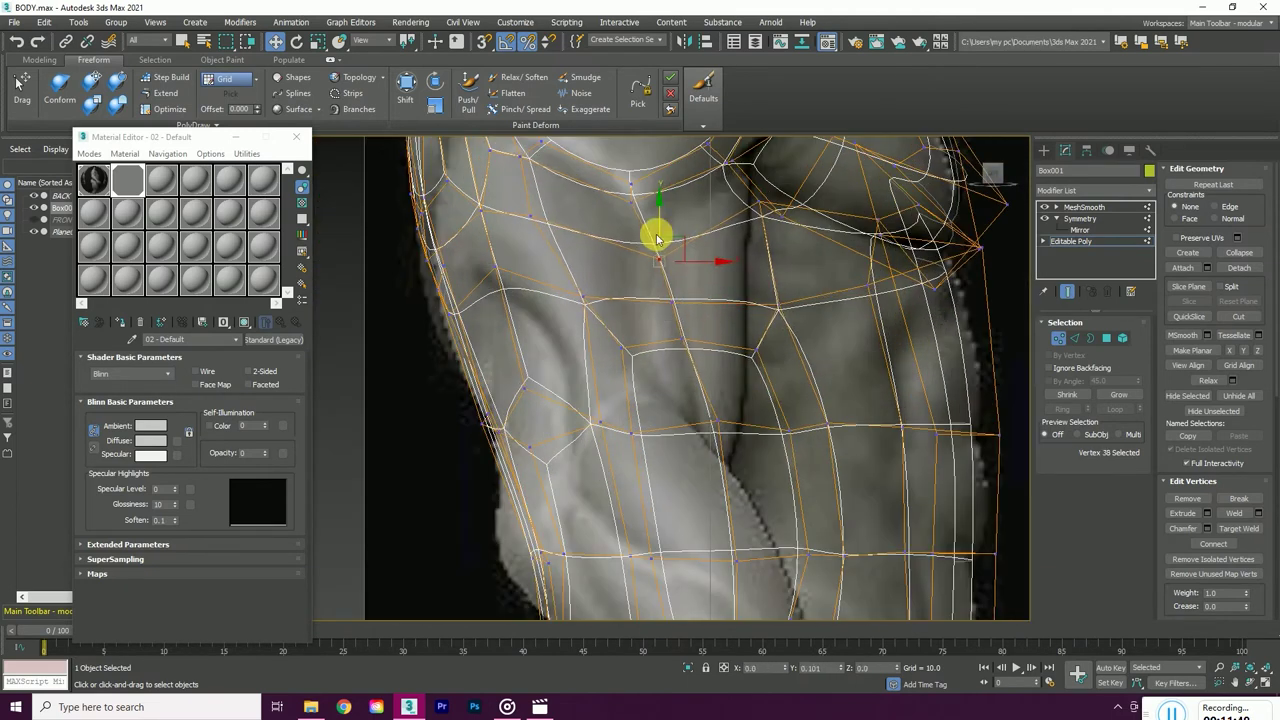
scroll(657, 240, down, 2)
scroll(668, 282, down, 2)
- Inspect the abdomen from the front view and narrow the selection to a few lower-abdomen vertices
click(994, 178)
key(f)
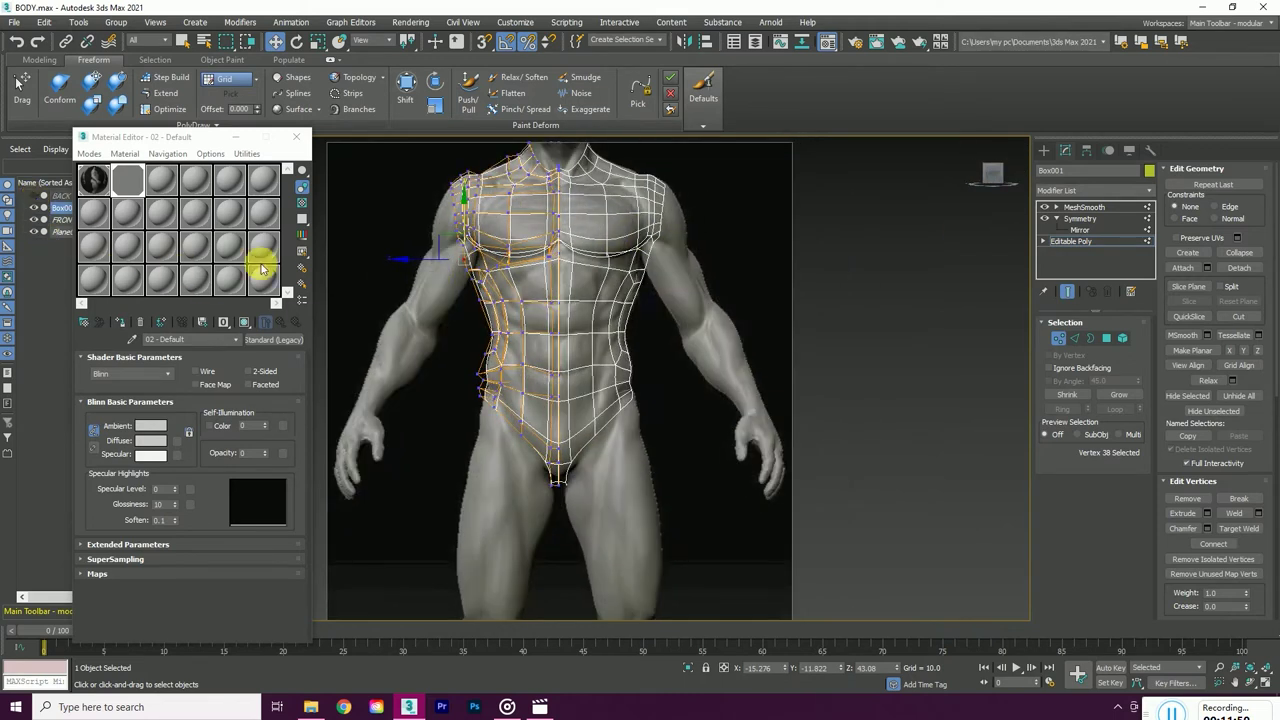
scroll(465, 270, up, 3)
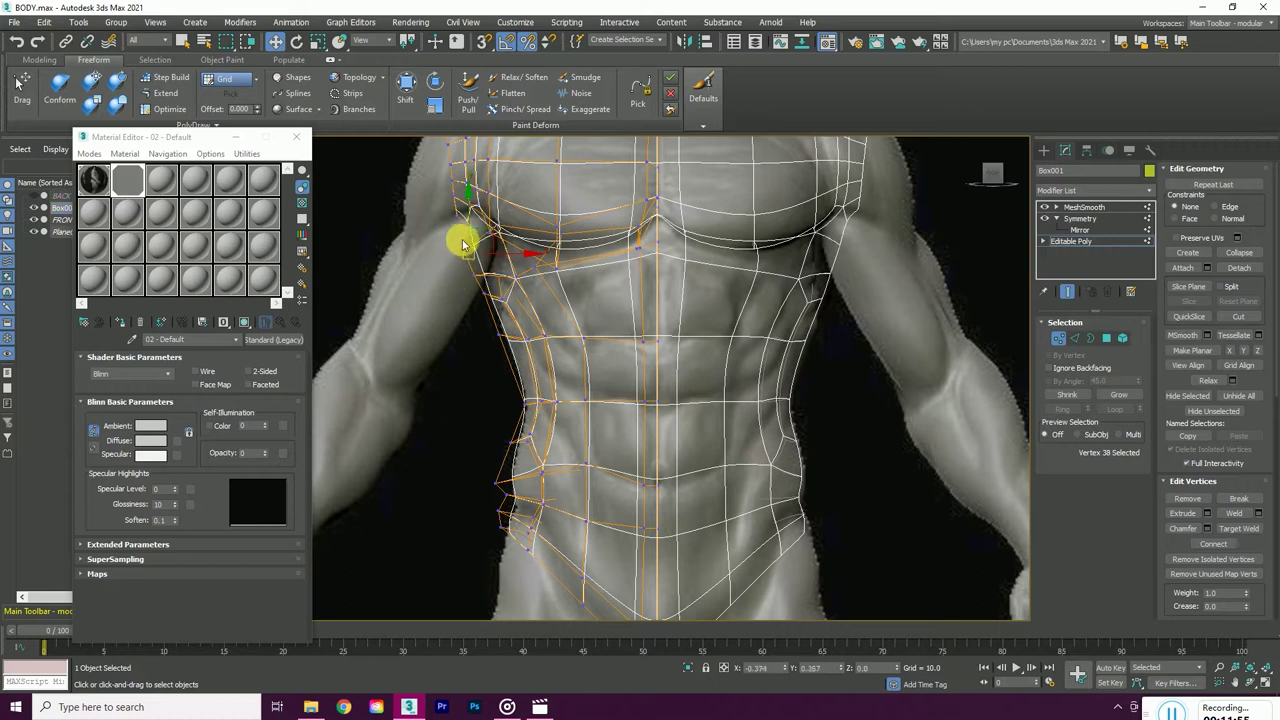
scroll(623, 491, up, 2)
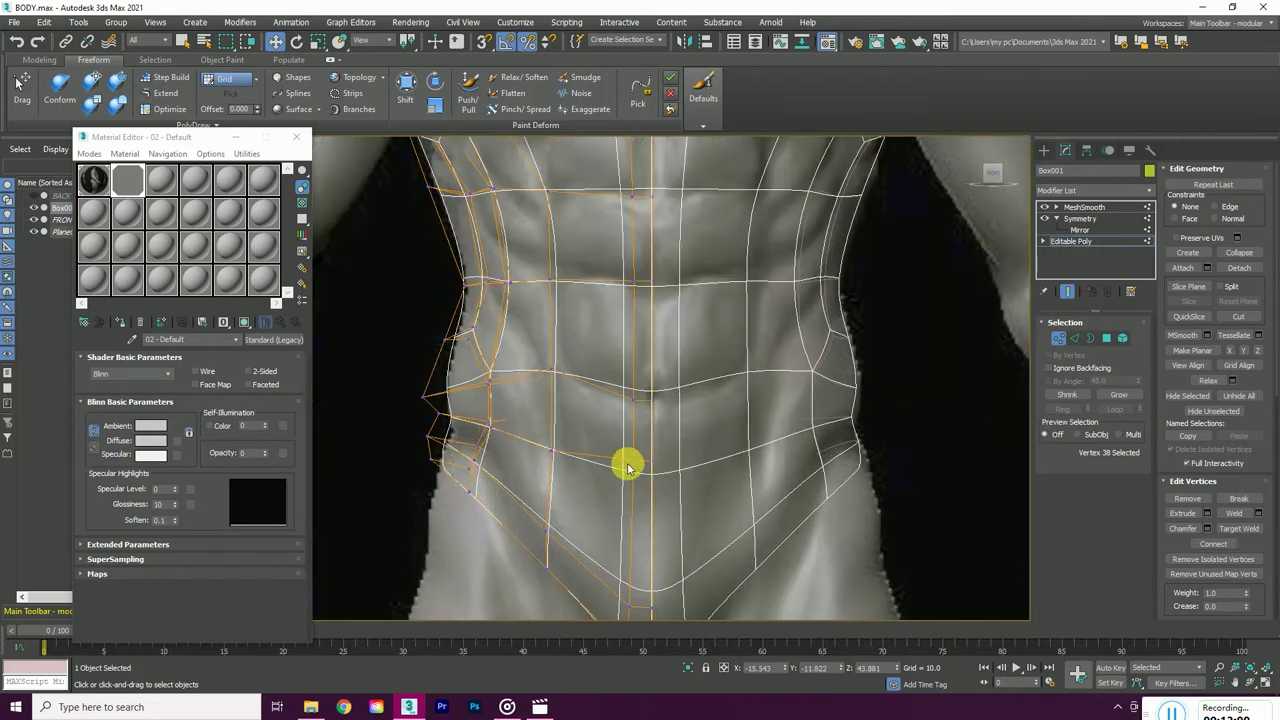
alt+drag(651, 509, 674, 457)
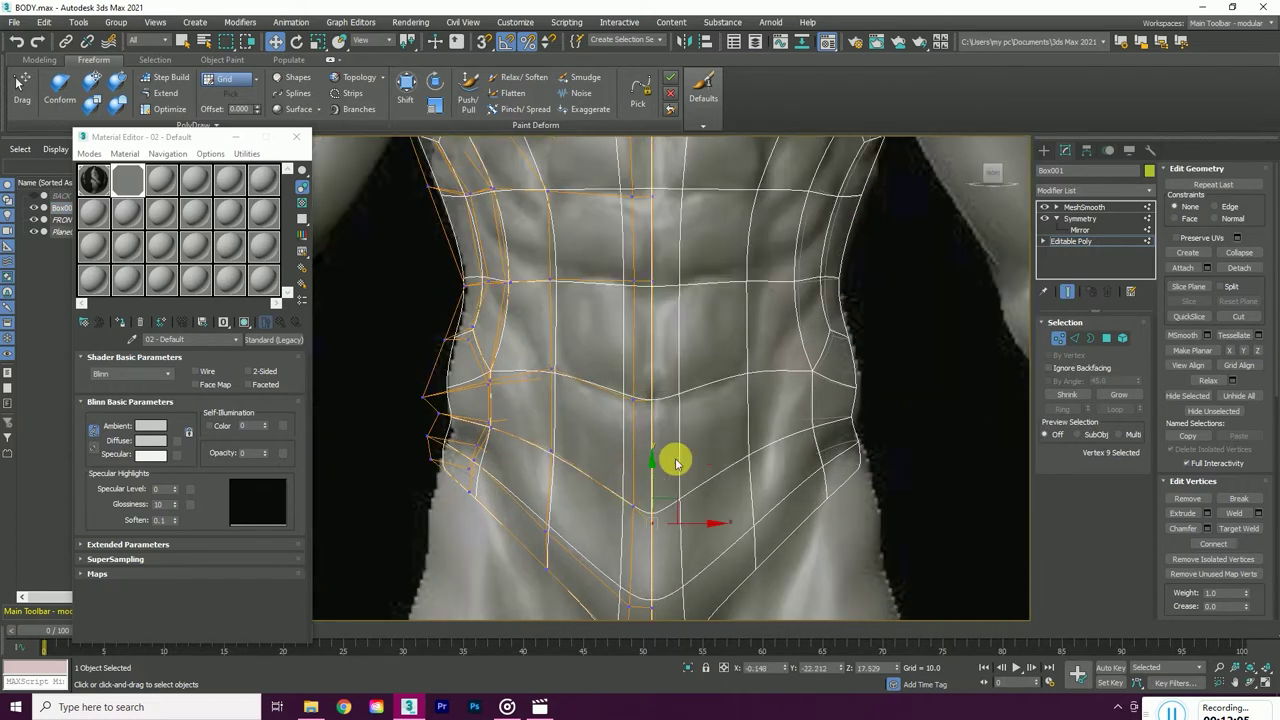
scroll(612, 430, down, 2)
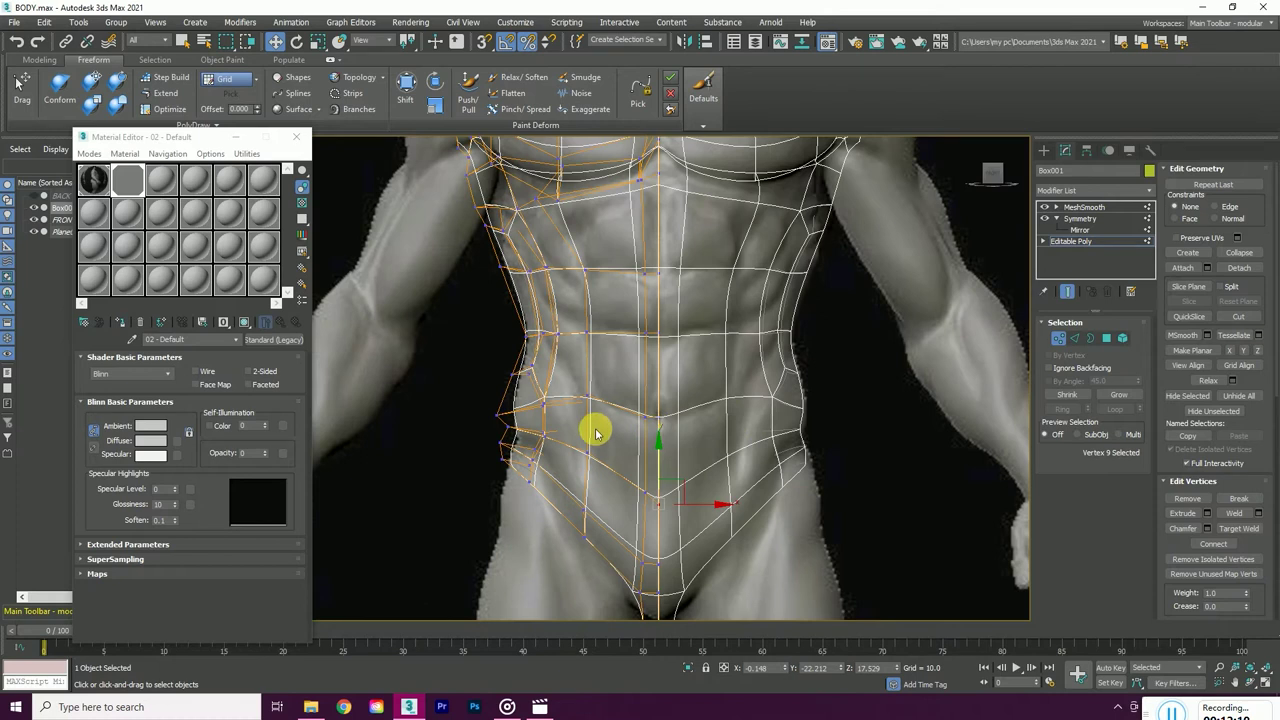
scroll(600, 360, down, 2)
scroll(571, 286, up, 2)
scroll(580, 286, down, 2)
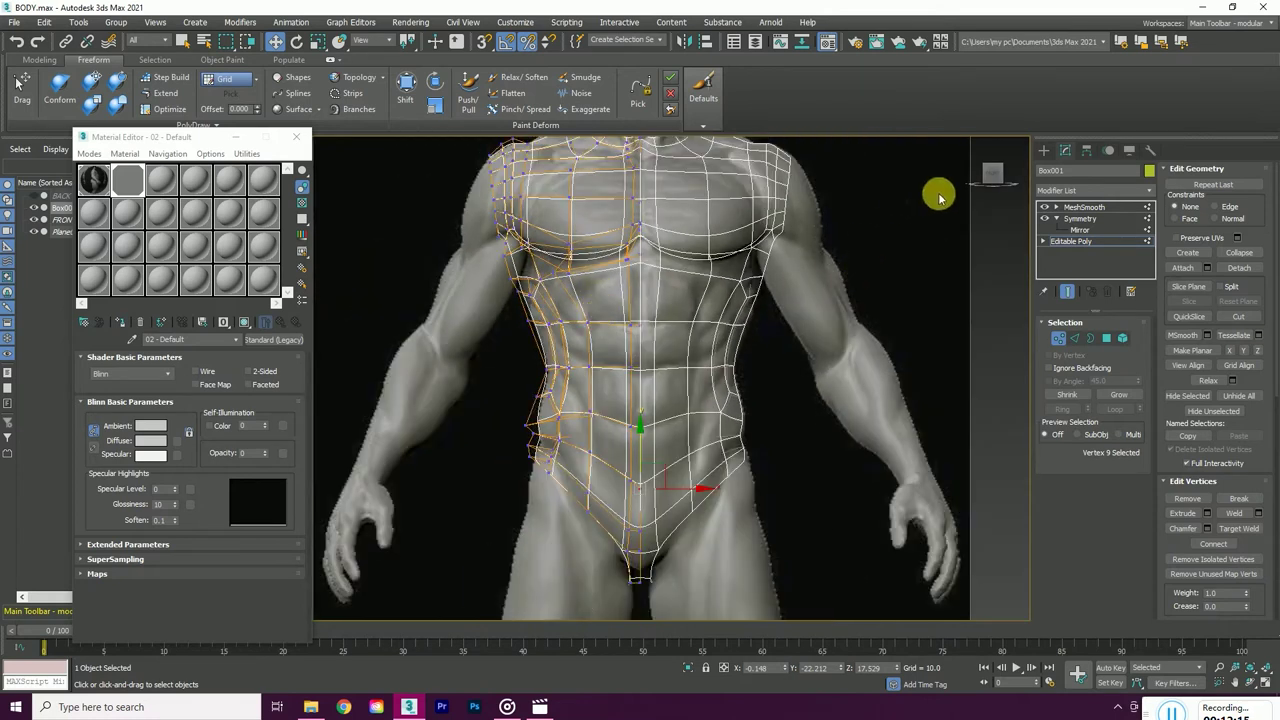
- Switch to Polygon level, hide the mirrored half and smoothing, and make the cage material opaque
key(4)
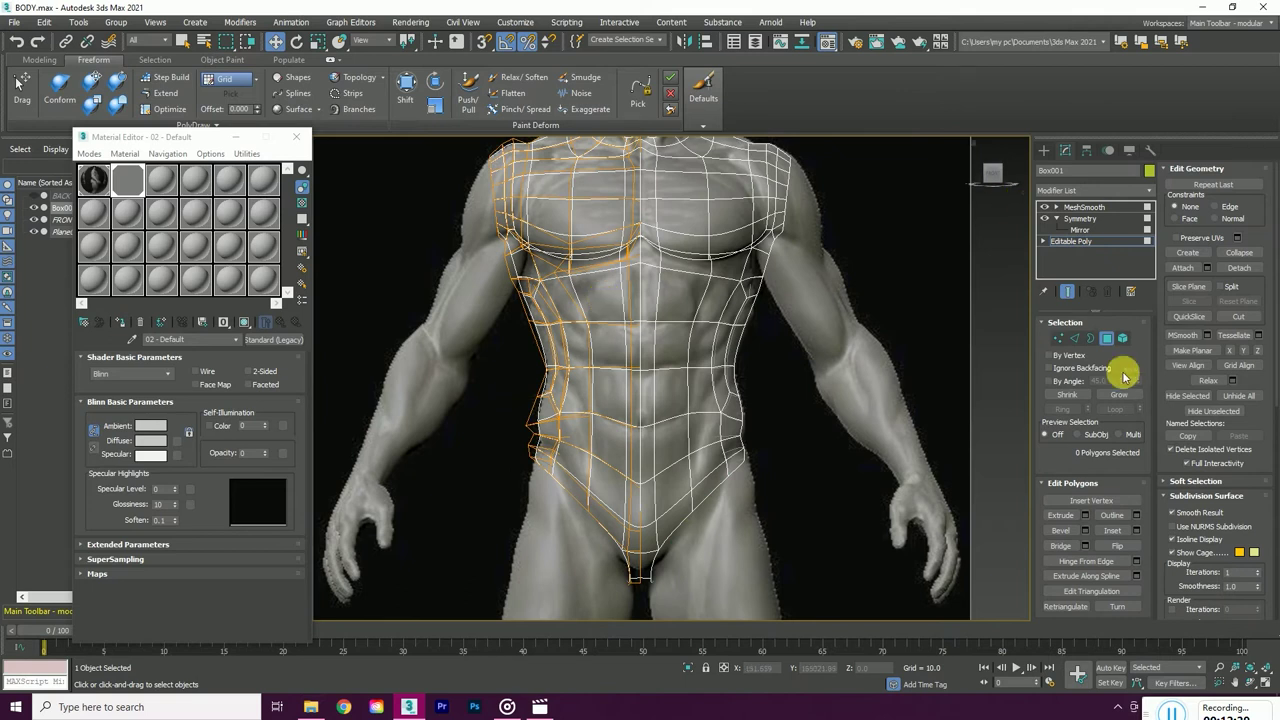
click(1067, 291)
drag(264, 450, 242, 336)
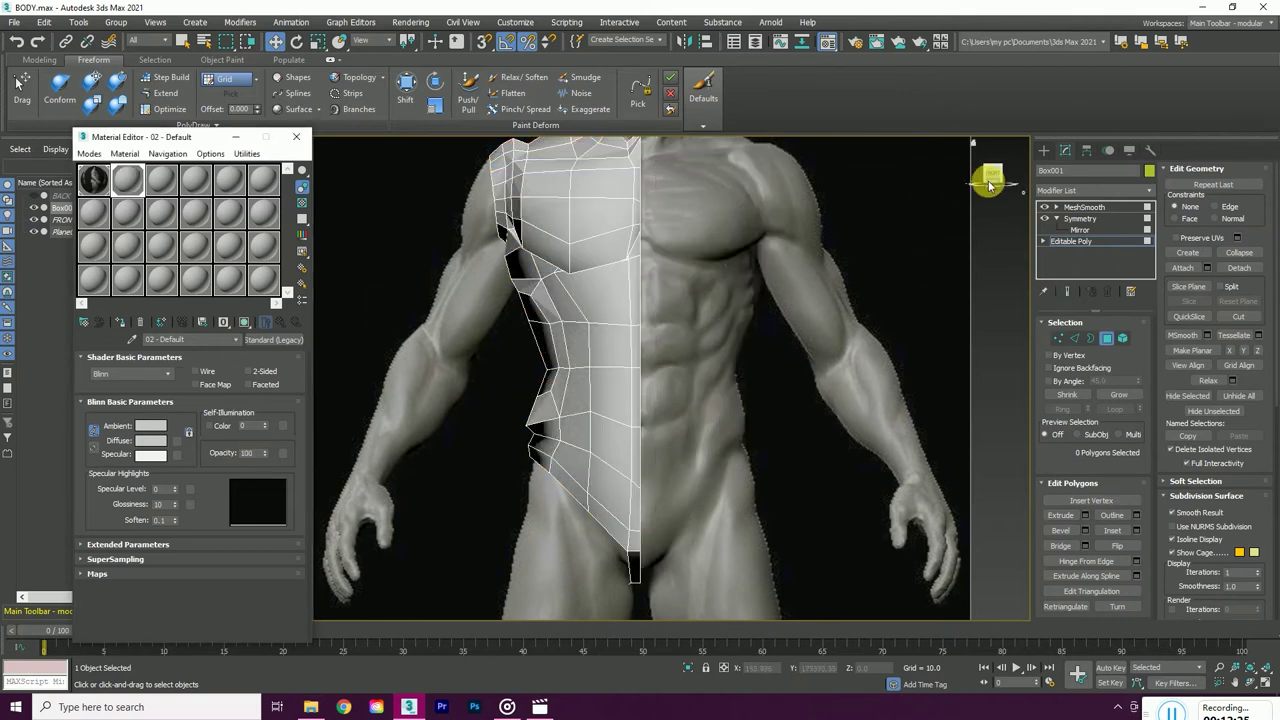
drag(988, 182, 588, 377)
alt+middle_drag(588, 377, 588, 377)
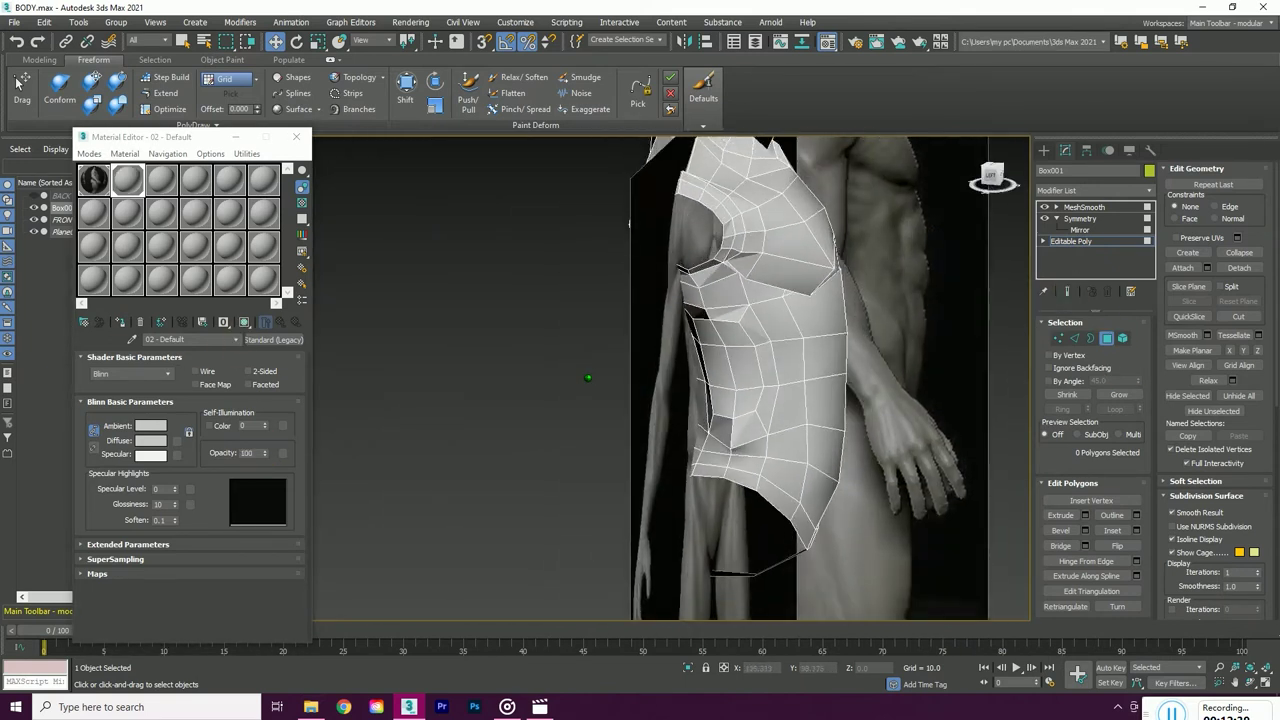
- Select the polygons forming the strip around the shoulder opening
scroll(666, 243, up, 3)
click(682, 230)
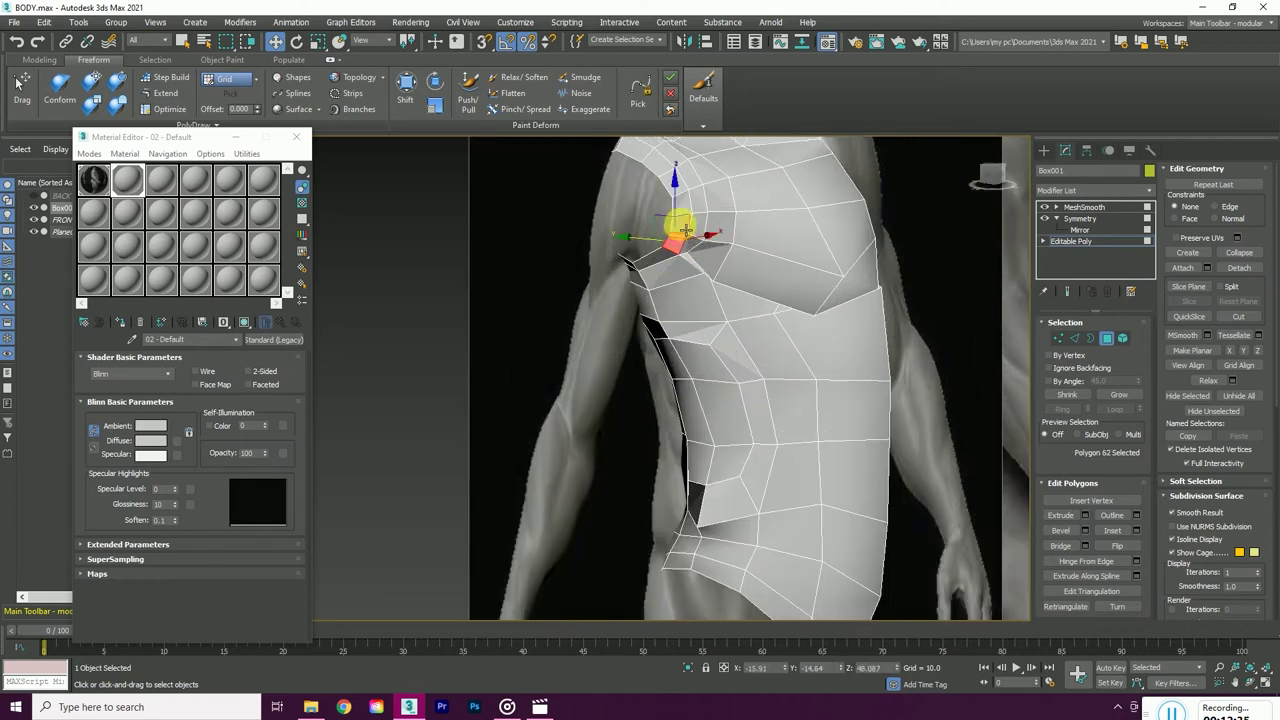
mouse_move(682, 191)
alt+middle_down()
mouse_move(748, 191)
mouse_move(666, 206)
mouse_move(891, 200)
mouse_move(577, 191)
alt+middle_up()
scroll(577, 191, down, 2)
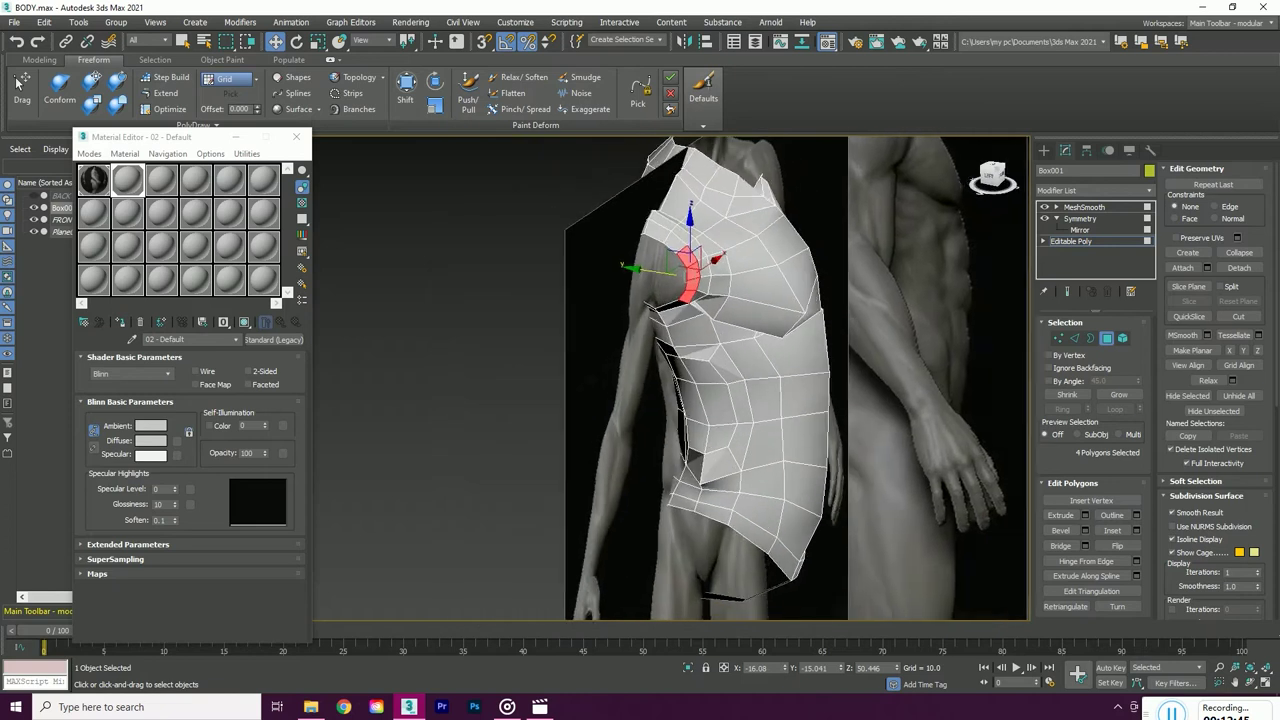
drag(995, 183, 946, 263)
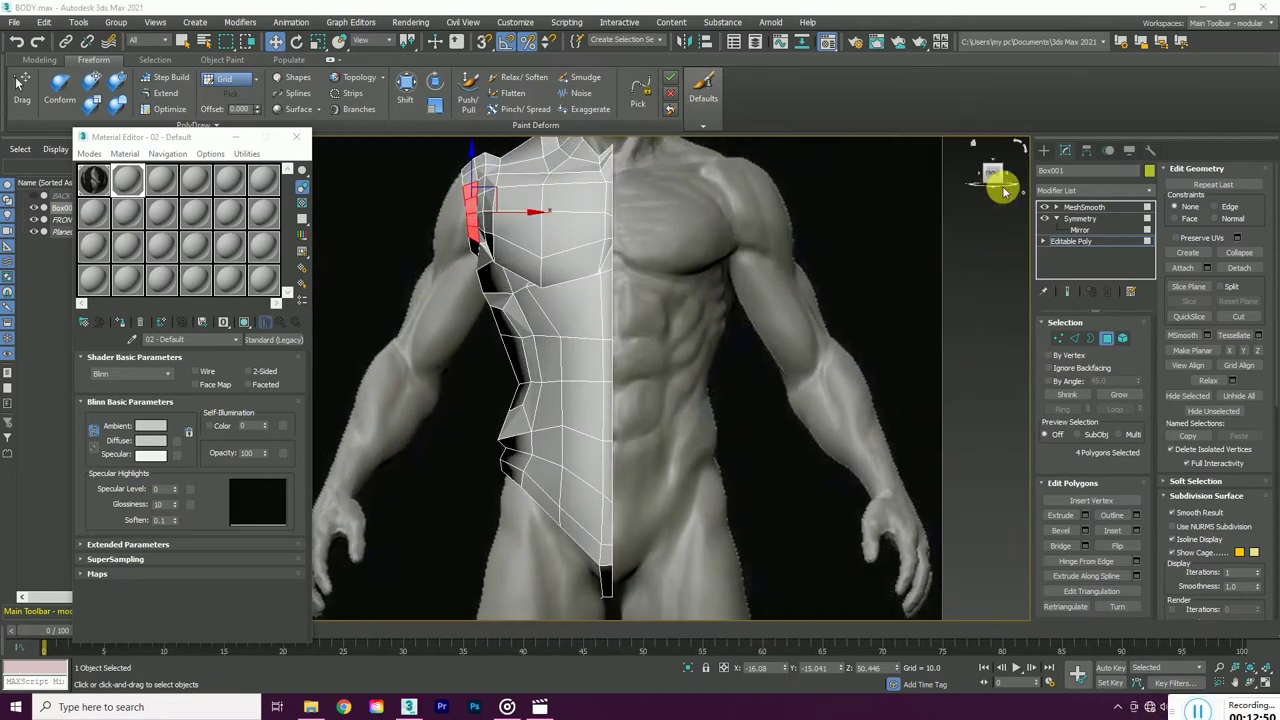
scroll(471, 214, up, 3)
ctrl+click(486, 200)
drag(991, 186, 966, 240)
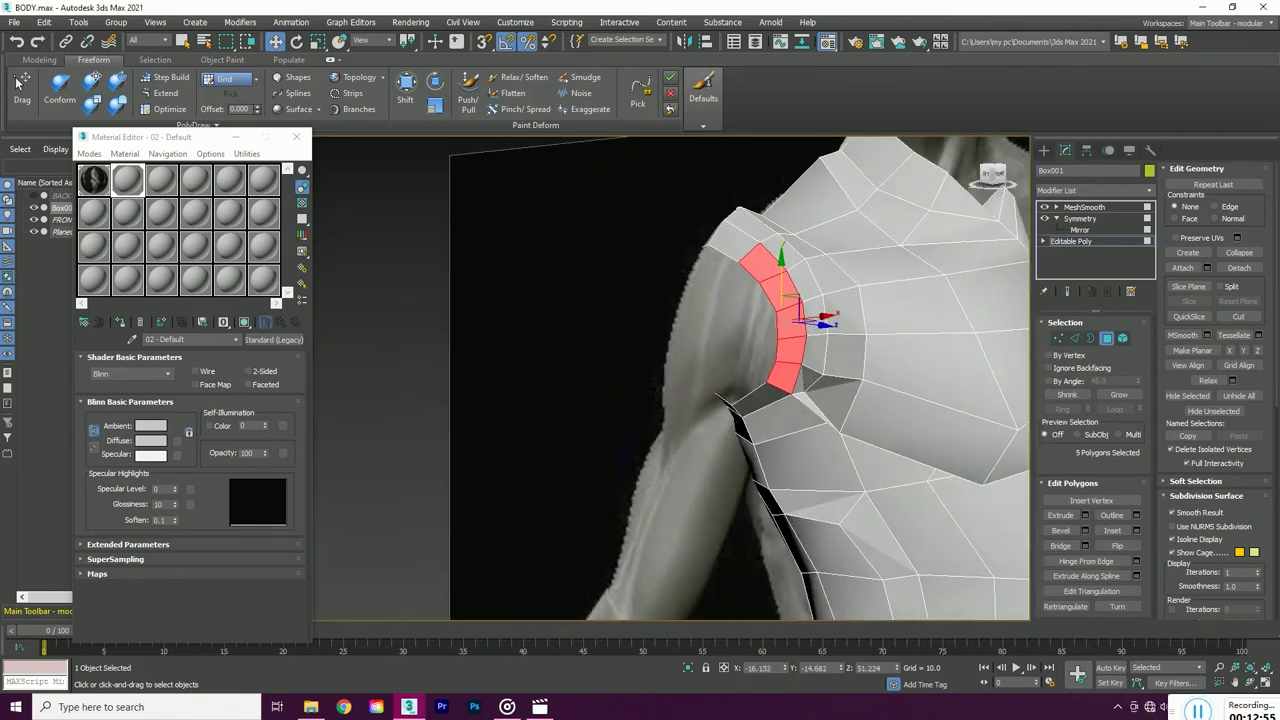
scroll(966, 240, down, 3)
drag(990, 180, 852, 297)
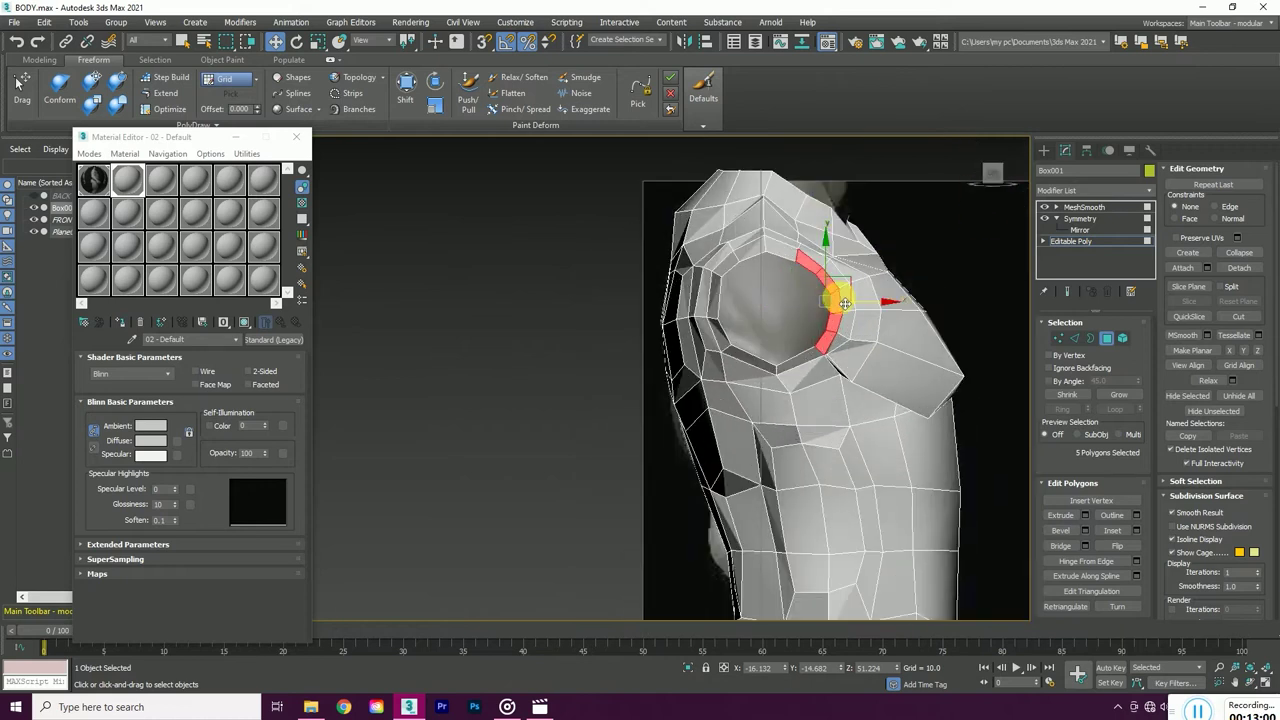
- Extrude the selected shoulder polygons by 0.867 using the quad menu's Extrude caddy
right_click(845, 304)
click(714, 330)
drag(1000, 172, 990, 185)
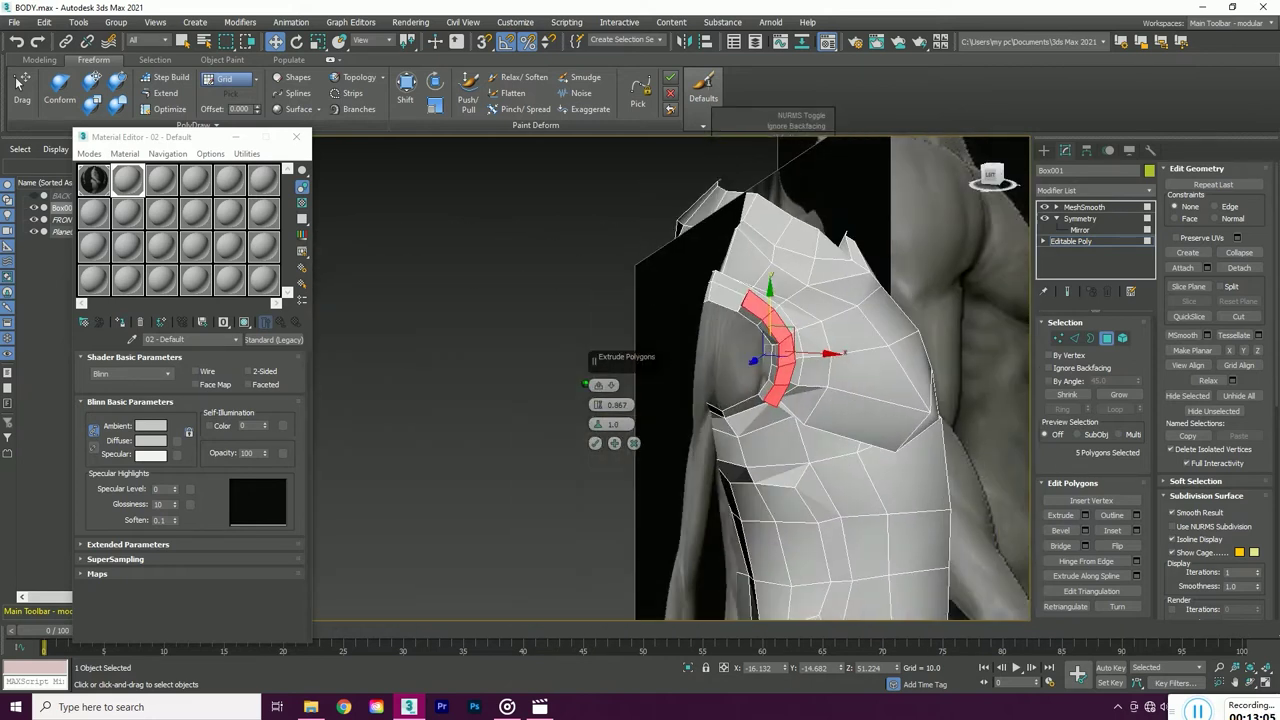
click(596, 443)
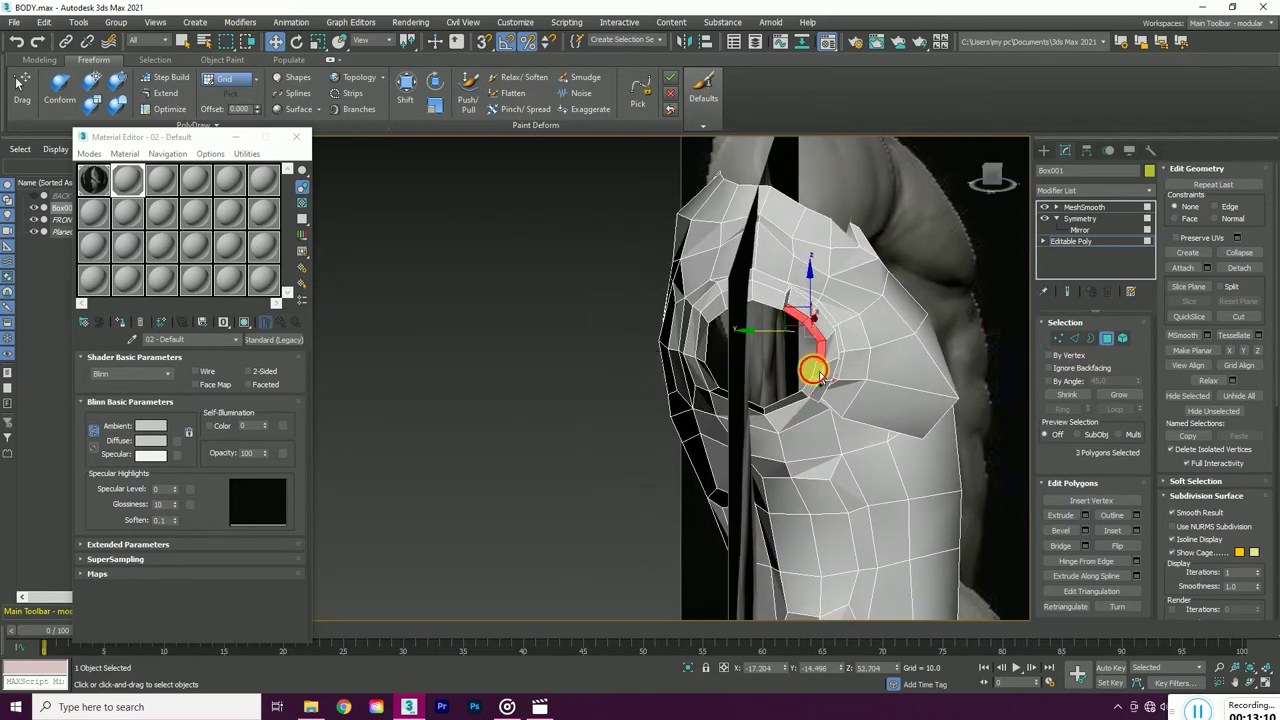
drag(992, 178, 996, 267)
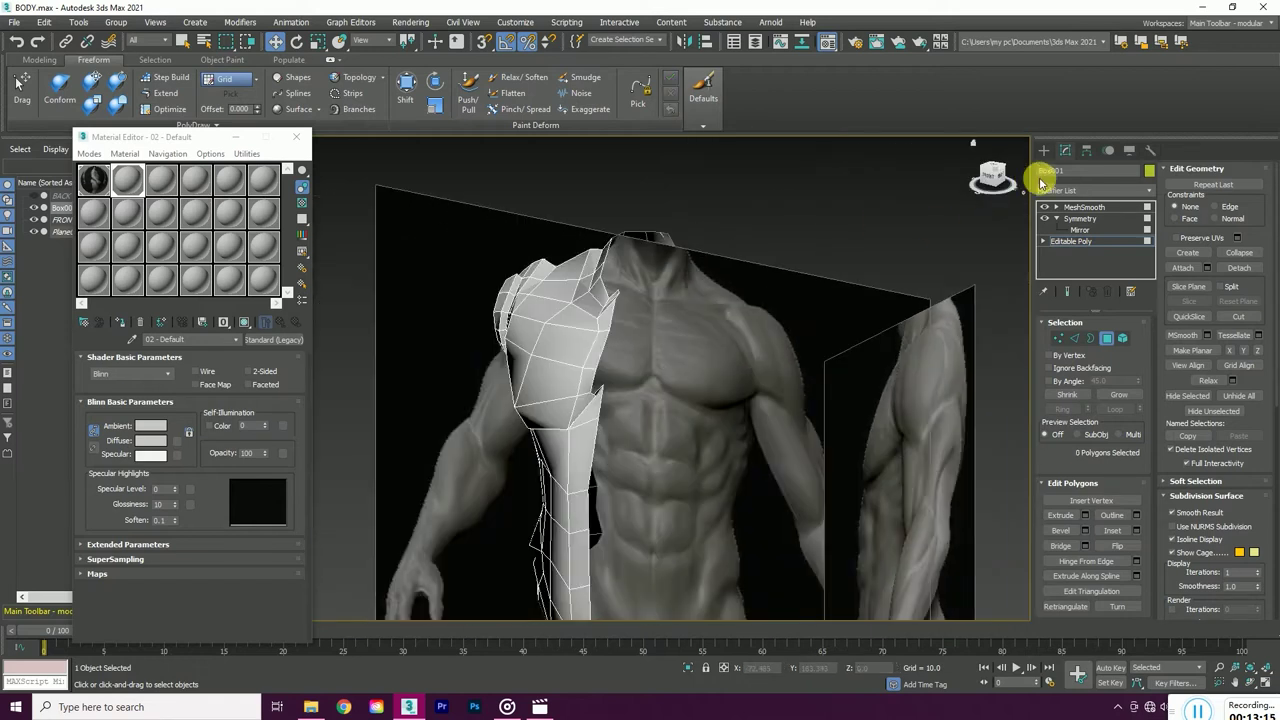
- Select a vertical strip of shoulder polygons, then clear the selection with Ctrl+D
scroll(623, 294, up, 3)
click(577, 331)
ctrl+click(577, 357)
ctrl+click(563, 429)
ctrl+click(580, 443)
scroll(680, 333, down, 2)
alt+middle_drag(680, 333, 859, 313)
key(ctrl+d)
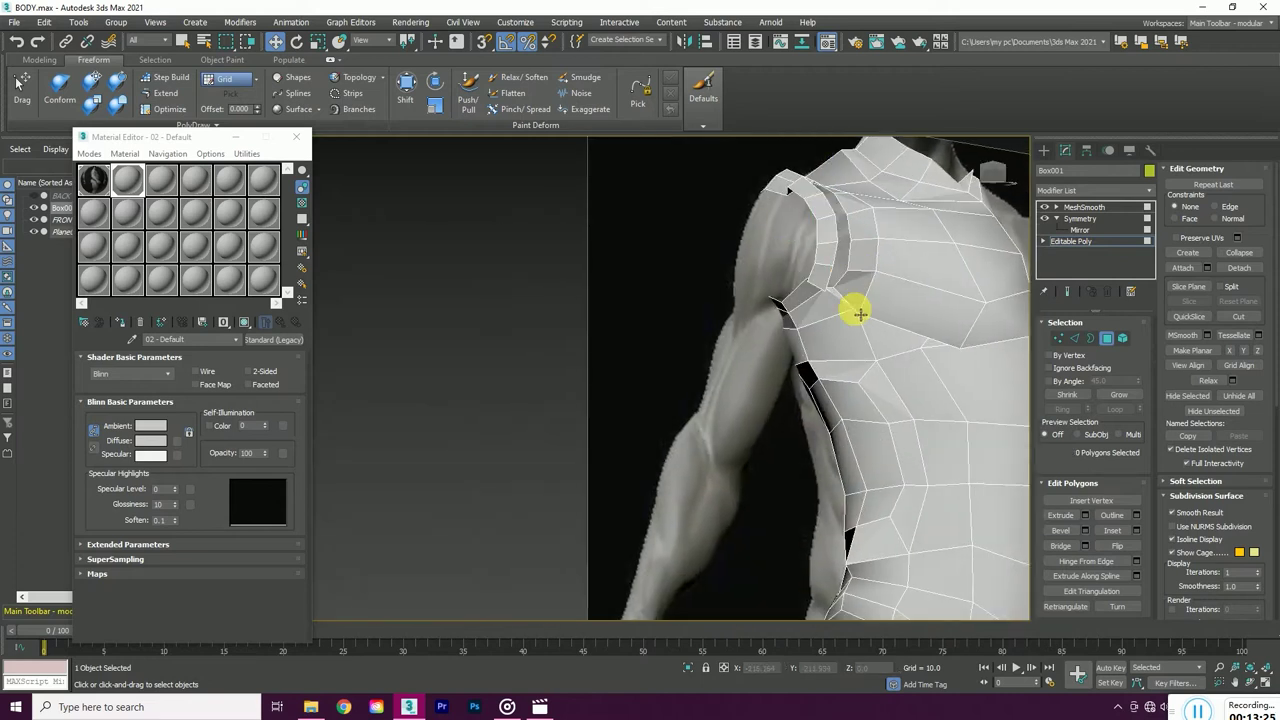
- Switch to Vertex level and turn on Target Weld from the quad menu
mouse_move(1005, 178)
mouse_down()
mouse_move(757, 355)
mouse_move(900, 450)
mouse_up()
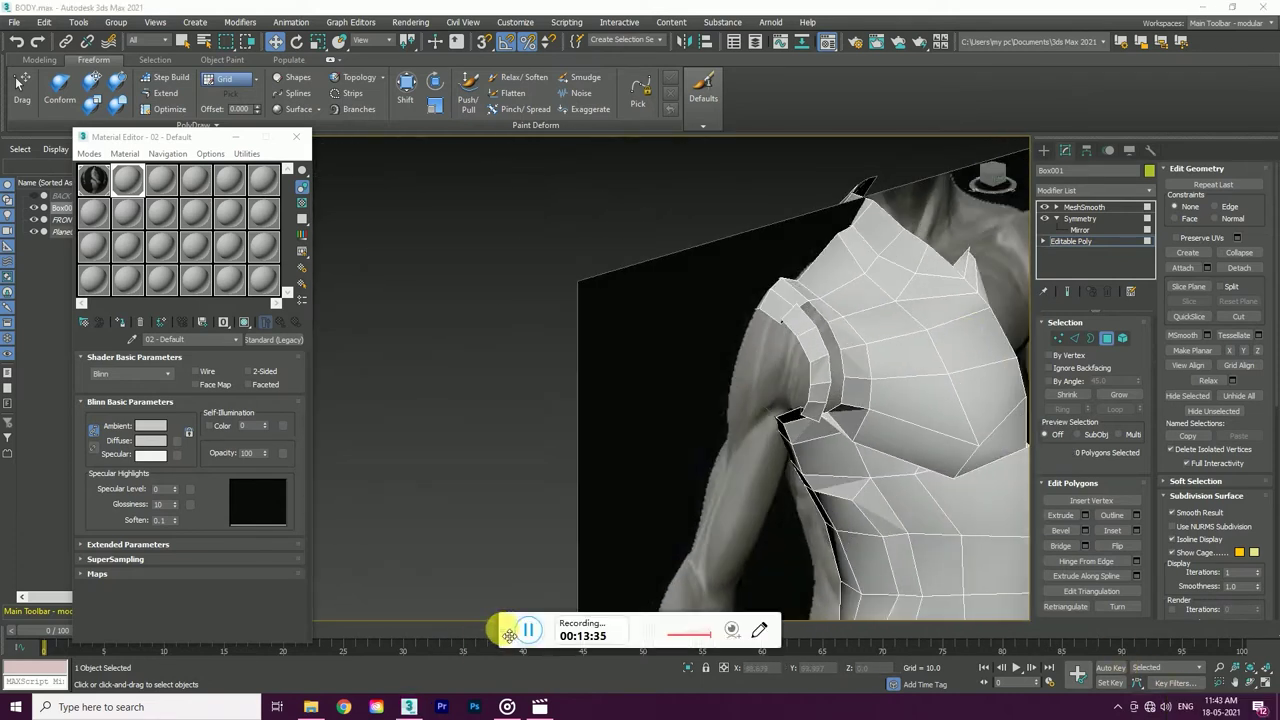
mouse_move(990, 180)
mouse_down()
mouse_move(1043, 177)
mouse_move(985, 195)
mouse_up()
click(1058, 338)
right_click(662, 428)
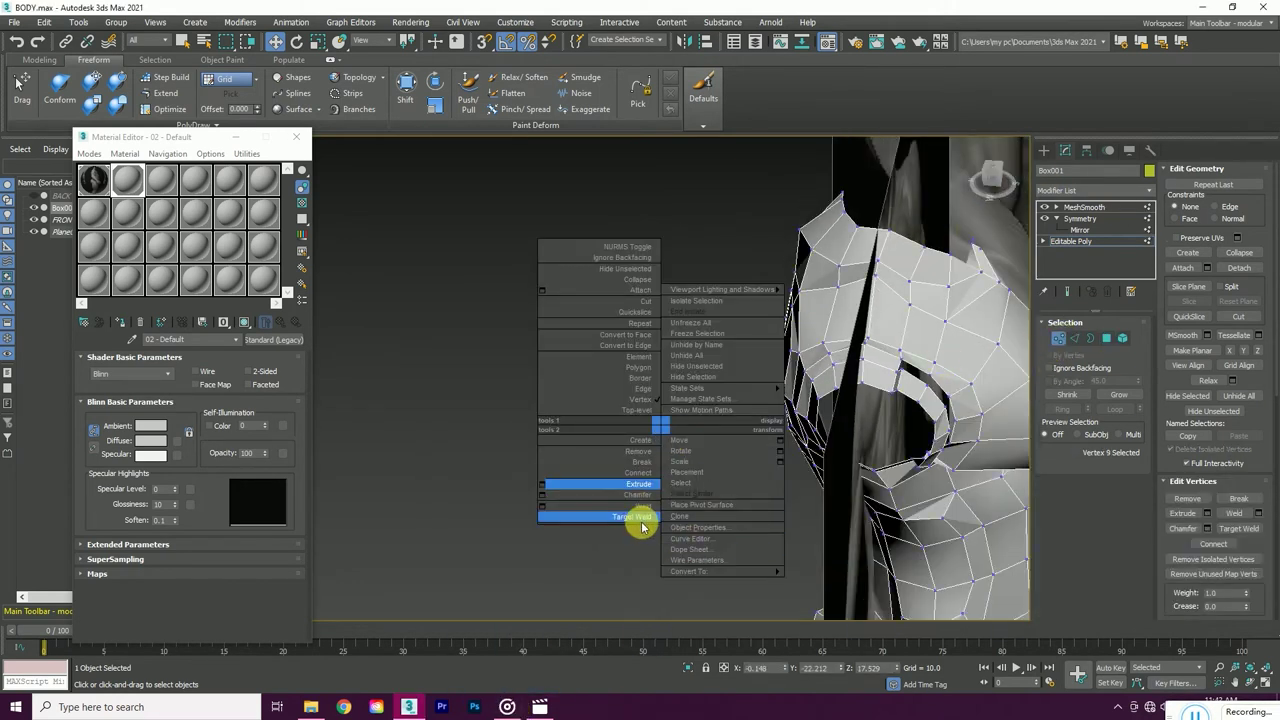
click(642, 517)
scroll(902, 370, up, 3)
scroll(955, 410, down, 2)
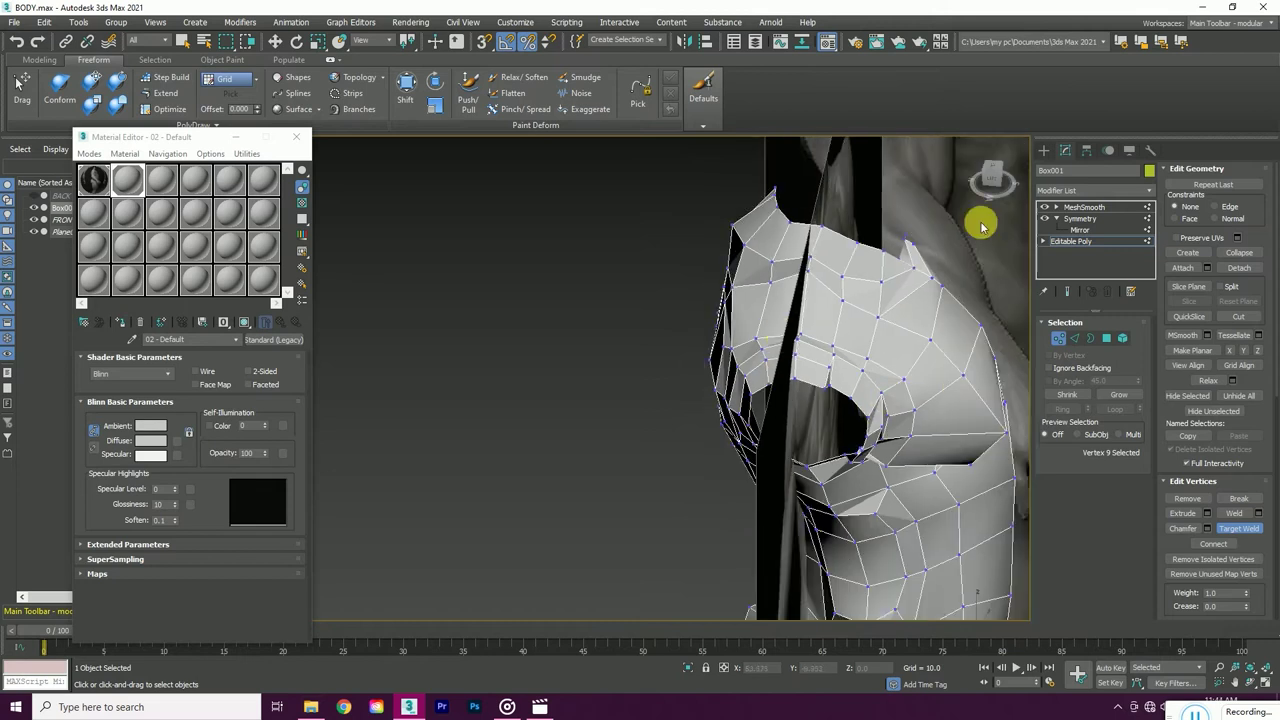
drag(980, 220, 994, 171)
scroll(632, 433, down, 2)
alt+middle_drag(657, 423, 614, 286)
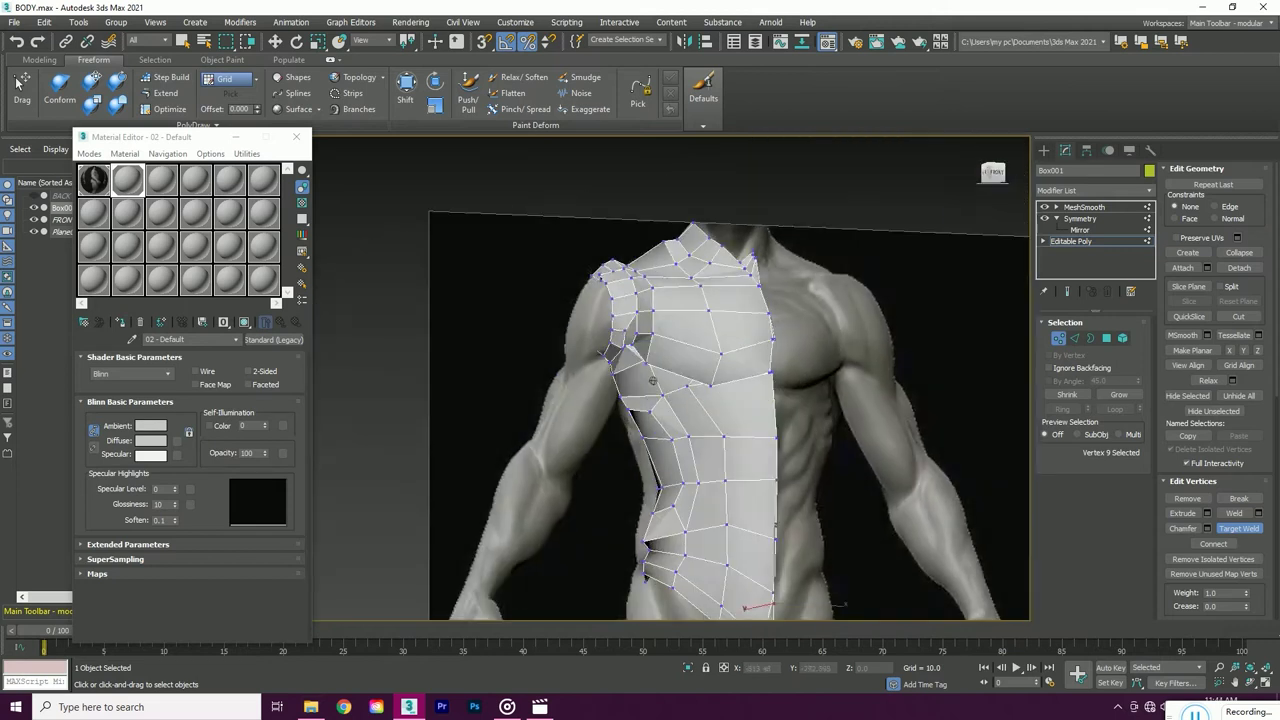
scroll(614, 286, up, 3)
scroll(684, 290, up, 2)
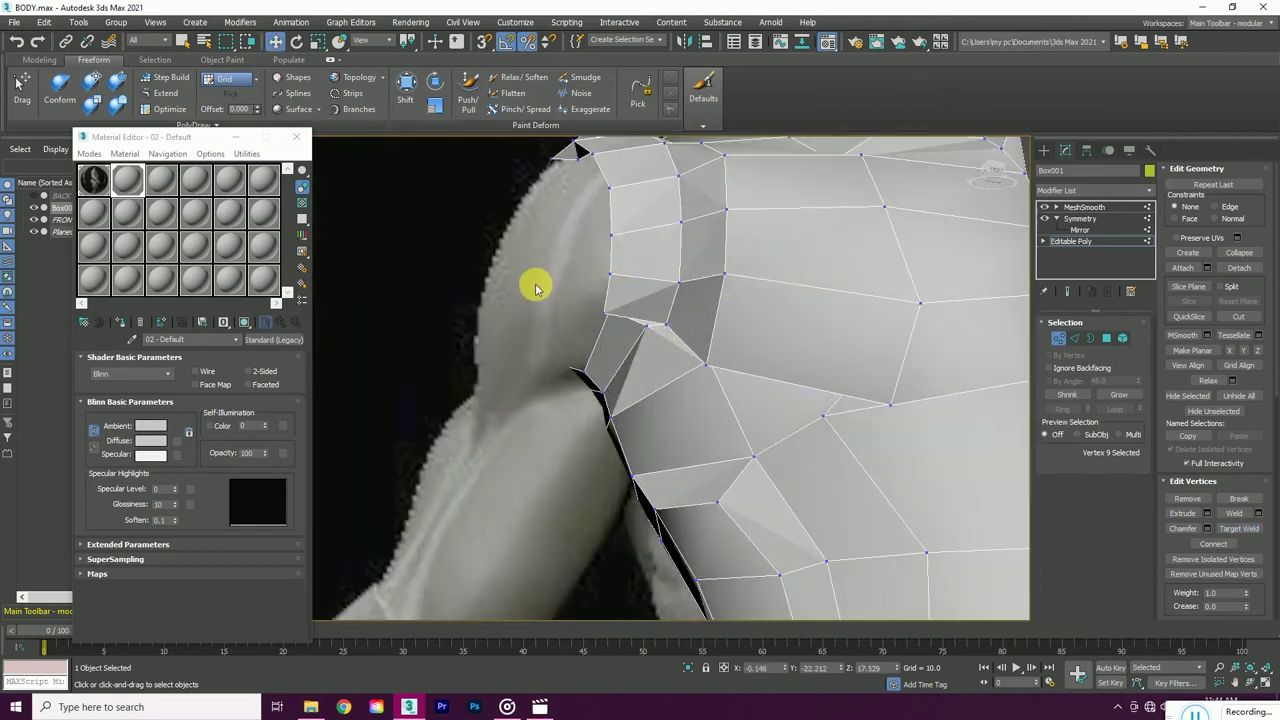
- Turn on Show End Result and select the vertices beside and below the armhole
scroll(534, 280, down, 5)
click(1067, 291)
alt+middle_drag(687, 272, 811, 300)
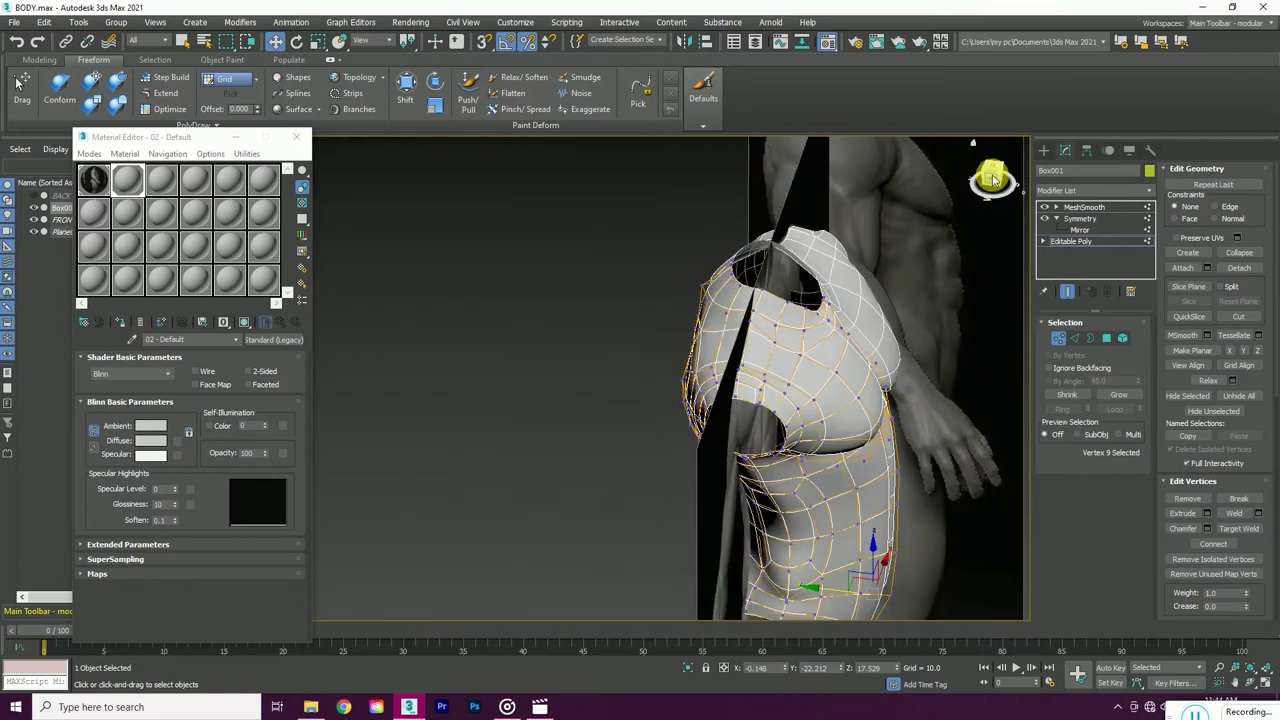
scroll(811, 300, up, 5)
scroll(830, 335, down, 3)
click(853, 370)
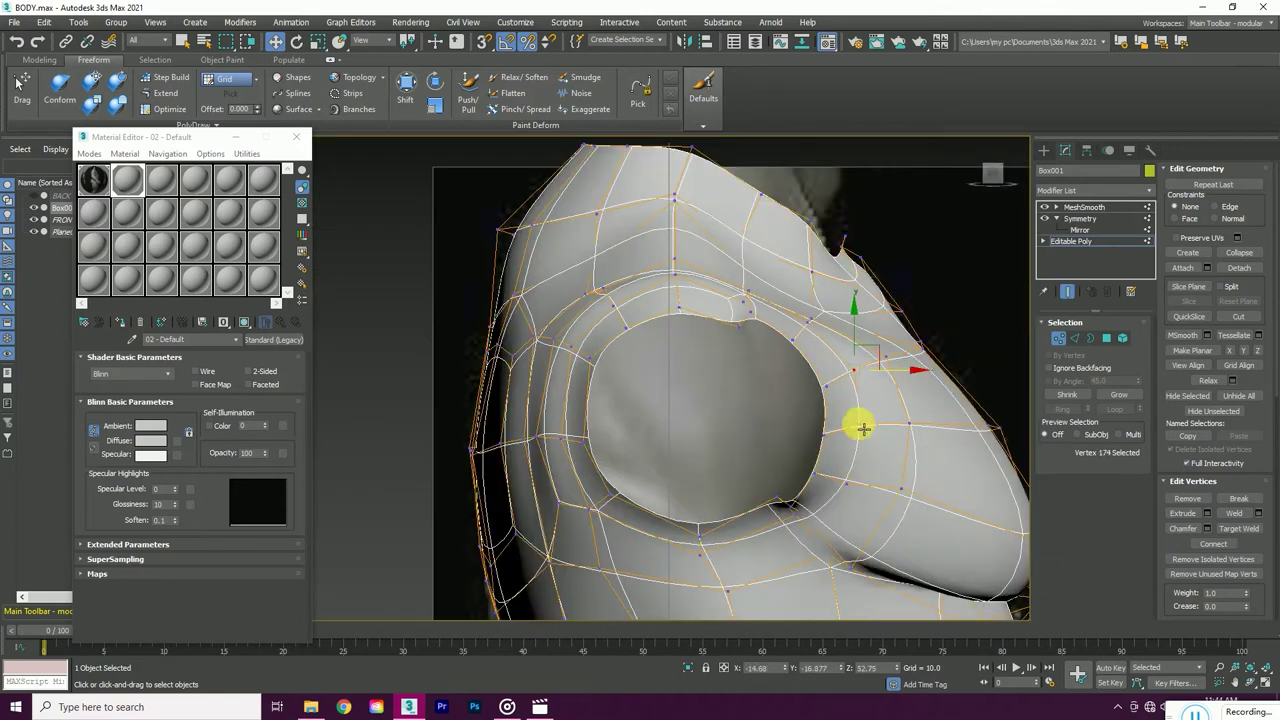
click(777, 499)
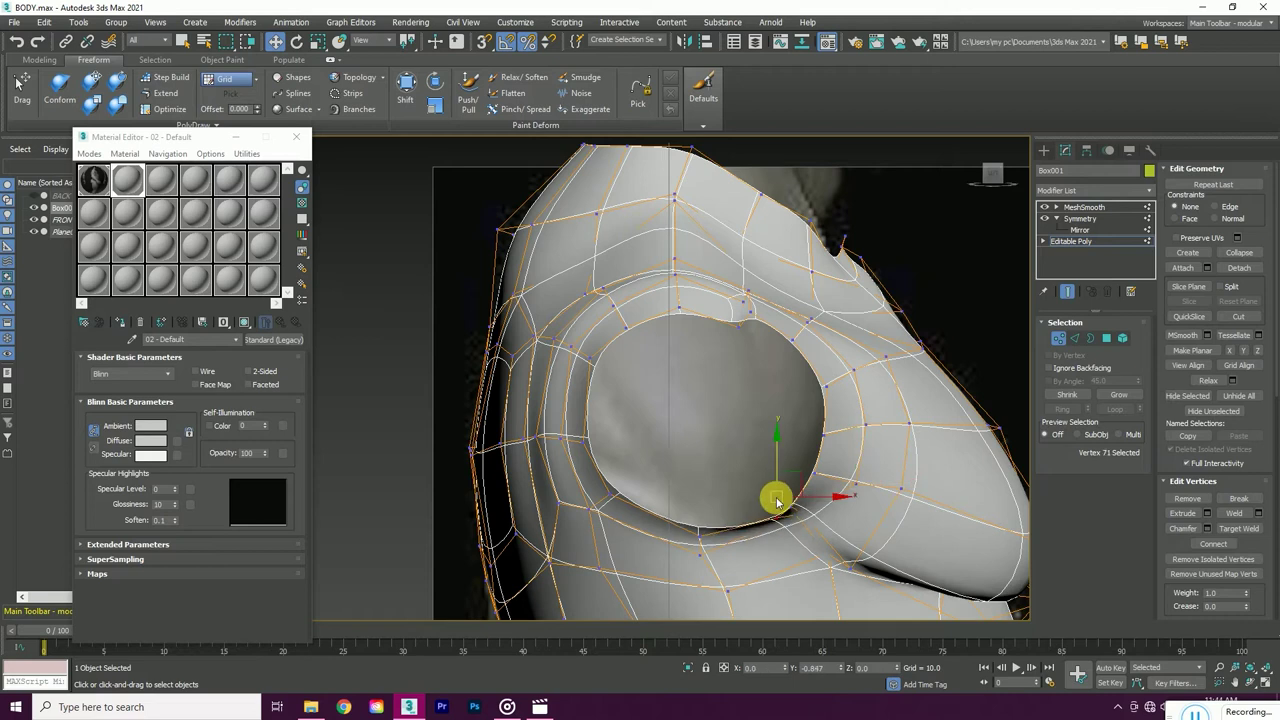
- Select the shoulder-corner vertex, then loop-select and frame the armhole edge loop
mouse_move(741, 329)
alt+middle_down()
mouse_move(726, 304)
mouse_move(857, 357)
mouse_move(951, 206)
mouse_move(760, 331)
alt+middle_up()
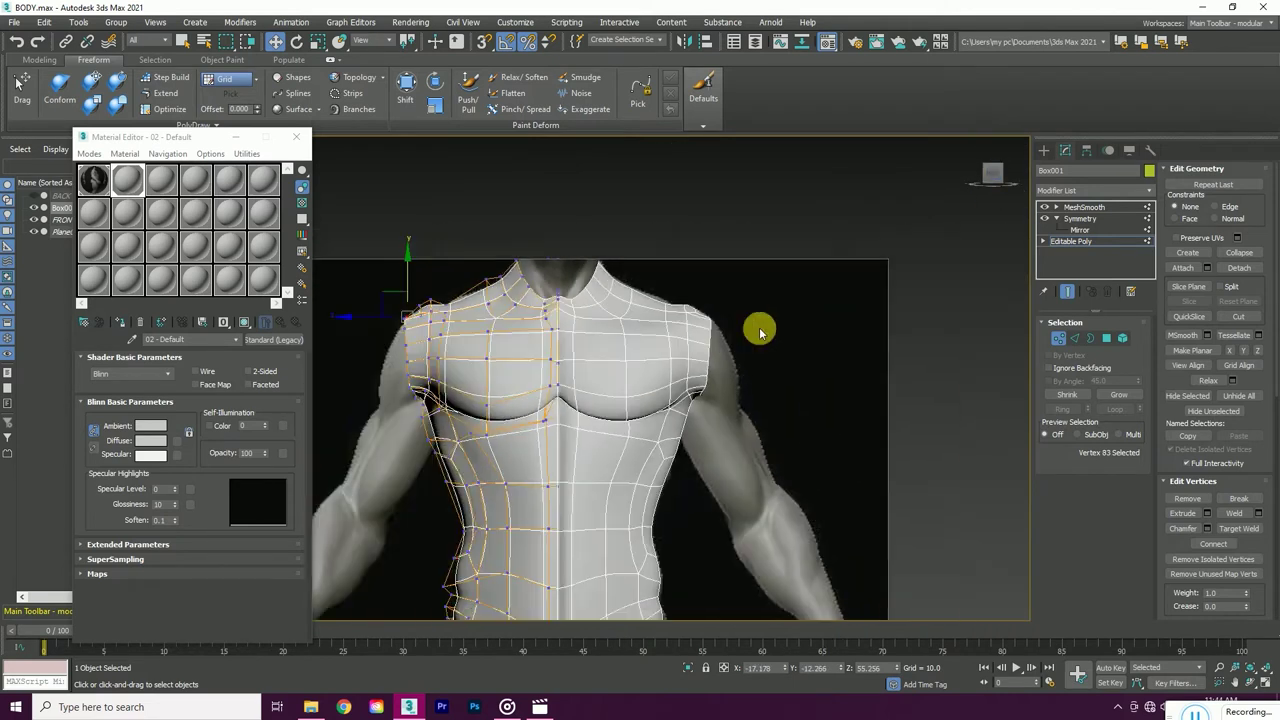
scroll(620, 365, down, 2)
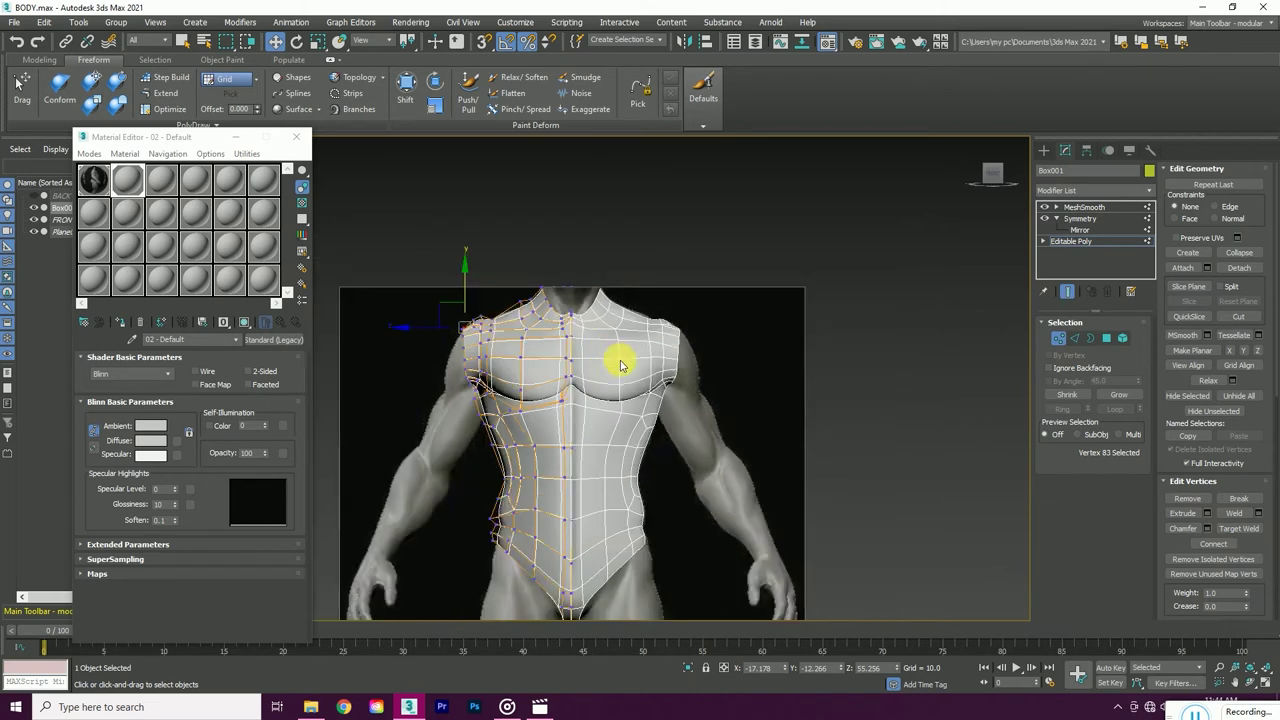
scroll(466, 378, up, 4)
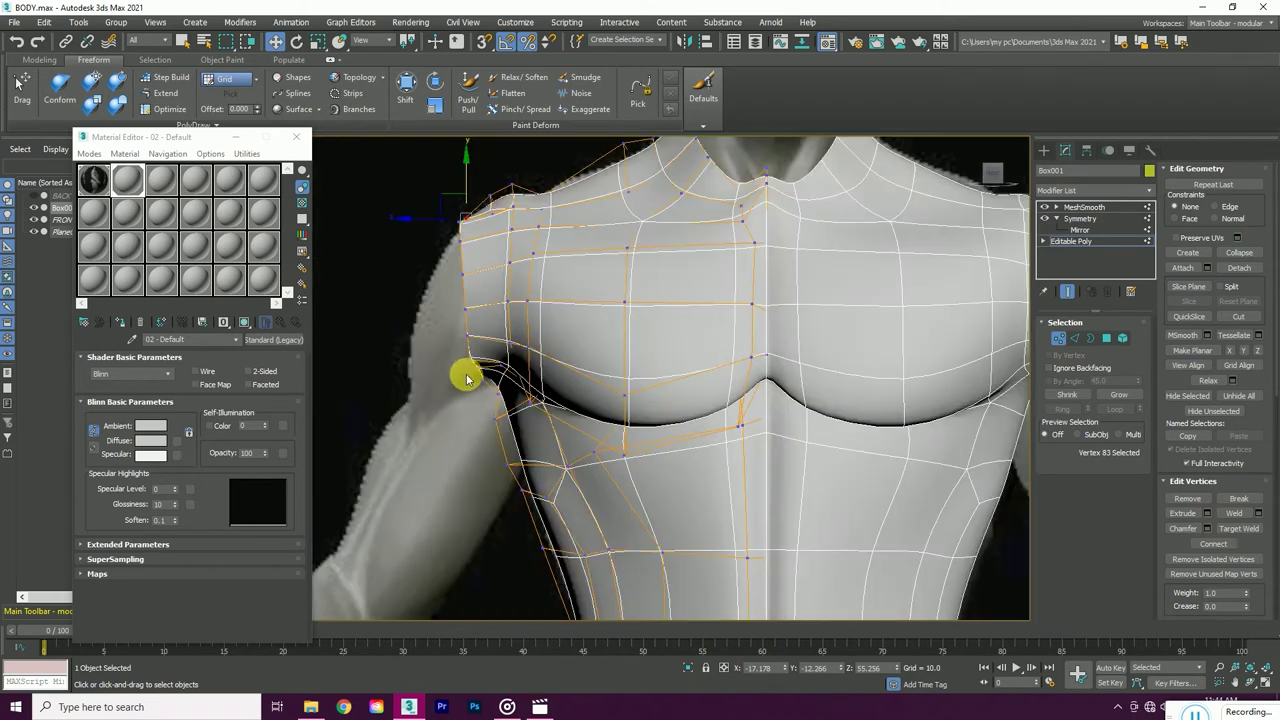
click(466, 224)
scroll(462, 218, up, 3)
scroll(480, 222, up, 1)
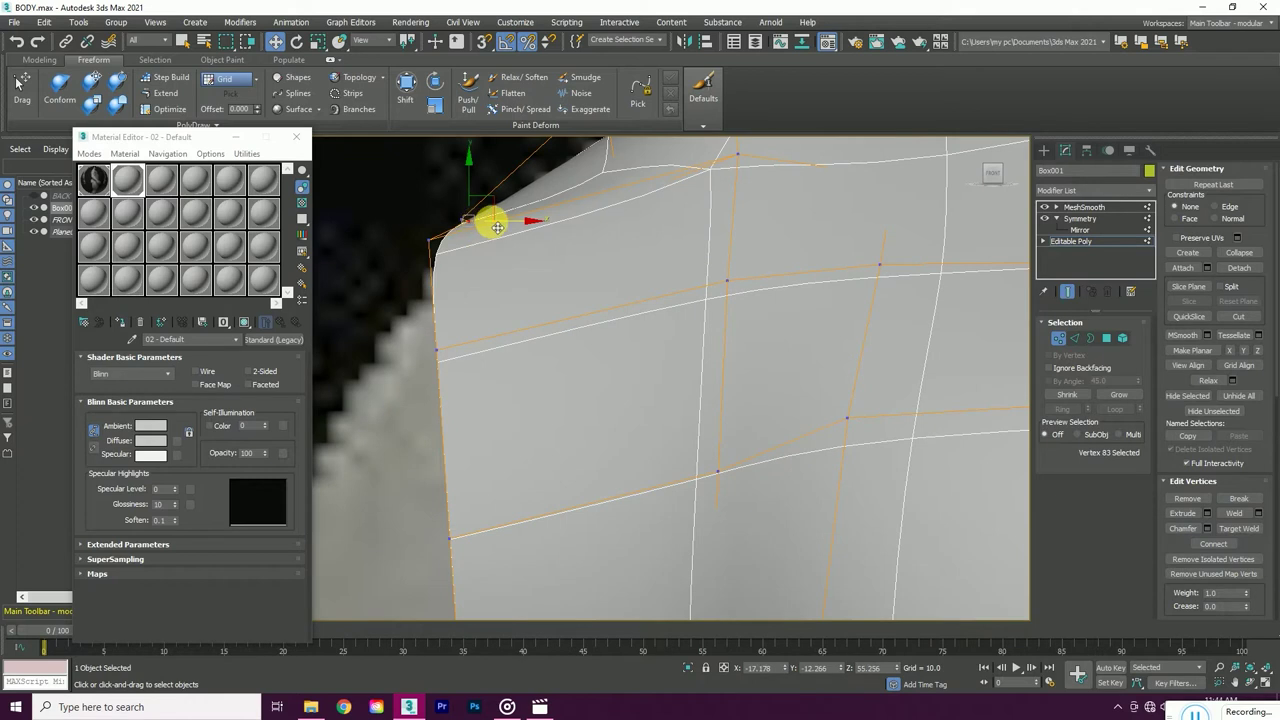
scroll(470, 228, down, 3)
key(2)
double_click(509, 366)
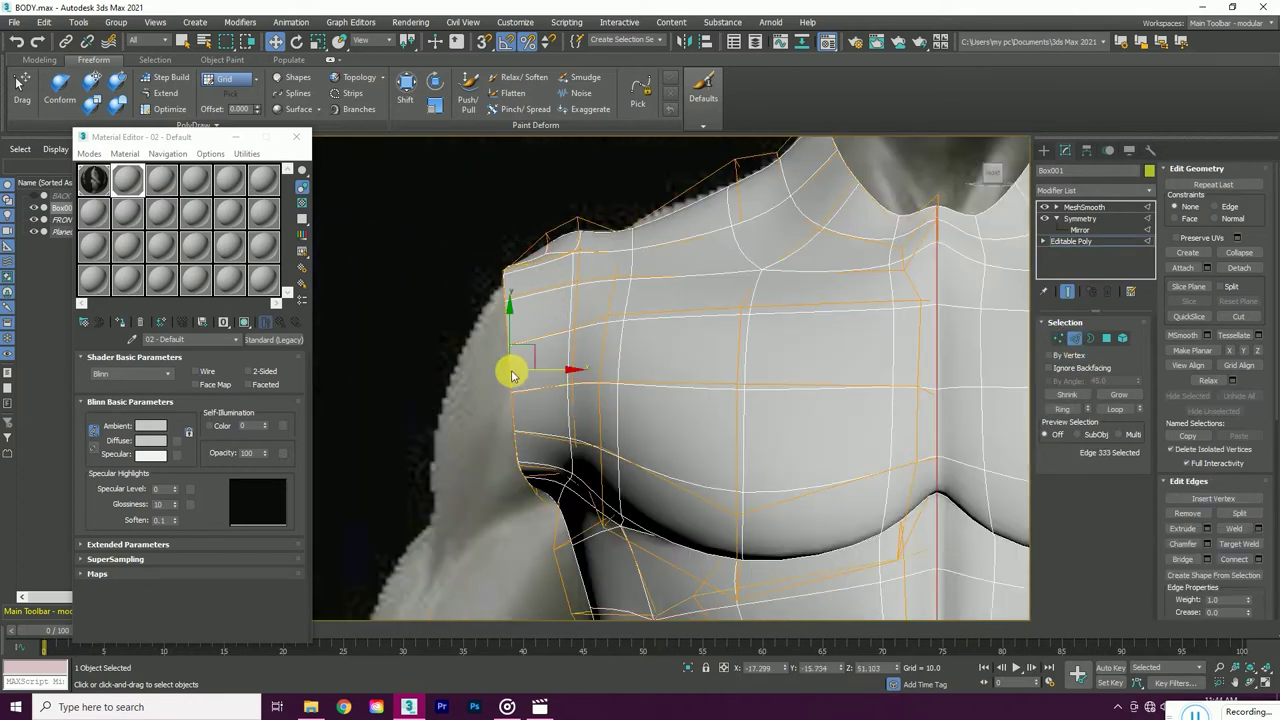
click(988, 176)
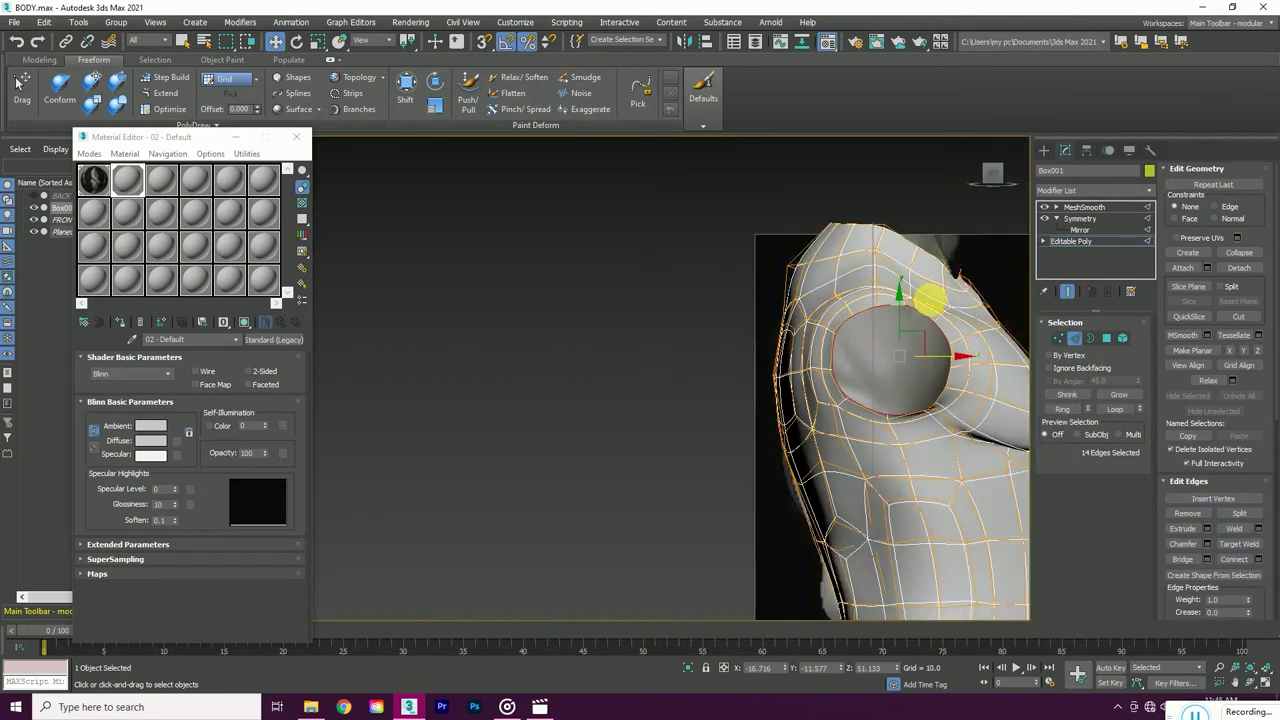
key(1)
- Pull an armhole rim vertex into place, then turn off the smoothed mesh preview
scroll(849, 334, down, 3)
scroll(854, 309, up, 1)
click(857, 306)
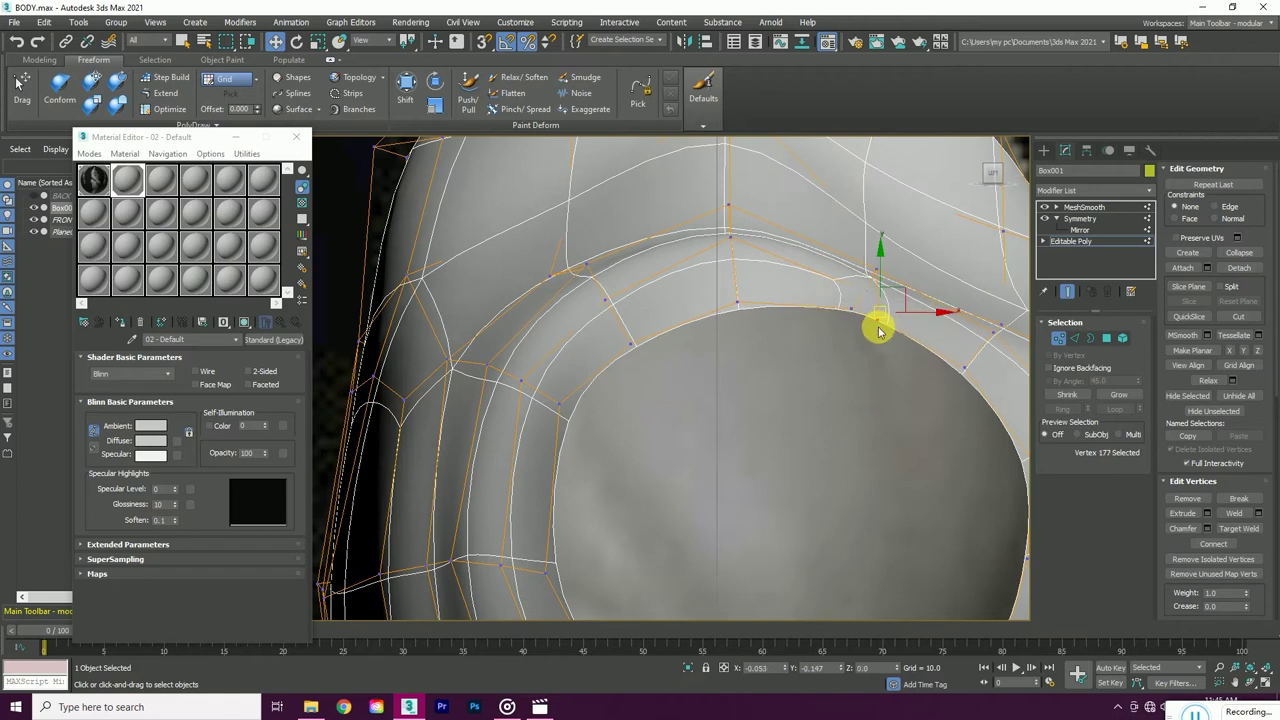
scroll(870, 355, down, 1)
scroll(862, 468, up, 5)
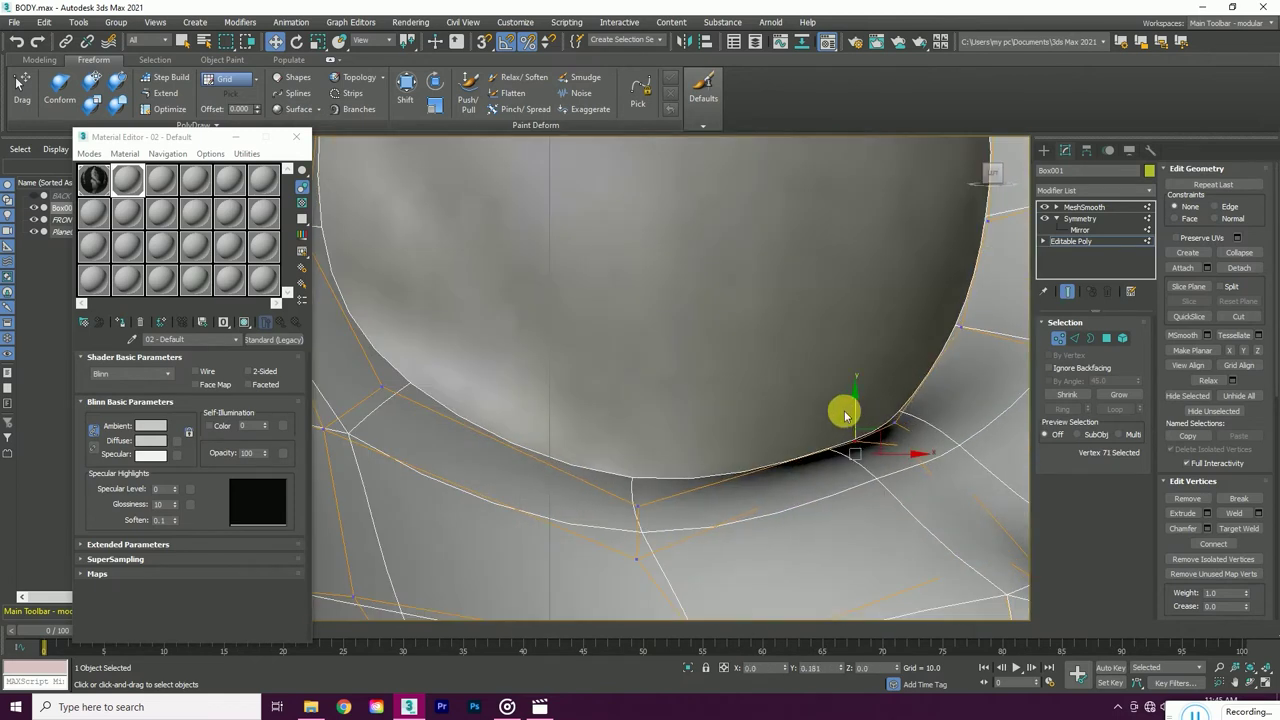
drag(866, 434, 857, 408)
scroll(659, 541, down, 5)
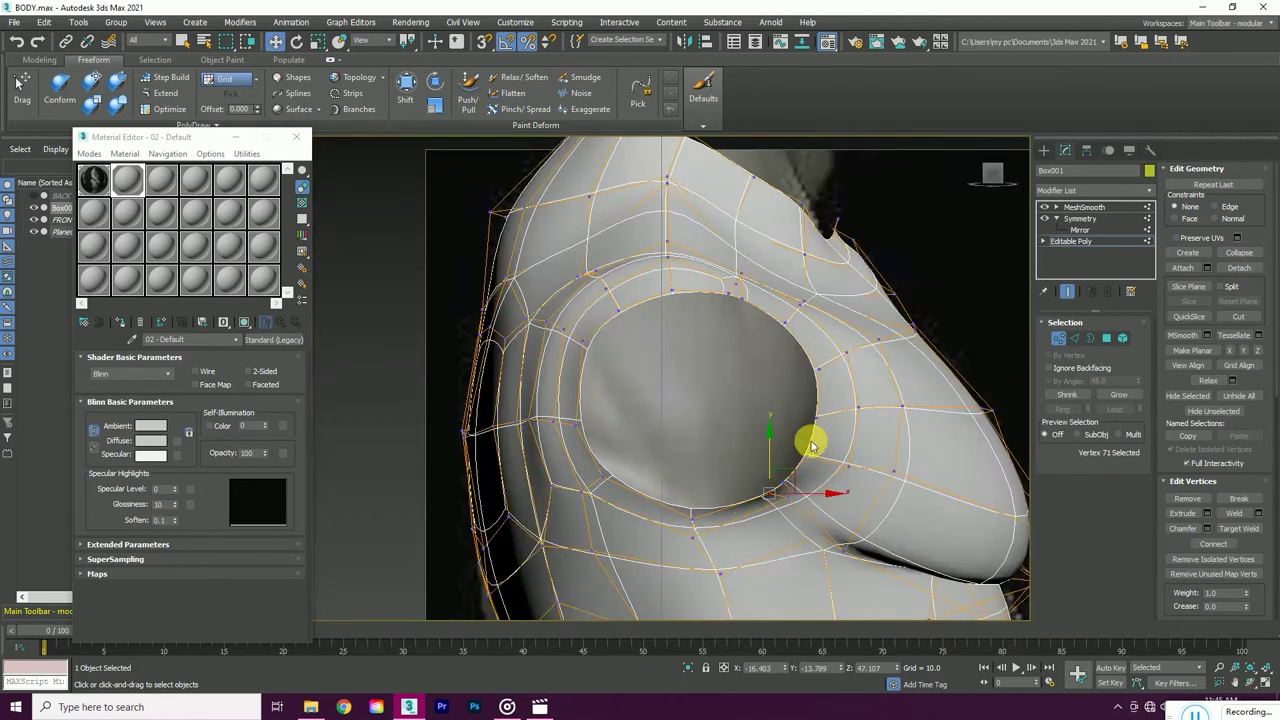
scroll(697, 287, up, 2)
scroll(946, 200, down, 2)
alt+middle_drag(985, 163, 1072, 338)
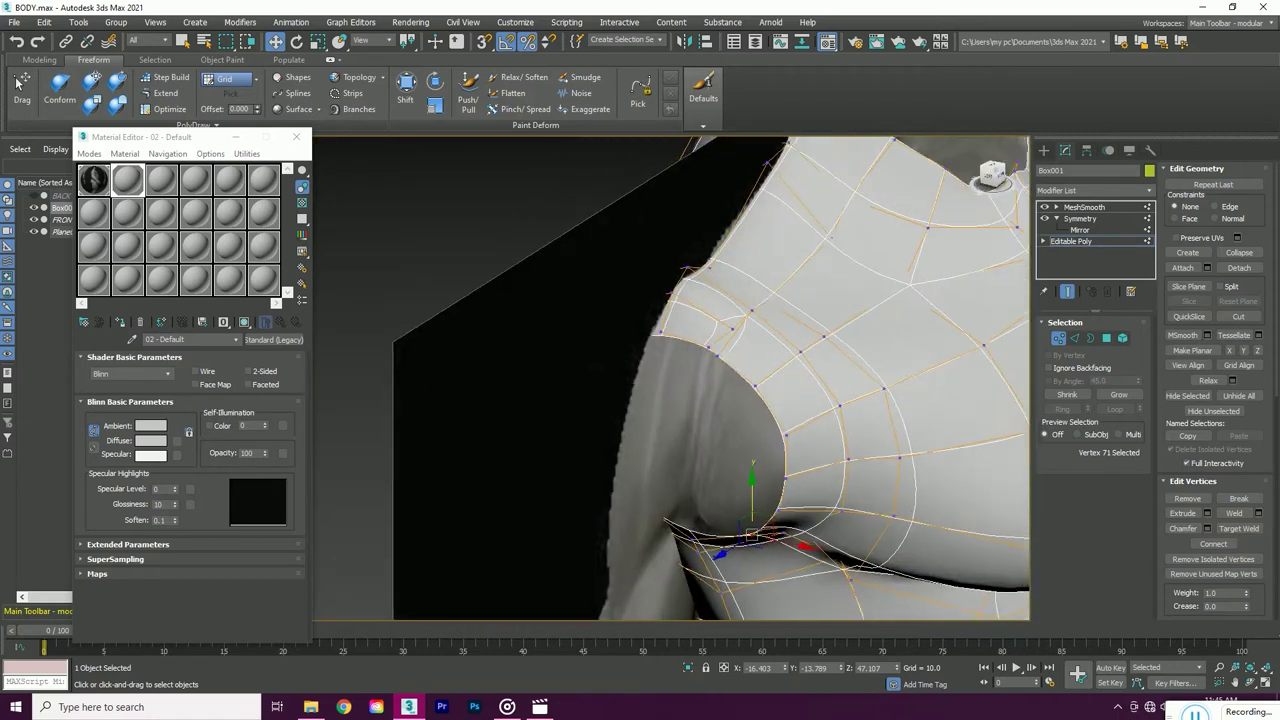
key(shift+z)
key(shift+z)
key(shift+z)
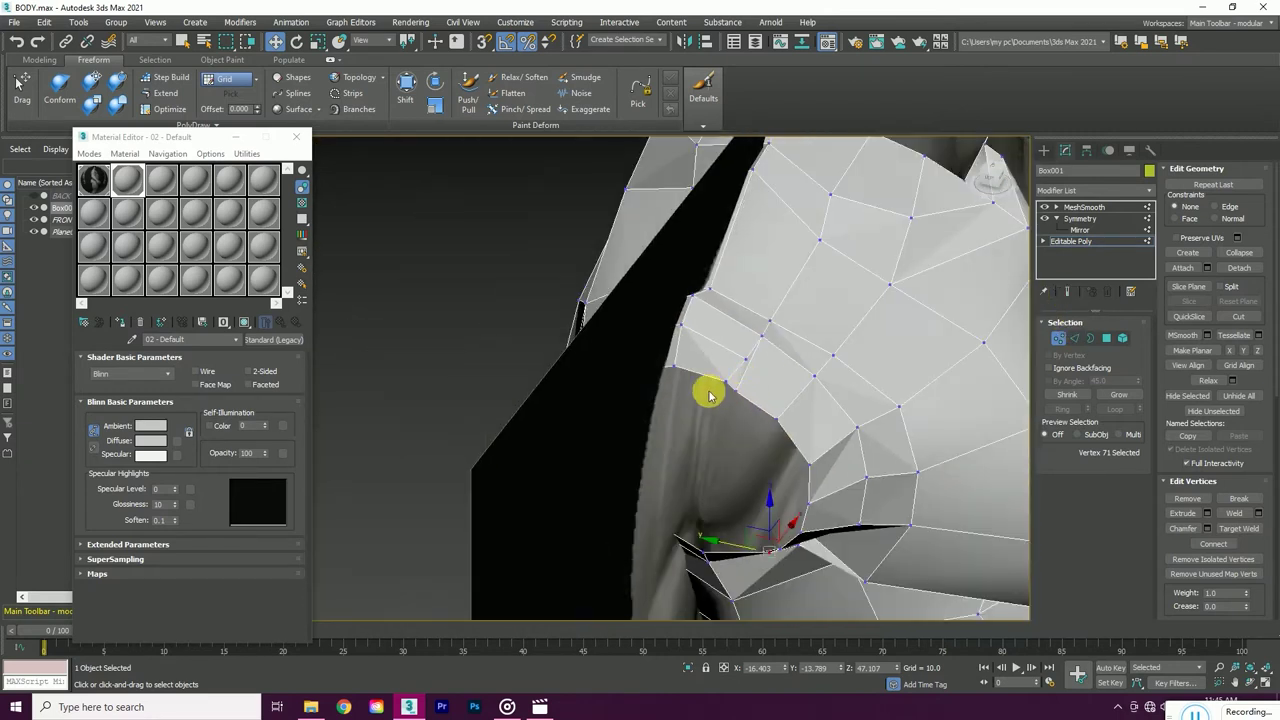
key(shift+z)
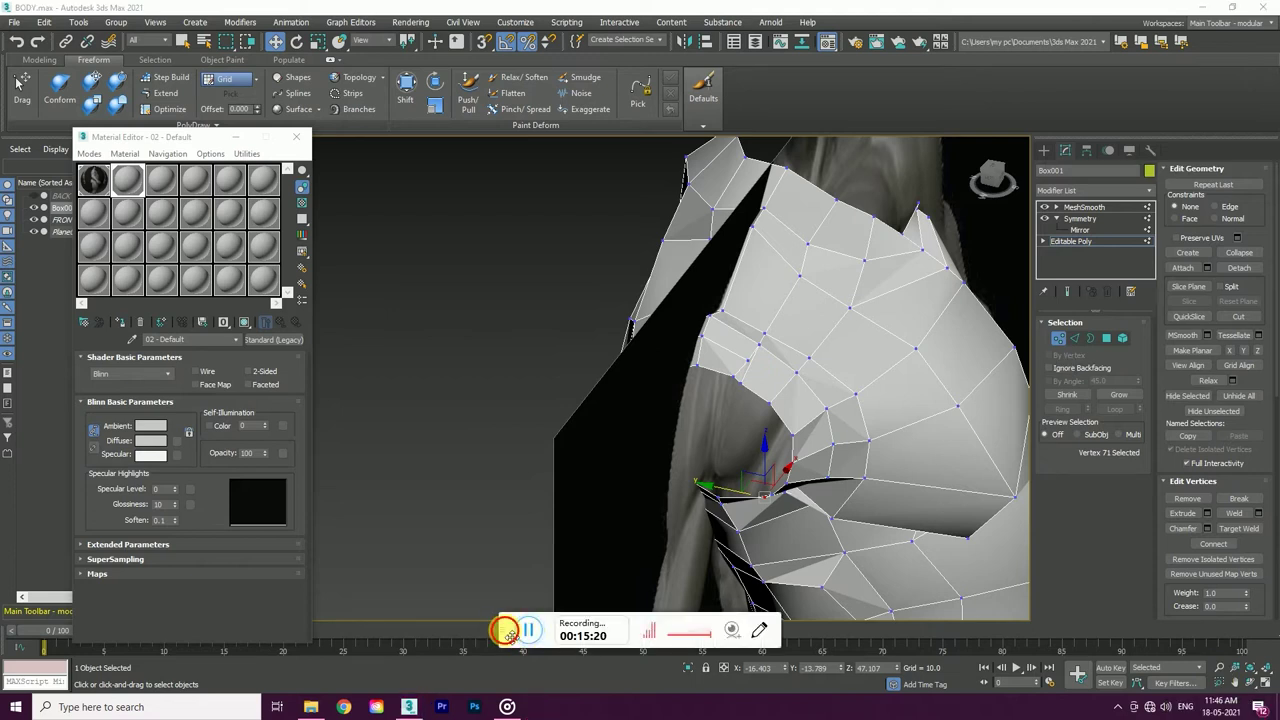
- Select the vertex at the centre of the neck in front view, with the smoothed result shown
click(990, 182)
key(shift+z)
click(1067, 291)
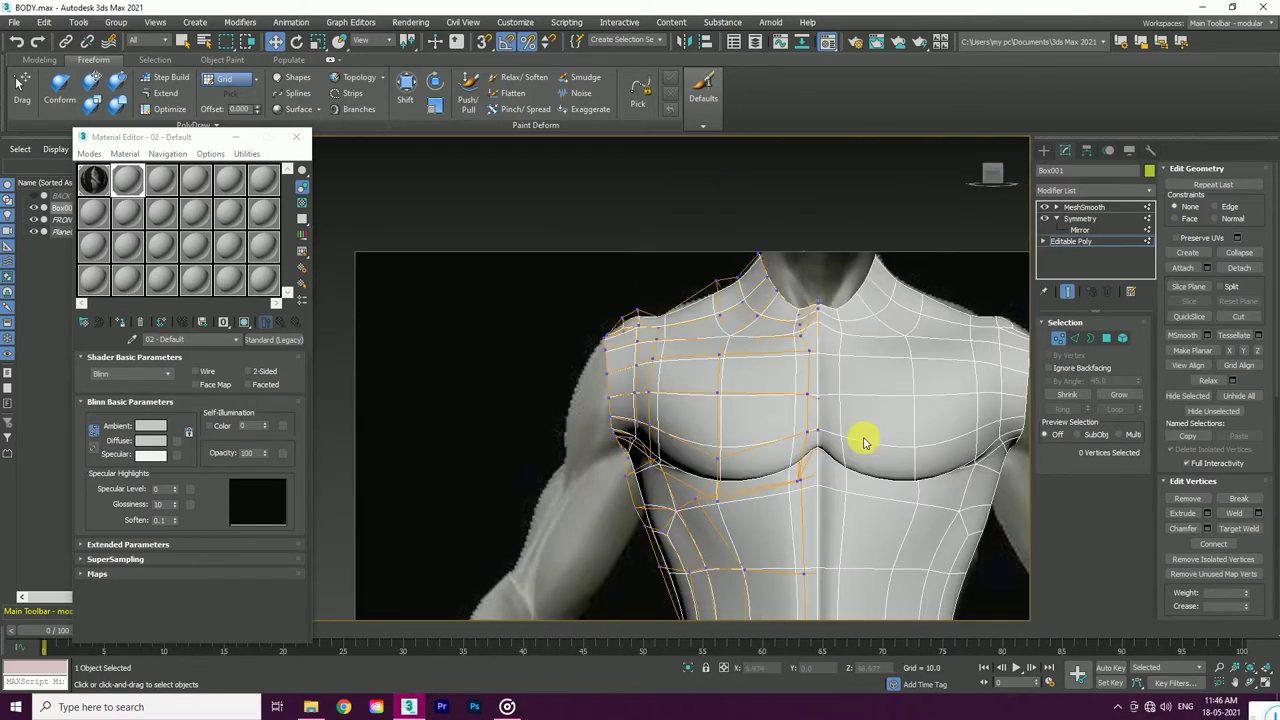
scroll(830, 396, up, 5)
click(828, 277)
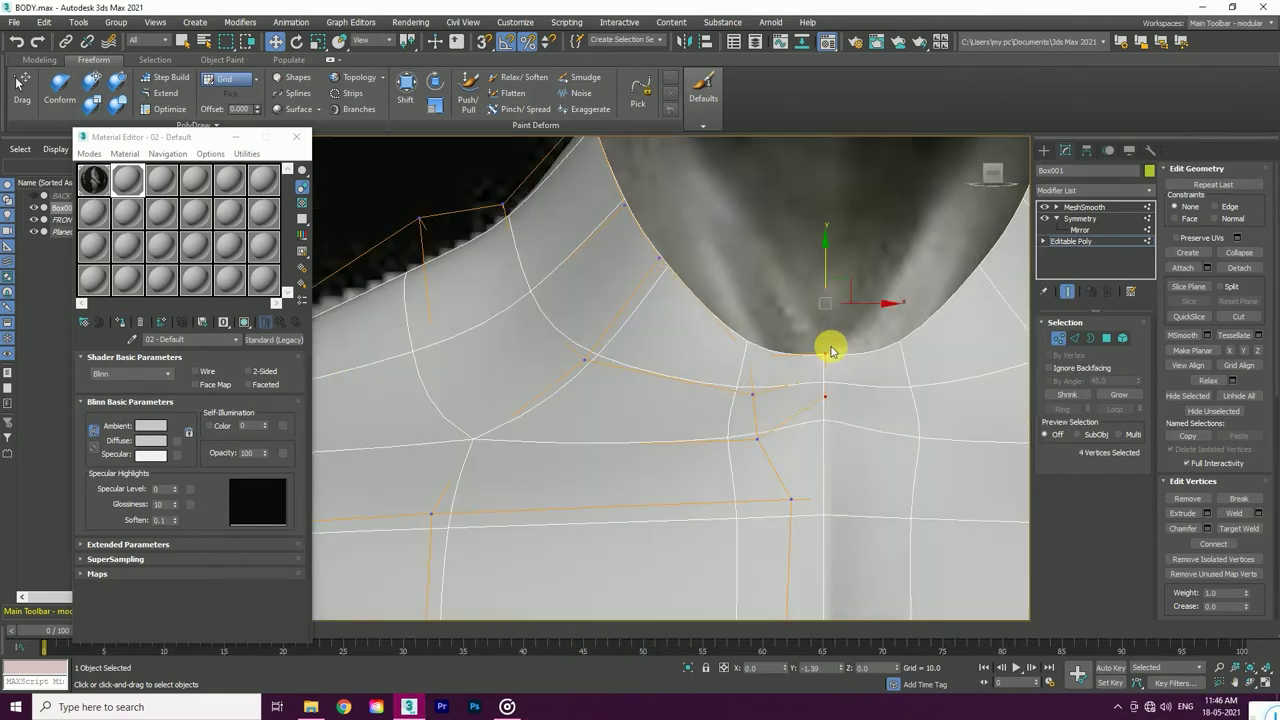
scroll(783, 413, down, 4)
scroll(590, 380, down, 3)
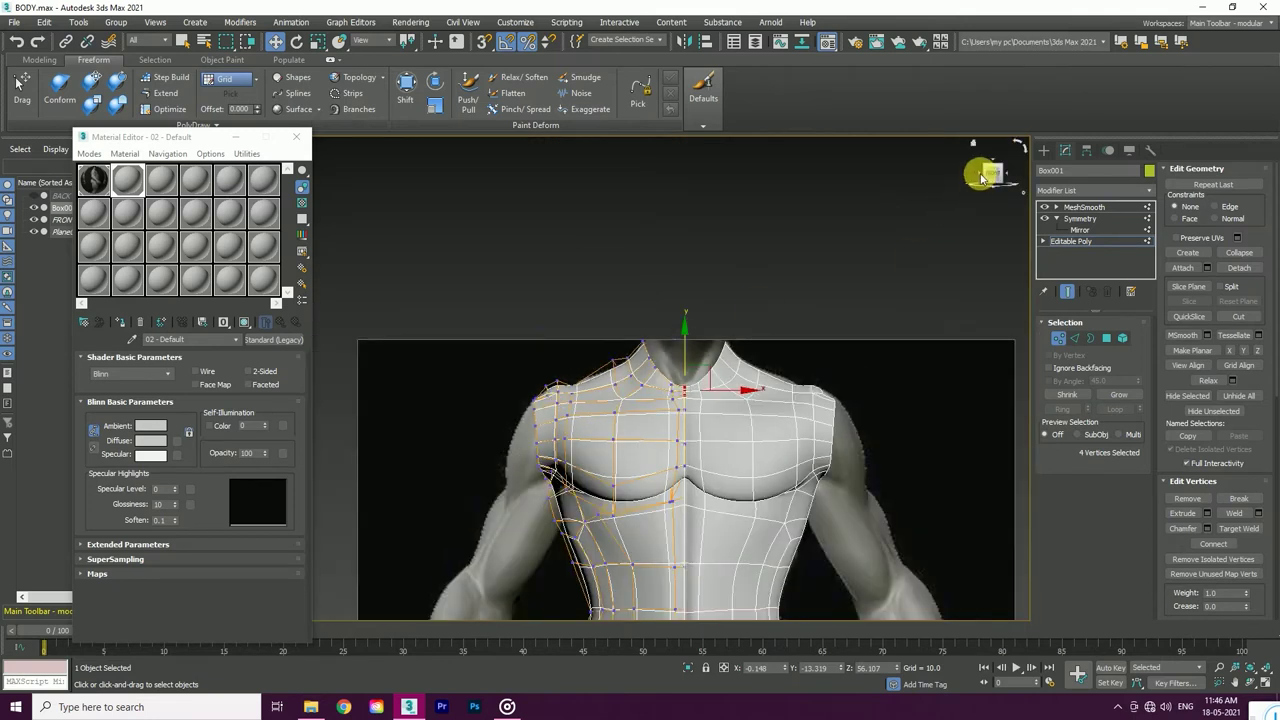
- In side view, pull the armhole rim vertices down to follow the sculpt
click(972, 176)
scroll(608, 406, up, 4)
drag(599, 462, 590, 550)
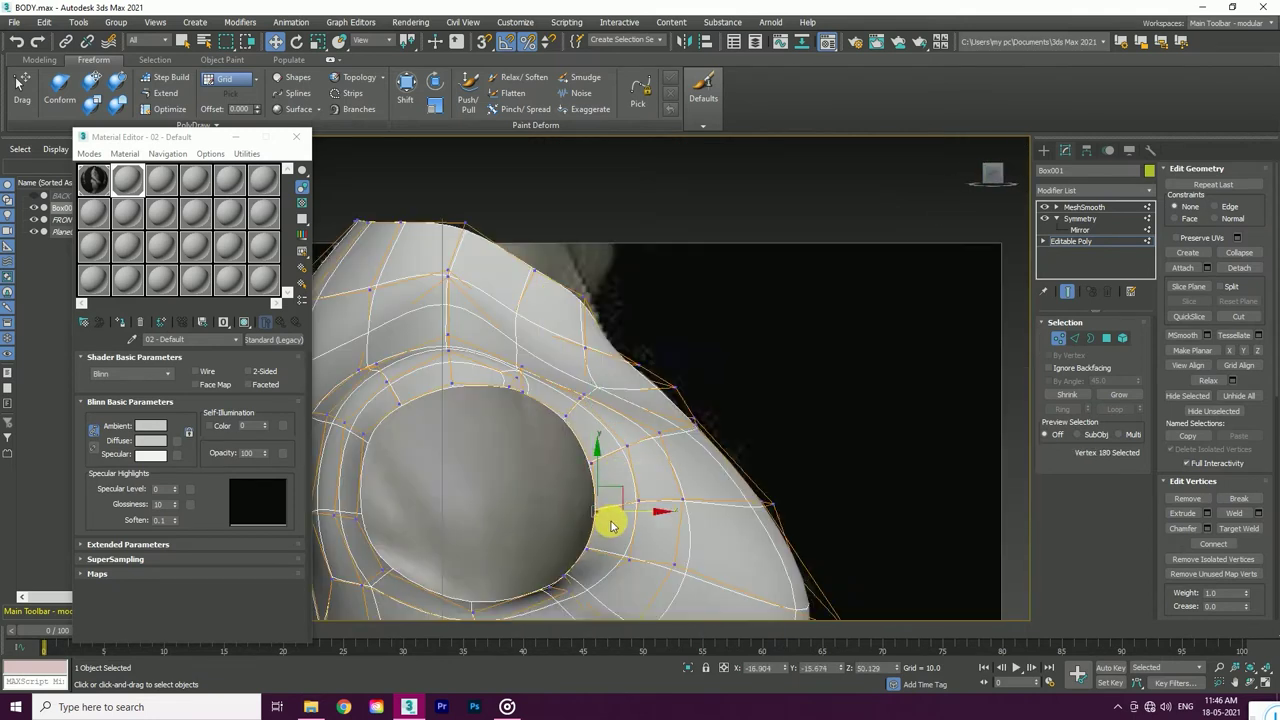
click(570, 574)
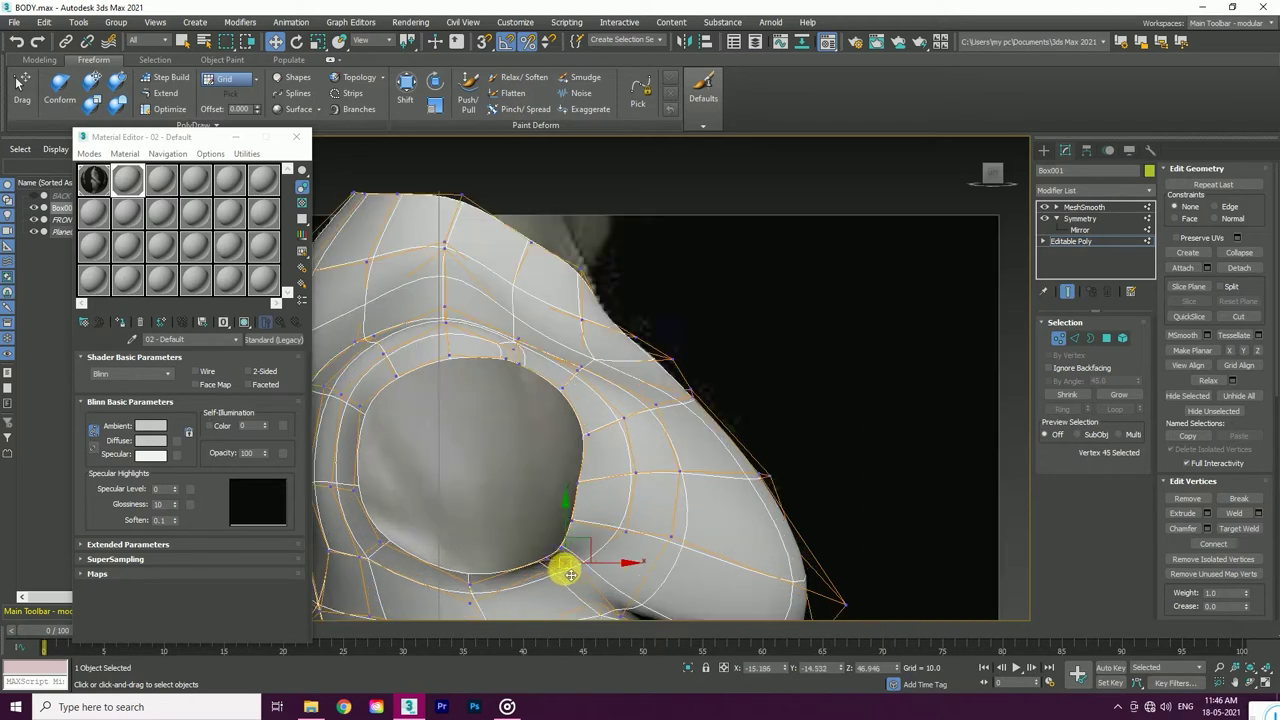
click(586, 483)
scroll(580, 435, up, 1)
click(578, 423)
scroll(605, 420, down, 1)
scroll(733, 313, down, 1)
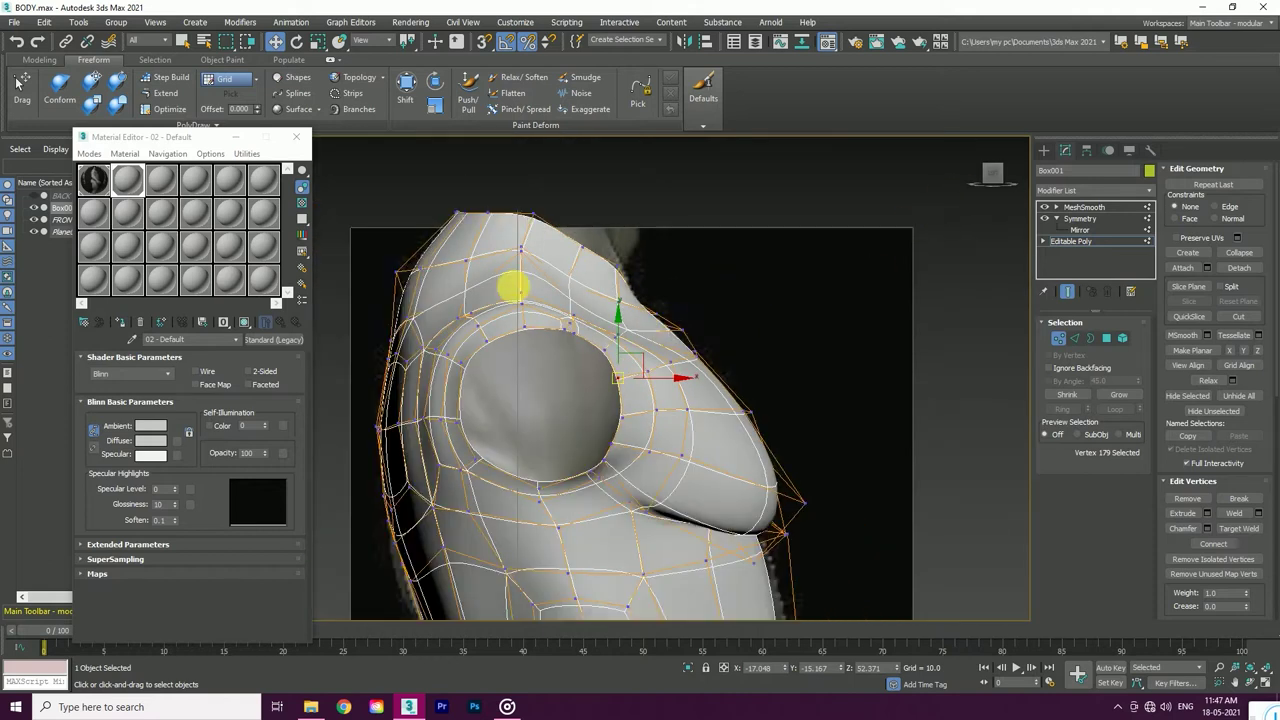
- Adjust the vertices along the top of the shoulder and check them from the front
click(422, 270)
click(468, 254)
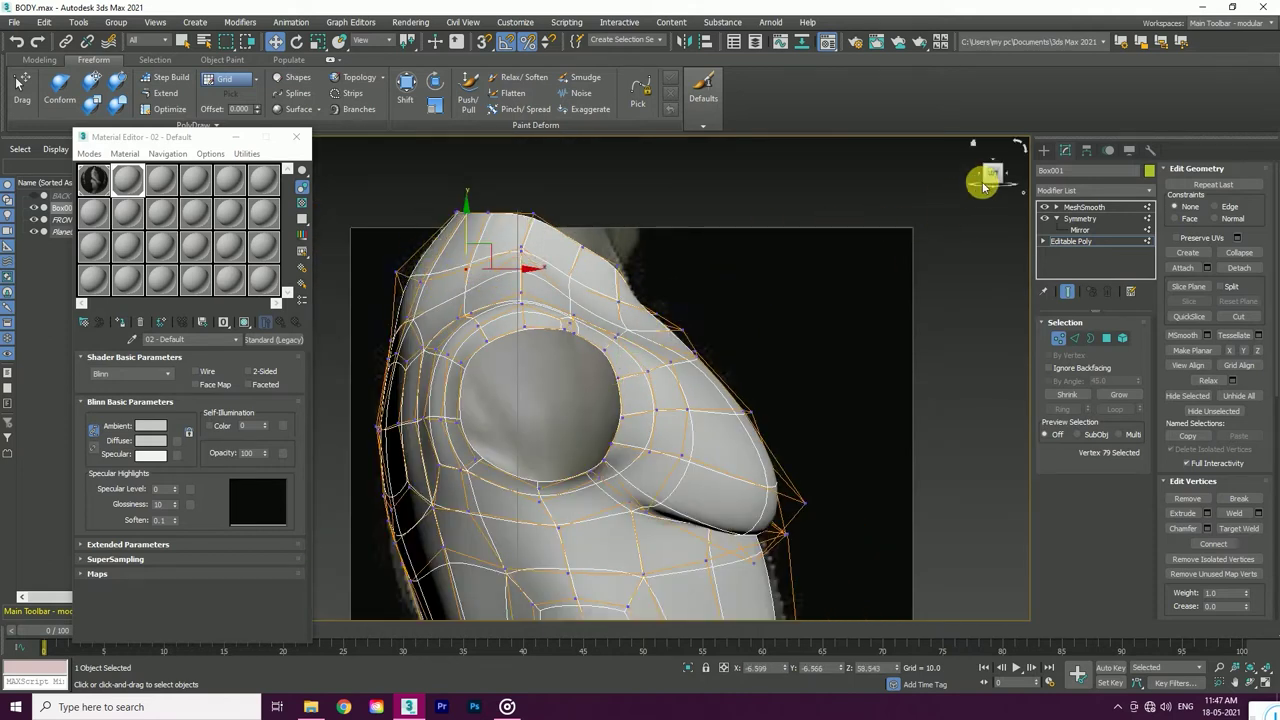
scroll(606, 266, up, 2)
click(632, 264)
alt+middle_drag(652, 268, 614, 286)
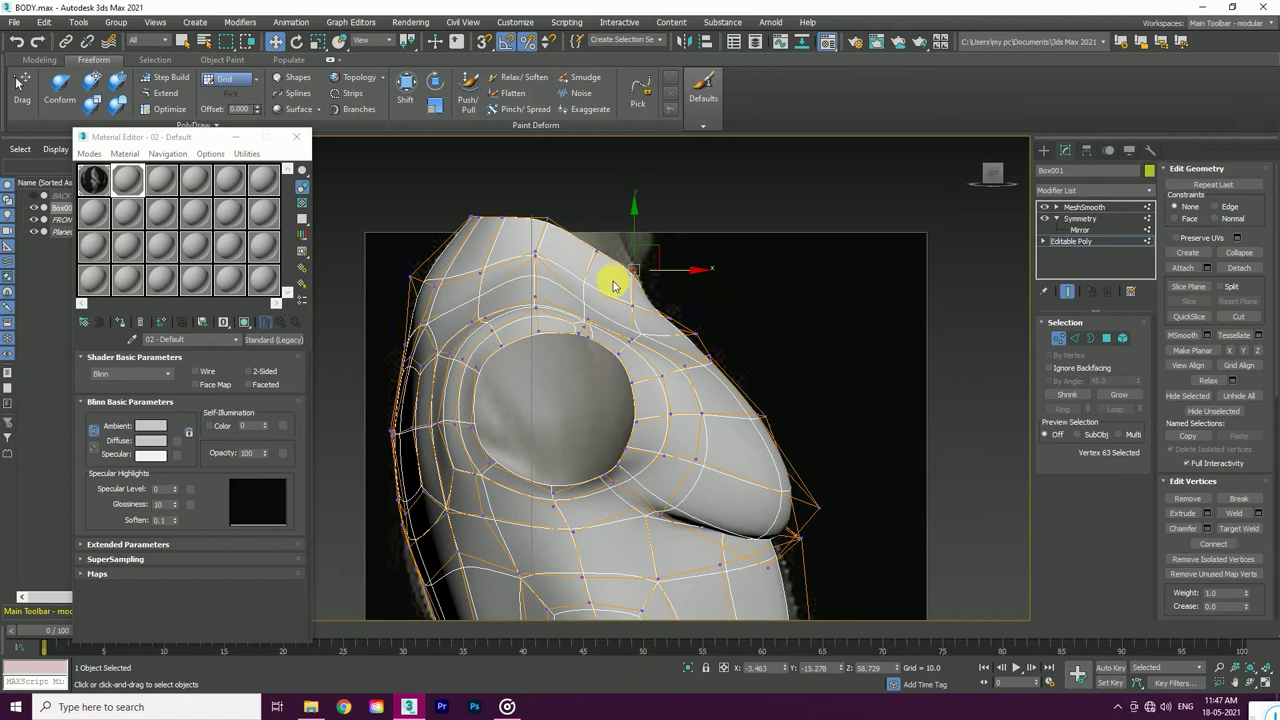
click(1005, 176)
scroll(686, 323, up, 2)
scroll(523, 337, up, 1)
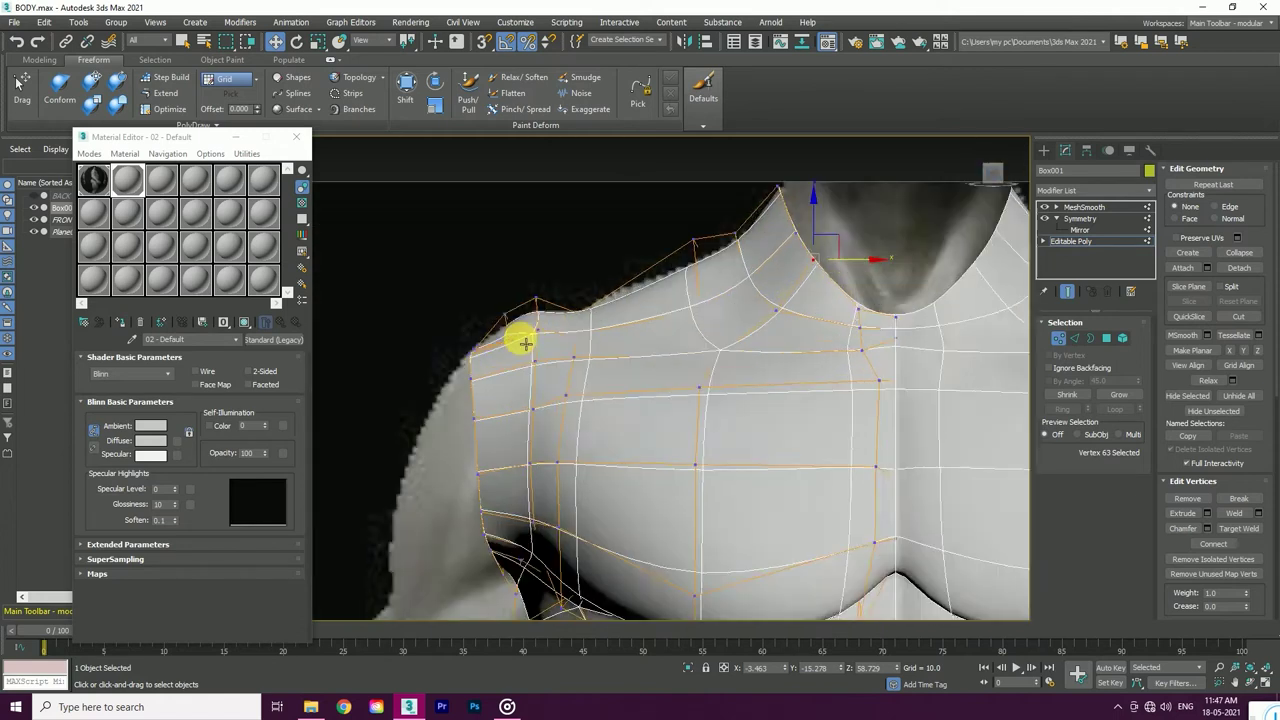
scroll(517, 347, up, 2)
scroll(517, 347, down, 4)
- Refine the shoulder's outer-edge vertex in side view, then return to the front view
click(978, 178)
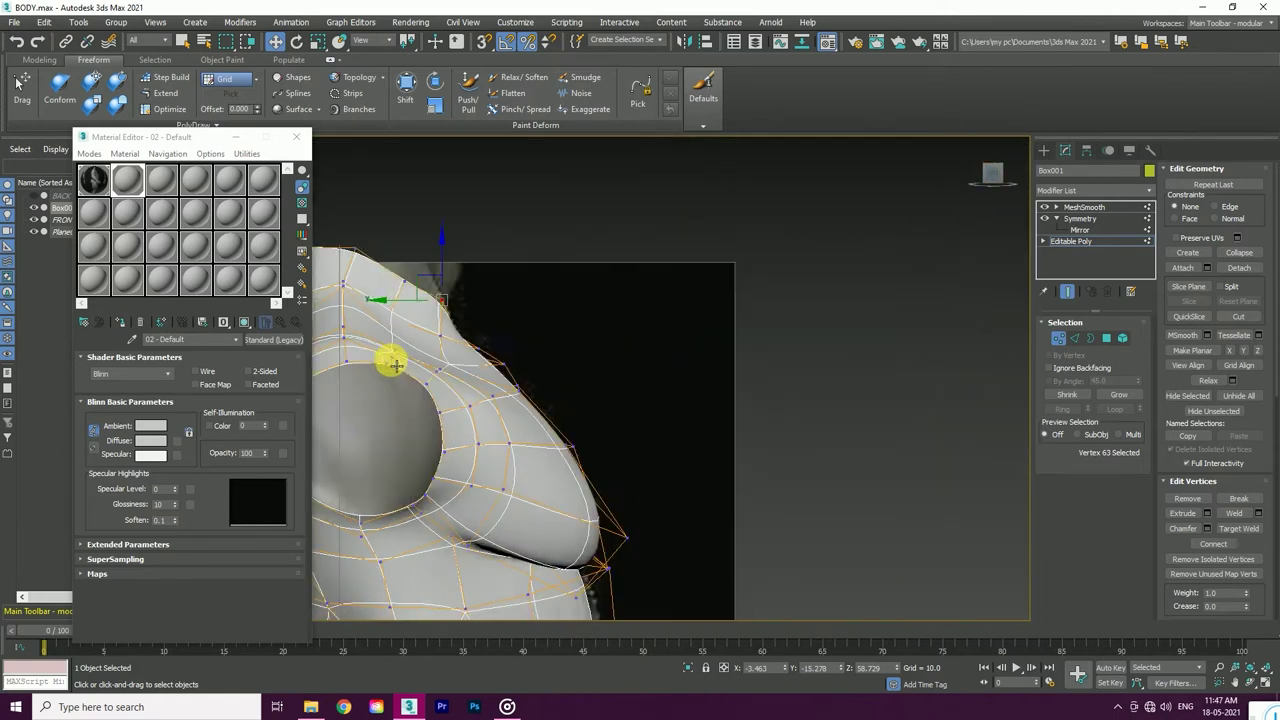
scroll(440, 355, up, 1)
scroll(556, 378, down, 3)
scroll(537, 357, up, 2)
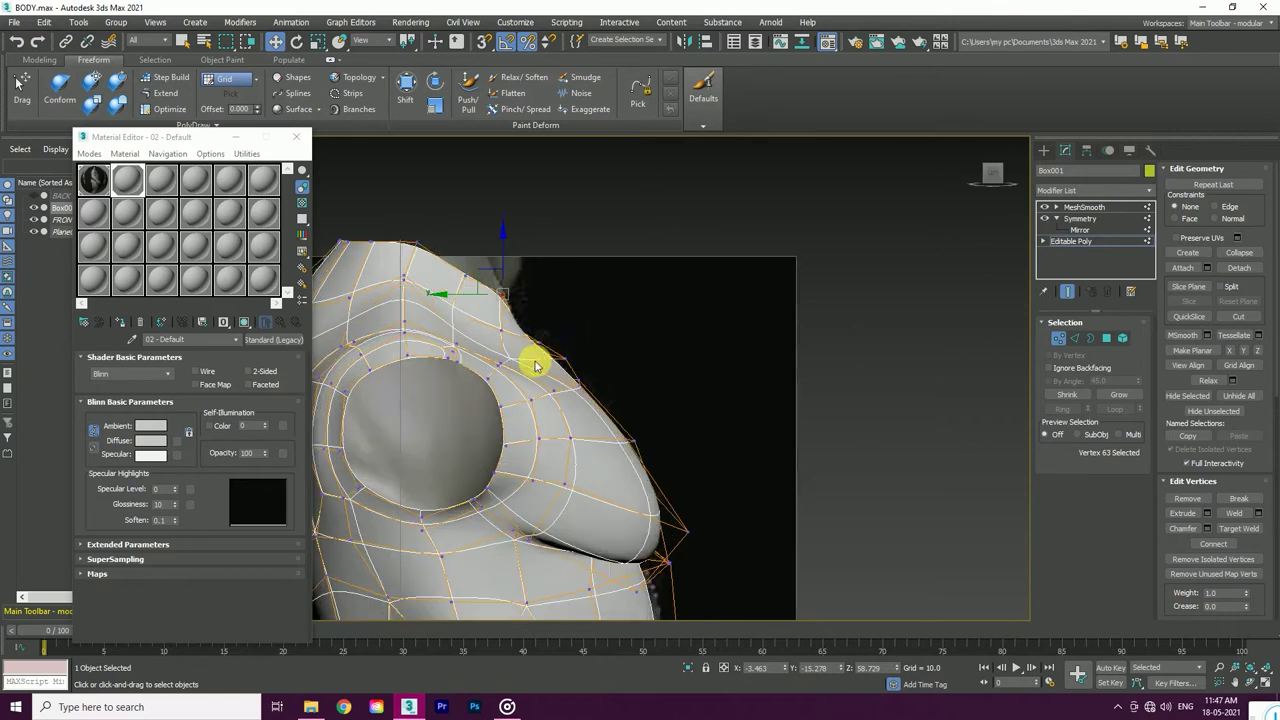
scroll(537, 357, up, 2)
click(535, 357)
scroll(591, 346, down, 4)
scroll(591, 346, up, 4)
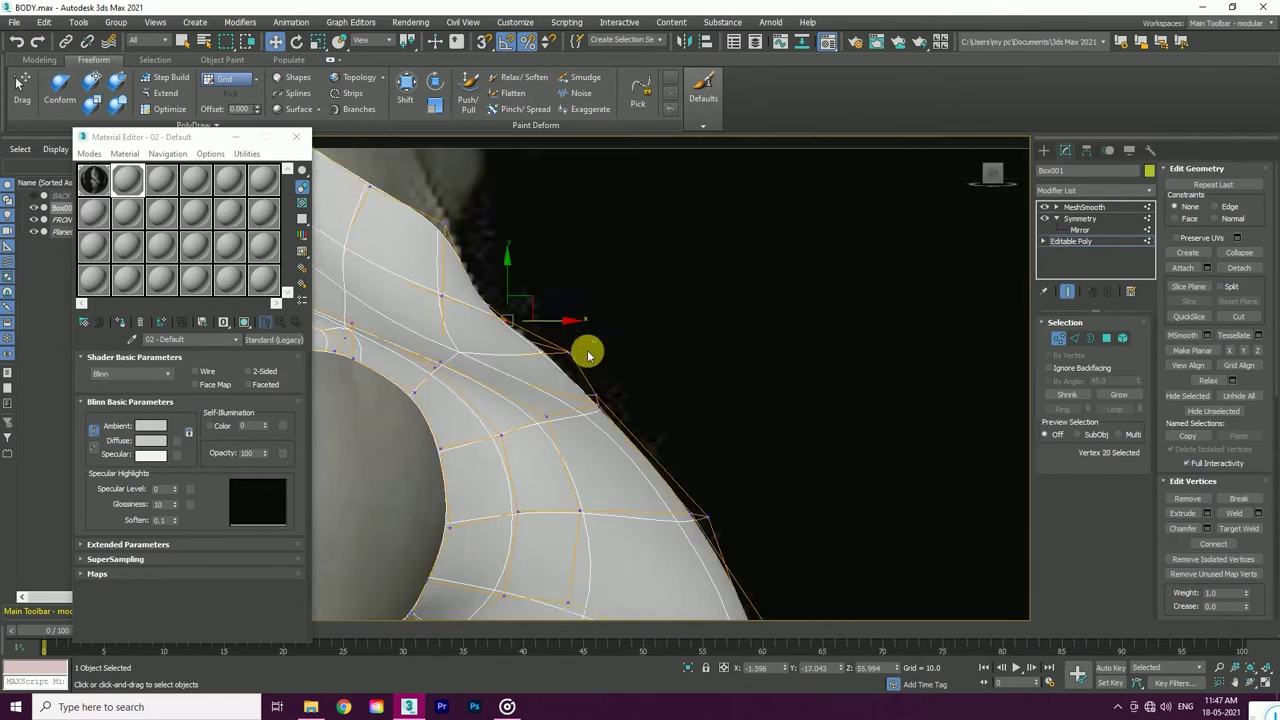
scroll(585, 368, down, 4)
mouse_move(820, 246)
alt+middle_down()
mouse_move(526, 280)
mouse_move(963, 300)
alt+middle_up()
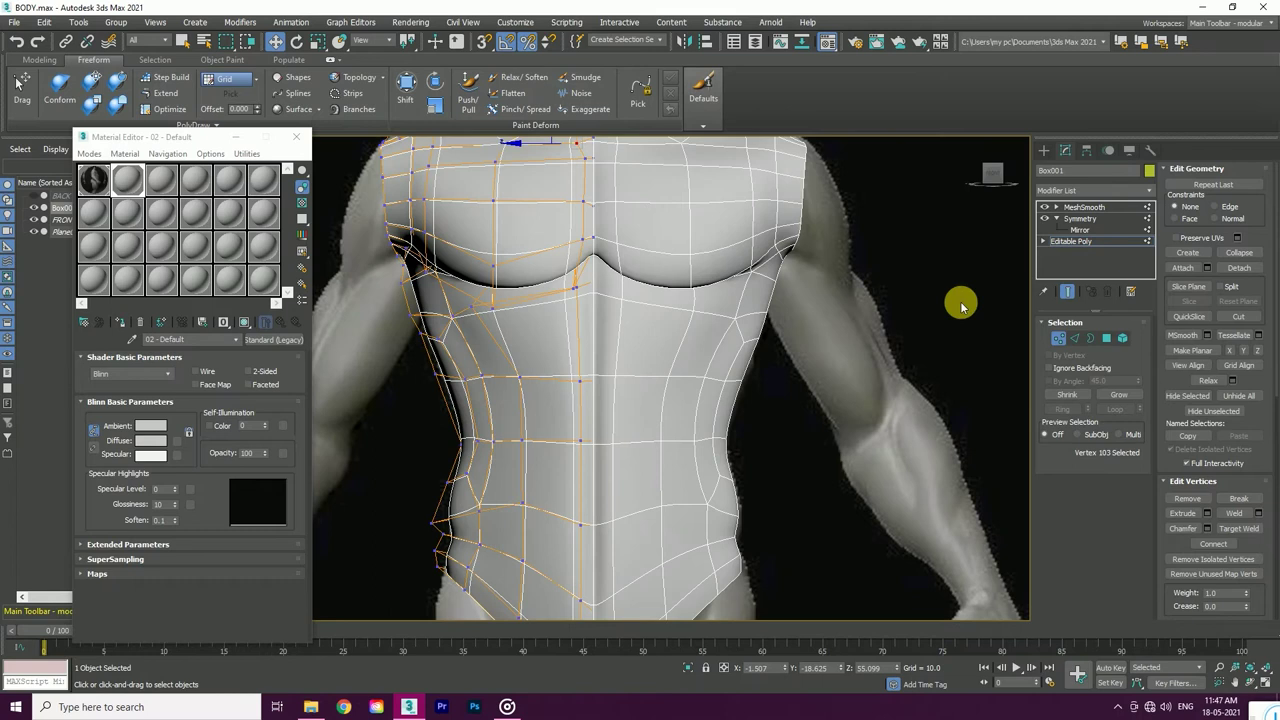
click(1108, 344)
scroll(728, 323, down, 2)
- Inset the selected chest polygons
click(718, 318)
right_click(711, 322)
click(636, 356)
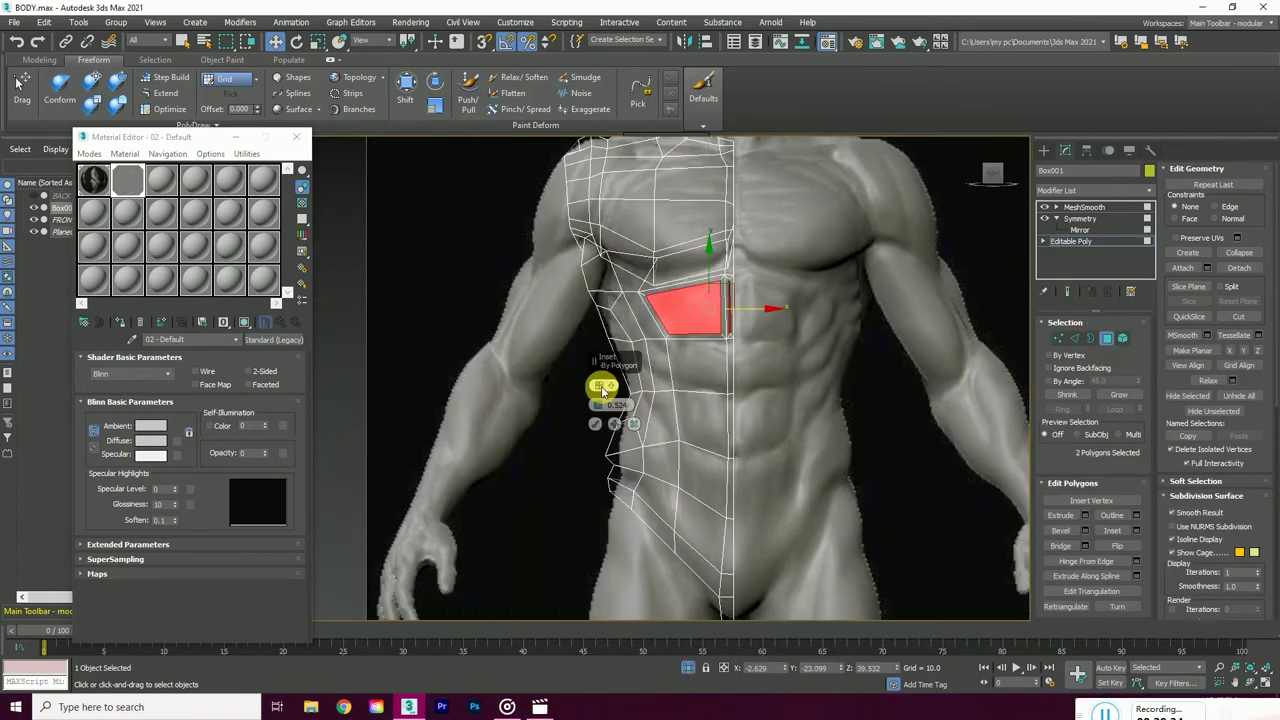
scroll(612, 415, up, 2)
right_click(684, 346)
- Select the next pair of abdomen polygons and inset them
click(640, 410)
click(600, 443)
right_click(723, 407)
click(641, 473)
right_click(670, 400)
click(543, 434)
- Inset the middle and lower abdomen polygon pairs and commit the inset
scroll(697, 449, down, 3)
right_click(684, 452)
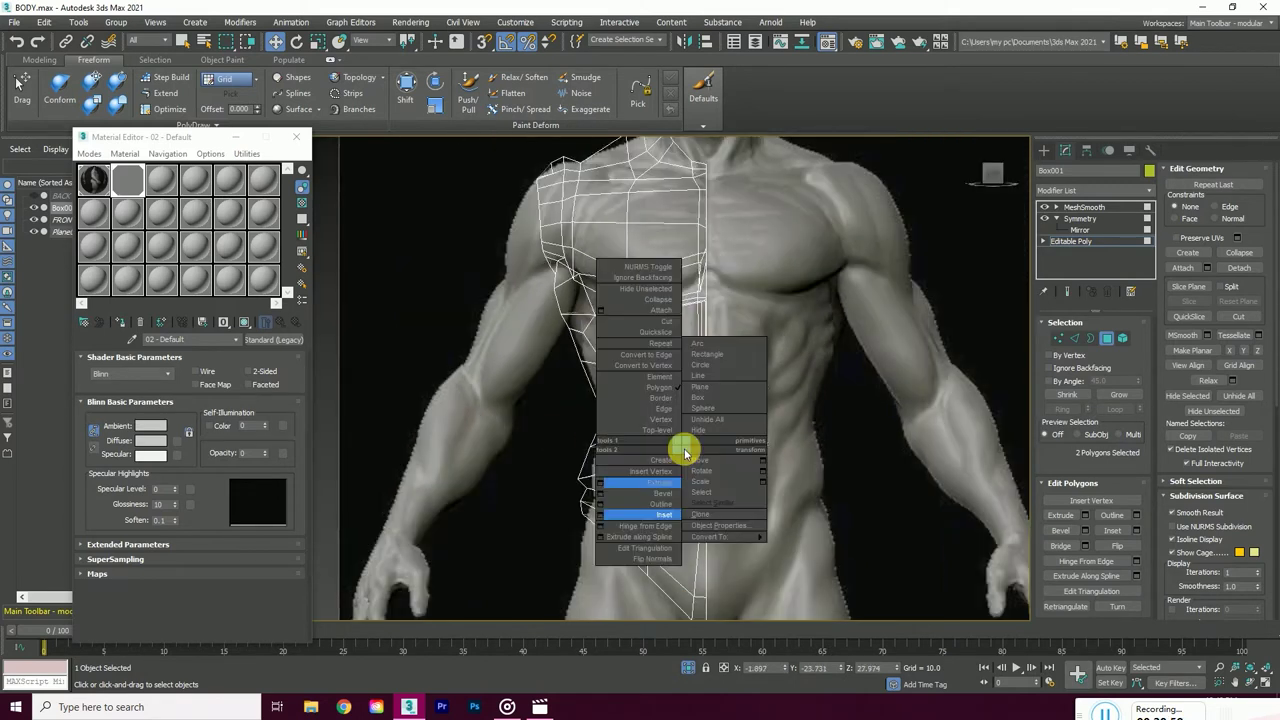
click(601, 519)
right_click(663, 434)
click(571, 480)
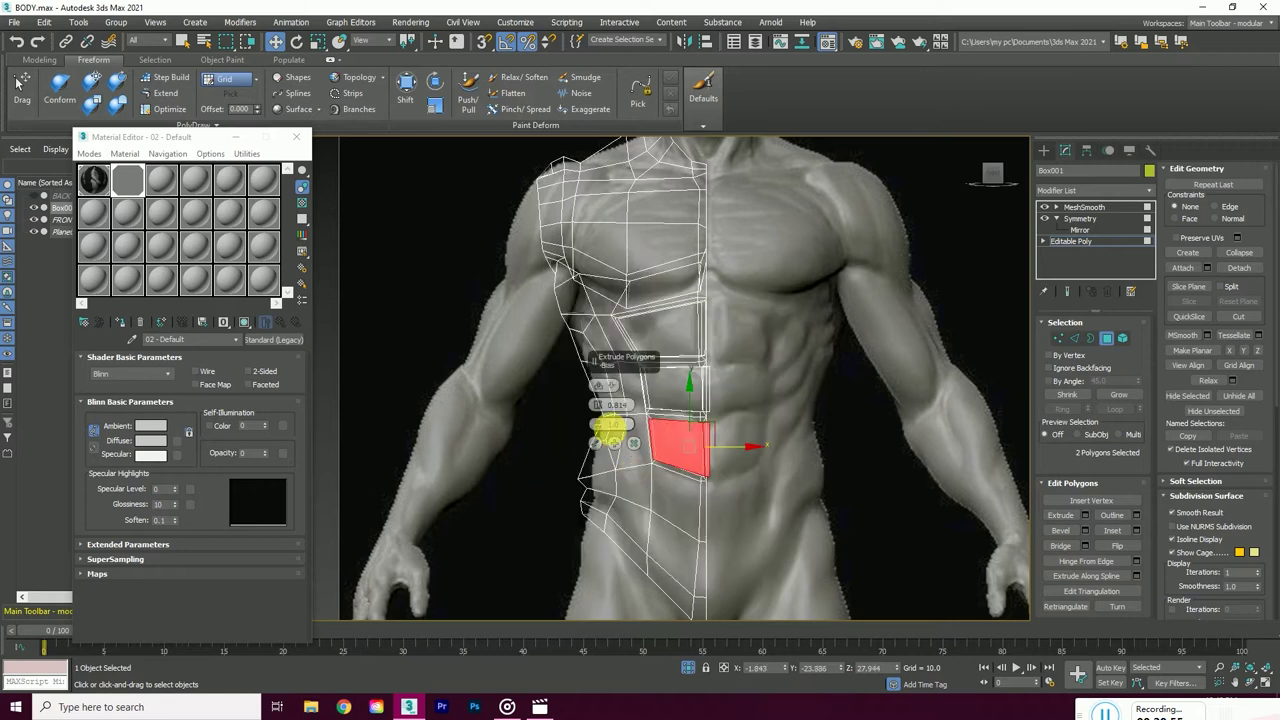
scroll(713, 527, up, 3)
right_click(692, 510)
click(615, 545)
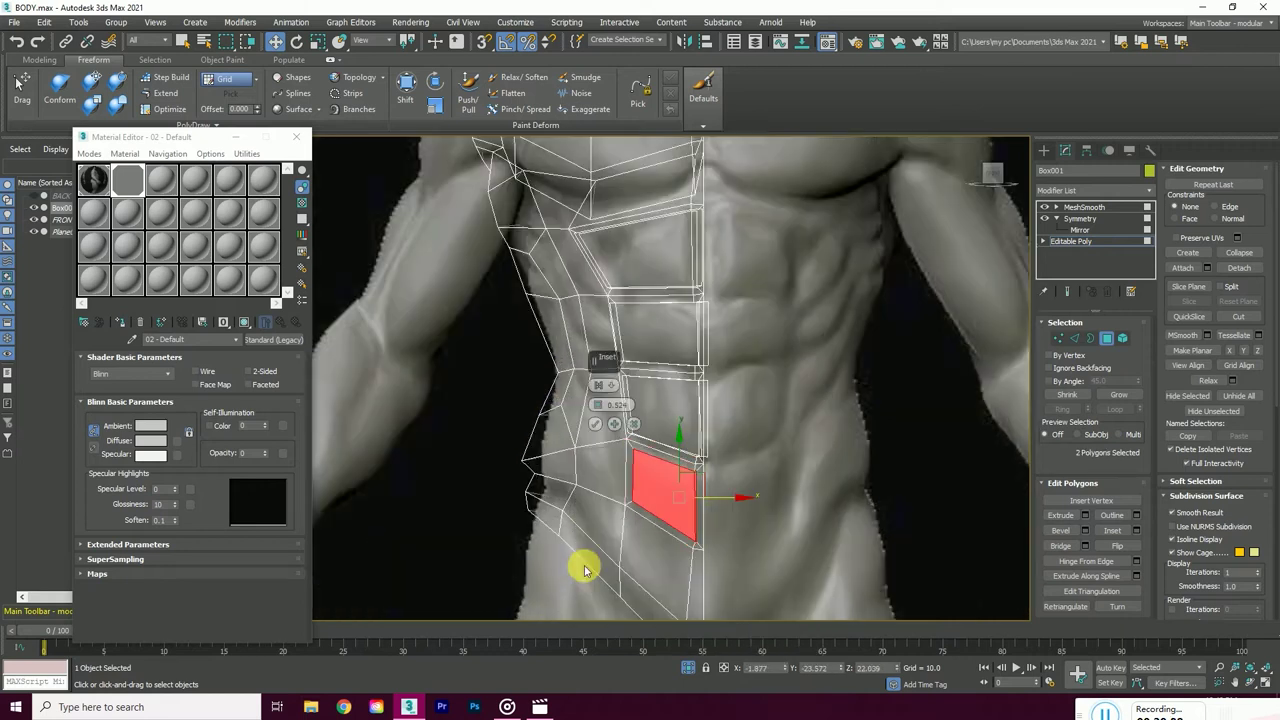
click(597, 427)
- Extrude the inset abdomen polygons, deselect everything, and orbit to inspect
right_click(609, 463)
click(588, 511)
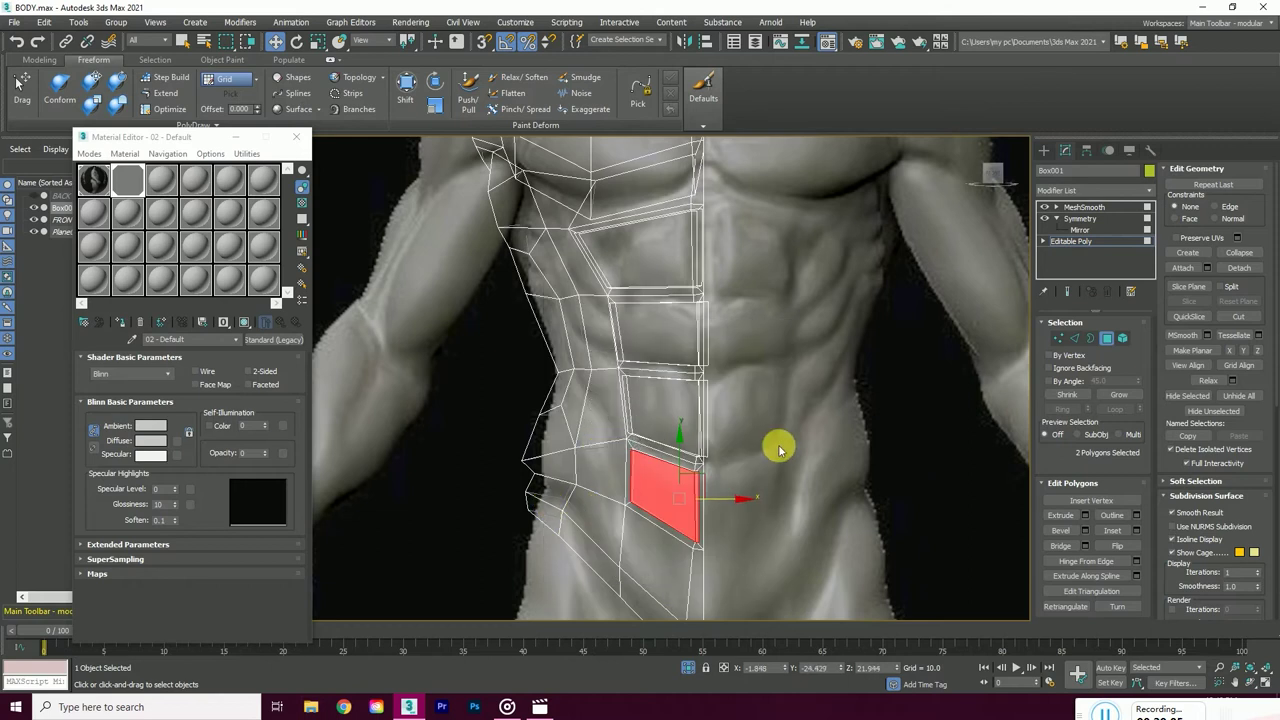
click(779, 450)
scroll(779, 450, down, 3)
drag(265, 450, 265, 420)
drag(986, 194, 992, 180)
alt+middle_drag(588, 373, 601, 381)
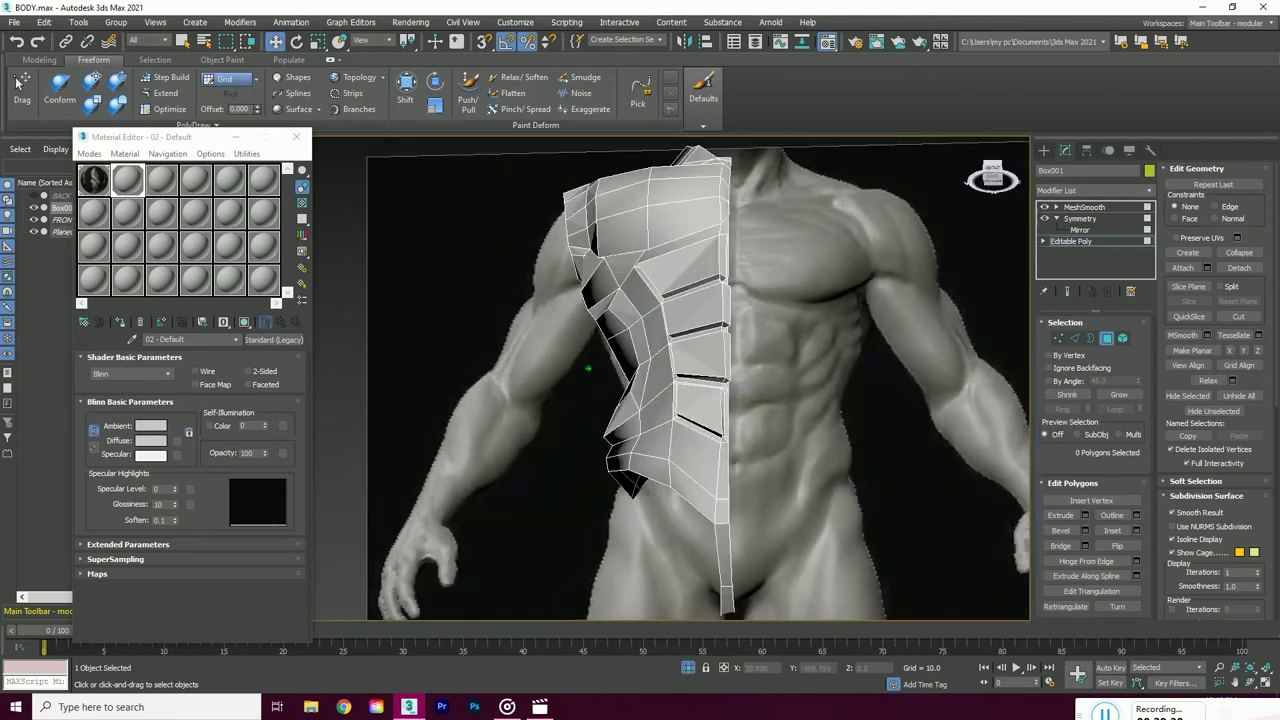
- Brush the pinched creases around the ab panels with the Relax/Soften brush
click(523, 77)
scroll(651, 257, up, 5)
mouse_move(651, 257)
mouse_down()
mouse_move(646, 286)
mouse_move(697, 388)
mouse_up()
scroll(609, 318, down, 4)
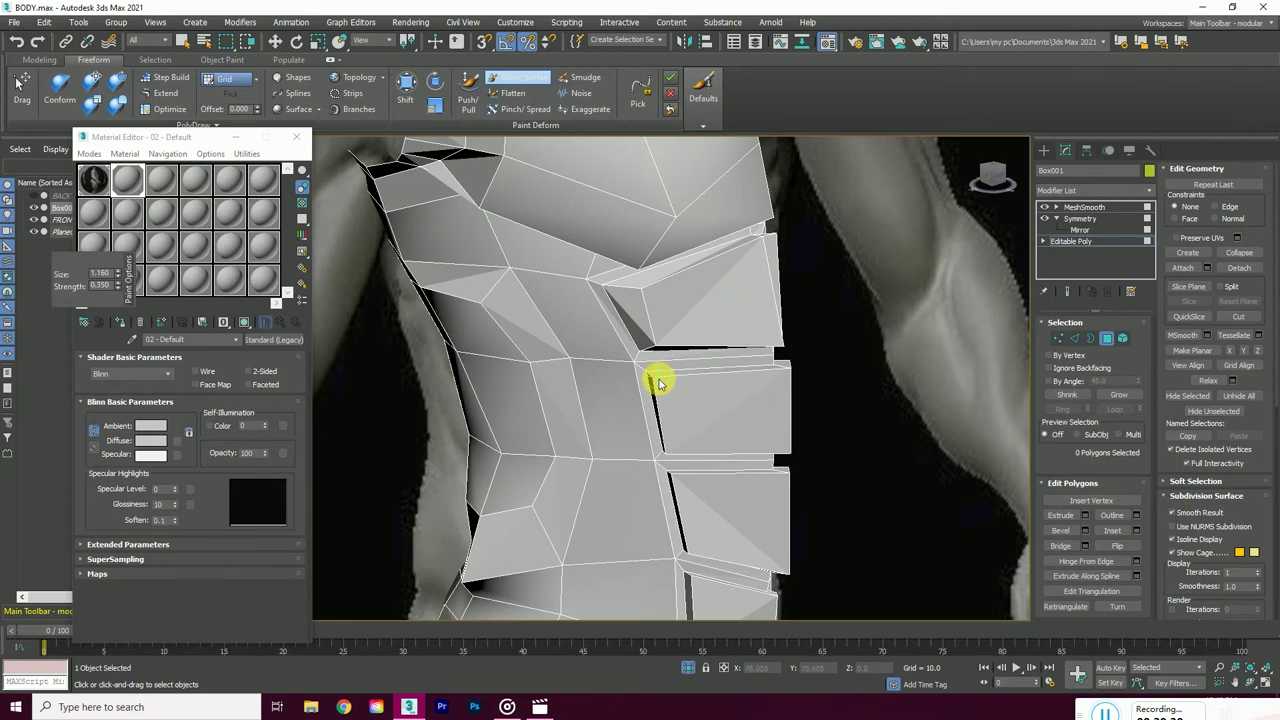
drag(669, 455, 618, 392)
scroll(646, 366, down, 3)
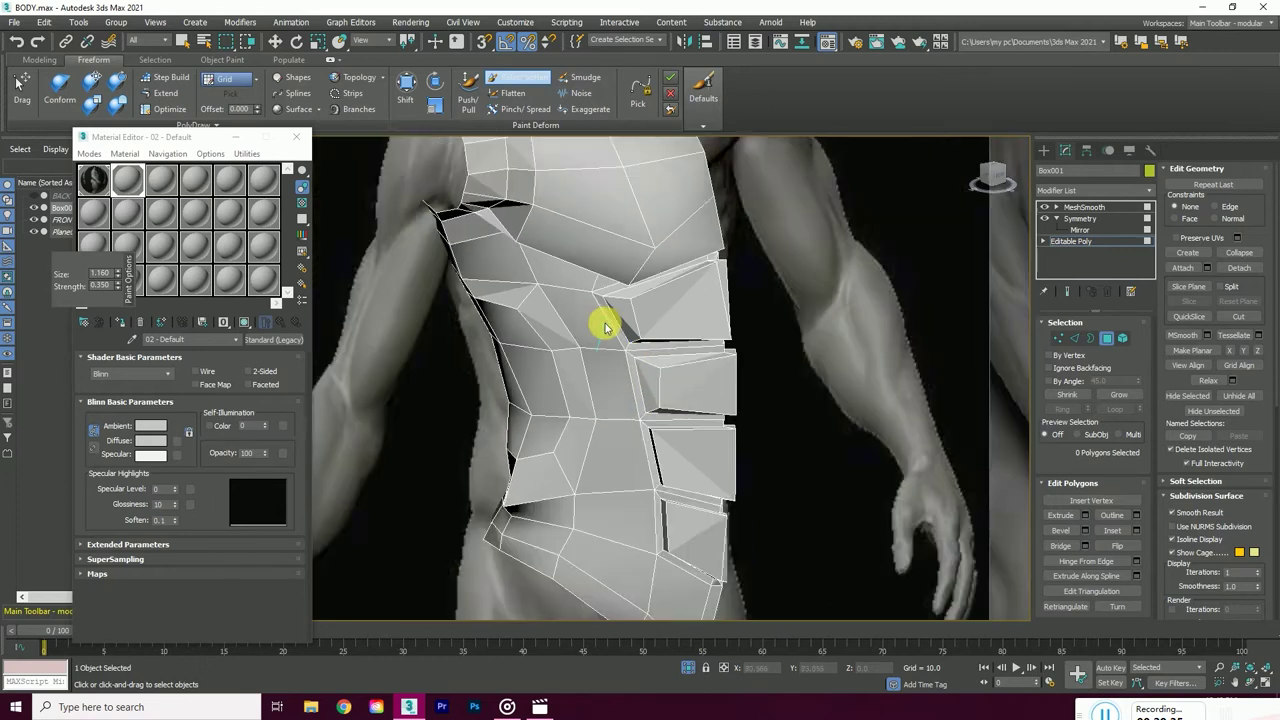
scroll(653, 431, up, 3)
scroll(665, 500, up, 2)
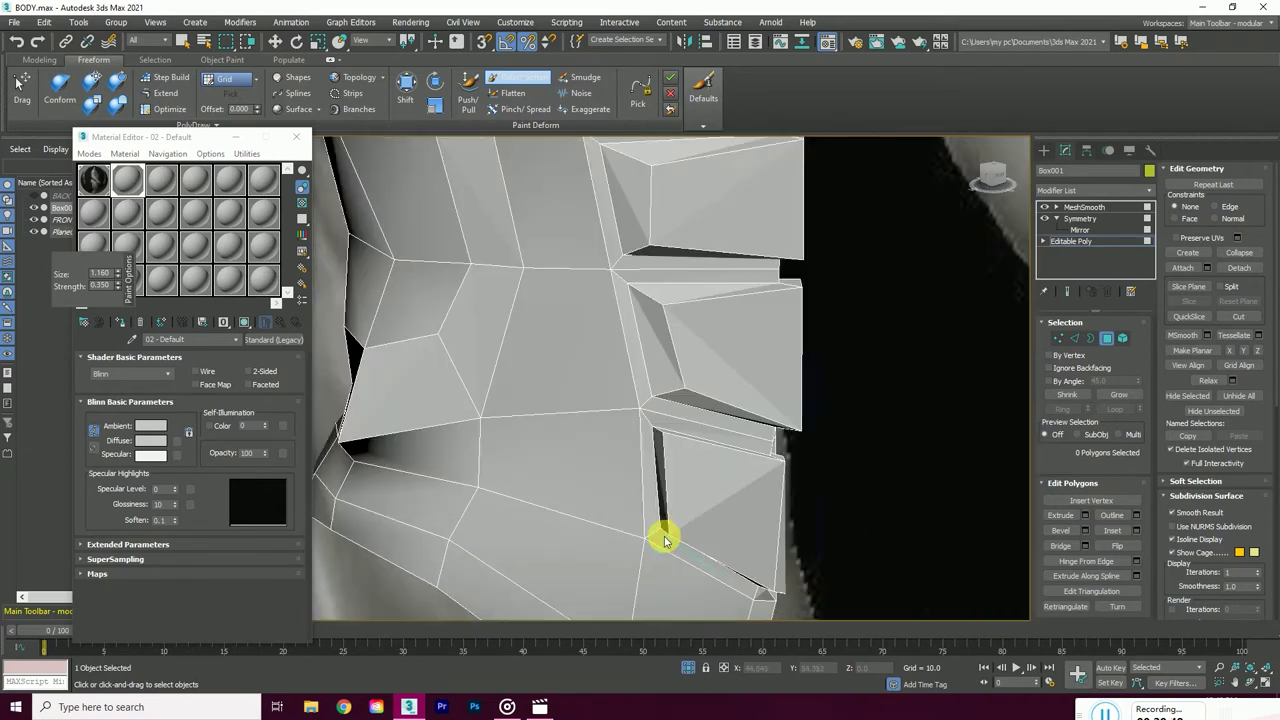
scroll(688, 512, down, 2)
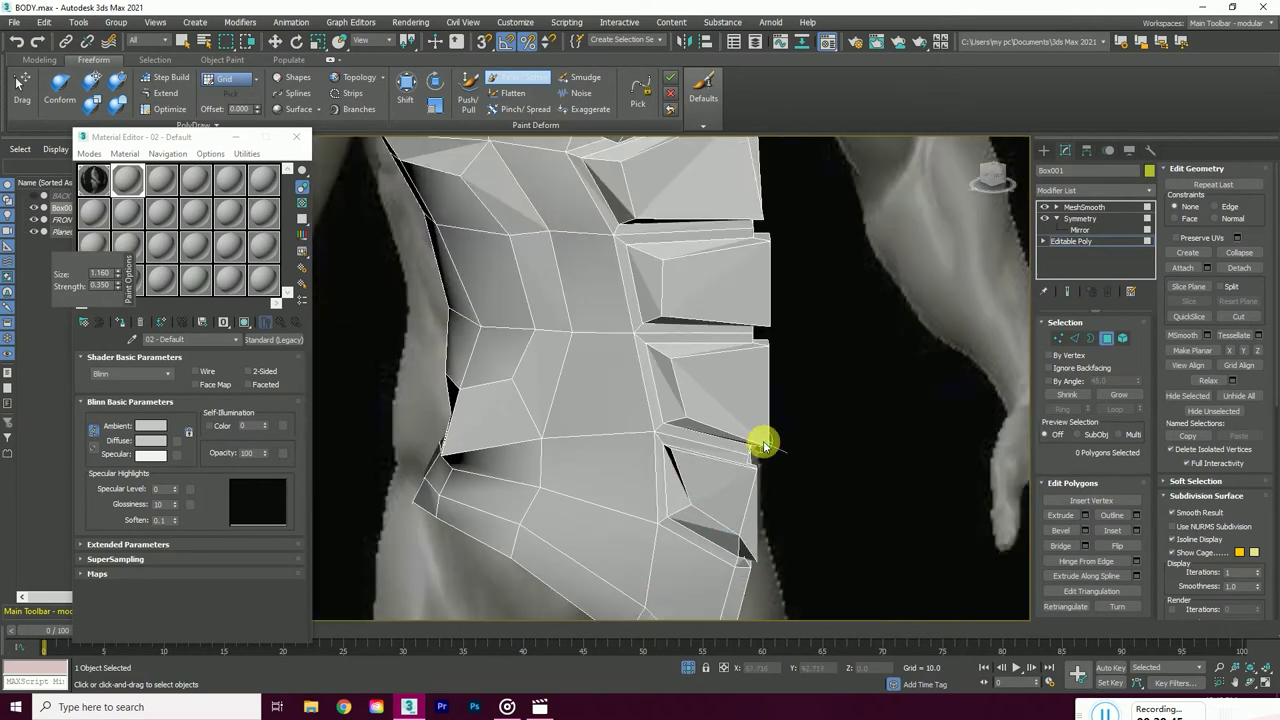
scroll(763, 443, down, 2)
scroll(709, 206, down, 3)
scroll(680, 289, up, 5)
scroll(680, 289, down, 1)
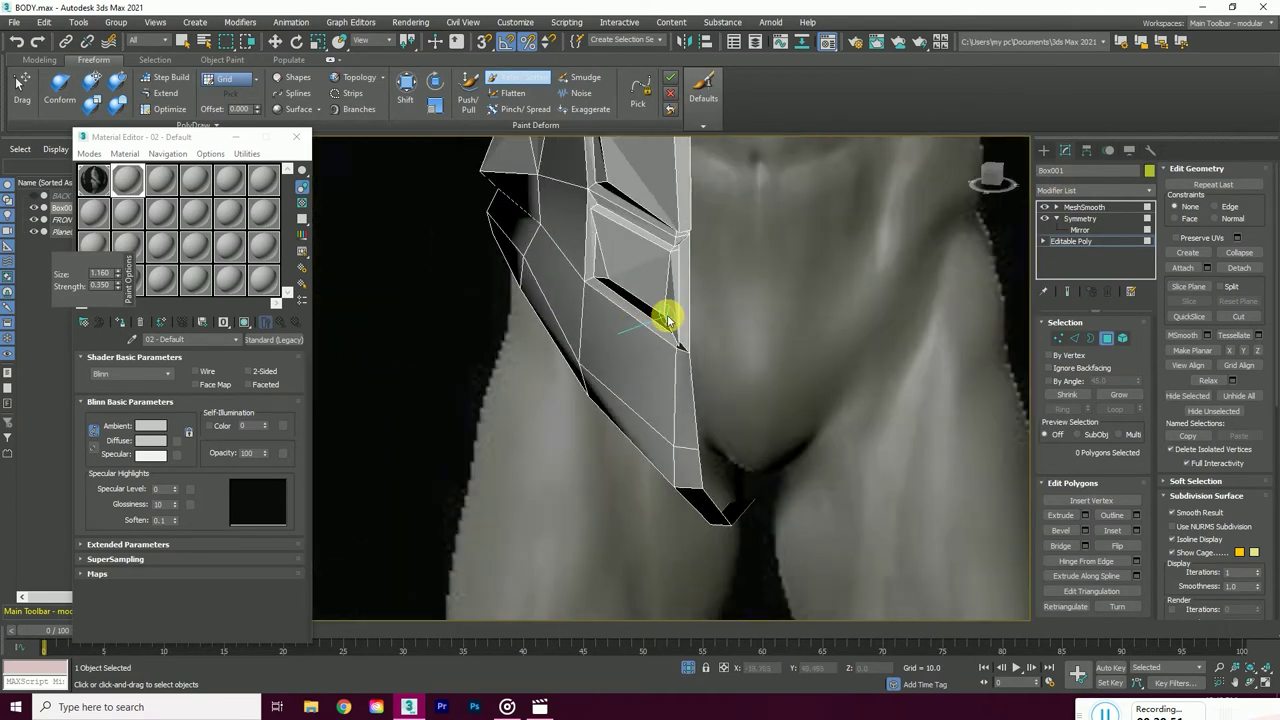
scroll(929, 200, down, 1)
scroll(849, 234, up, 1)
scroll(766, 212, up, 2)
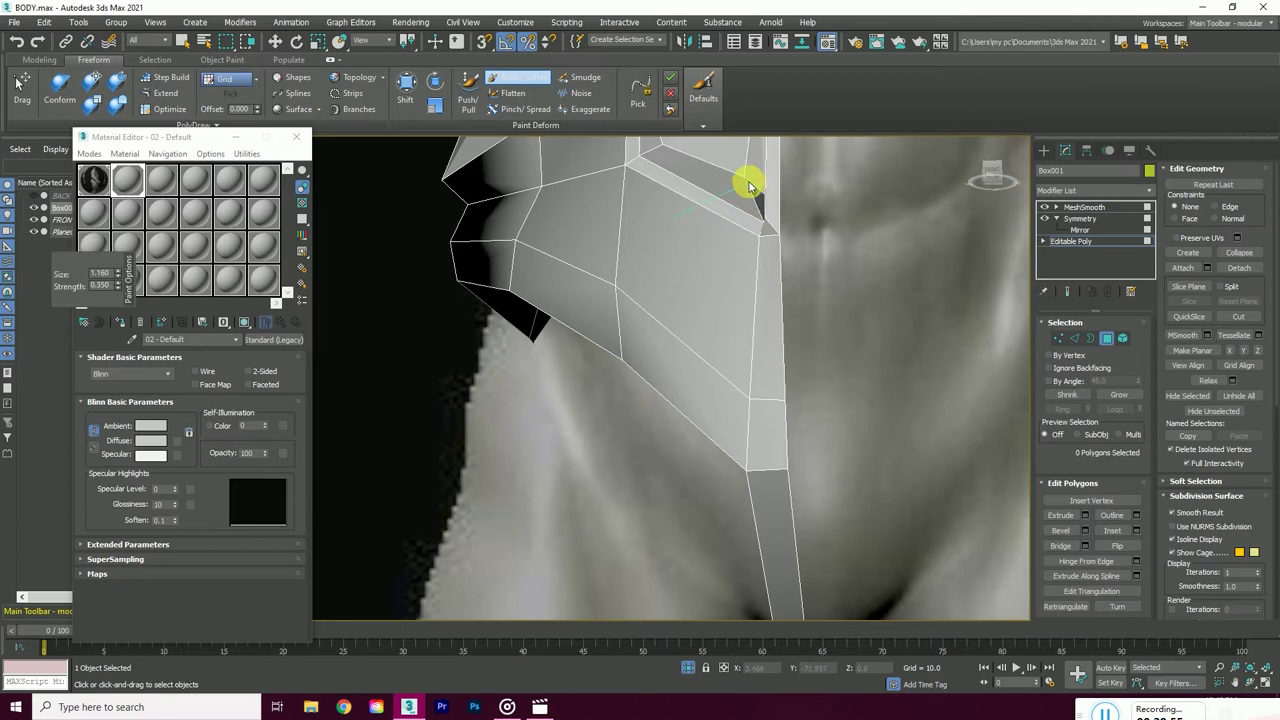
scroll(674, 200, down, 2)
scroll(994, 186, down, 2)
scroll(660, 320, up, 3)
scroll(618, 396, up, 2)
- Orbit around the torso cage to inspect the softened ab panels from several angles
mouse_move(618, 396)
alt+middle_down()
mouse_move(551, 400)
mouse_move(889, 277)
mouse_move(970, 215)
alt+middle_up()
mouse_move(763, 448)
alt+middle_down()
mouse_move(723, 363)
mouse_move(851, 397)
alt+middle_up()
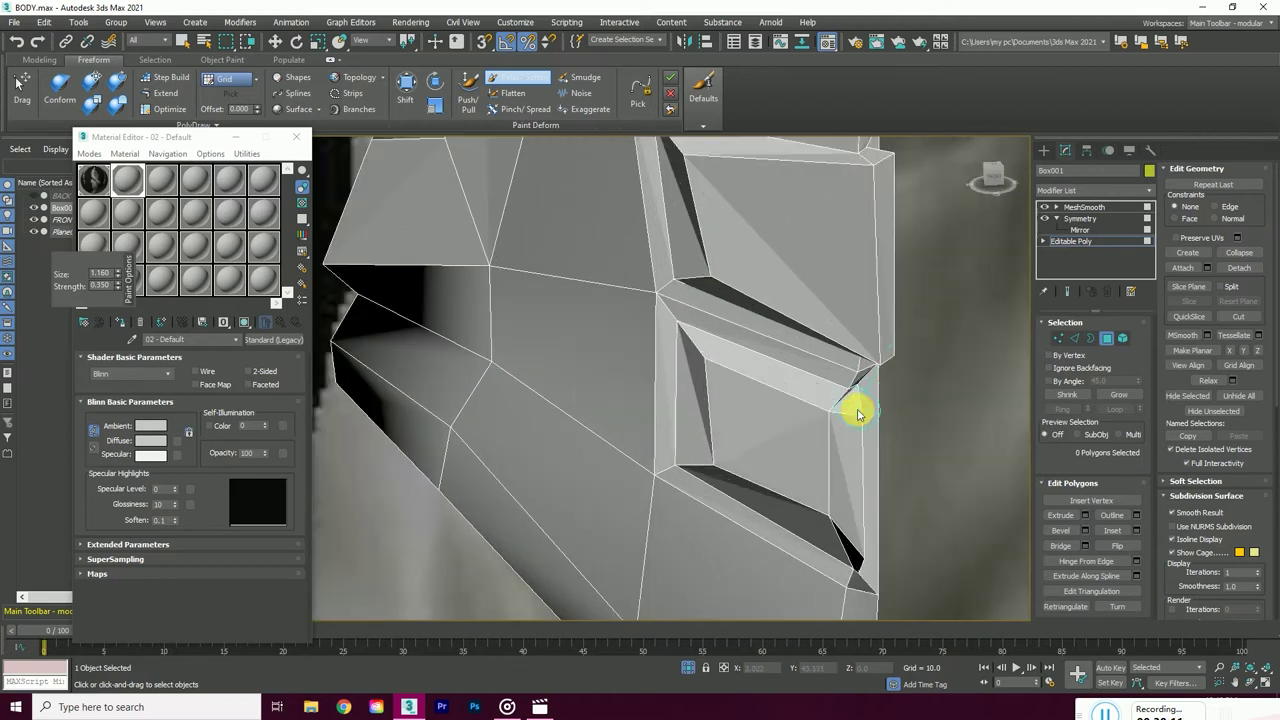
scroll(814, 371, down, 2)
scroll(814, 286, down, 2)
scroll(620, 330, down, 2)
scroll(620, 330, up, 1)
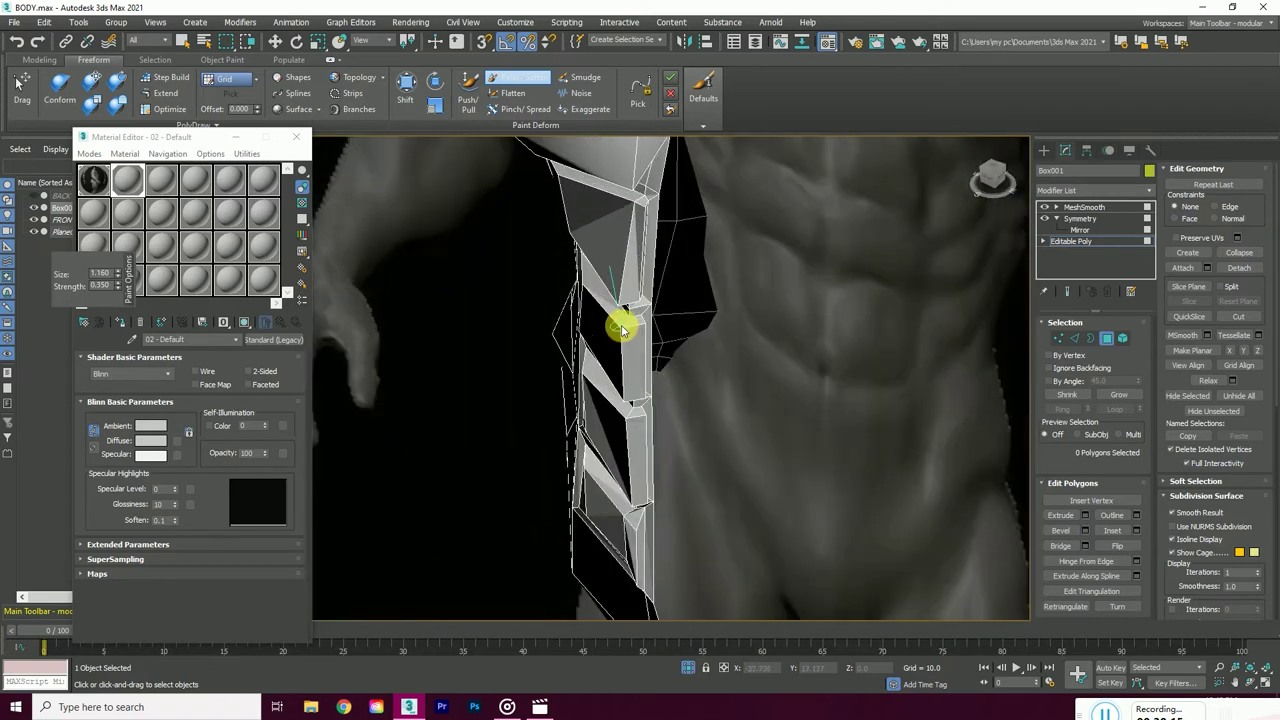
mouse_move(636, 330)
alt+middle_down()
mouse_move(809, 194)
mouse_move(1000, 171)
mouse_move(734, 333)
alt+middle_up()
scroll(666, 206, up, 2)
scroll(672, 206, up, 2)
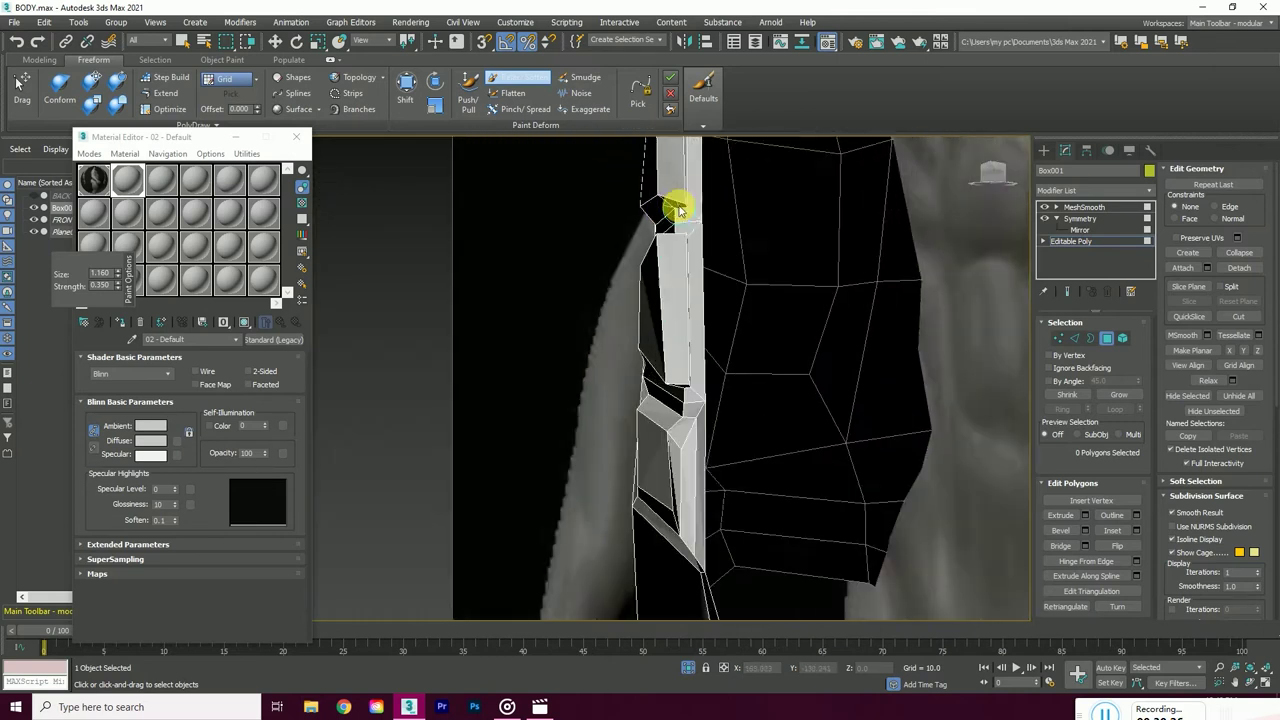
scroll(680, 206, up, 2)
scroll(676, 230, up, 2)
mouse_move(676, 238)
alt+middle_down()
mouse_move(994, 163)
mouse_move(834, 271)
alt+middle_up()
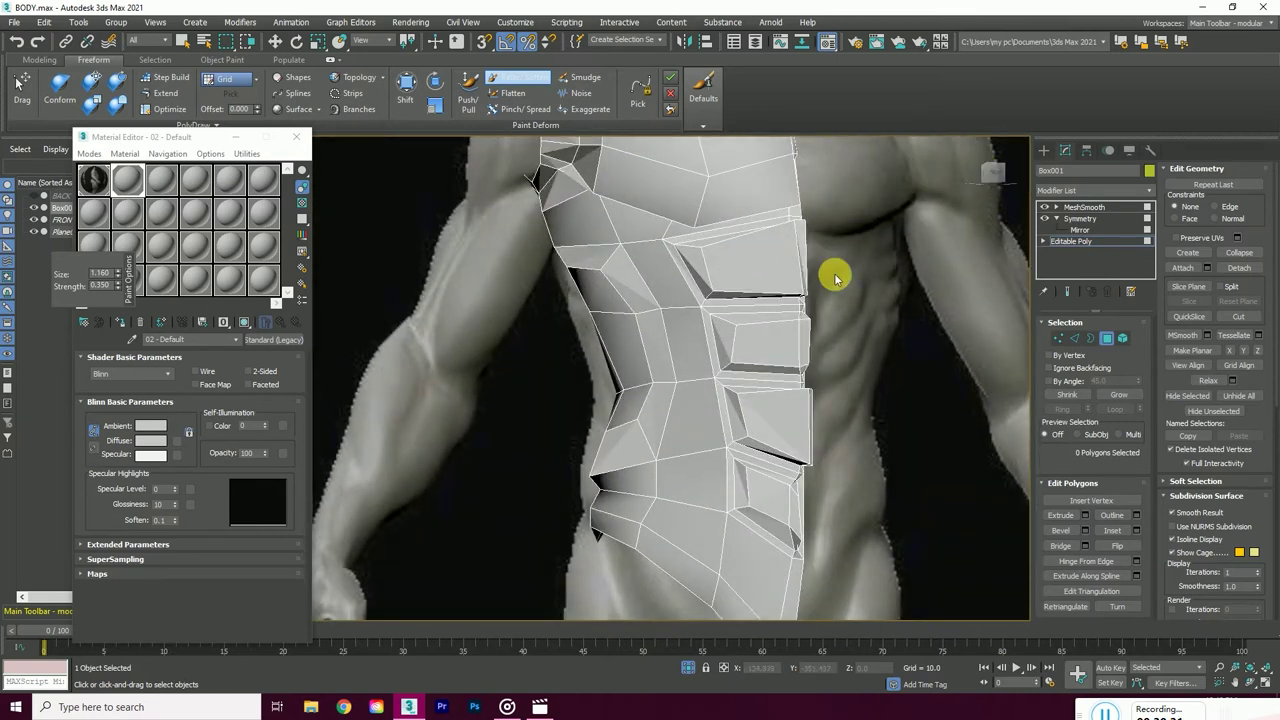
scroll(800, 300, up, 3)
mouse_move(788, 313)
alt+middle_down()
mouse_move(800, 286)
mouse_move(1000, 157)
mouse_move(806, 259)
mouse_move(703, 341)
alt+middle_up()
scroll(800, 286, down, 3)
scroll(806, 259, up, 3)
scroll(782, 259, down, 3)
scroll(703, 341, up, 3)
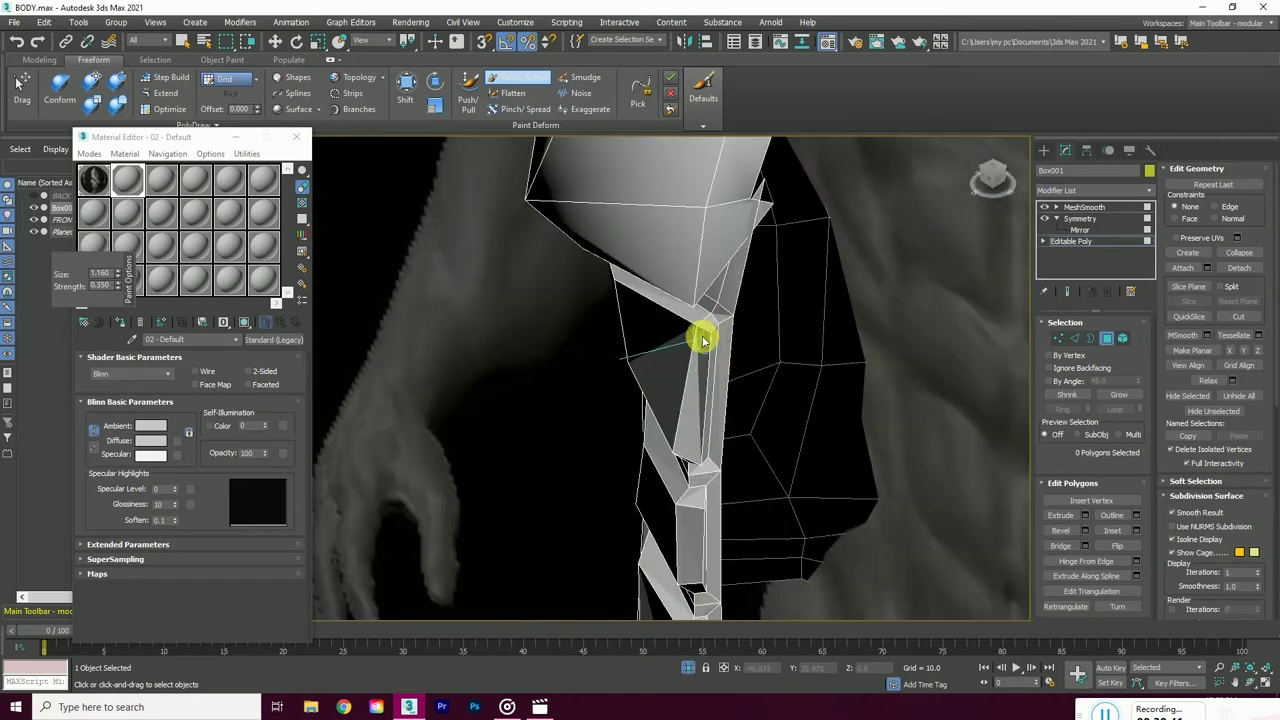
scroll(697, 457, down, 3)
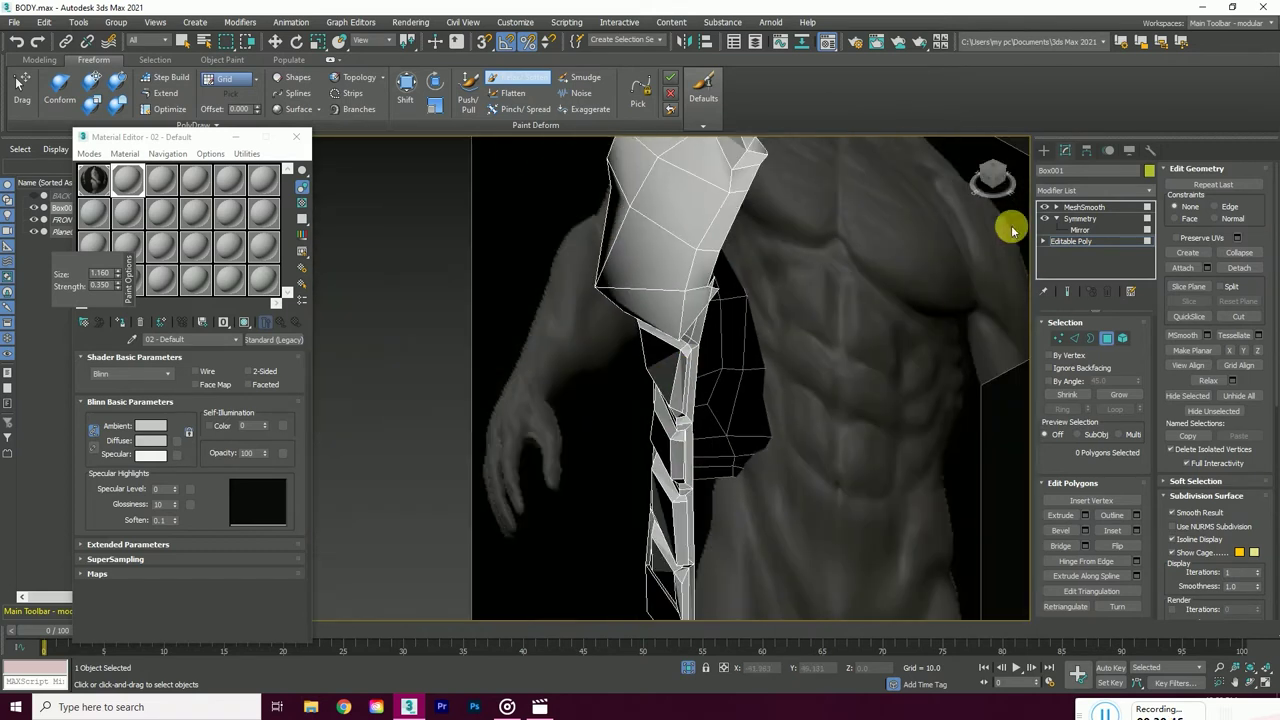
alt+middle_drag(1009, 223, 626, 400)
scroll(777, 289, up, 3)
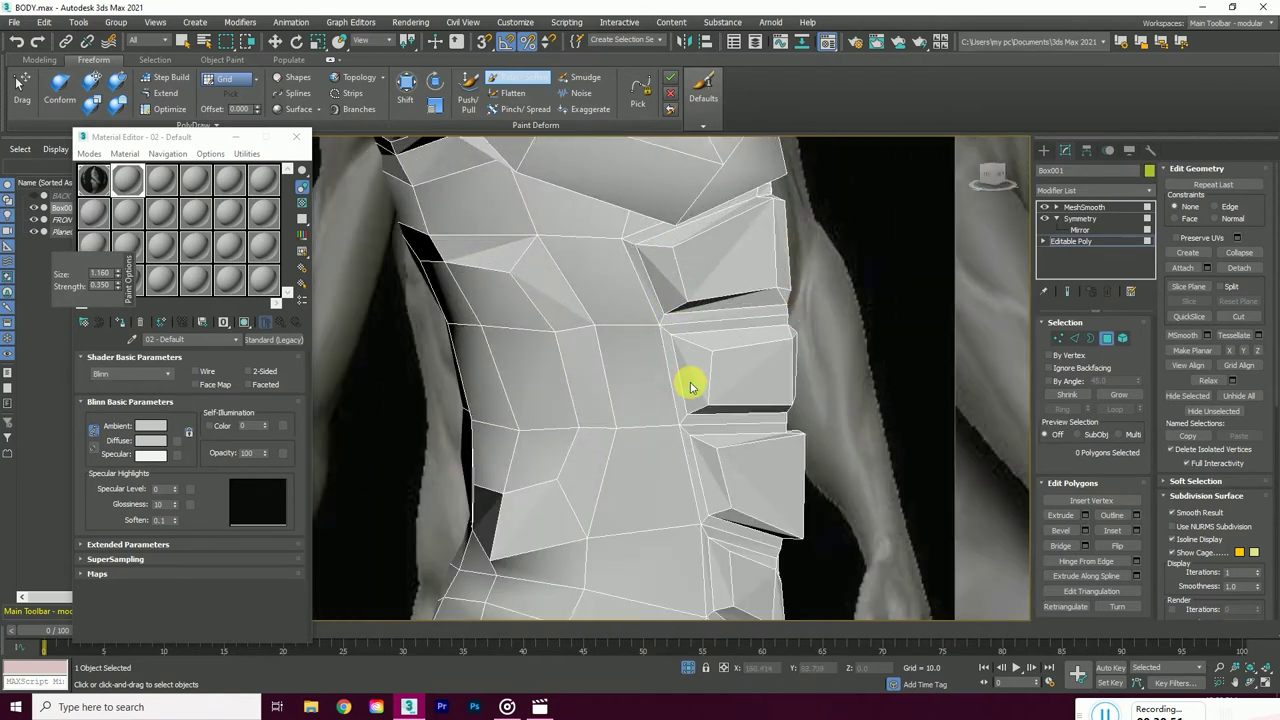
scroll(690, 386, down, 3)
- Preview the smoothed mesh from the front, then return to the low-poly cage
click(1067, 291)
alt+middle_drag(929, 340, 991, 177)
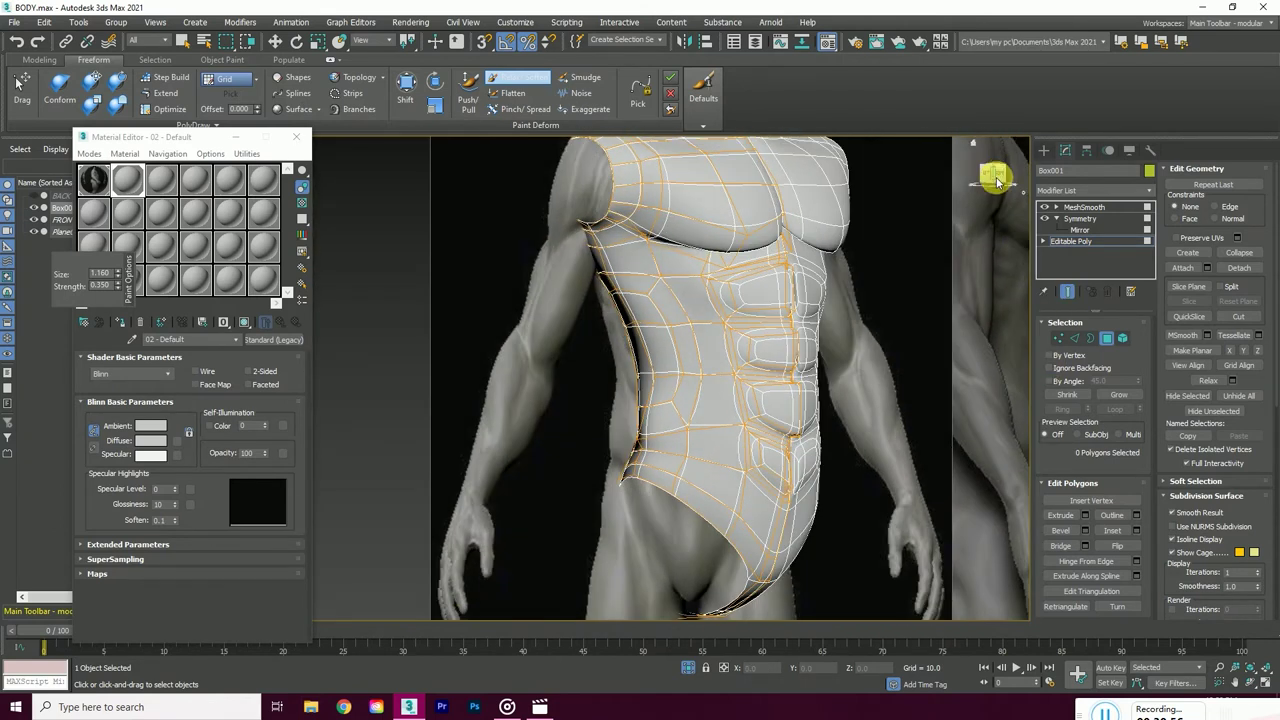
scroll(793, 280, up, 3)
scroll(803, 425, up, 2)
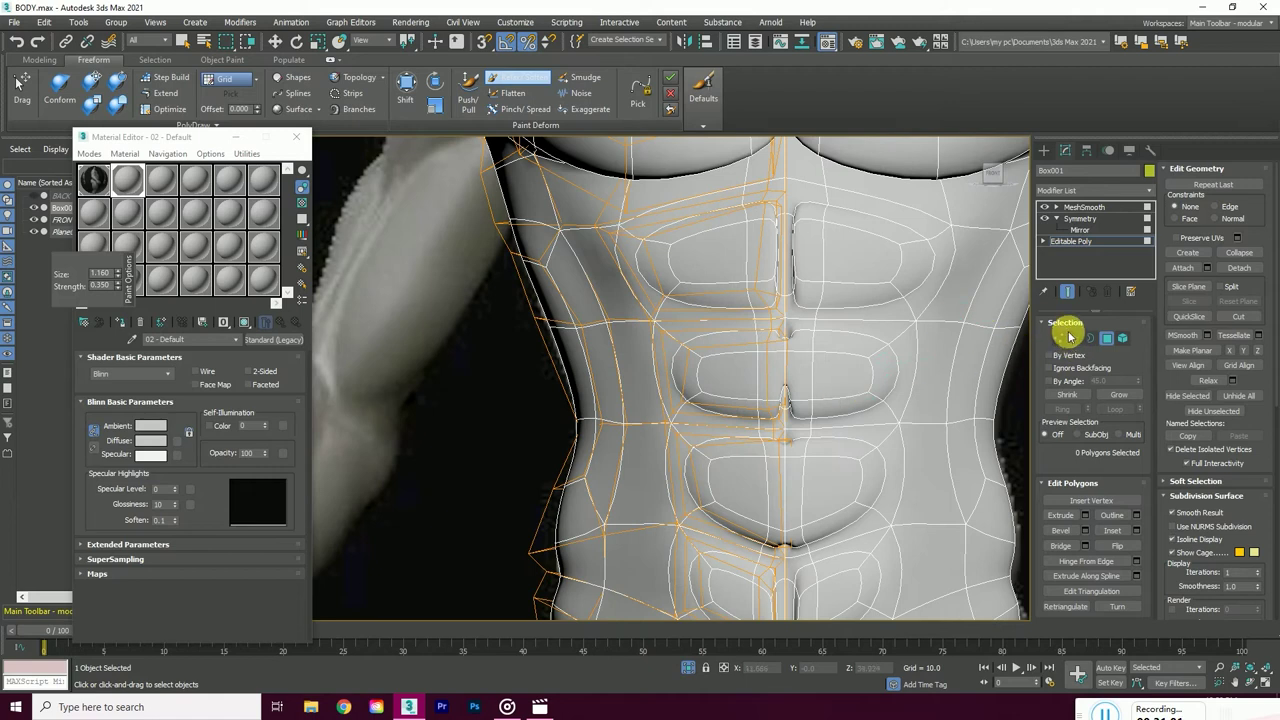
click(1067, 296)
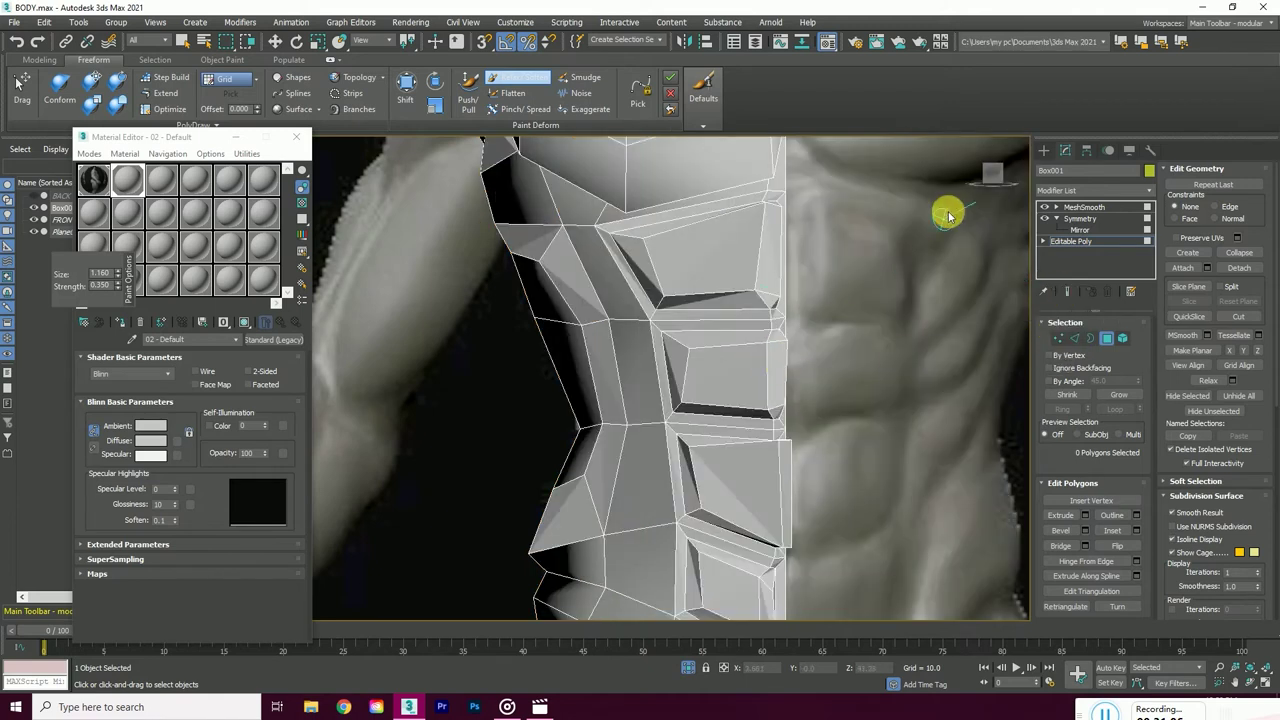
scroll(837, 303, down, 3)
click(1058, 338)
scroll(663, 391, up, 3)
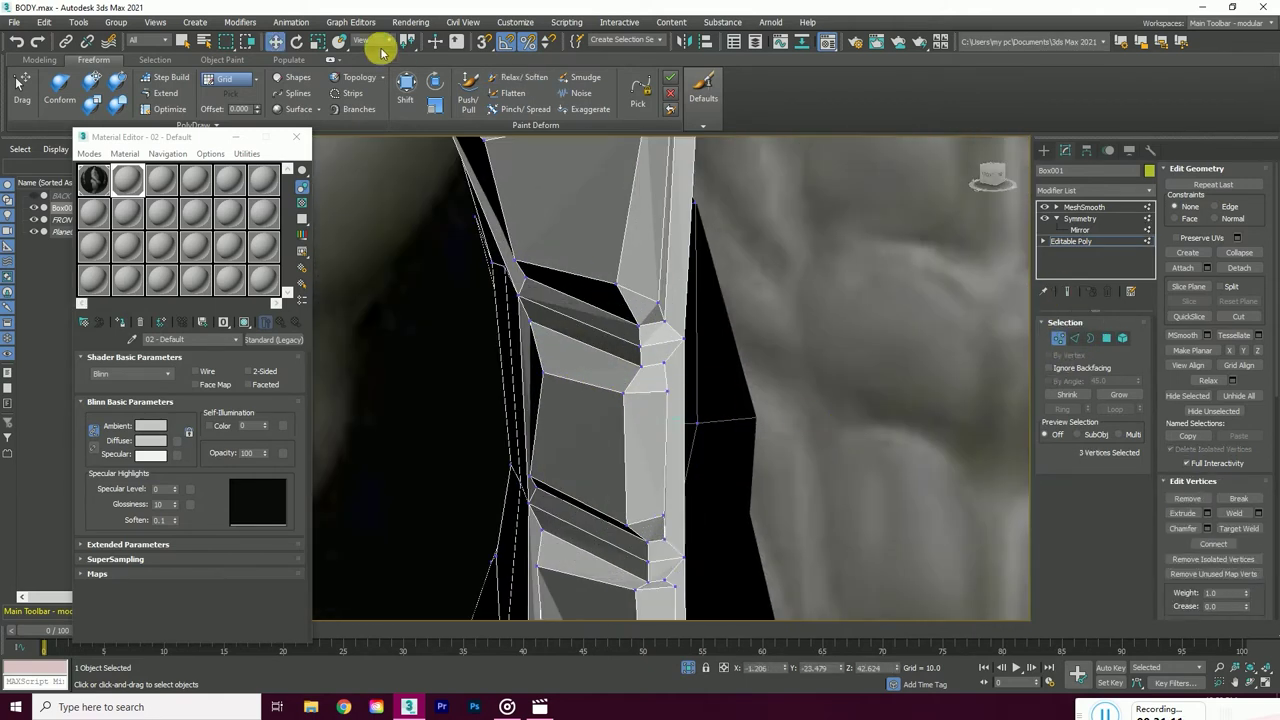
- Select the two centre-line abdomen vertices and compare the cage against the smoothed result
click(663, 509)
click(1067, 291)
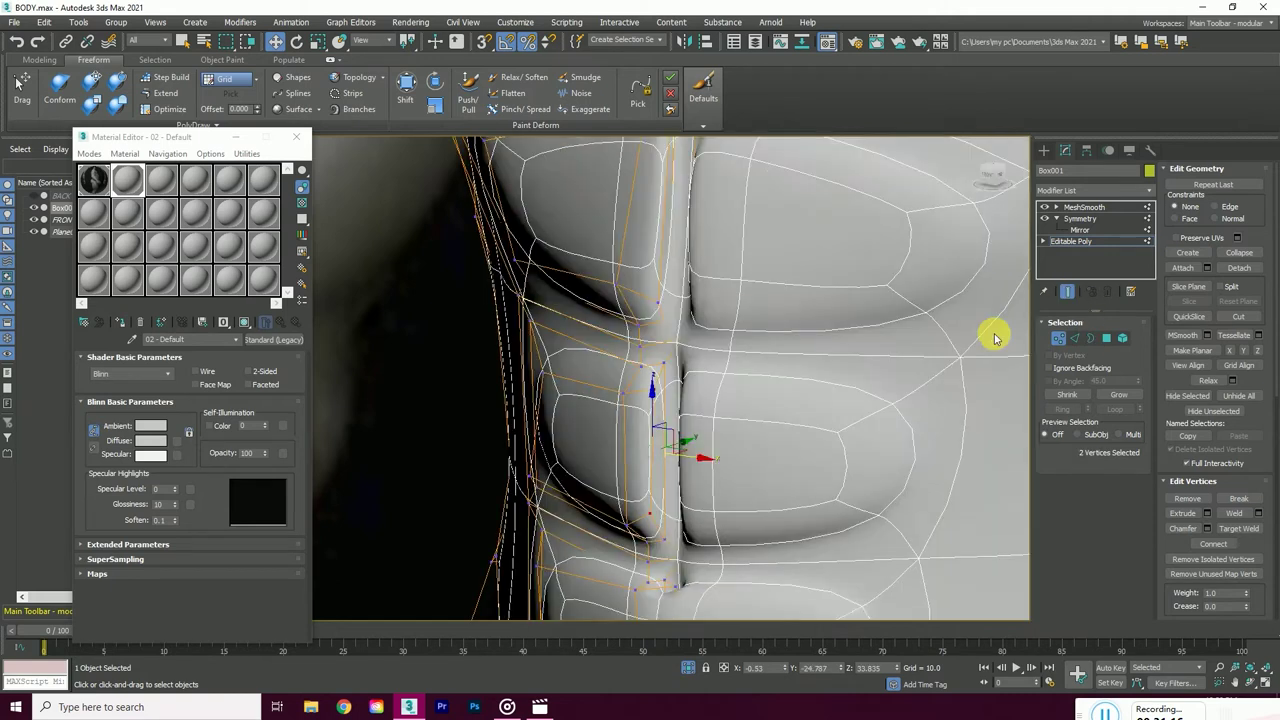
scroll(781, 421, down, 2)
scroll(780, 489, down, 2)
scroll(780, 489, up, 6)
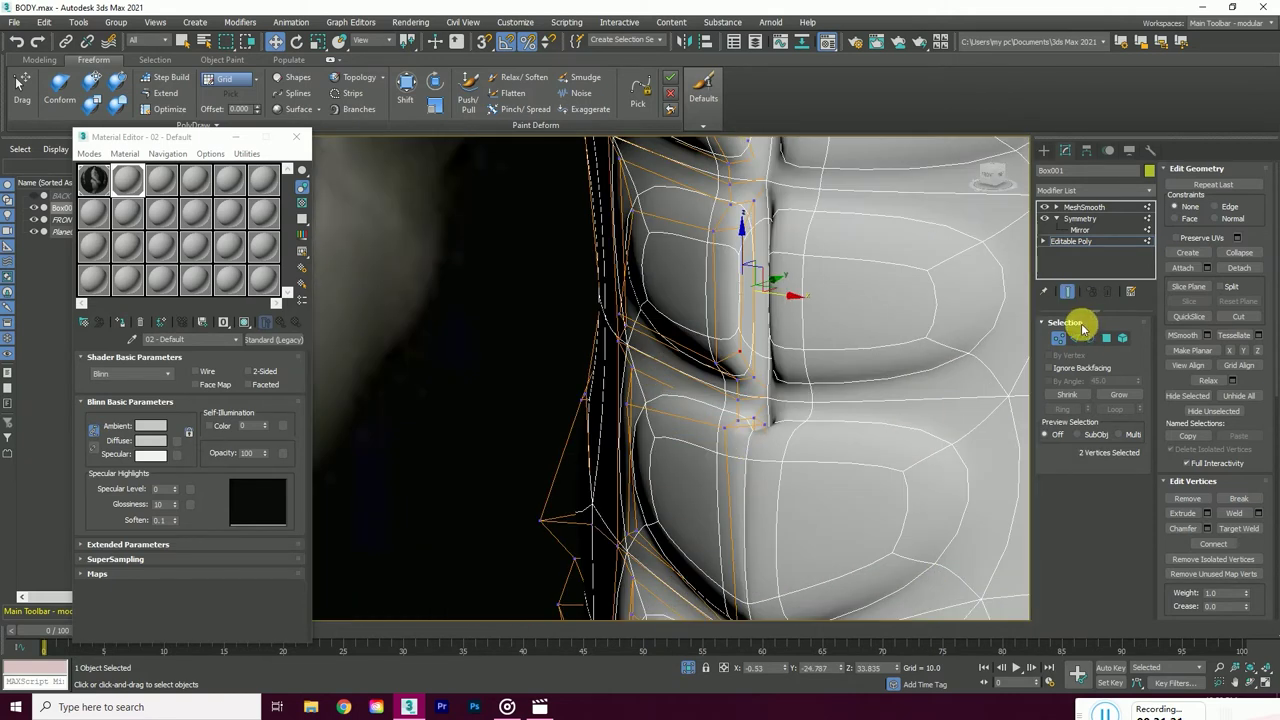
click(1067, 291)
scroll(820, 409, down, 3)
scroll(820, 409, up, 3)
click(1067, 291)
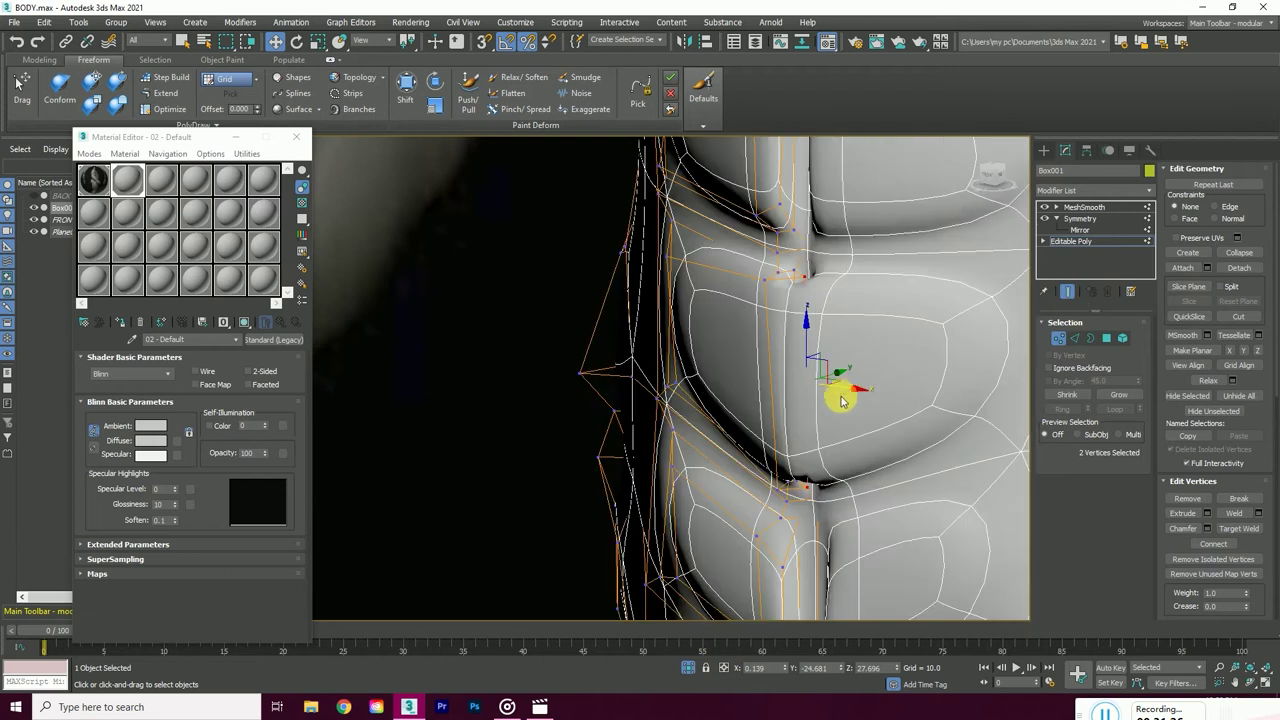
scroll(820, 400, down, 2)
scroll(800, 408, up, 2)
scroll(1000, 360, down, 5)
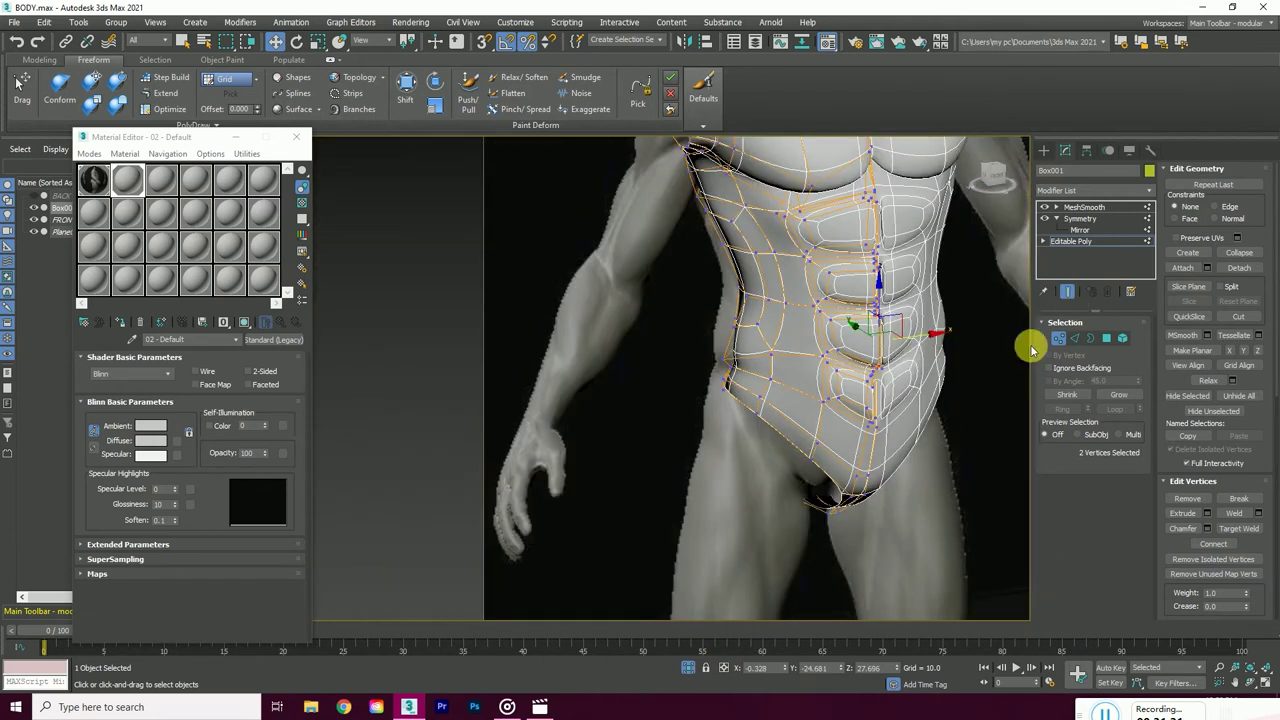
- Apply a quad-menu command to the cage edges, then clear the edge selection
click(1069, 291)
key(2)
right_click(849, 400)
click(741, 464)
click(1069, 291)
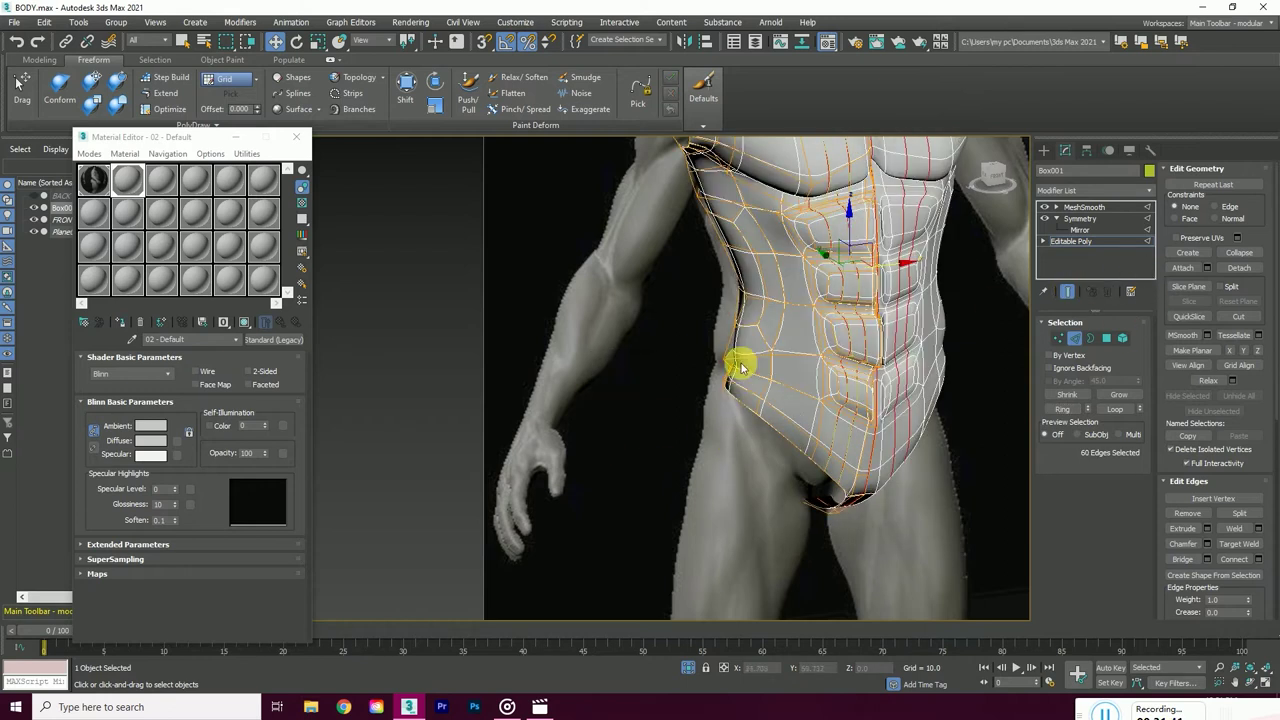
scroll(895, 345, down, 3)
- Return to a straight front view and pick the Relax/Soften brush
click(991, 188)
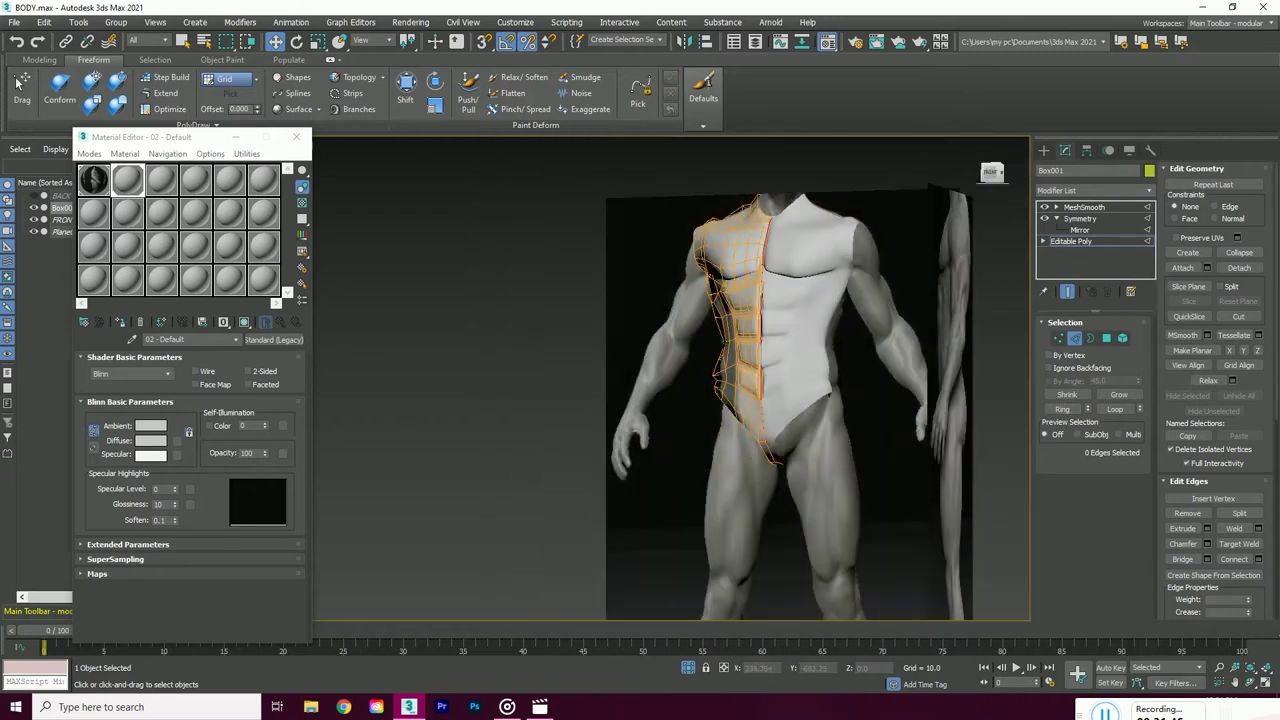
click(517, 77)
scroll(829, 309, up, 5)
scroll(557, 291, up, 3)
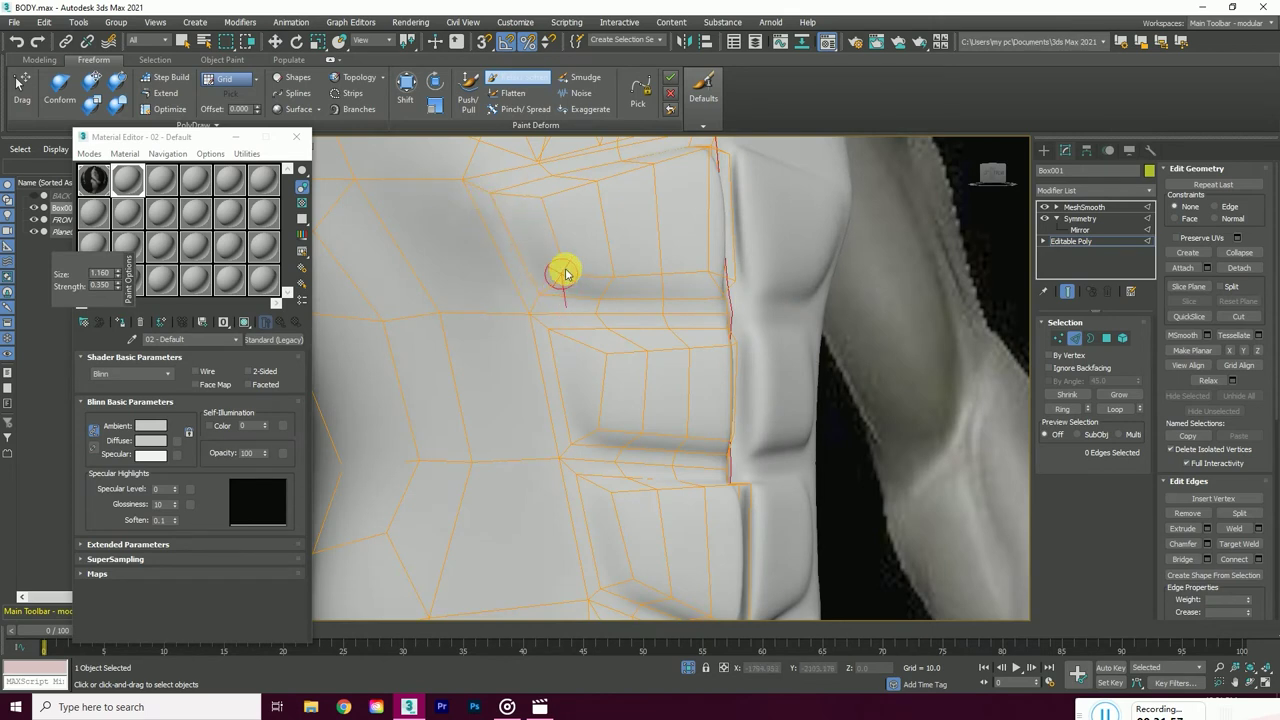
- Cut a new edge along the side strip's ridge down to its lower end
scroll(716, 276, down, 3)
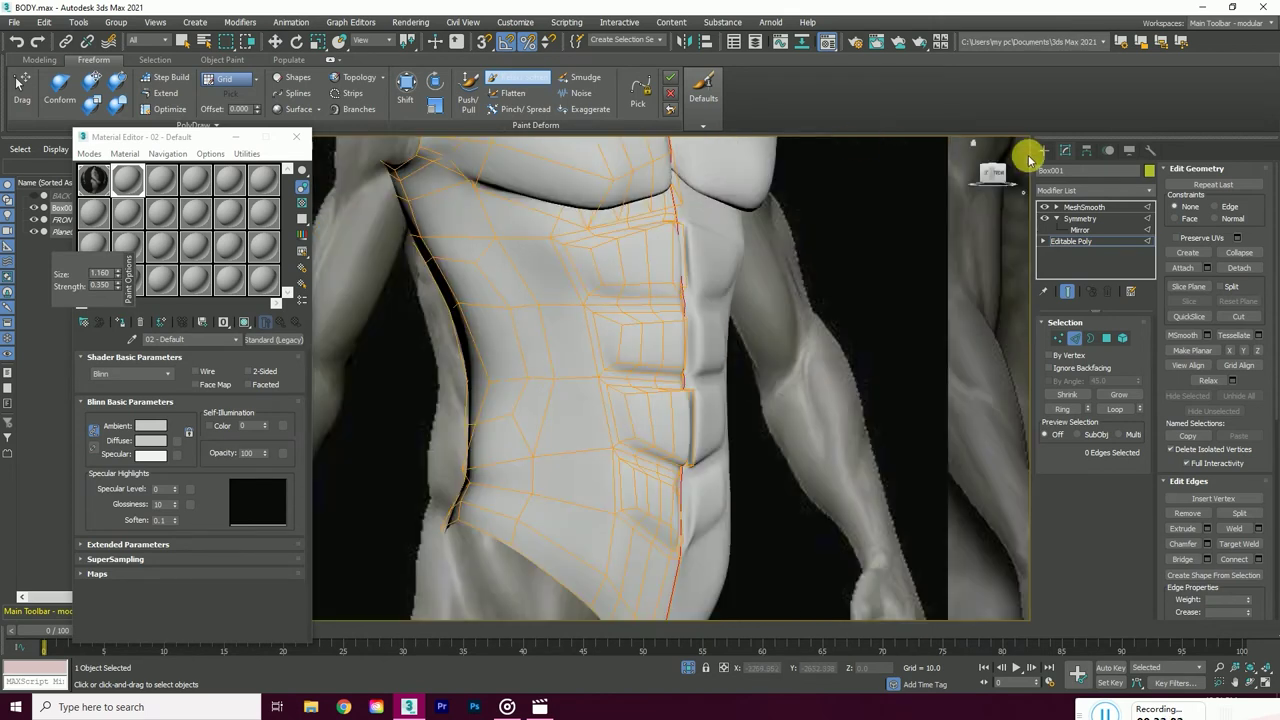
click(1023, 163)
scroll(503, 314, up, 3)
scroll(520, 312, up, 2)
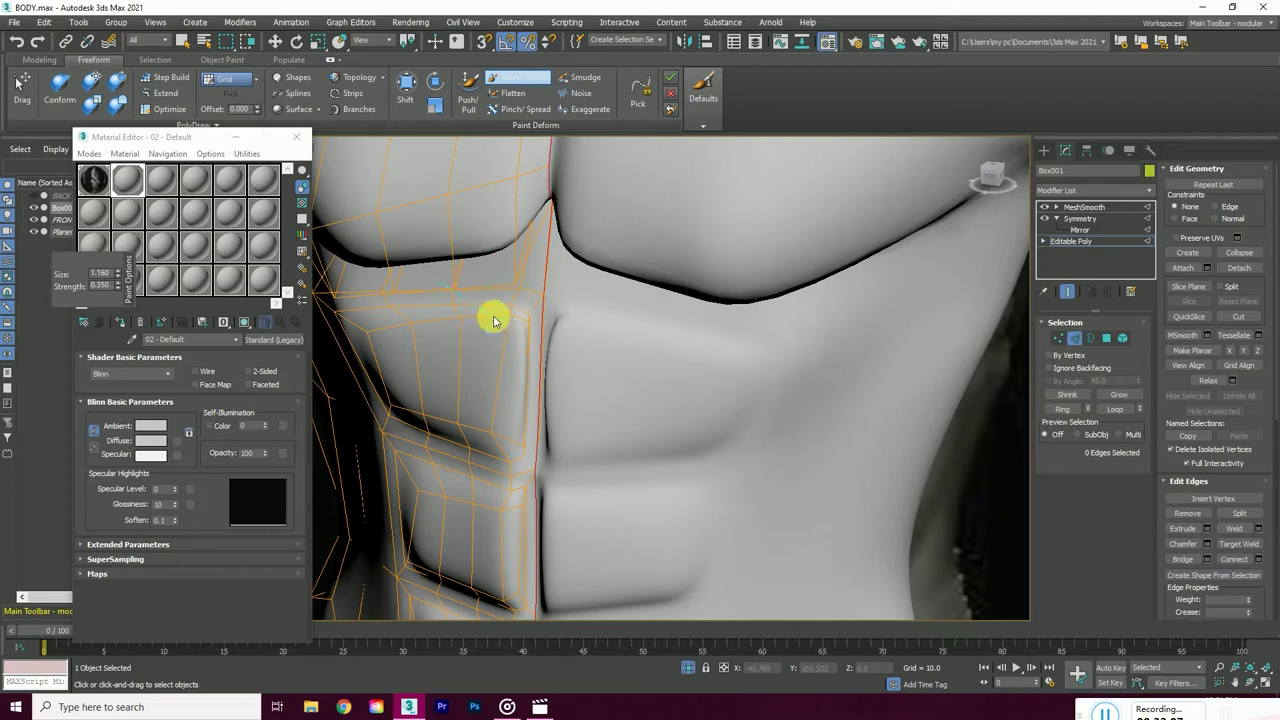
key(shift+z)
scroll(749, 367, up, 2)
scroll(594, 329, up, 2)
scroll(634, 477, up, 4)
click(498, 505)
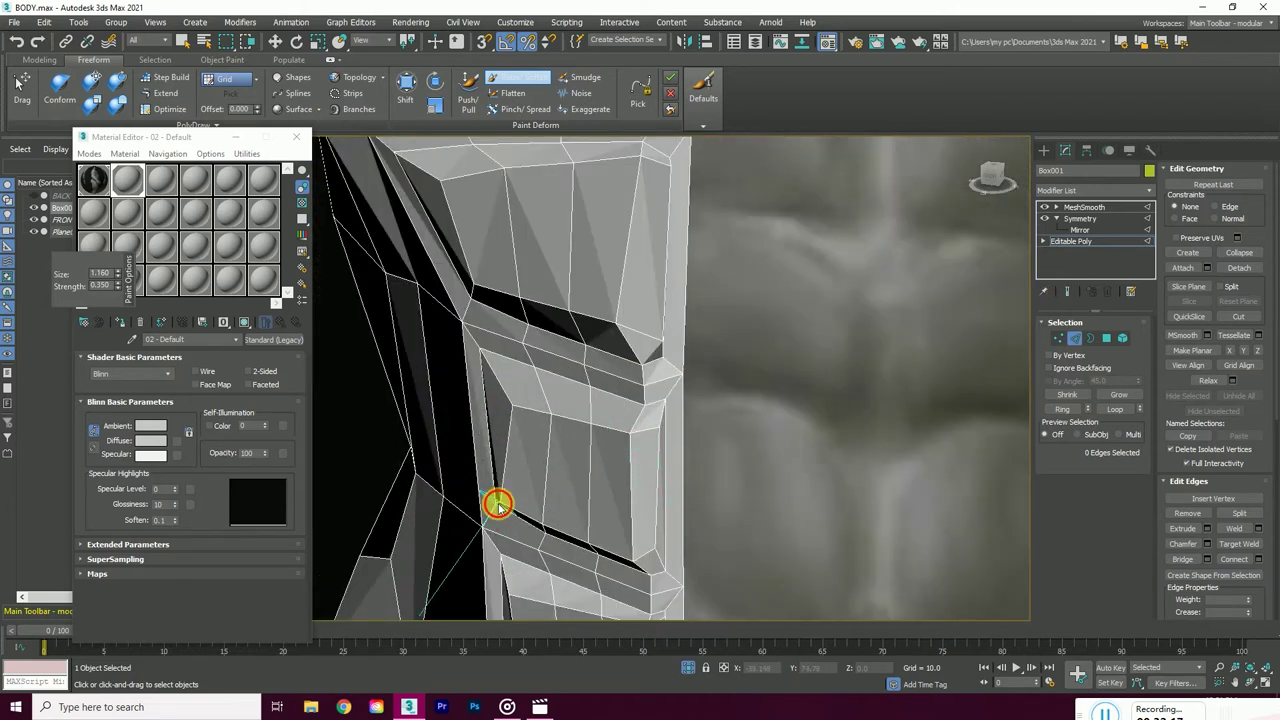
click(539, 505)
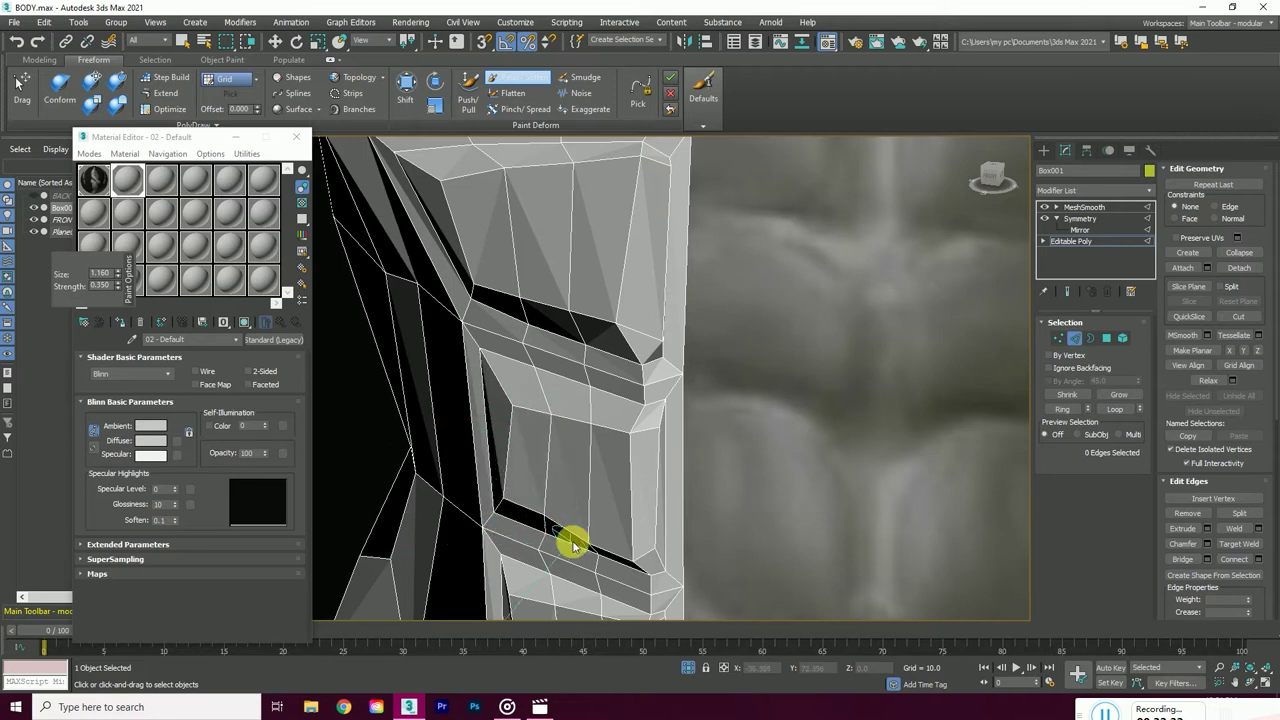
click(634, 565)
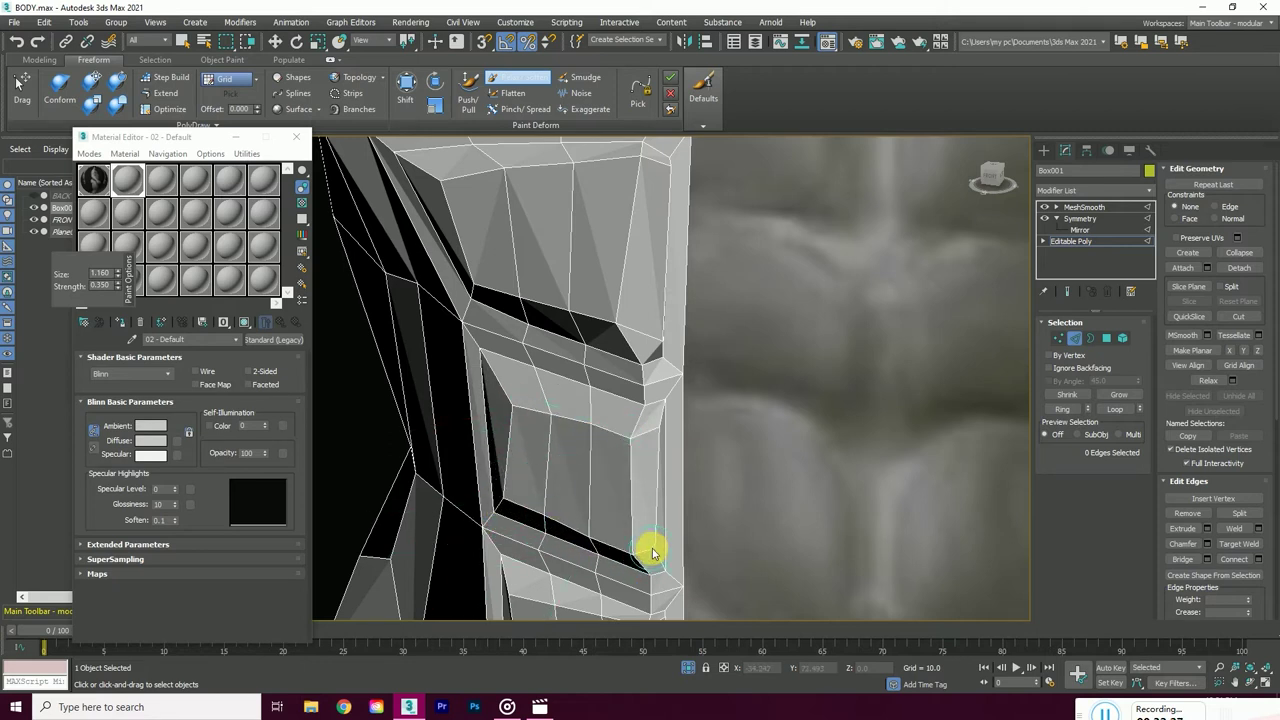
- Orbit around the side strip to check the new cut from several angles
scroll(660, 430, up, 2)
mouse_move(686, 414)
alt+middle_down()
mouse_move(986, 177)
mouse_move(509, 289)
alt+middle_up()
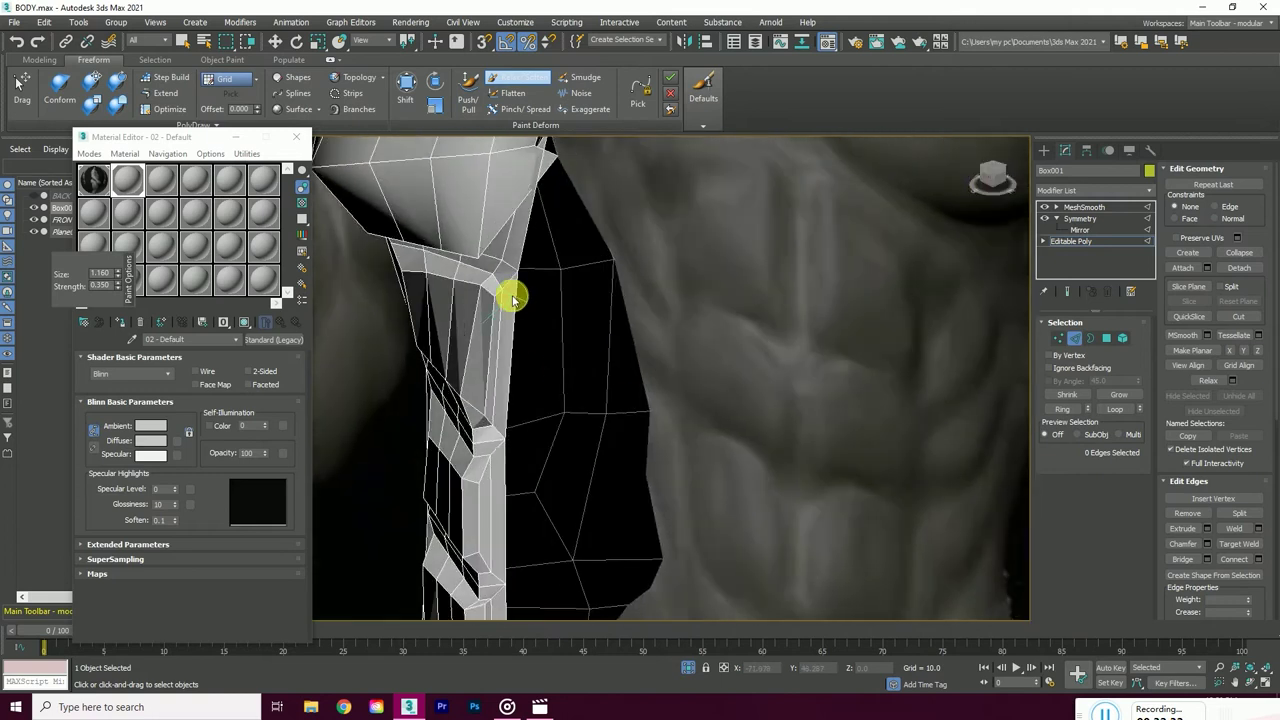
scroll(455, 388, up, 2)
alt+middle_drag(455, 388, 847, 217)
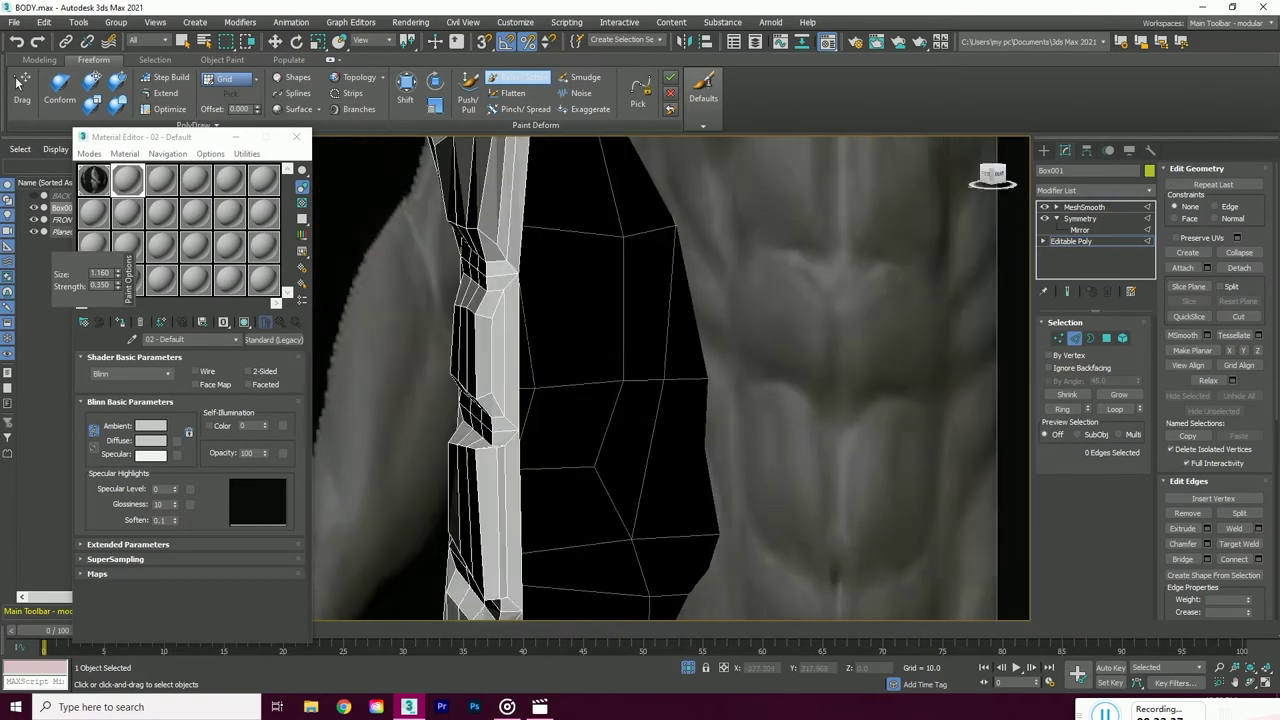
scroll(520, 334, up, 2)
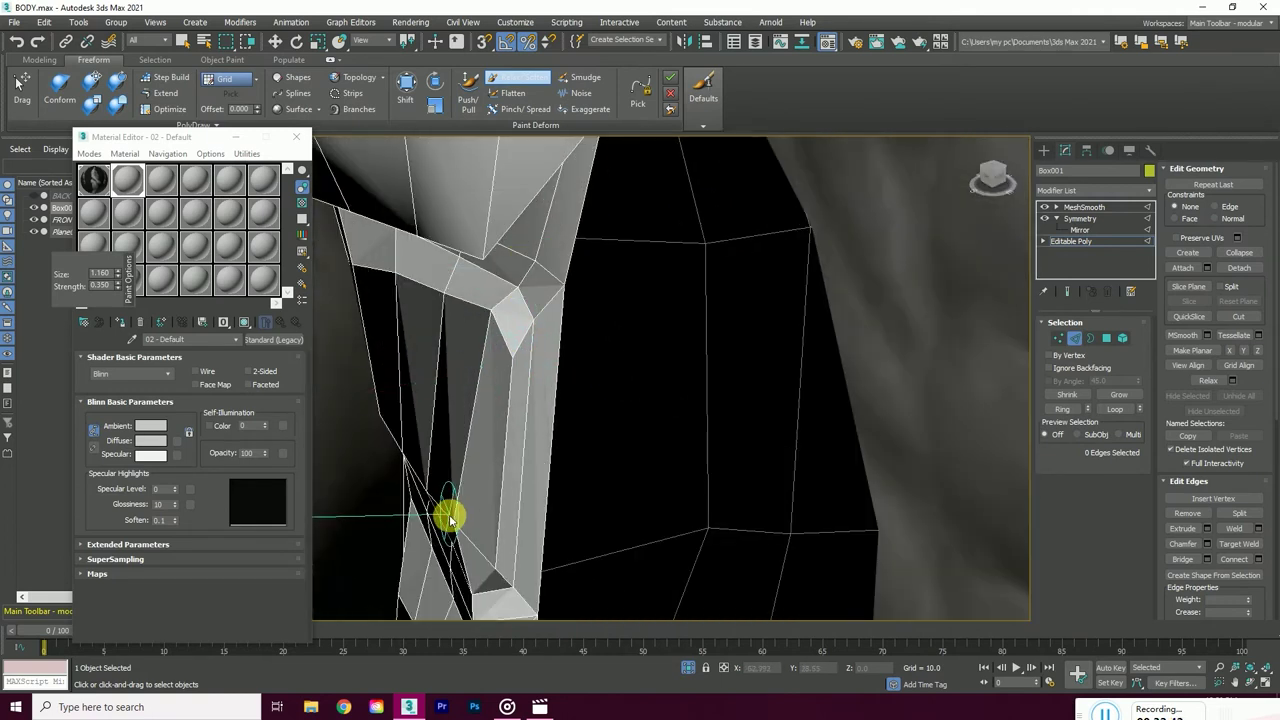
scroll(549, 476, up, 1)
scroll(549, 476, down, 3)
alt+middle_drag(549, 476, 811, 340)
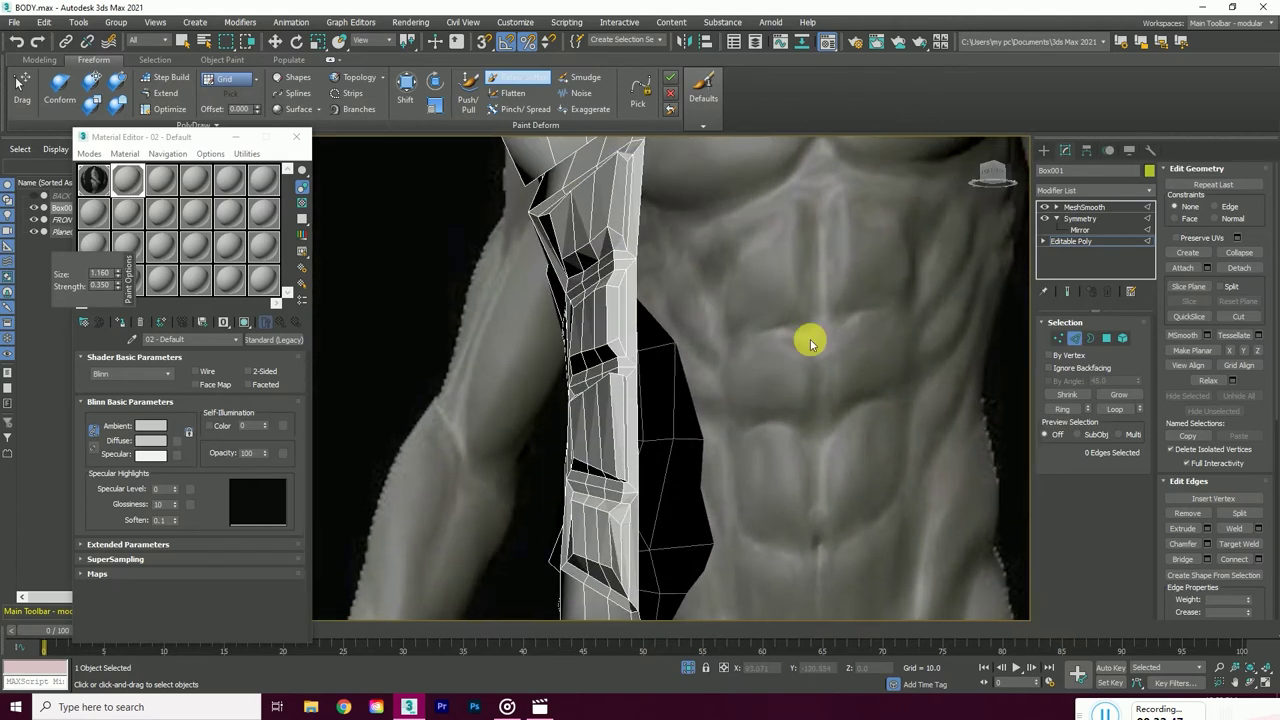
scroll(588, 432, up, 3)
scroll(606, 437, down, 4)
scroll(834, 417, down, 1)
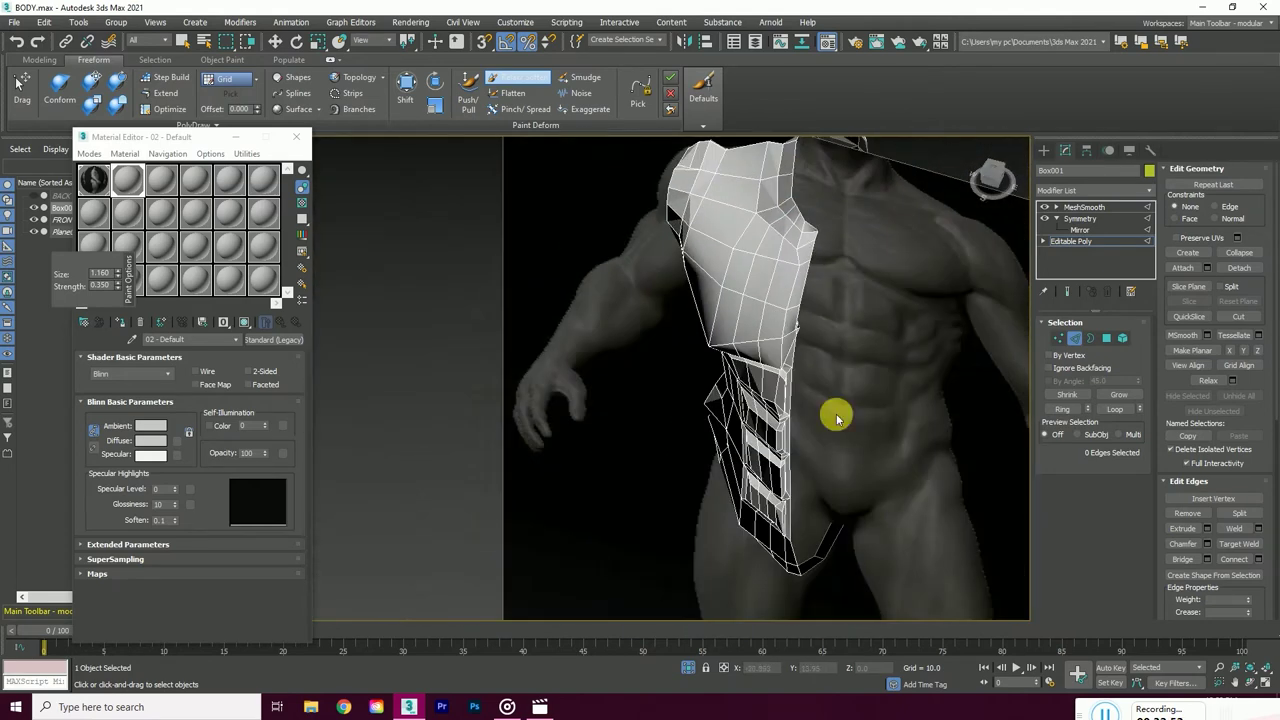
scroll(755, 418, up, 5)
scroll(755, 418, down, 4)
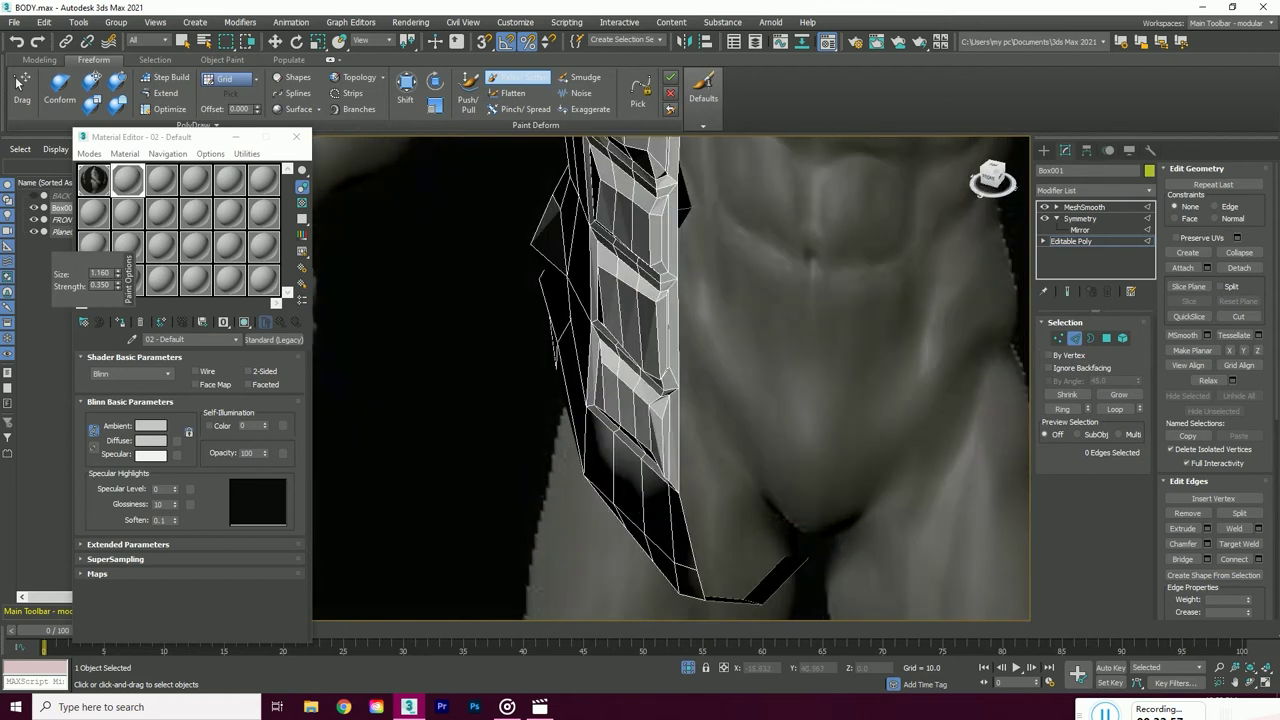
scroll(693, 257, up, 5)
scroll(674, 297, down, 4)
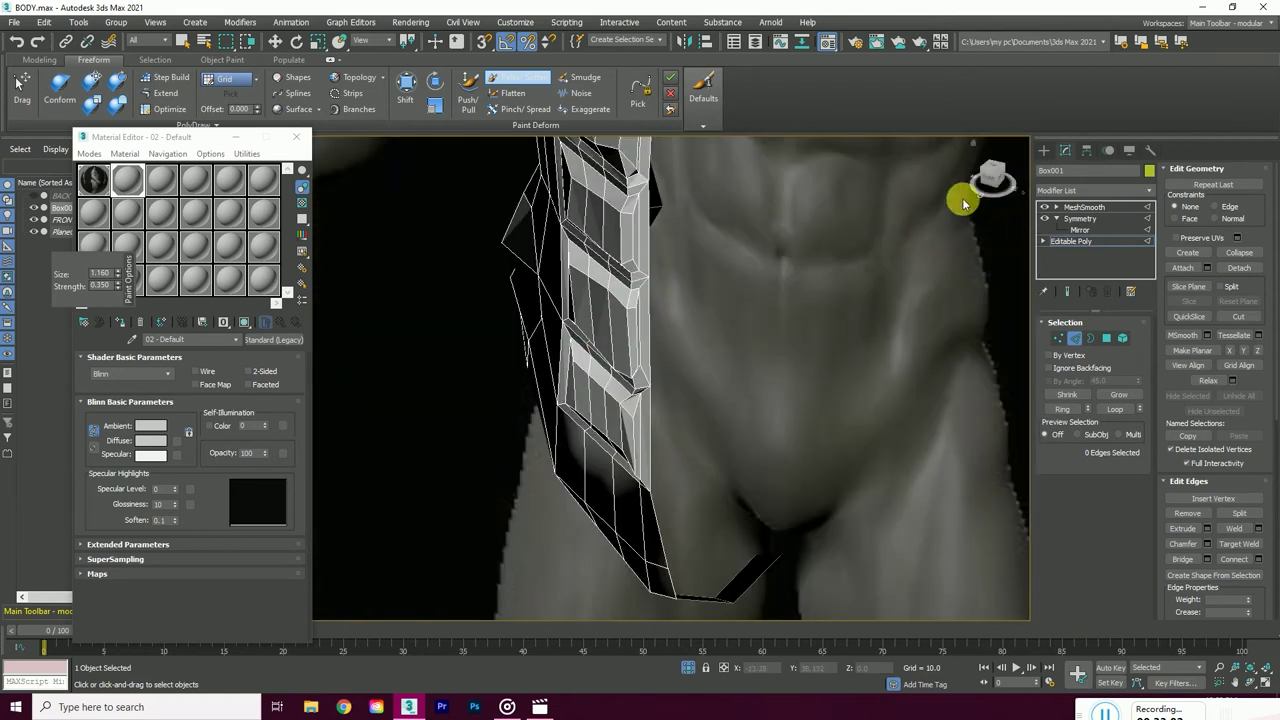
scroll(600, 338, up, 4)
scroll(600, 338, up, 2)
scroll(671, 311, up, 3)
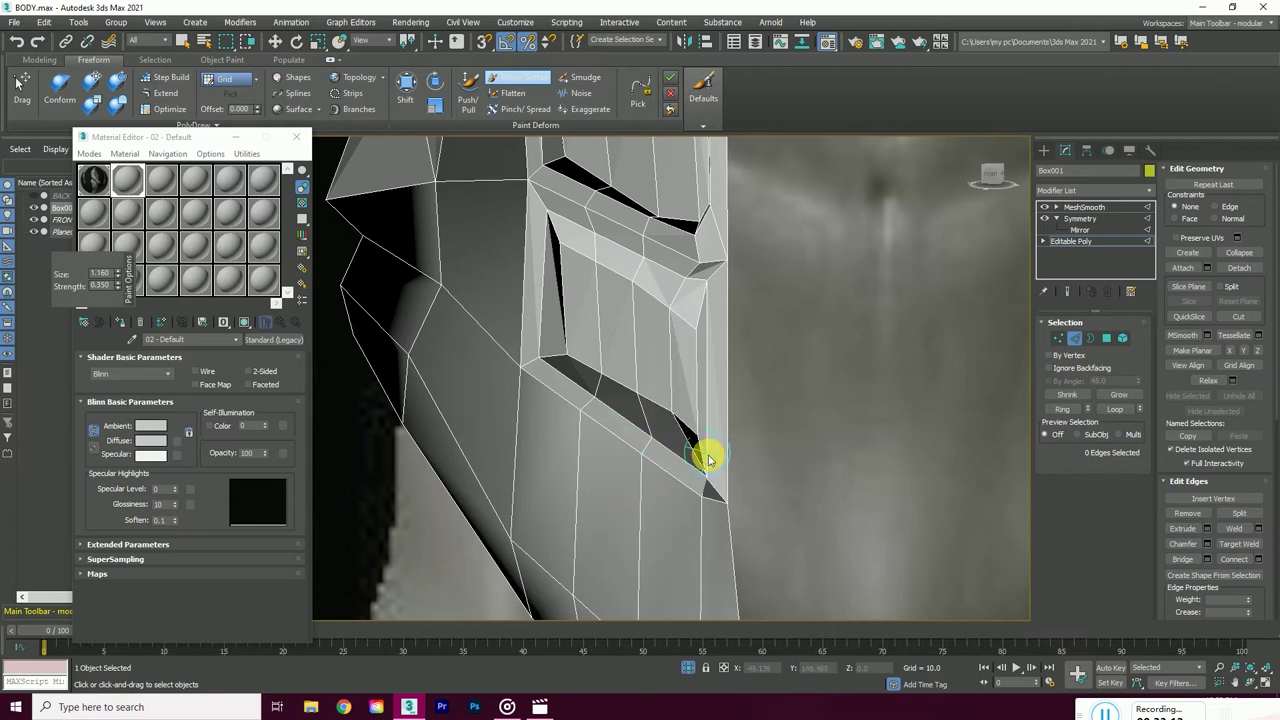
- Turn on Show End Result to display the smoothed torso over its cage
alt+middle_drag(591, 393, 645, 347)
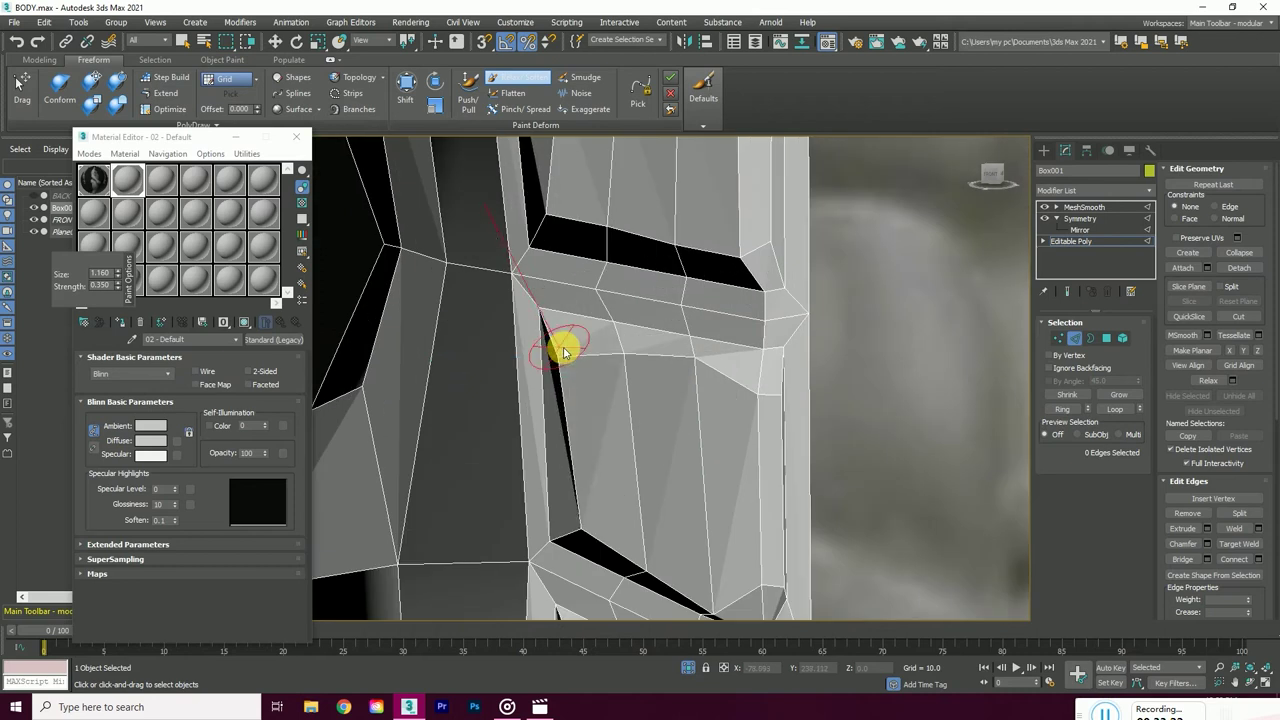
scroll(563, 343, down, 5)
click(1067, 291)
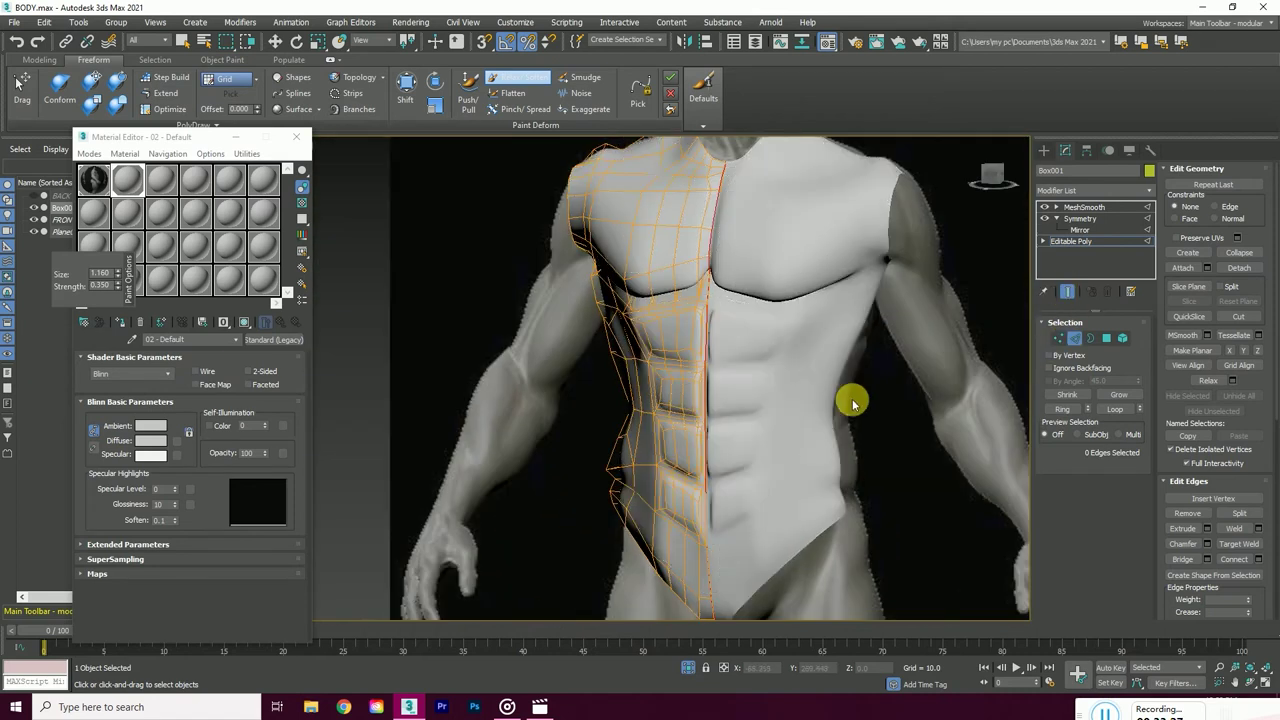
scroll(848, 400, down, 3)
key(ctrl+d)
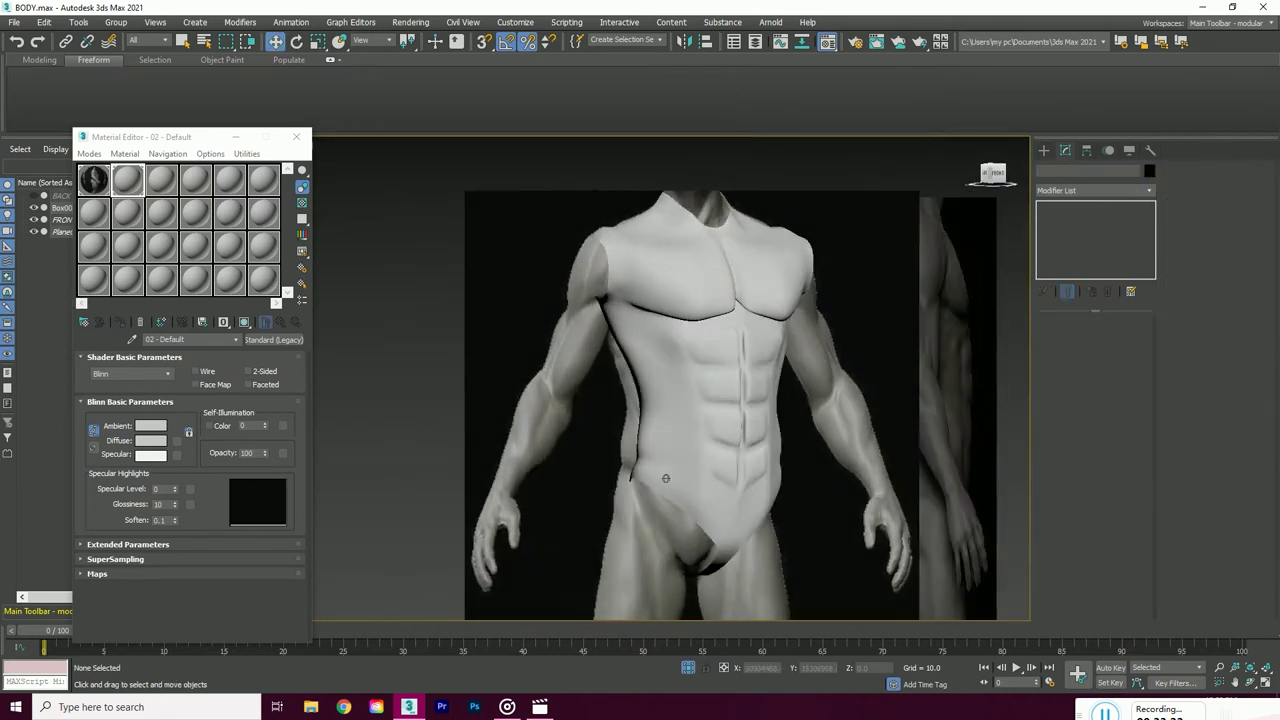
alt+middle_drag(950, 190, 900, 200)
click(540, 707)
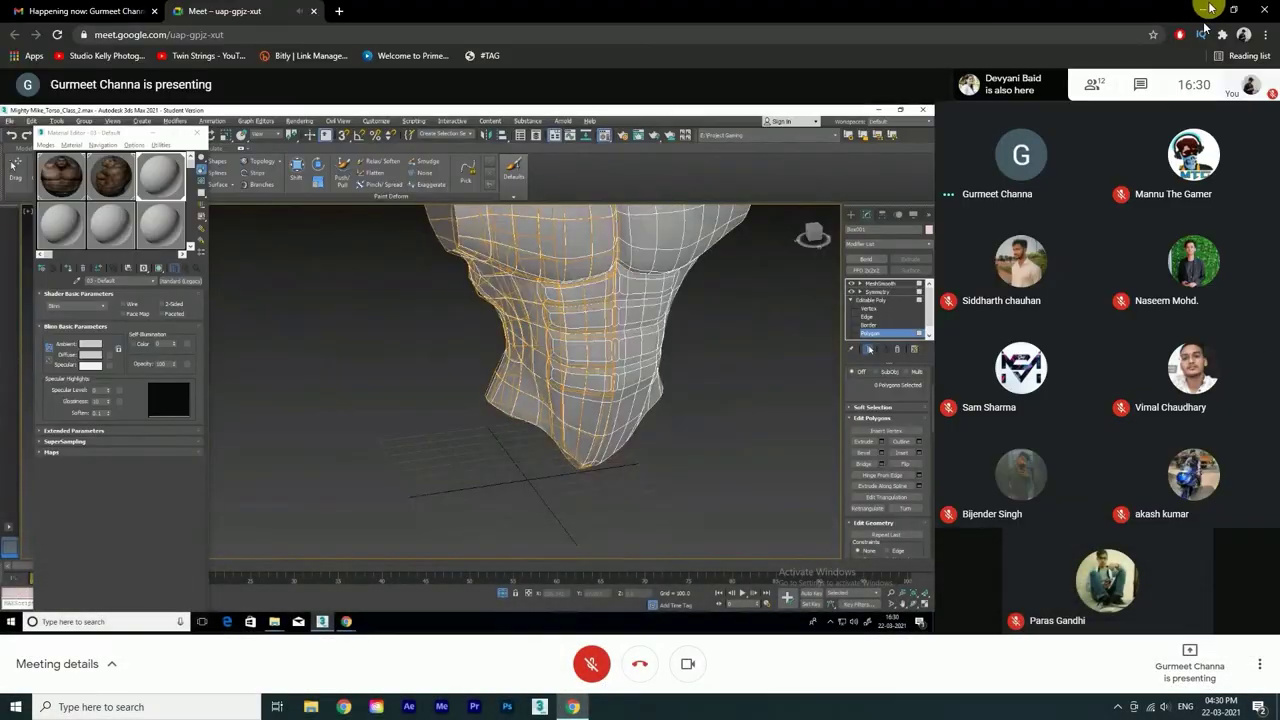
click(540, 707)
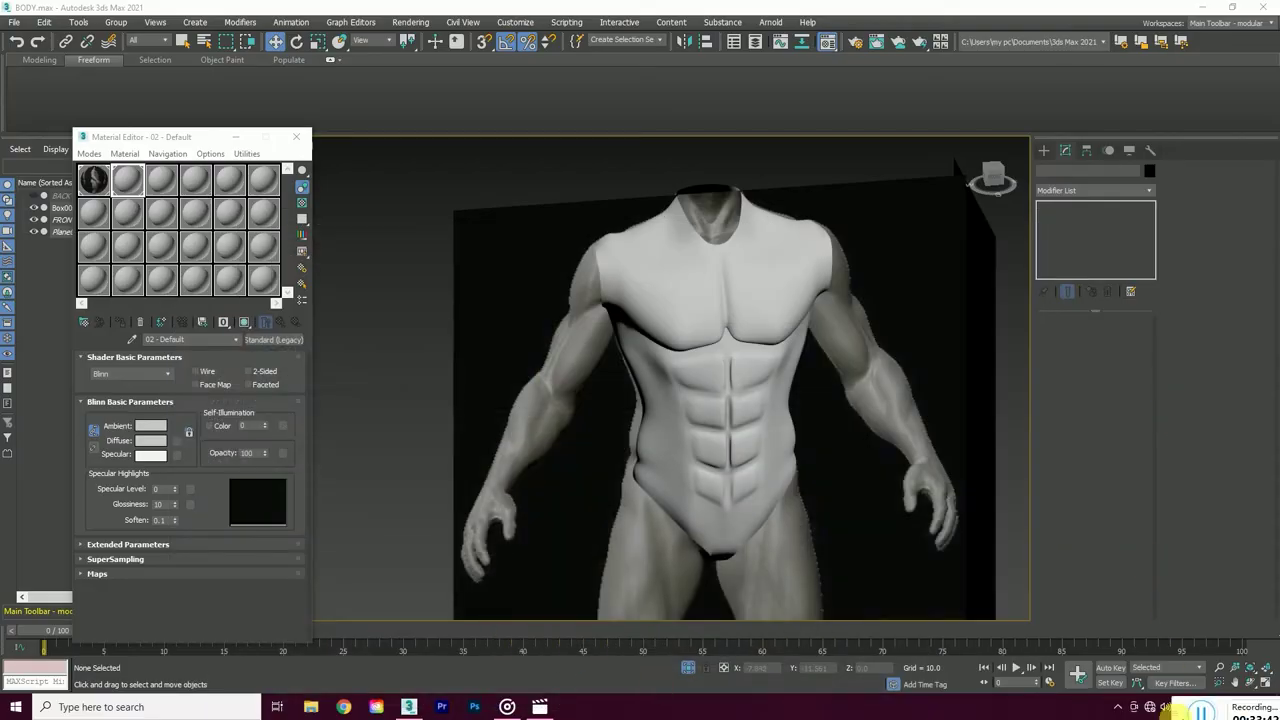
mouse_move(910, 175)
alt+middle_down()
mouse_move(814, 366)
mouse_move(778, 376)
alt+middle_up()
scroll(778, 376, up, 2)
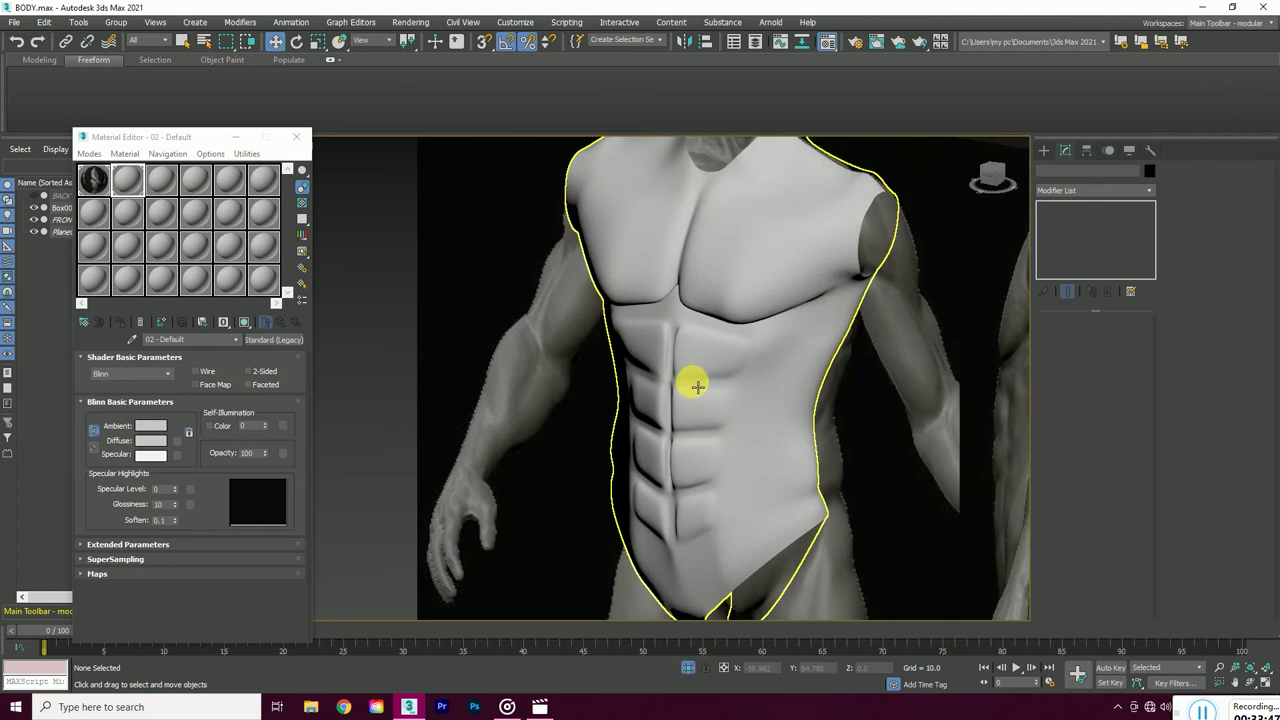
alt+middle_drag(694, 380, 571, 363)
click(590, 365)
right_click(265, 453)
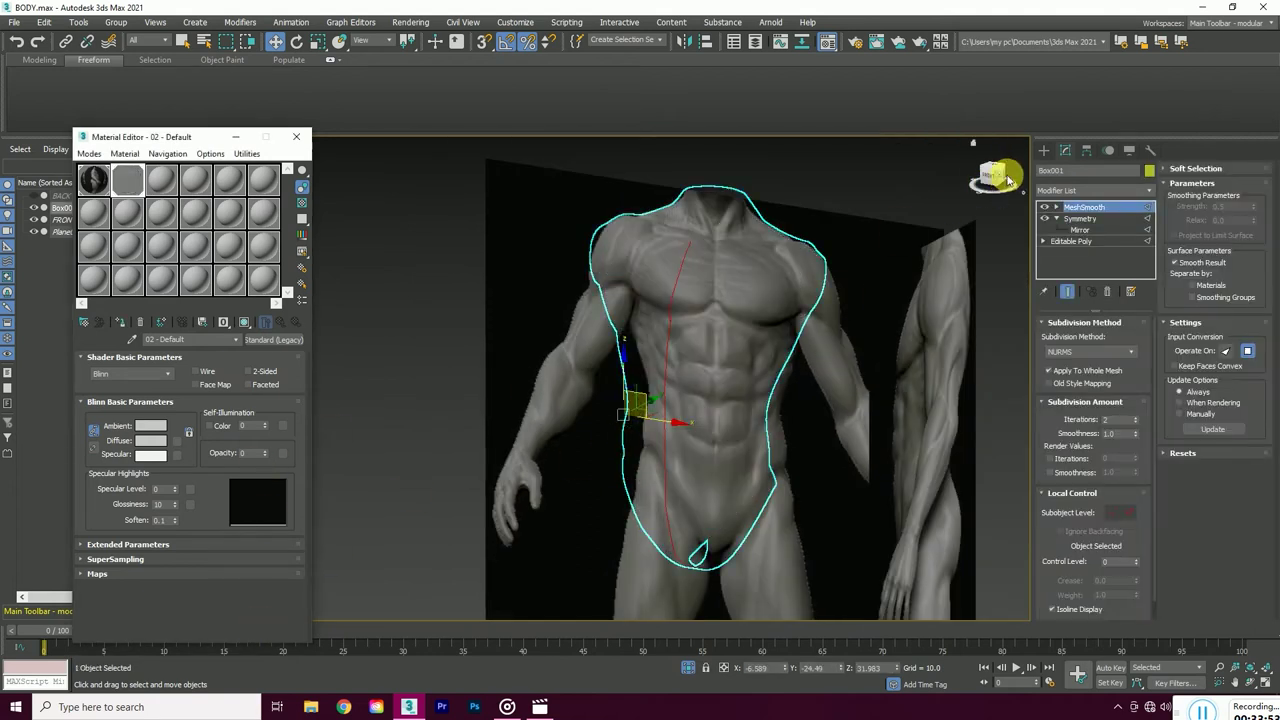
click(1008, 180)
scroll(514, 414, up, 3)
scroll(514, 414, down, 1)
drag(265, 453, 253, 345)
- Return to the base cage, make it see-through, and push the side strip toward the flank
click(1072, 241)
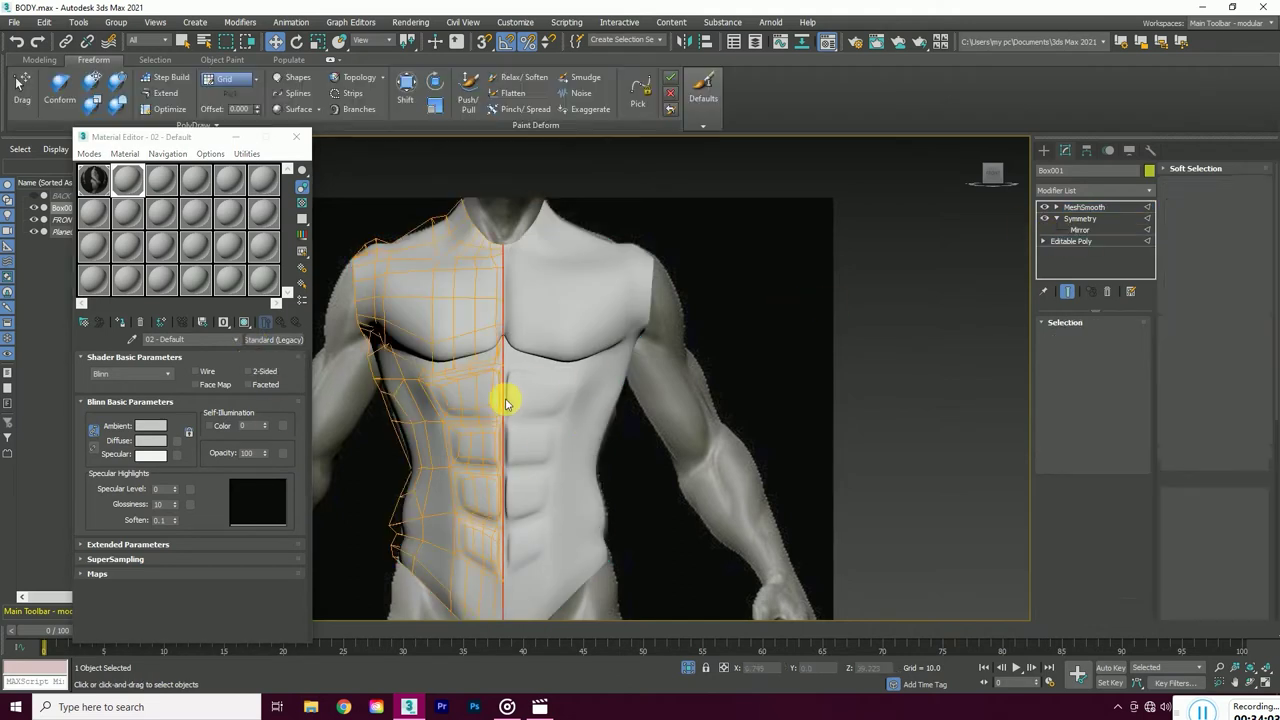
scroll(506, 394, up, 3)
click(518, 77)
key(alt+x)
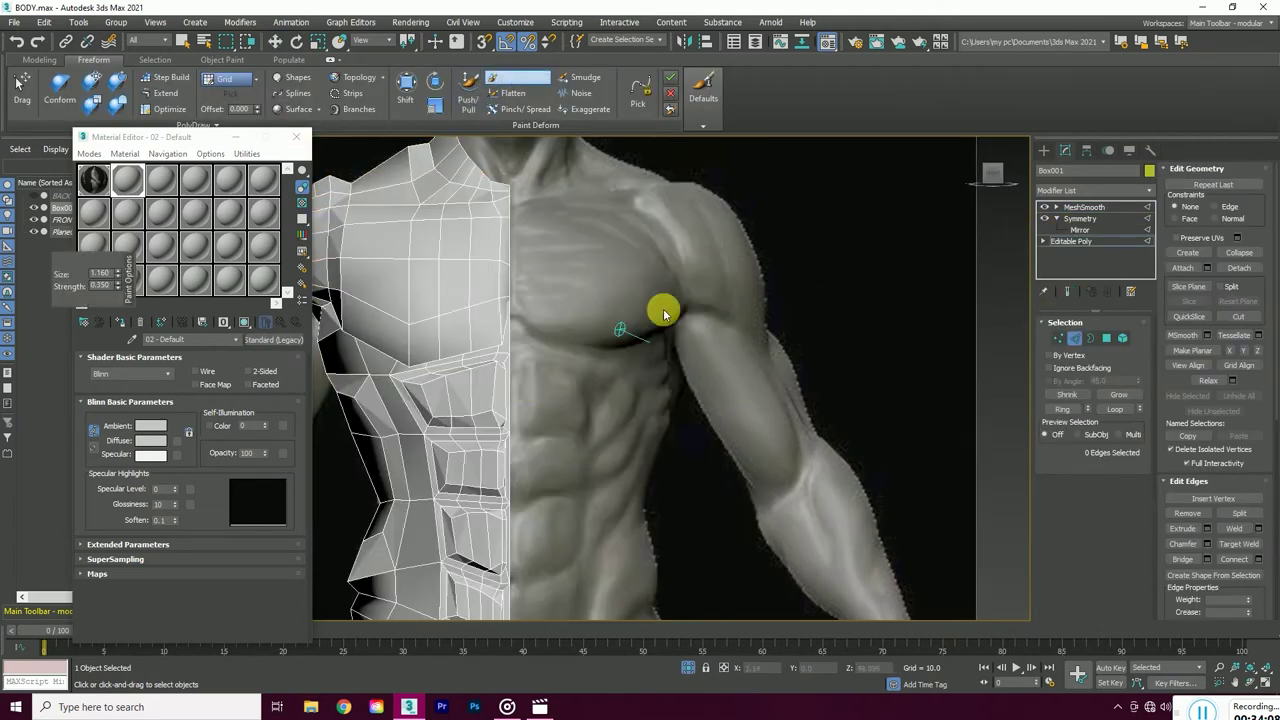
scroll(931, 206, up, 3)
scroll(553, 313, up, 4)
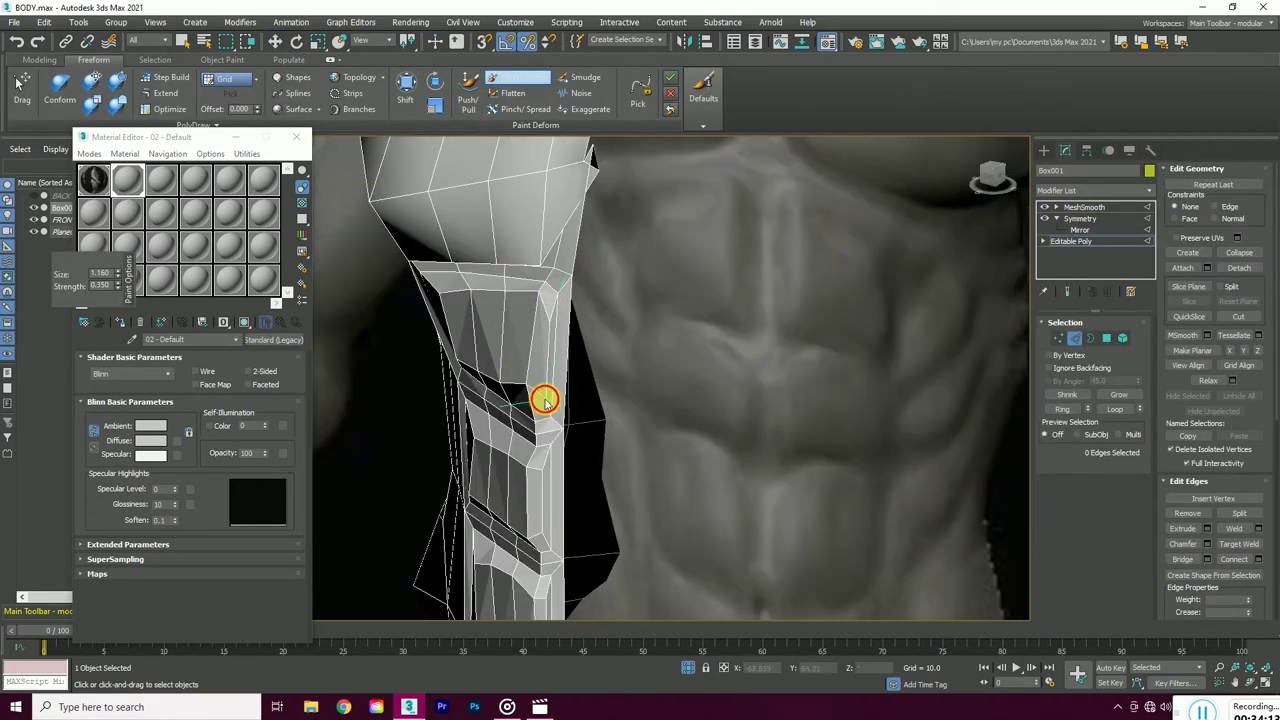
drag(540, 295, 527, 388)
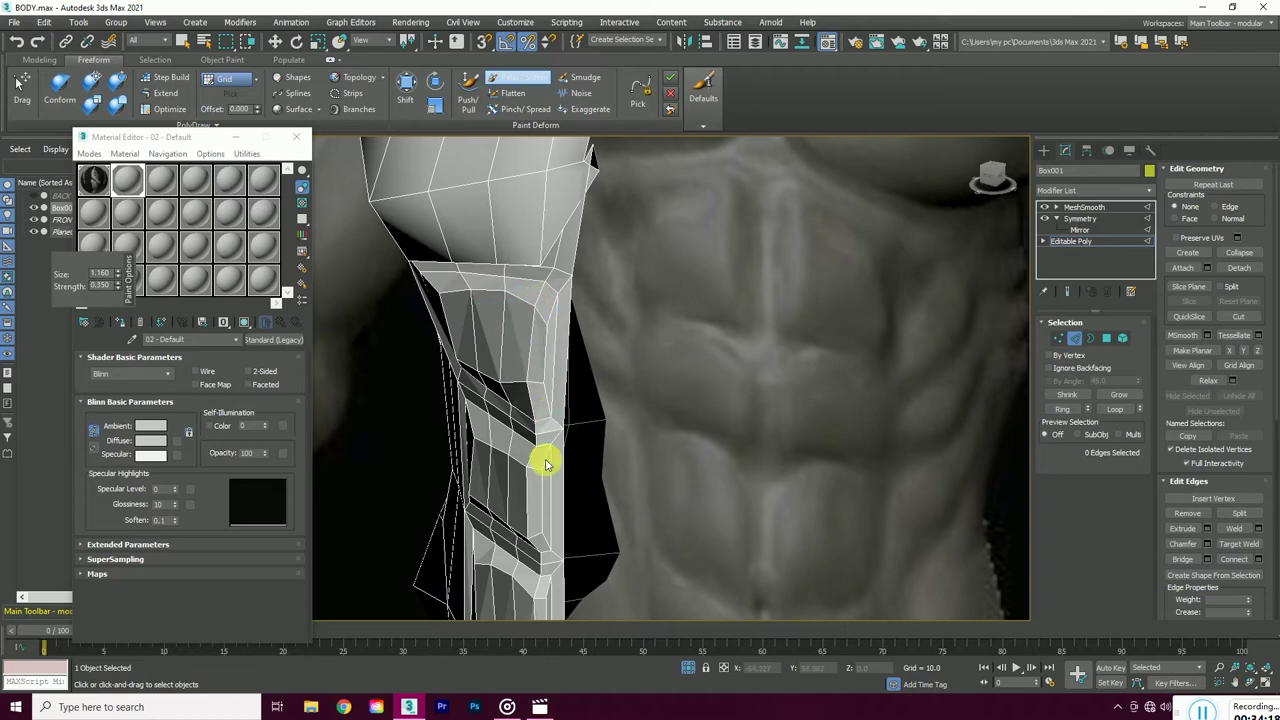
- Reshape the lower side strip to fit the reference flank
scroll(543, 455, up, 2)
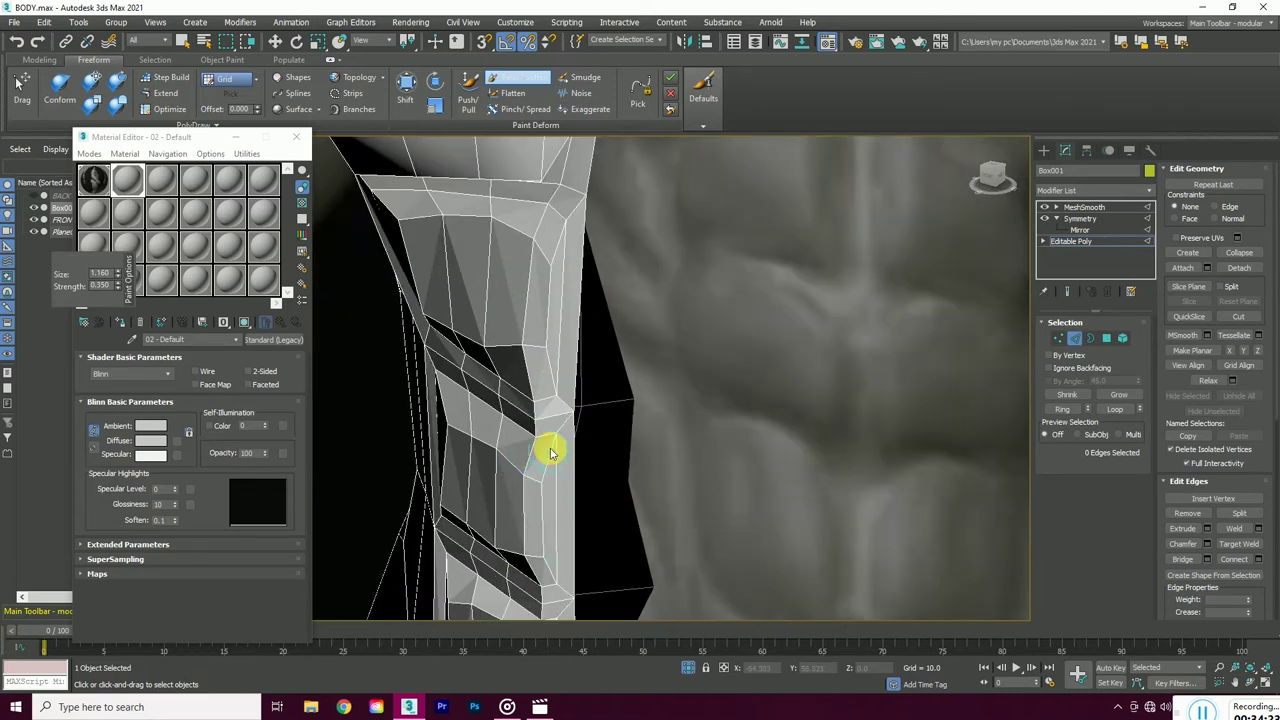
scroll(549, 452, up, 2)
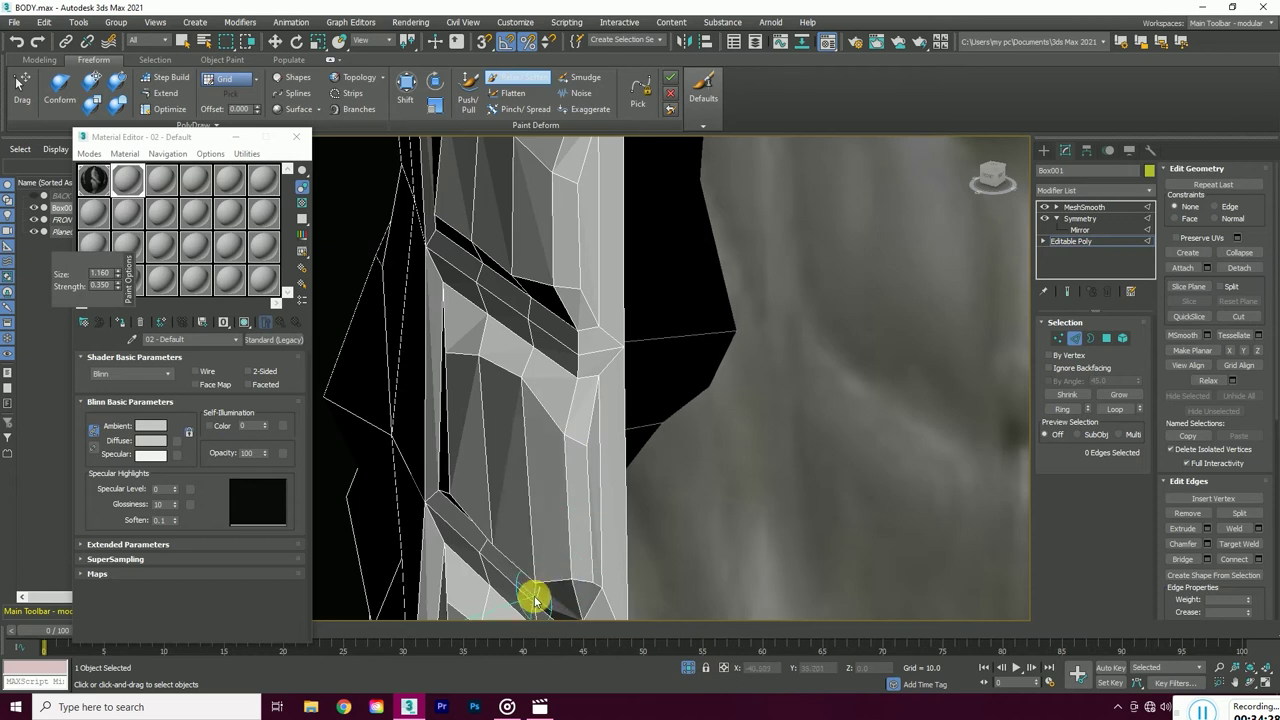
scroll(590, 583, down, 3)
scroll(723, 280, down, 2)
scroll(615, 410, up, 5)
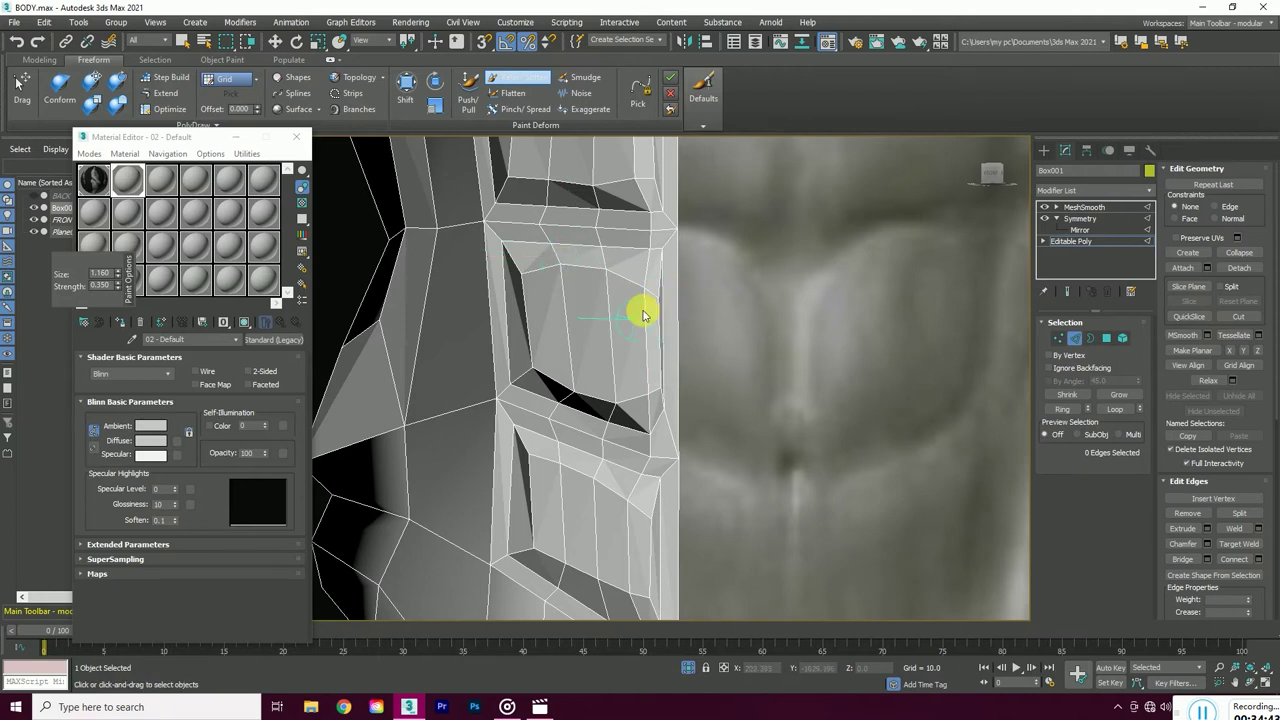
middle_drag(643, 315, 645, 255)
drag(530, 488, 560, 497)
- Enable Show End Result, switch to Vertex mode and select lower abdomen vertices
click(1068, 293)
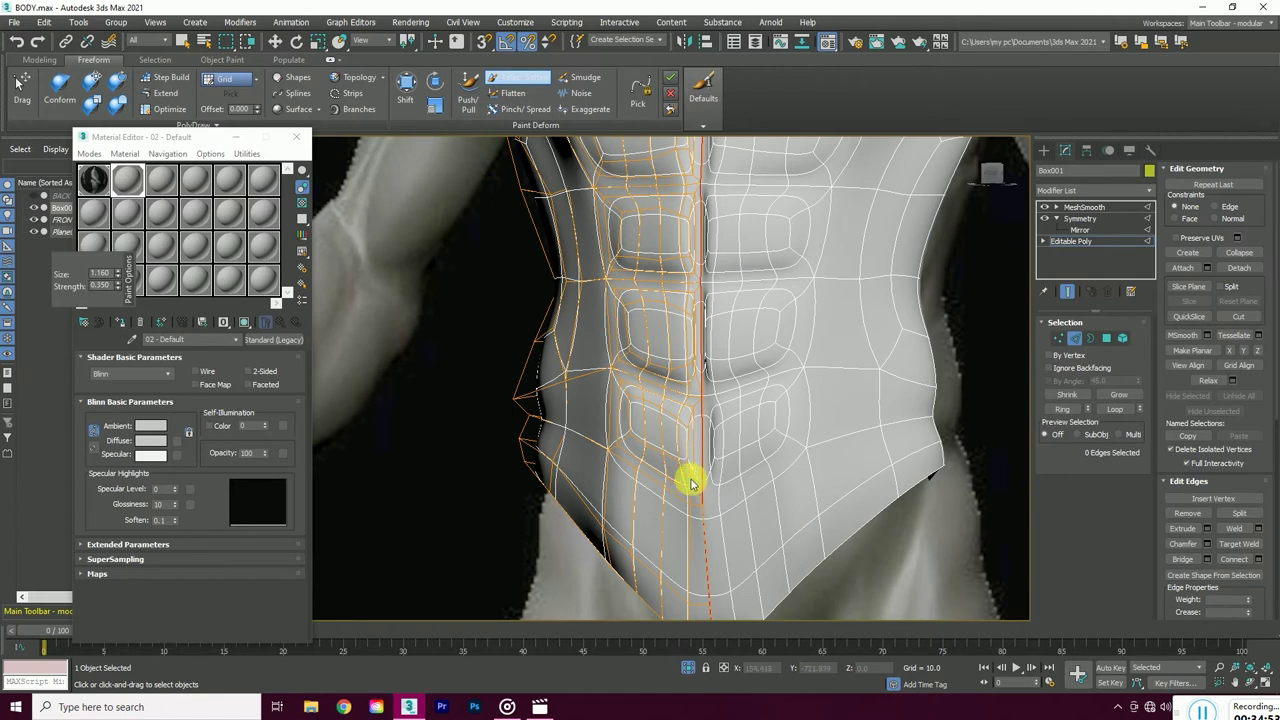
click(1058, 338)
mouse_move(937, 266)
middle_down()
mouse_move(657, 357)
mouse_move(357, 41)
middle_up()
click(274, 41)
click(452, 408)
click(508, 405)
click(457, 422)
click(500, 420)
click(544, 440)
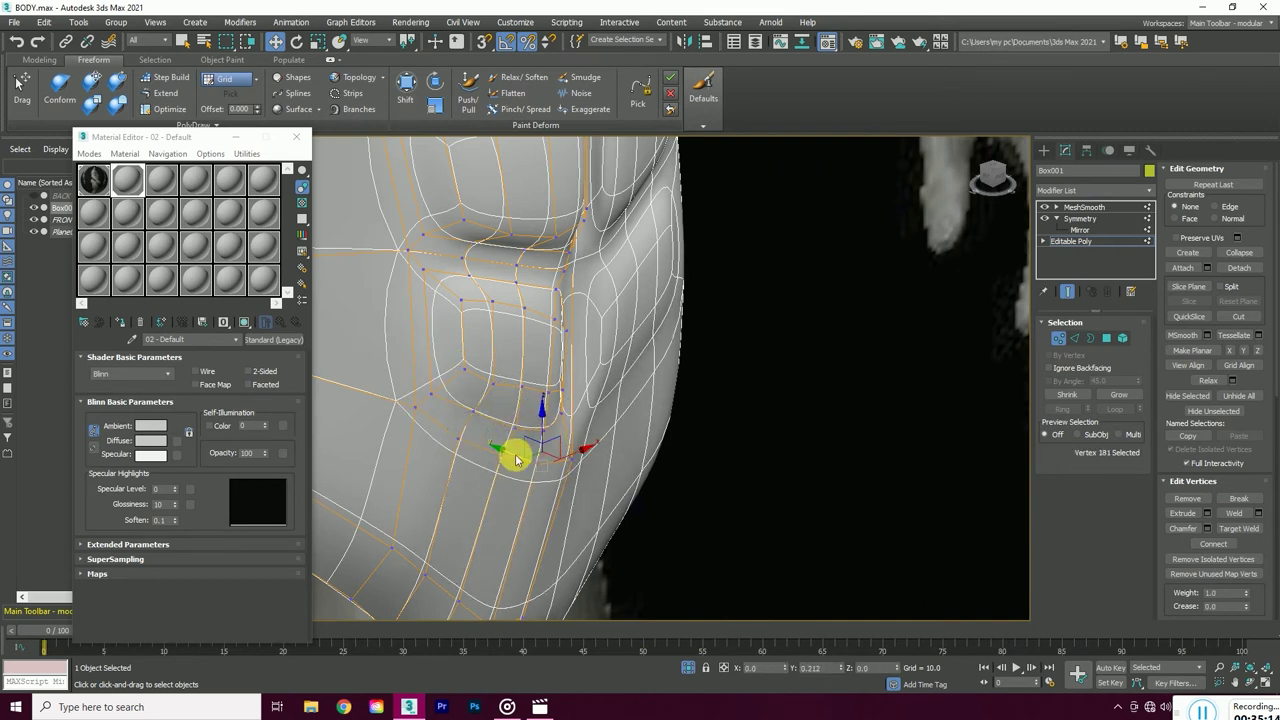
- From a front view, select centre-line ab vertices and nudge one onto the groove
click(551, 434)
mouse_move(551, 434)
alt+middle_down()
mouse_move(548, 393)
mouse_move(929, 214)
alt+middle_up()
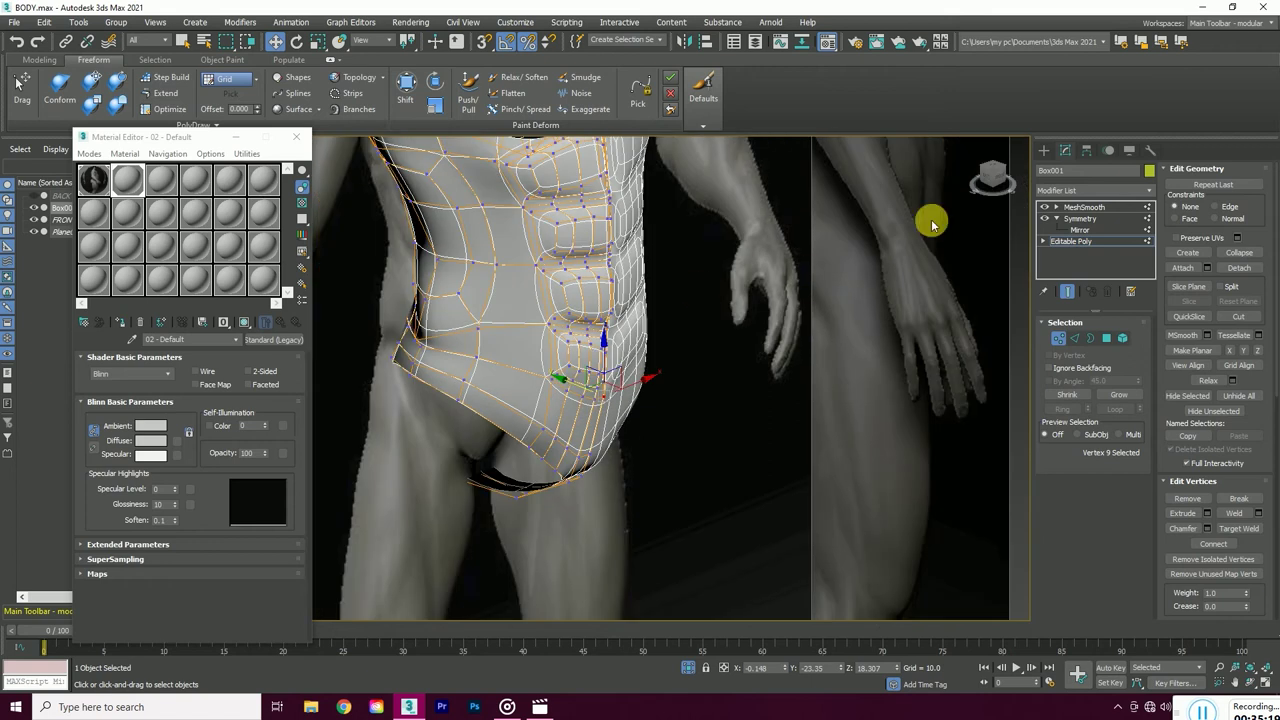
click(991, 177)
scroll(689, 257, up, 3)
scroll(660, 238, up, 2)
click(695, 190)
click(684, 305)
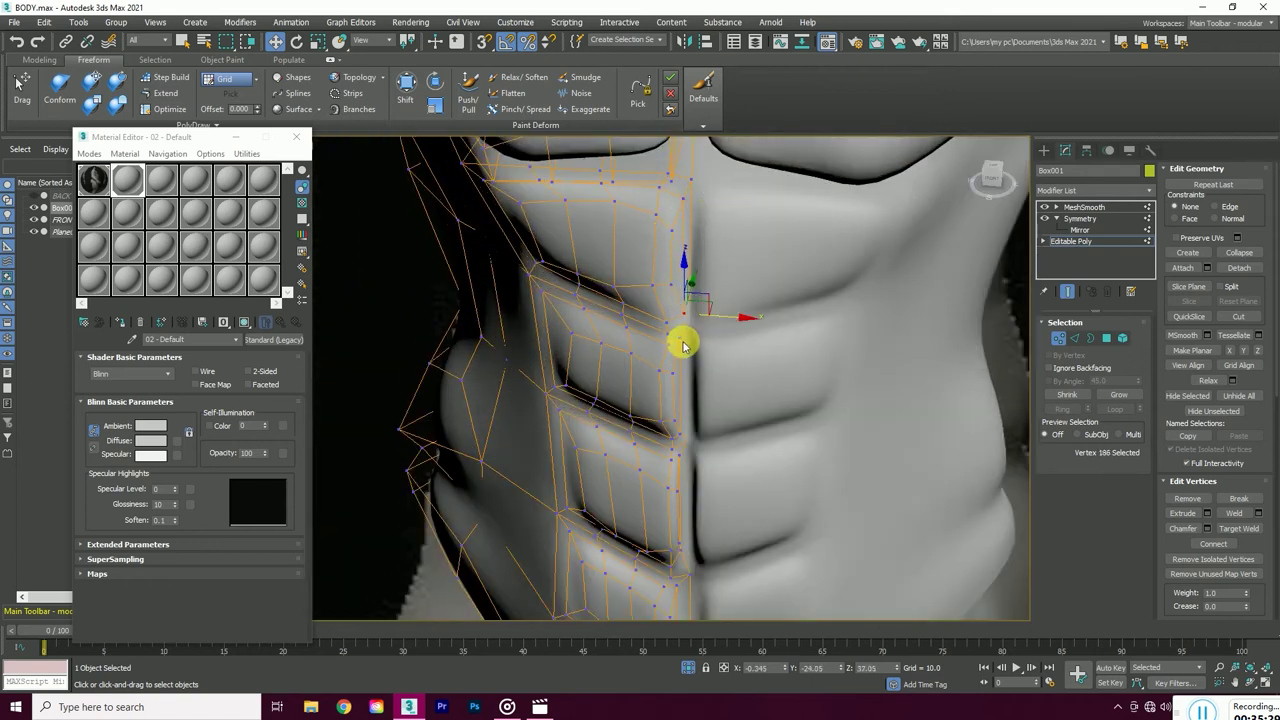
click(684, 438)
drag(715, 460, 722, 466)
click(700, 548)
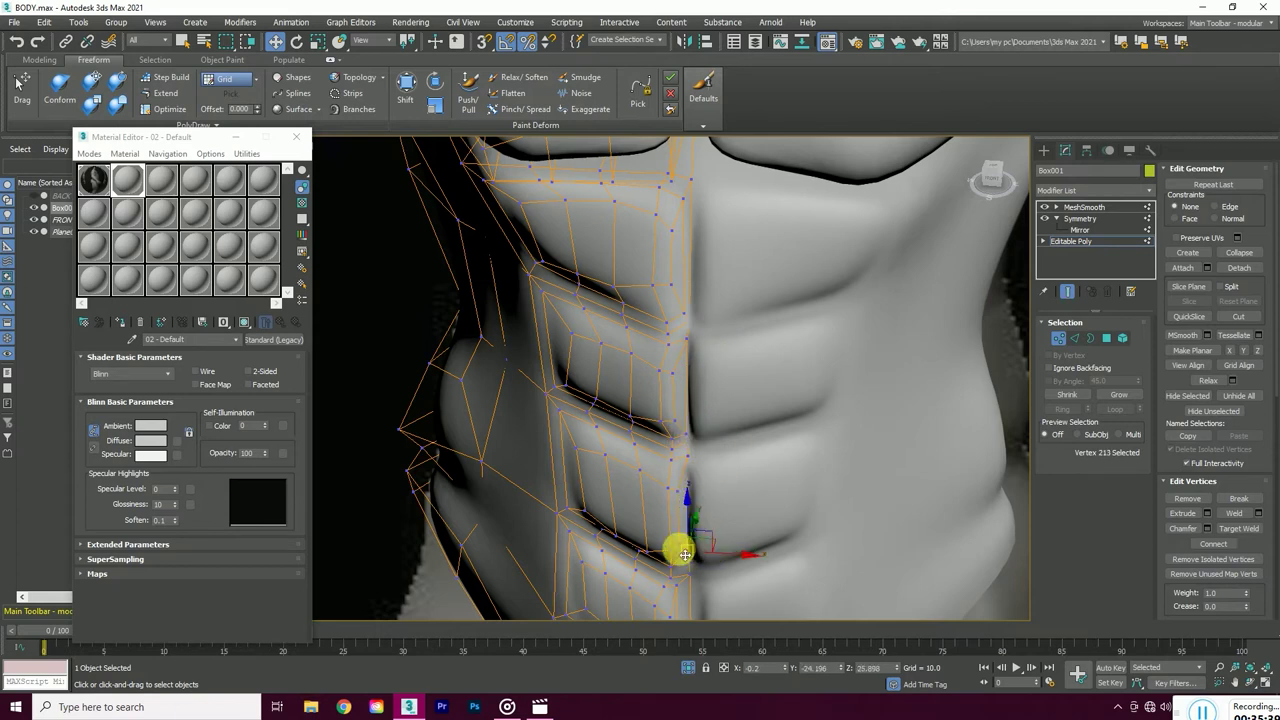
- Select neighbouring vertices beside and along the lower centre line
scroll(677, 546, up, 2)
click(547, 485)
scroll(640, 500, down, 2)
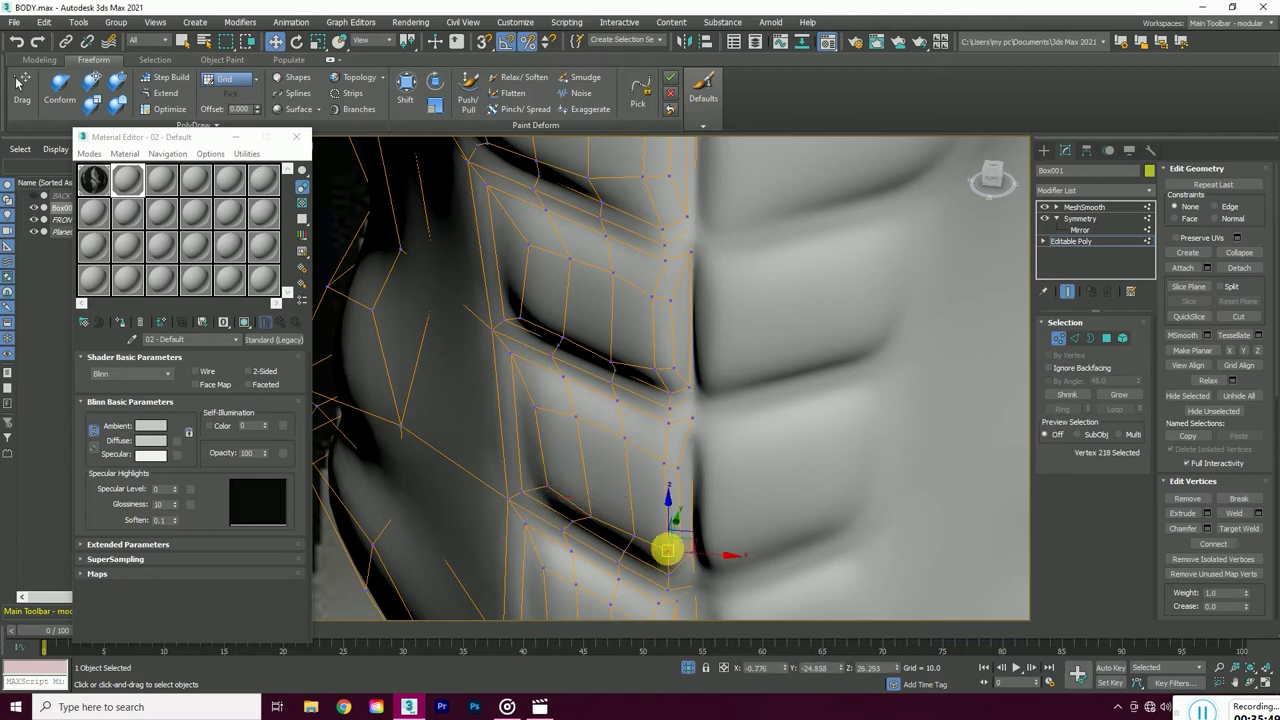
click(686, 543)
scroll(657, 478, up, 1)
scroll(657, 478, up, 1)
click(688, 432)
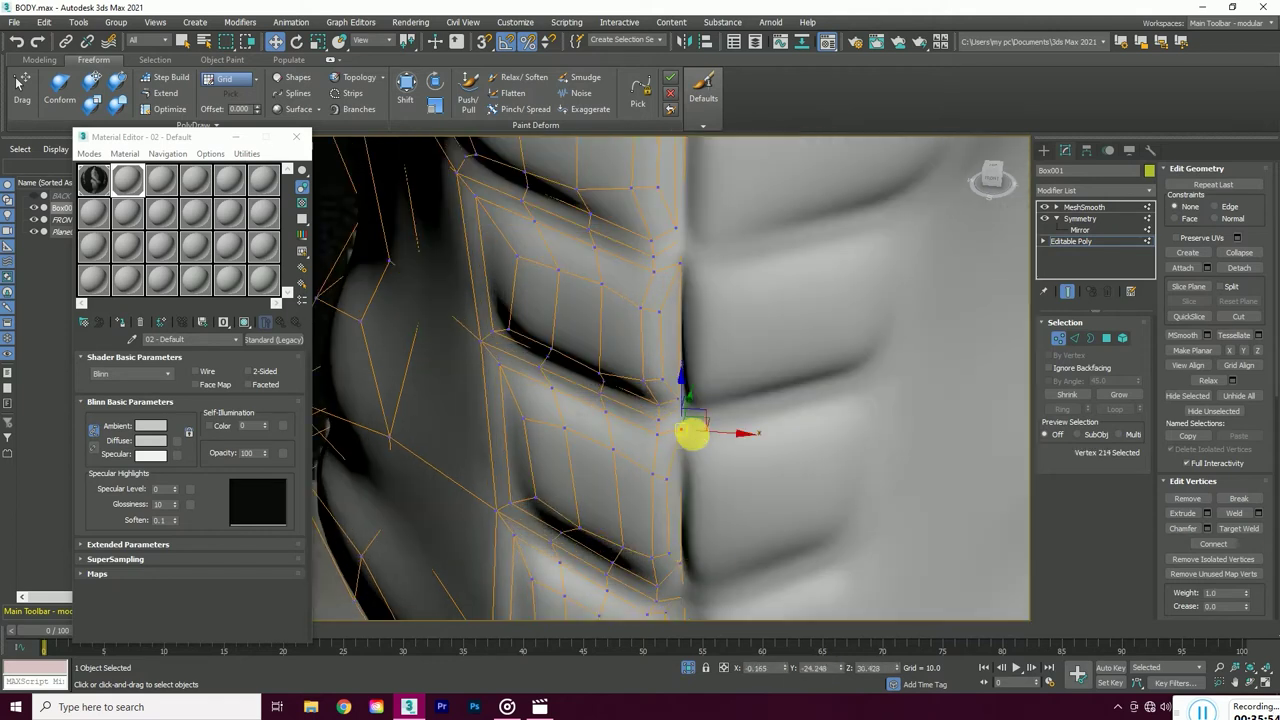
scroll(680, 457, down, 1)
scroll(708, 423, up, 2)
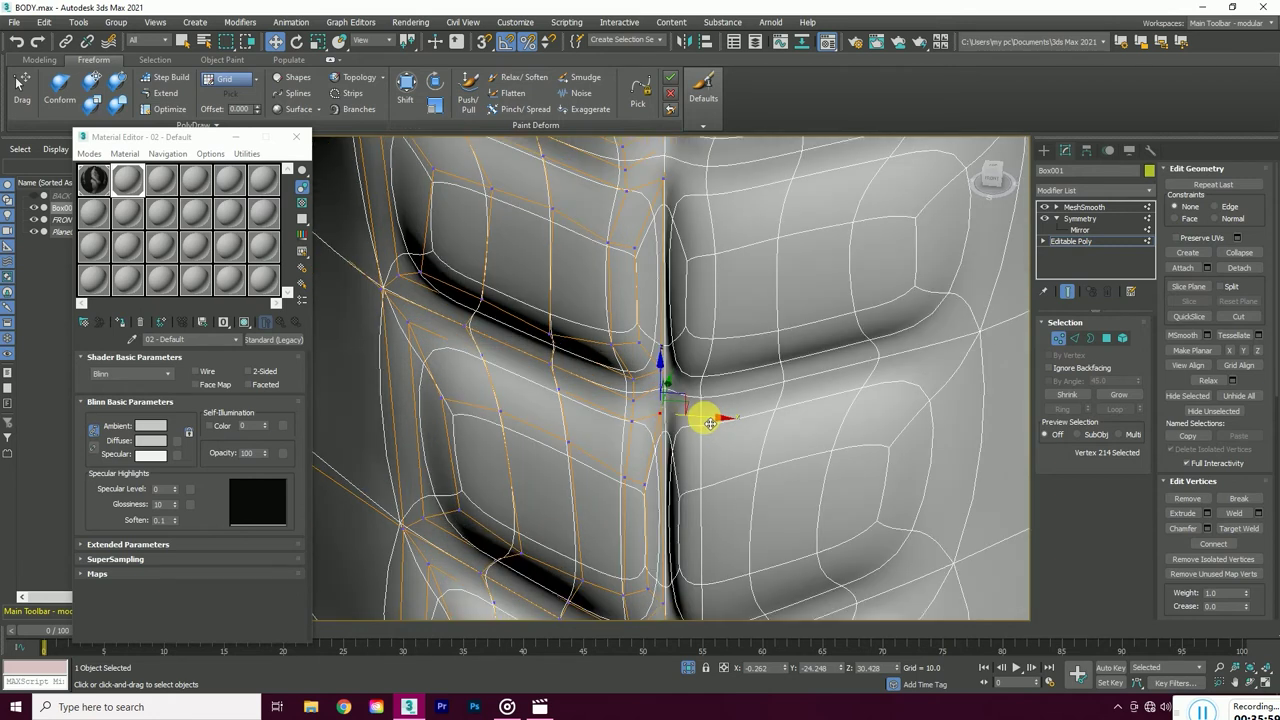
- Toggle Show End Result to compare the raw cage with the smoothed torso from the front
click(1063, 290)
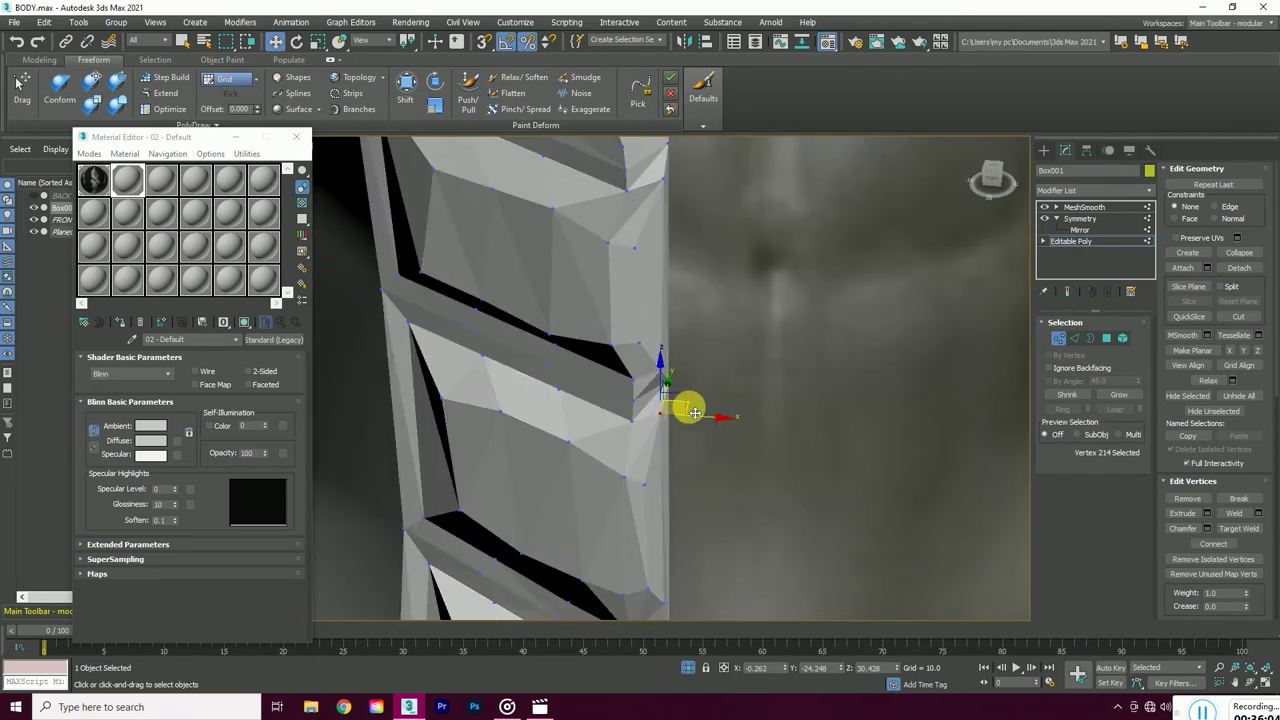
click(1063, 290)
scroll(677, 378, down, 1)
scroll(674, 410, down, 3)
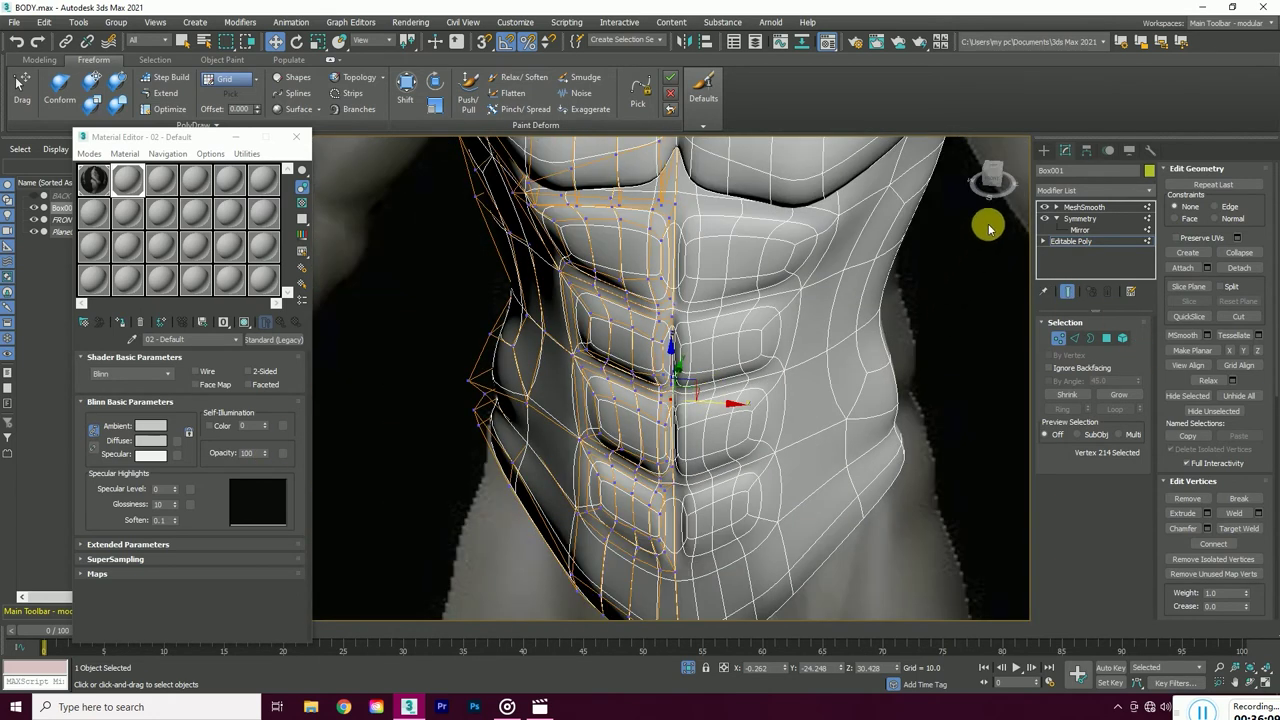
drag(986, 223, 960, 225)
scroll(690, 398, up, 3)
scroll(675, 440, up, 2)
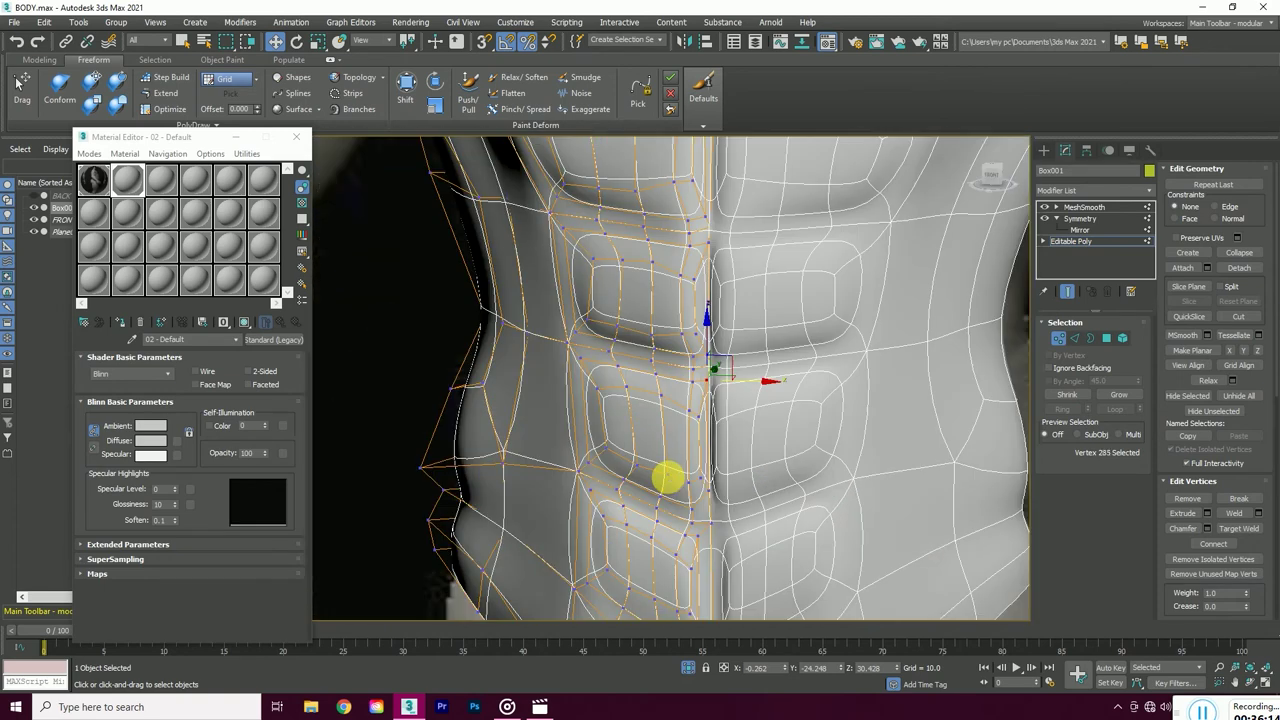
scroll(612, 418, down, 1)
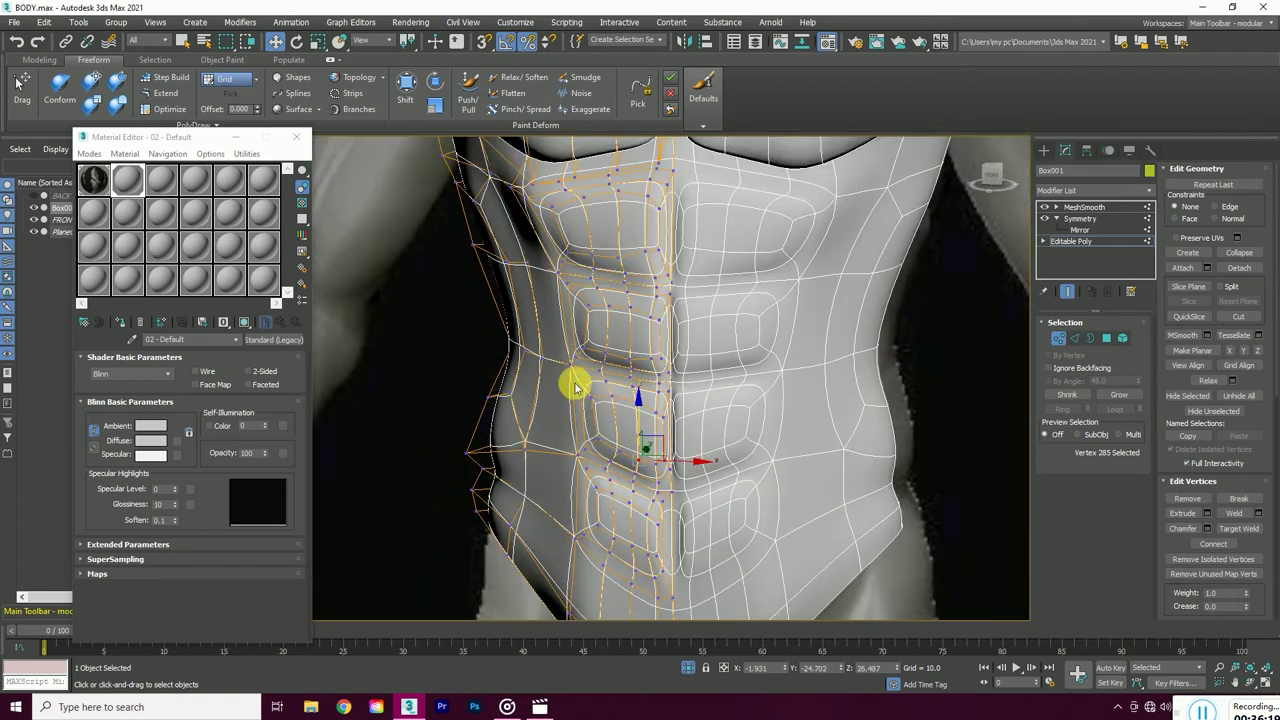
scroll(667, 512, up, 2)
scroll(663, 483, up, 2)
- Hide the smoothing and shift the selected centre-line vertices slightly left
click(1067, 291)
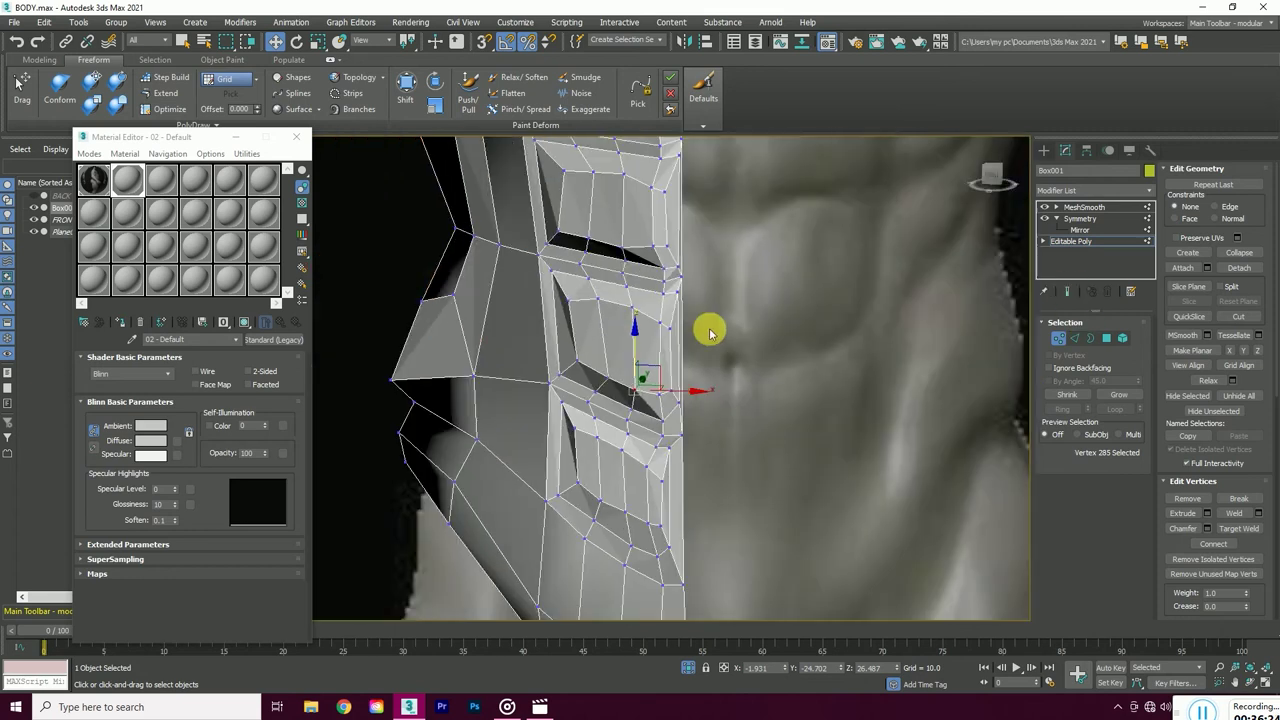
mouse_move(680, 313)
alt+middle_down()
mouse_move(680, 296)
mouse_move(677, 484)
alt+middle_up()
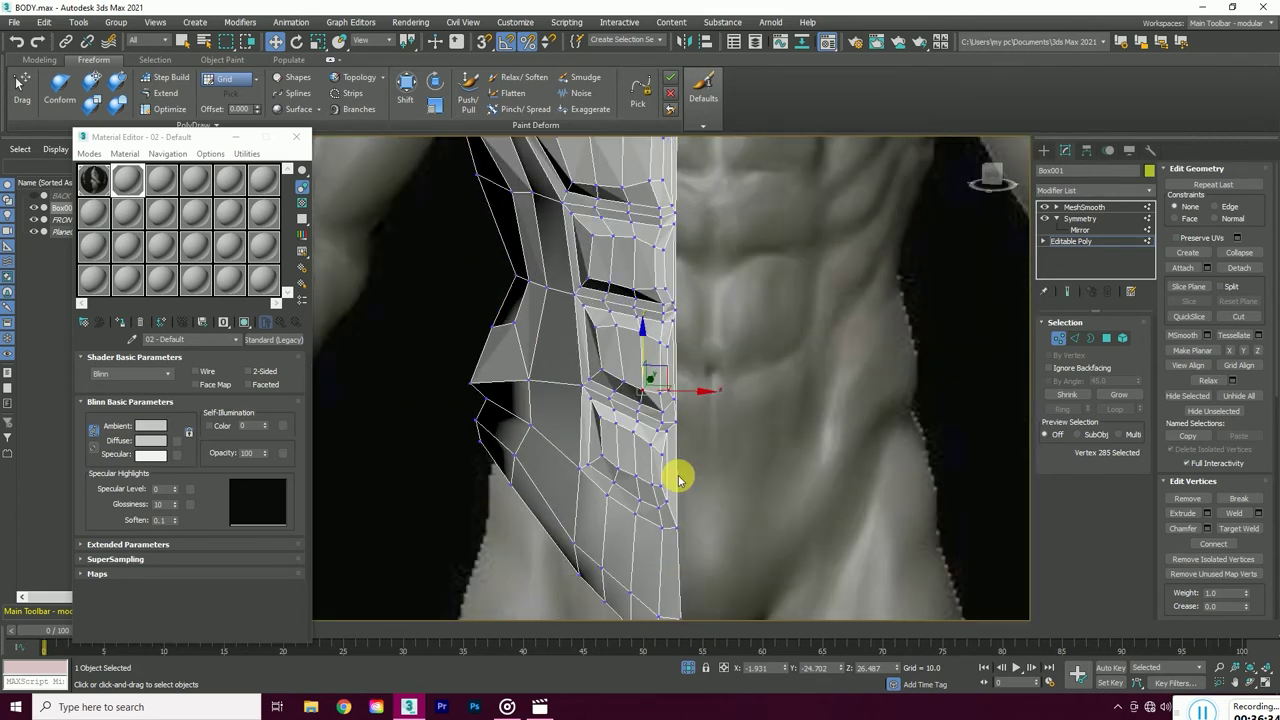
scroll(670, 410, up, 3)
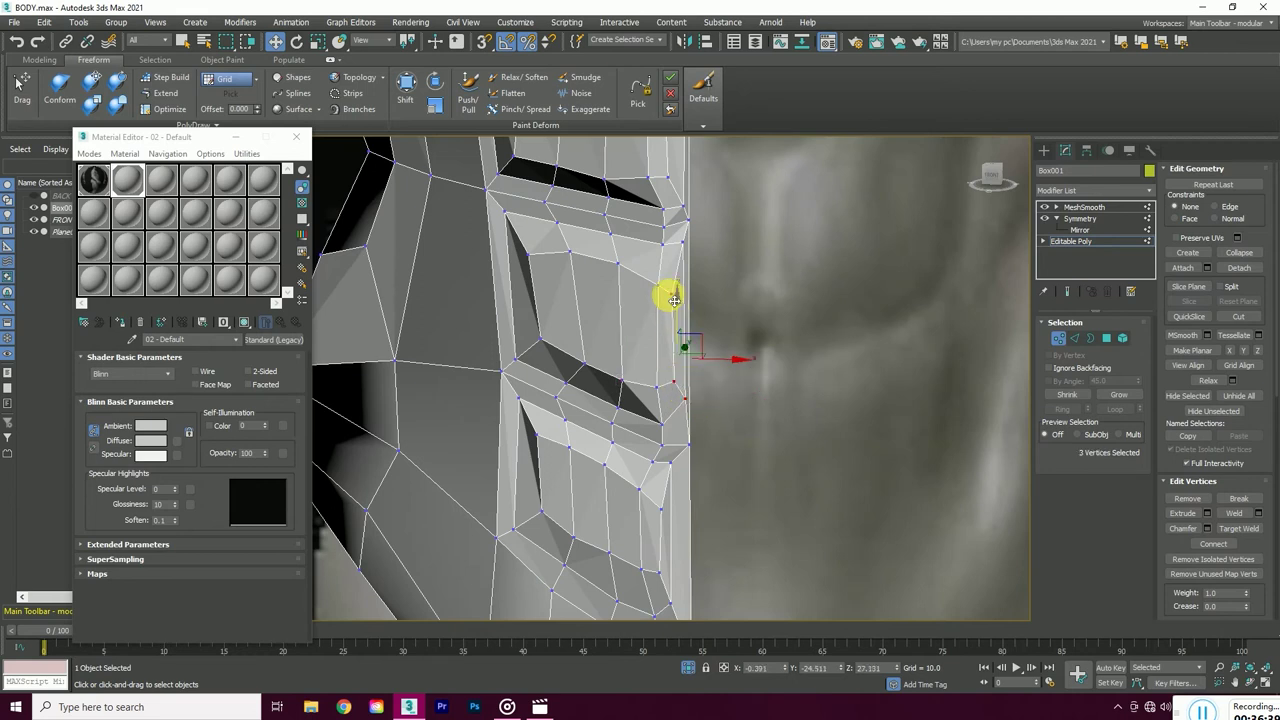
drag(716, 338, 695, 278)
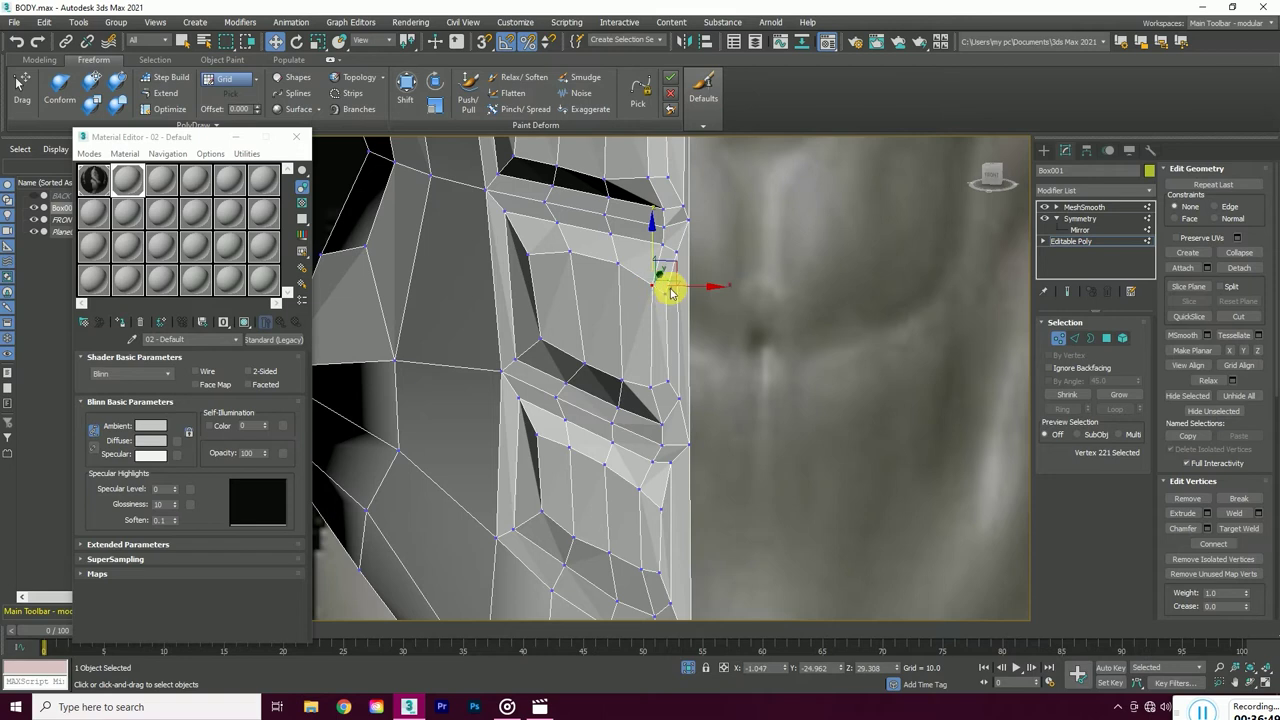
middle_drag(677, 293, 674, 391)
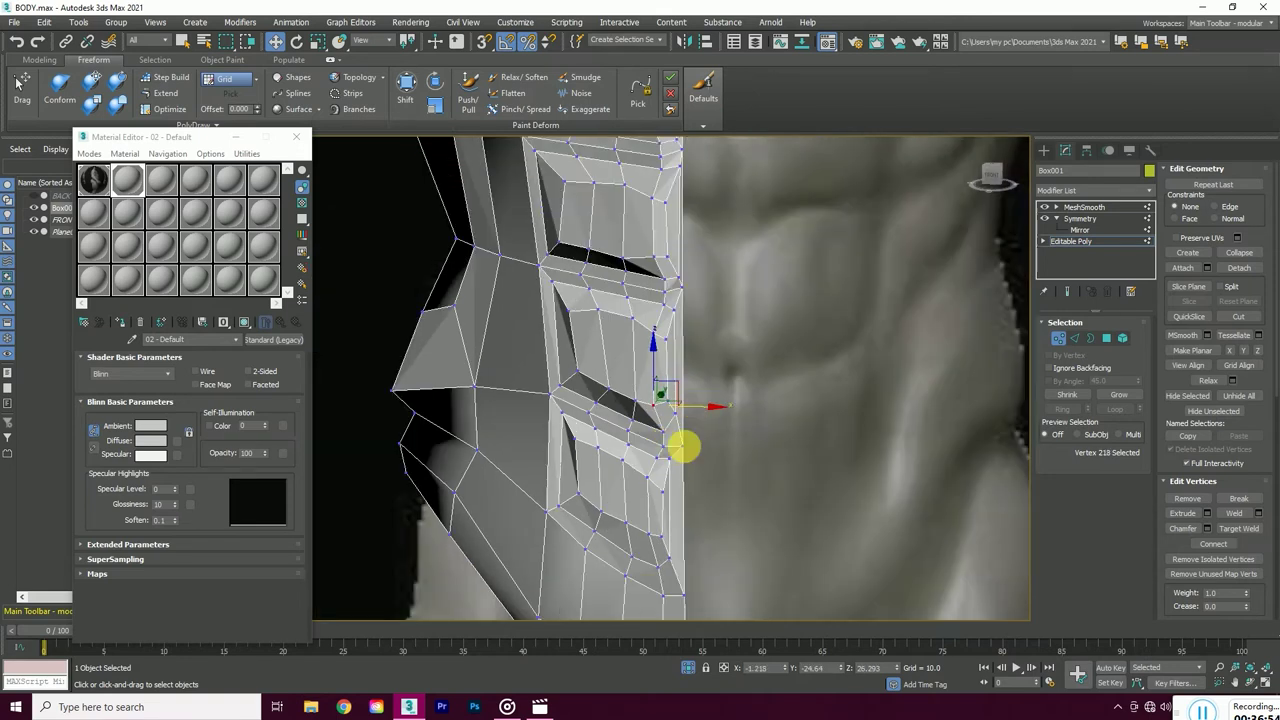
scroll(689, 281, up, 2)
- Select further centre-line ab vertices, then select MeshSmooth in the modifier stack
click(689, 281)
scroll(683, 250, down, 2)
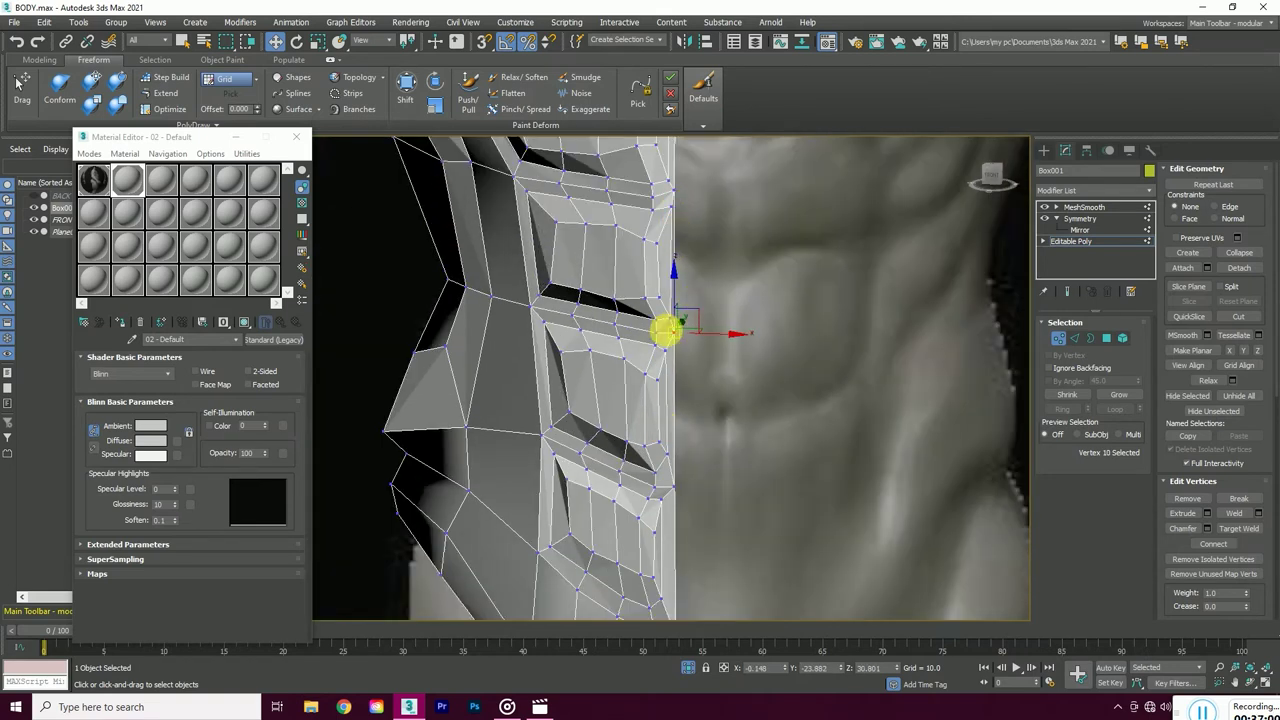
ctrl+click(670, 190)
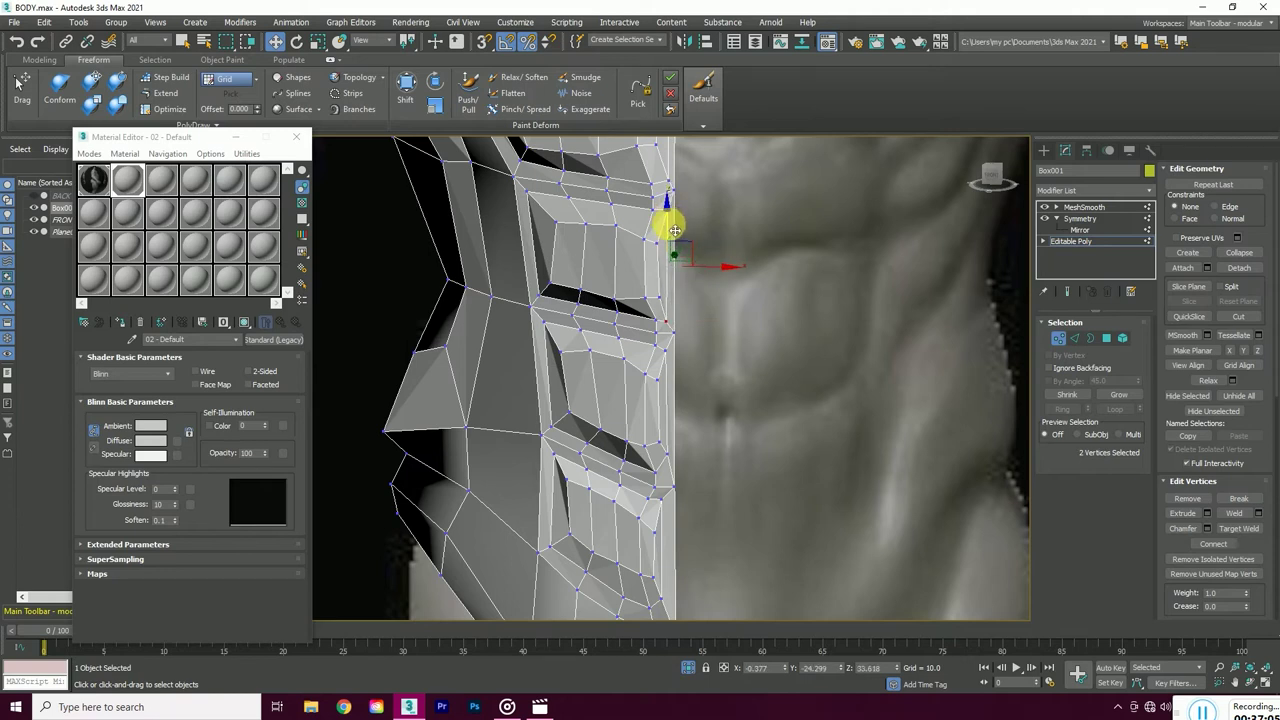
click(654, 312)
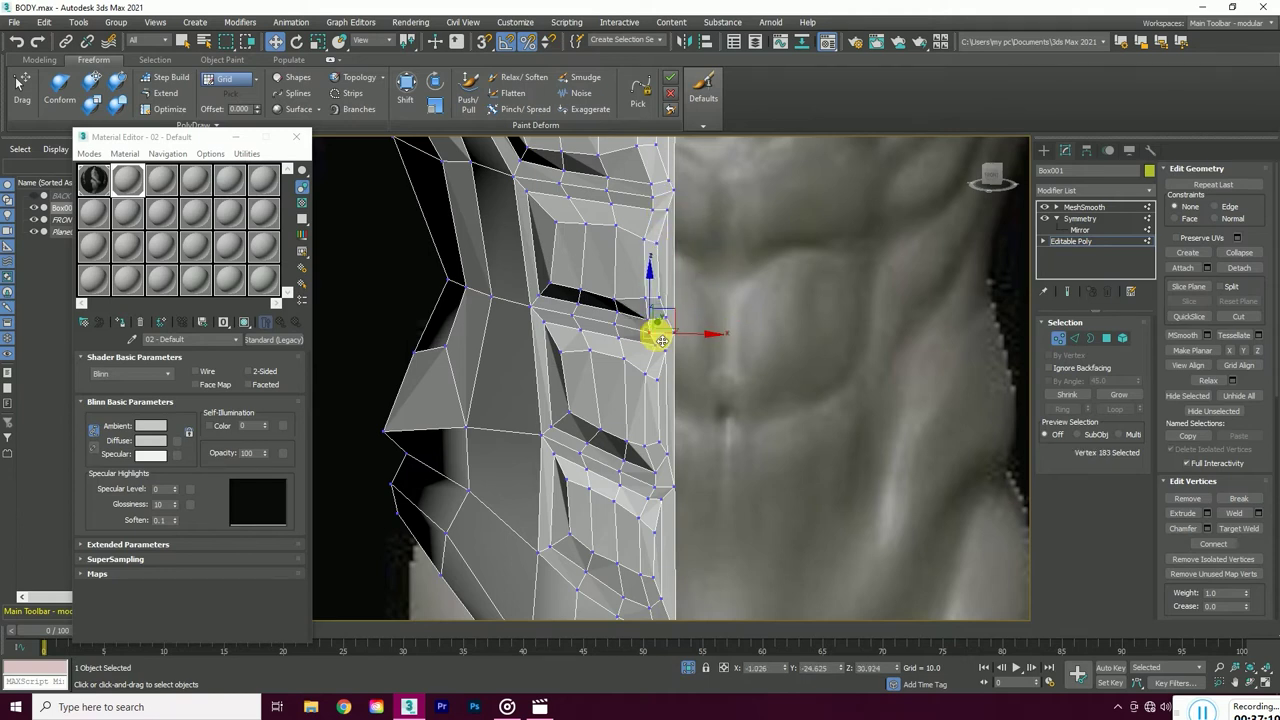
key(ctrl+z)
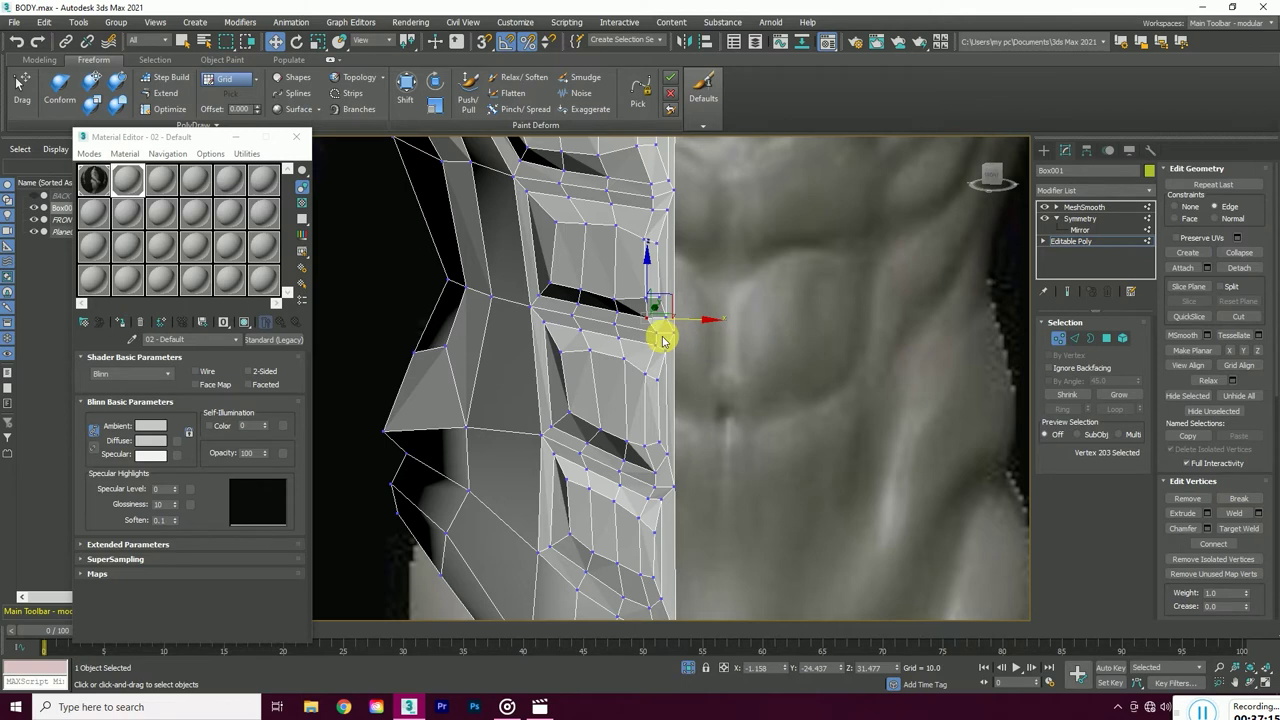
scroll(660, 442, up, 2)
click(655, 440)
click(671, 412)
scroll(668, 432, down, 2)
scroll(737, 400, down, 2)
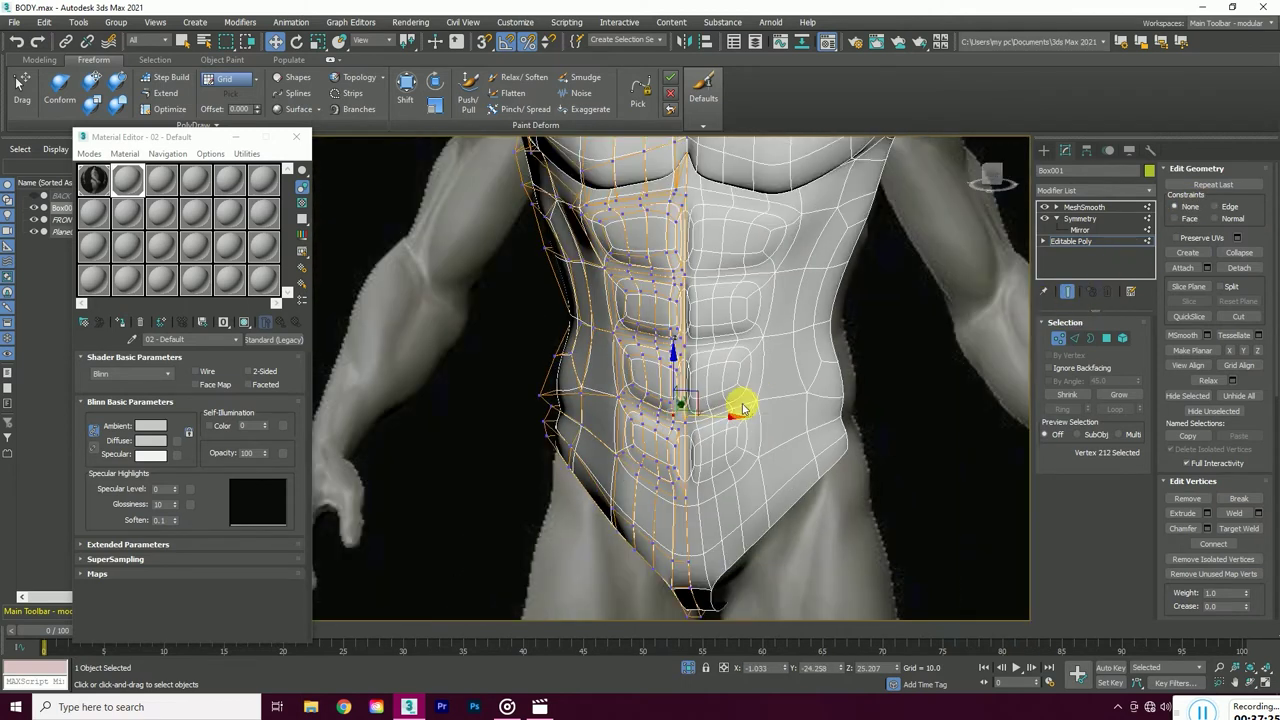
scroll(829, 443, down, 2)
click(1080, 207)
click(911, 287)
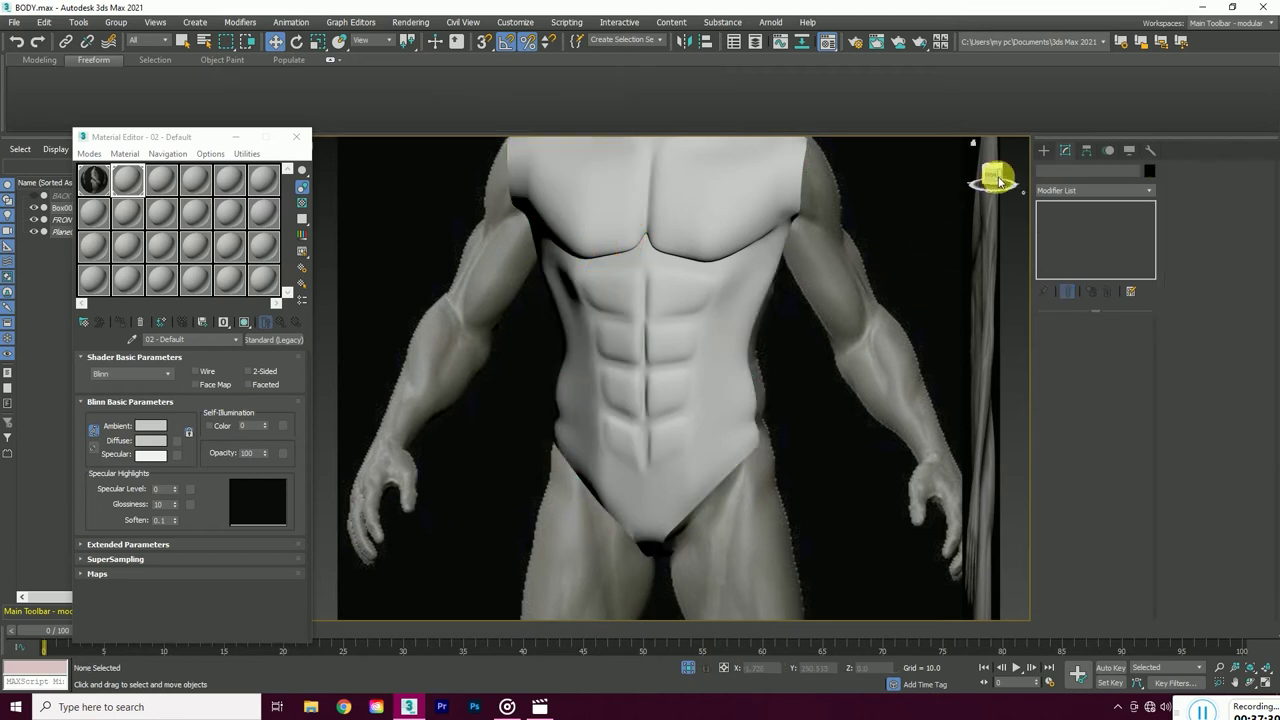
drag(986, 171, 900, 180)
click(546, 366)
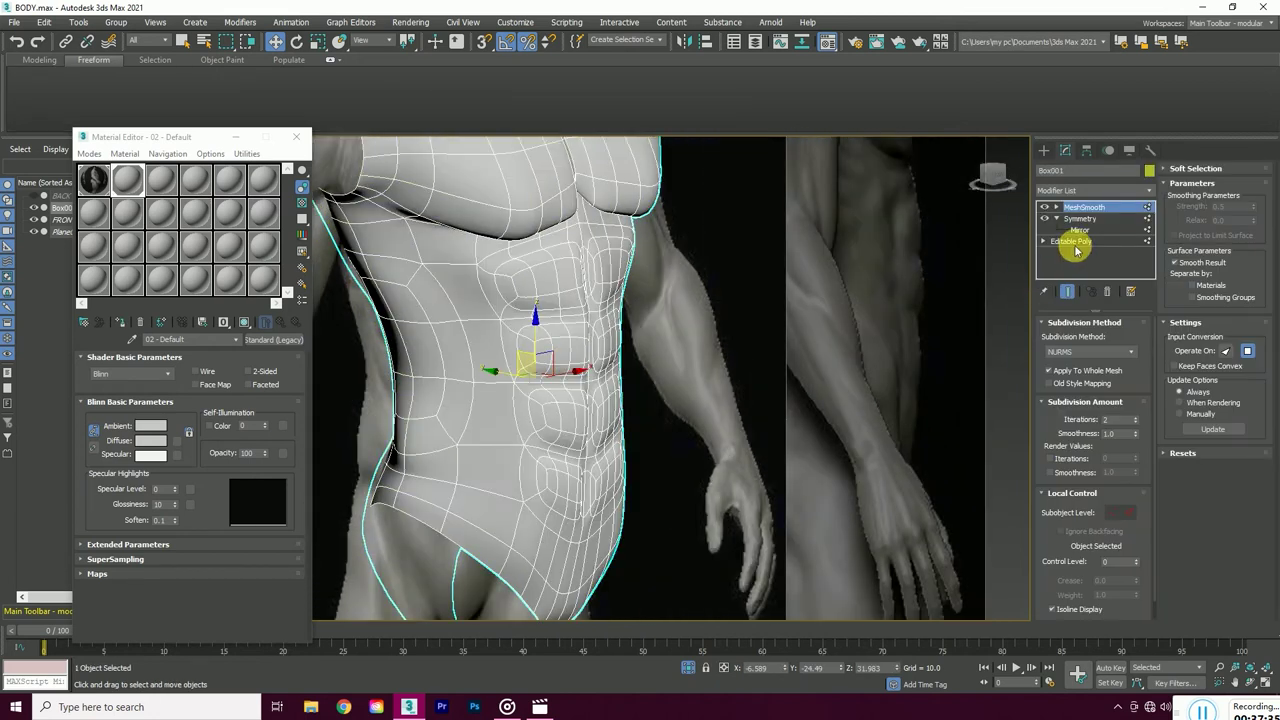
click(1071, 241)
click(518, 77)
scroll(552, 325, up, 3)
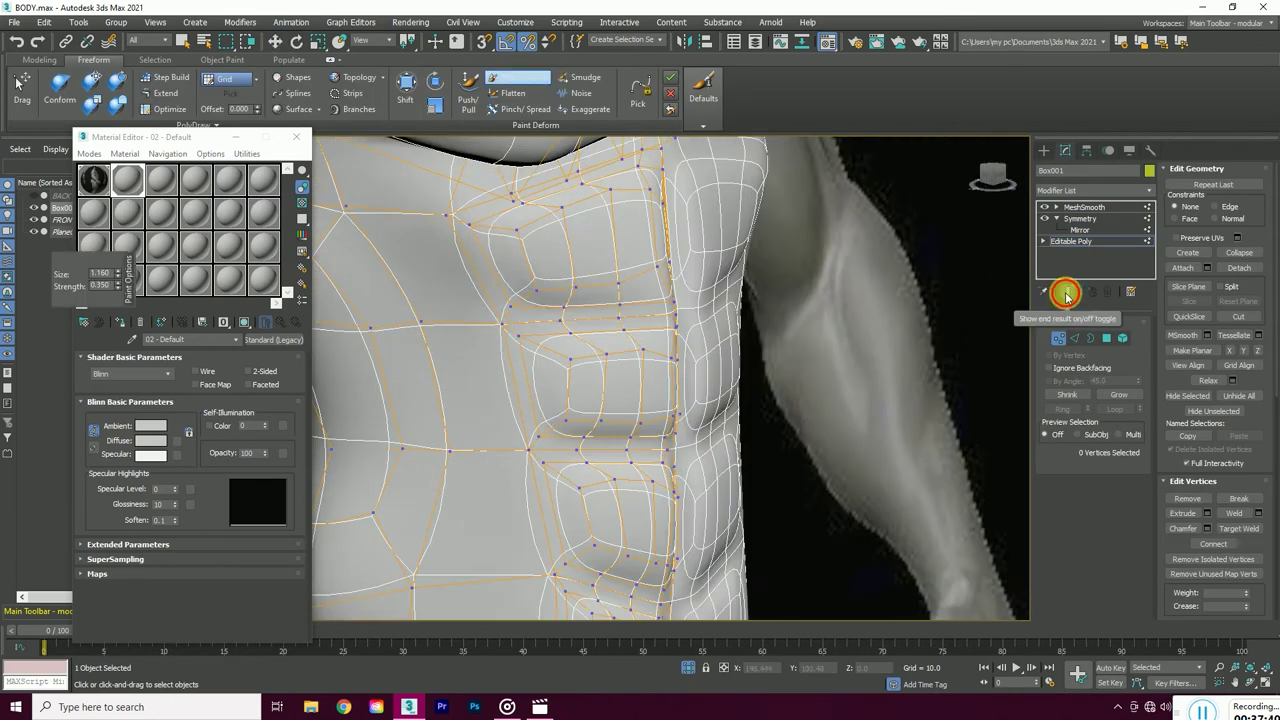
click(1066, 291)
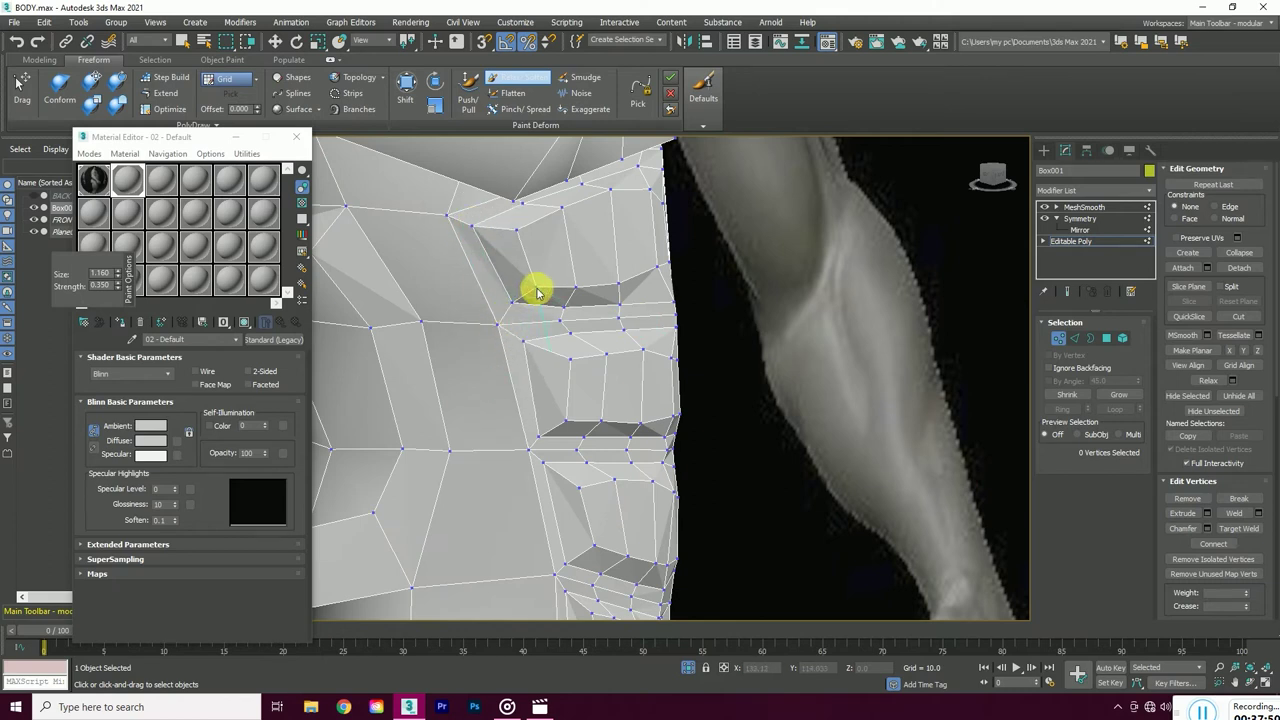
scroll(535, 500, down, 3)
scroll(547, 528, up, 3)
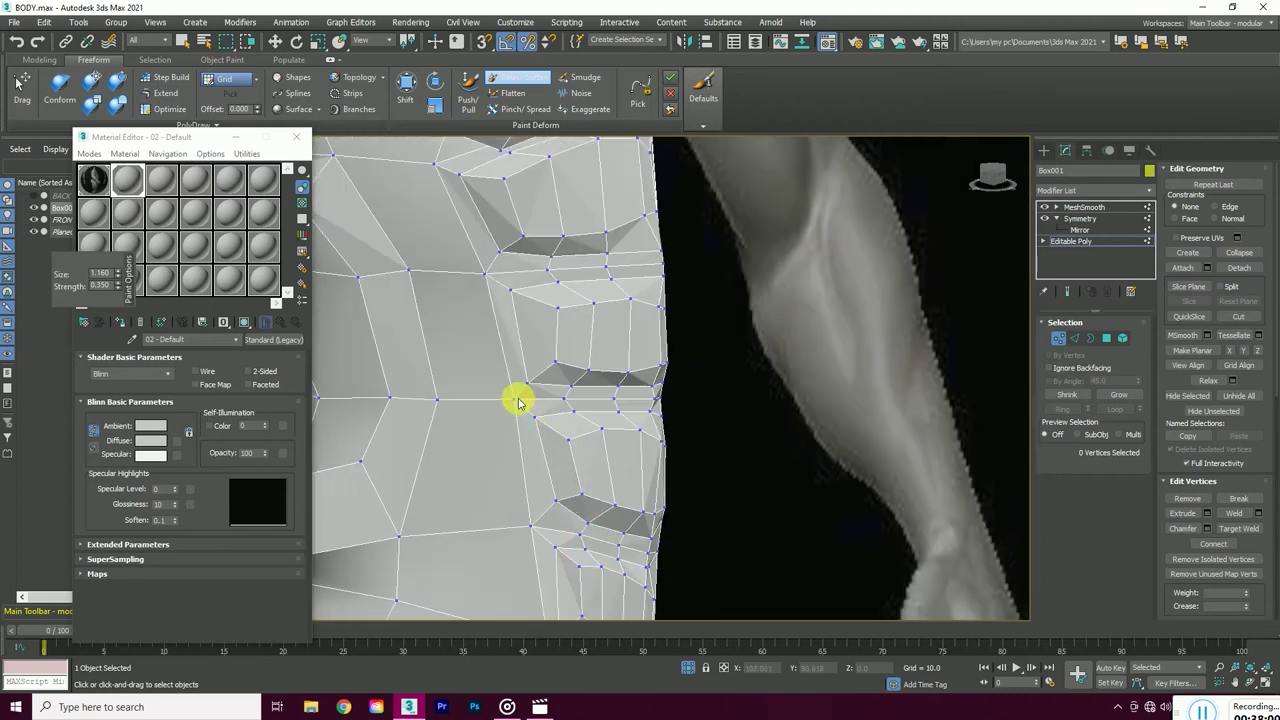
scroll(537, 540, down, 1)
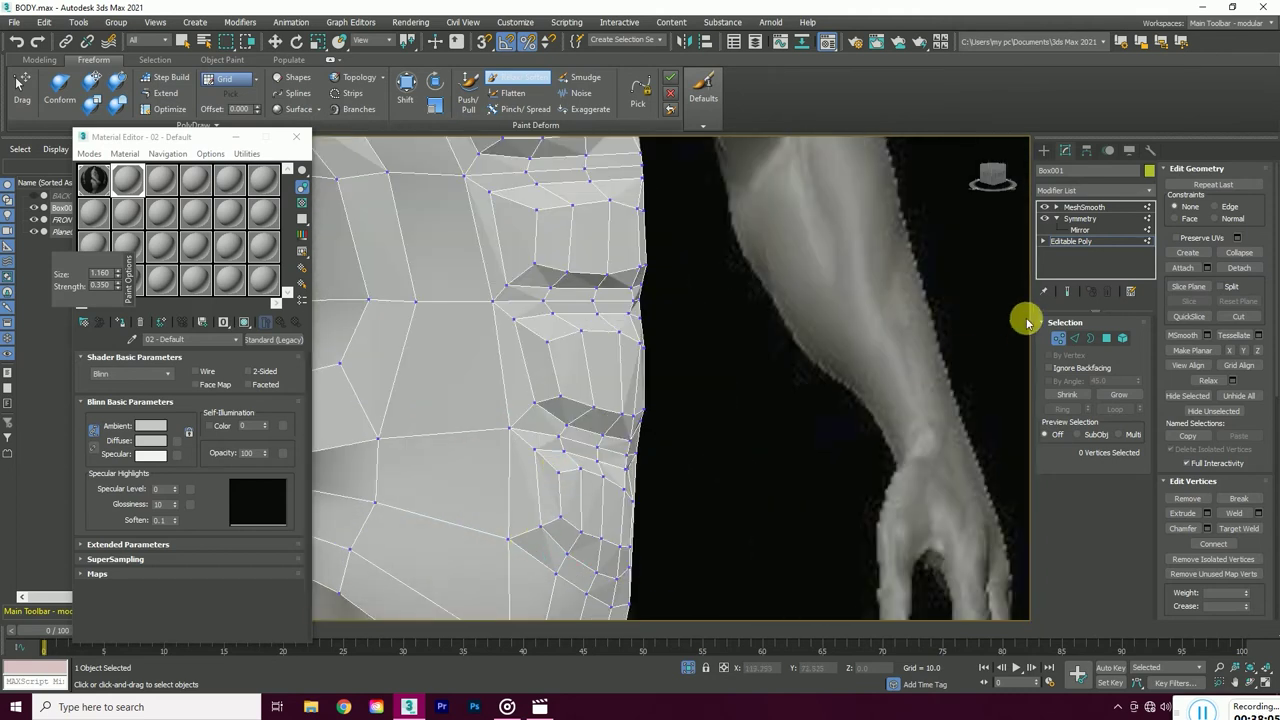
scroll(694, 409, down, 4)
scroll(918, 427, down, 1)
scroll(420, 290, up, 3)
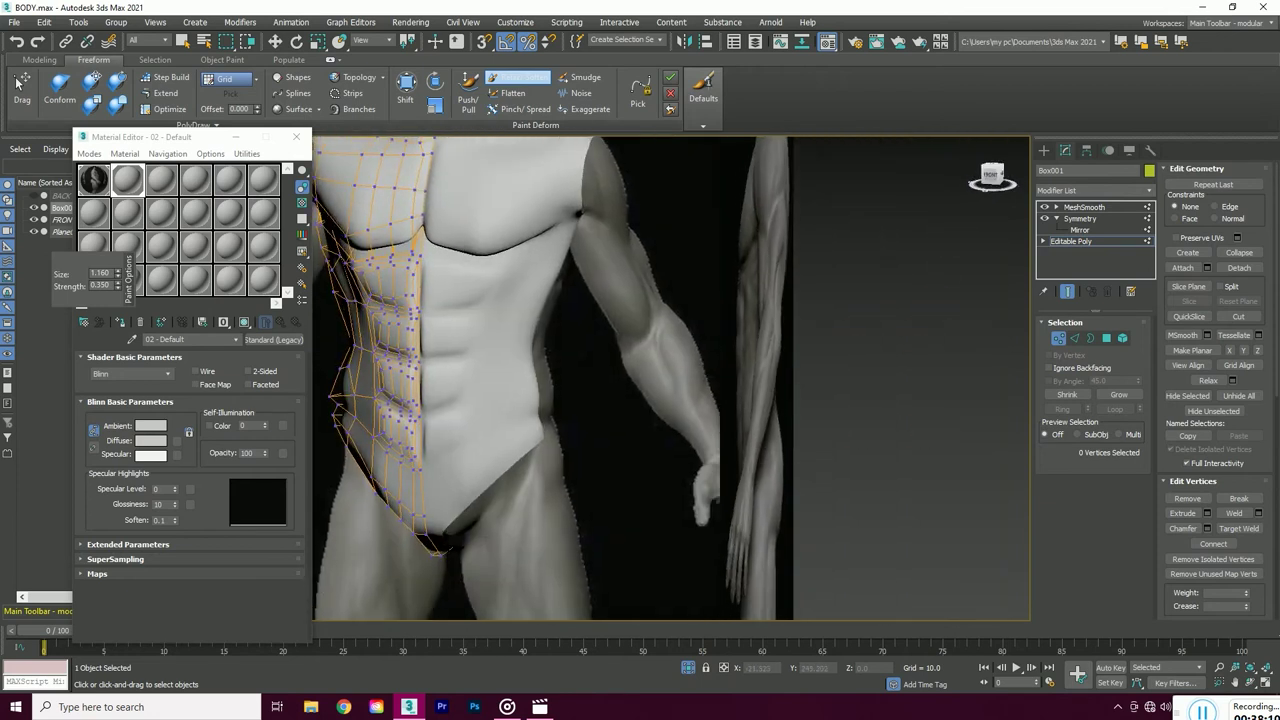
scroll(400, 280, up, 3)
- Switch to Move and nudge an abdomen vertex onto the ab groove
key(w)
click(414, 307)
scroll(538, 270, down, 3)
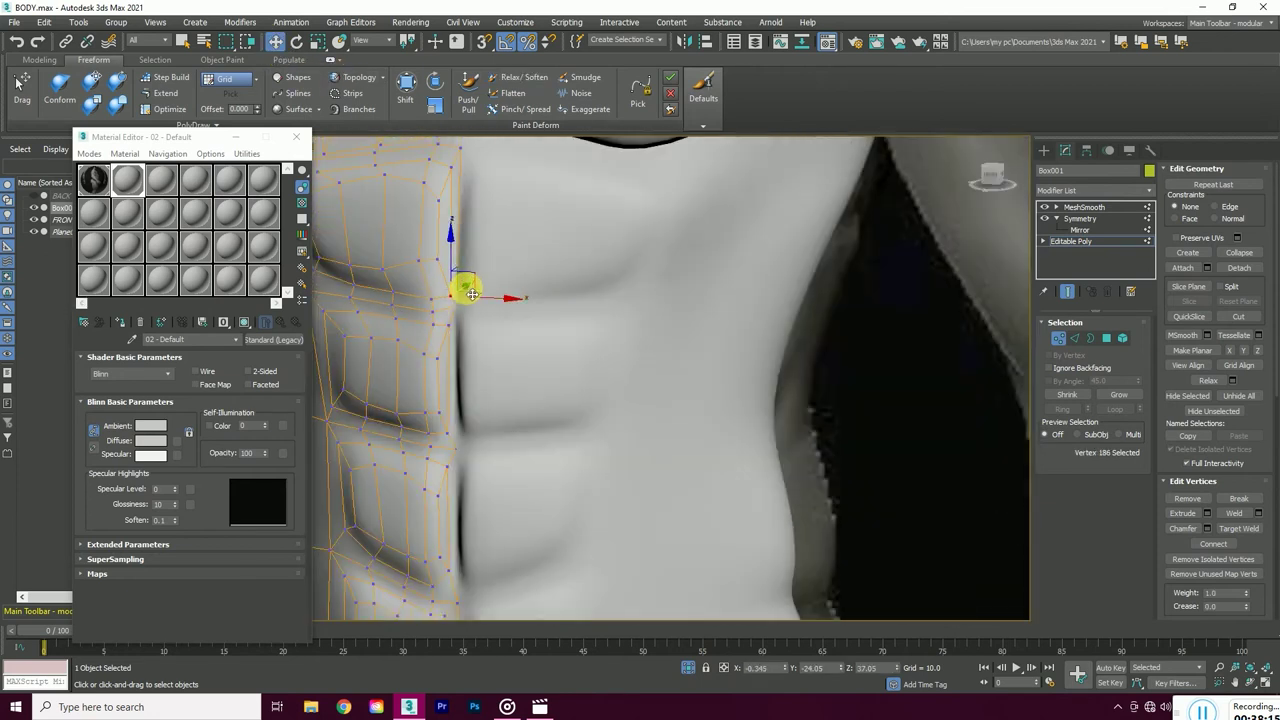
mouse_move(453, 300)
mouse_down()
mouse_move(438, 320)
mouse_move(451, 305)
mouse_up()
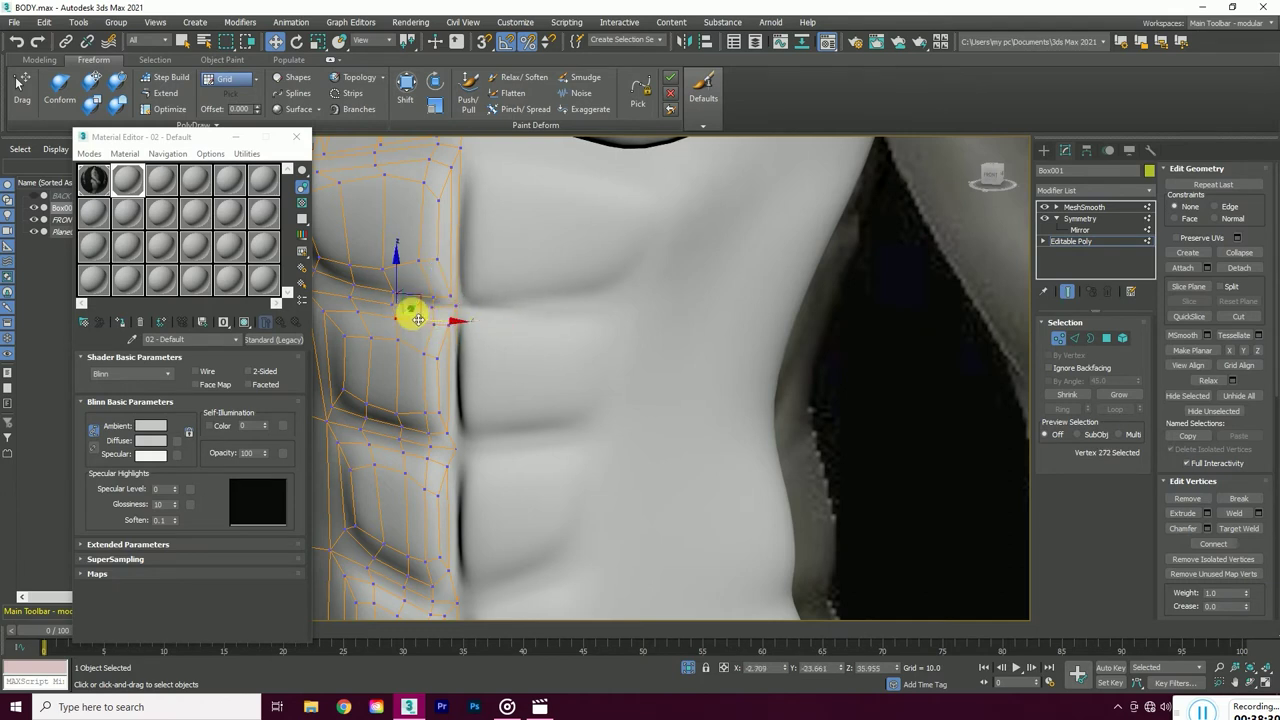
- Select neighbouring vertices along the ab line, viewing the abs at an angle
click(371, 297)
click(379, 311)
click(400, 316)
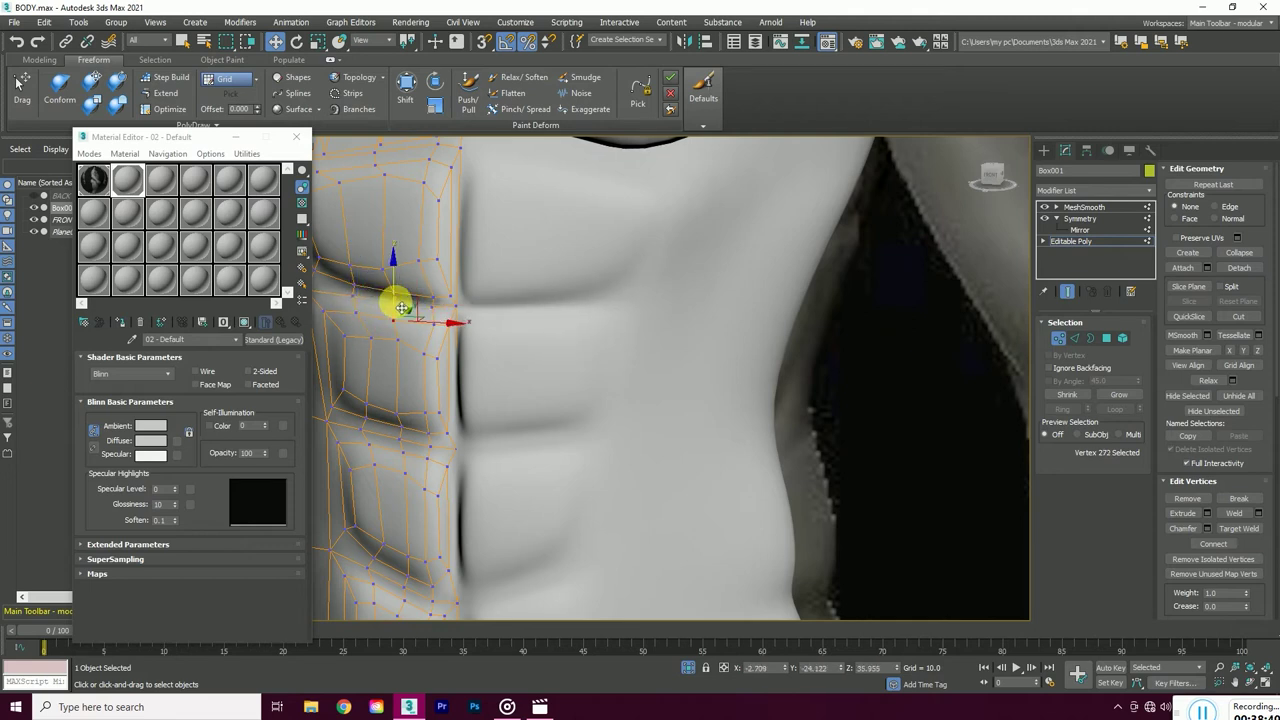
scroll(474, 314, down, 3)
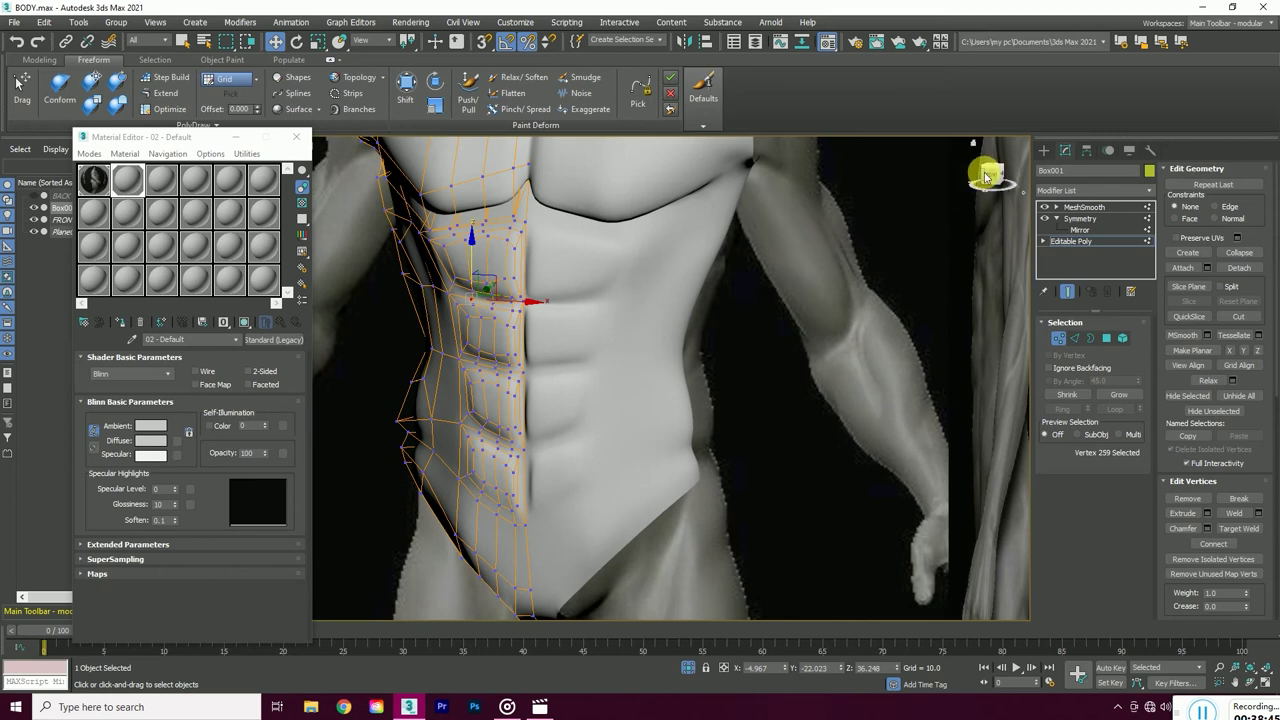
drag(983, 171, 709, 466)
scroll(709, 466, up, 3)
click(718, 481)
click(661, 483)
click(612, 472)
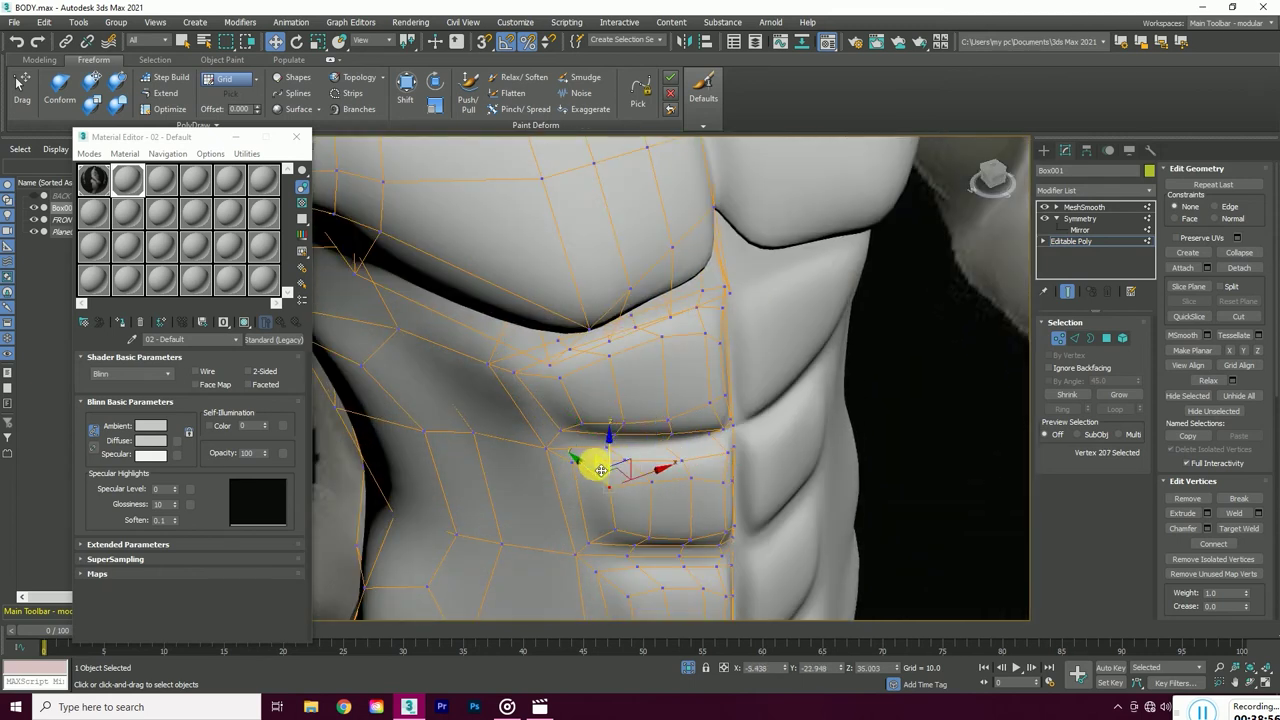
- Deselect the vertices and orbit back to a front view of the torso
alt+middle_drag(586, 463, 849, 423)
click(849, 423)
mouse_move(999, 183)
alt+middle_down()
mouse_move(851, 263)
mouse_move(923, 226)
mouse_move(614, 266)
alt+middle_up()
scroll(632, 340, up, 5)
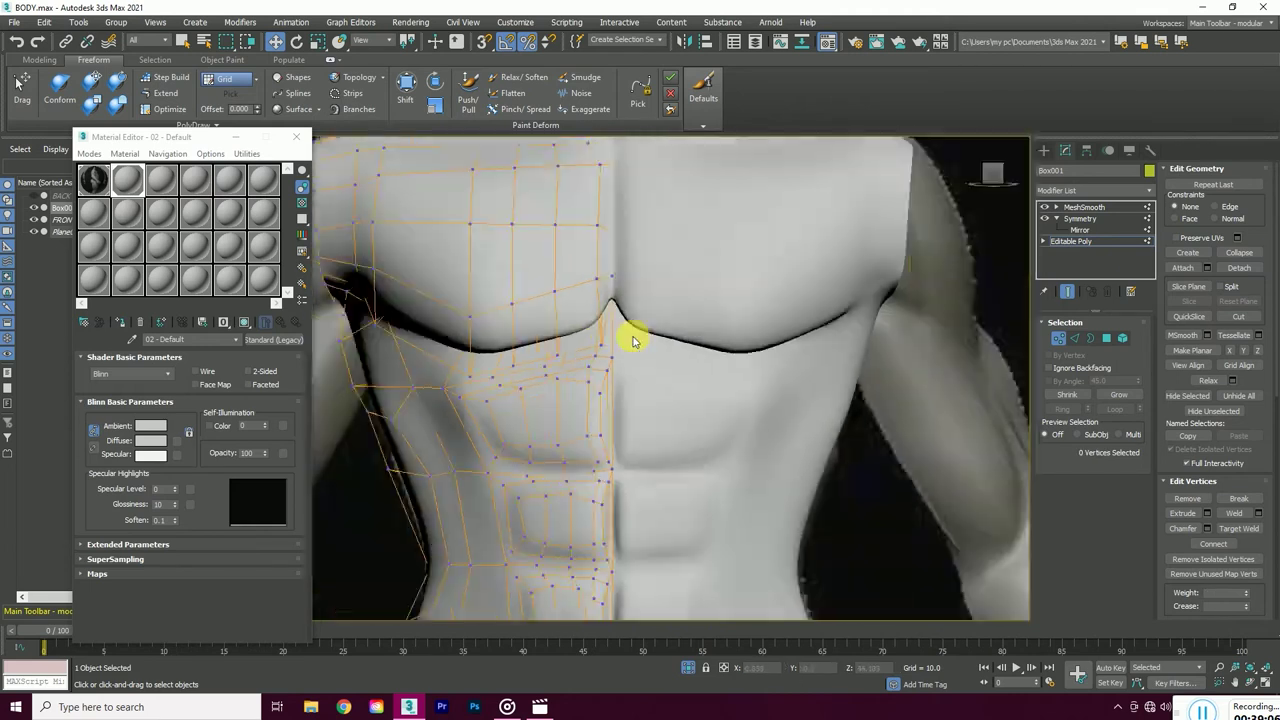
scroll(632, 340, down, 3)
drag(990, 178, 990, 180)
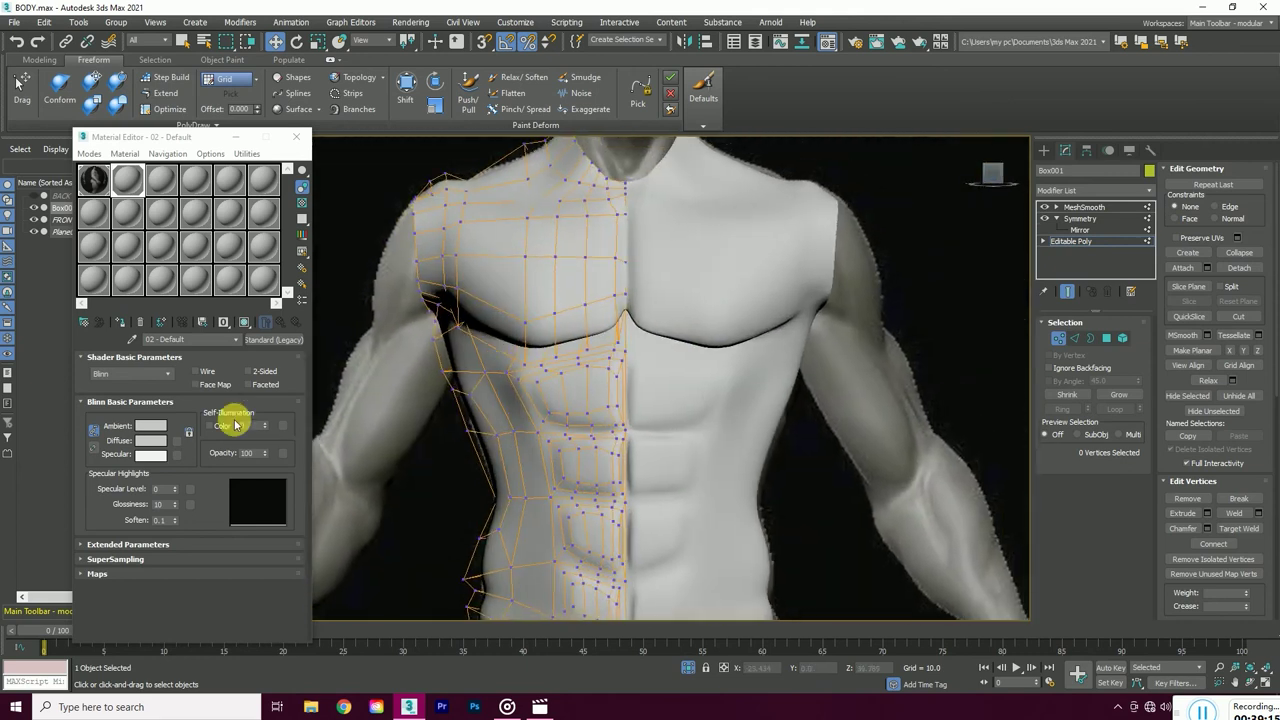
- Set mesh Opacity to 0 and move chest vertices onto the lower pectoral edge
drag(265, 453, 273, 558)
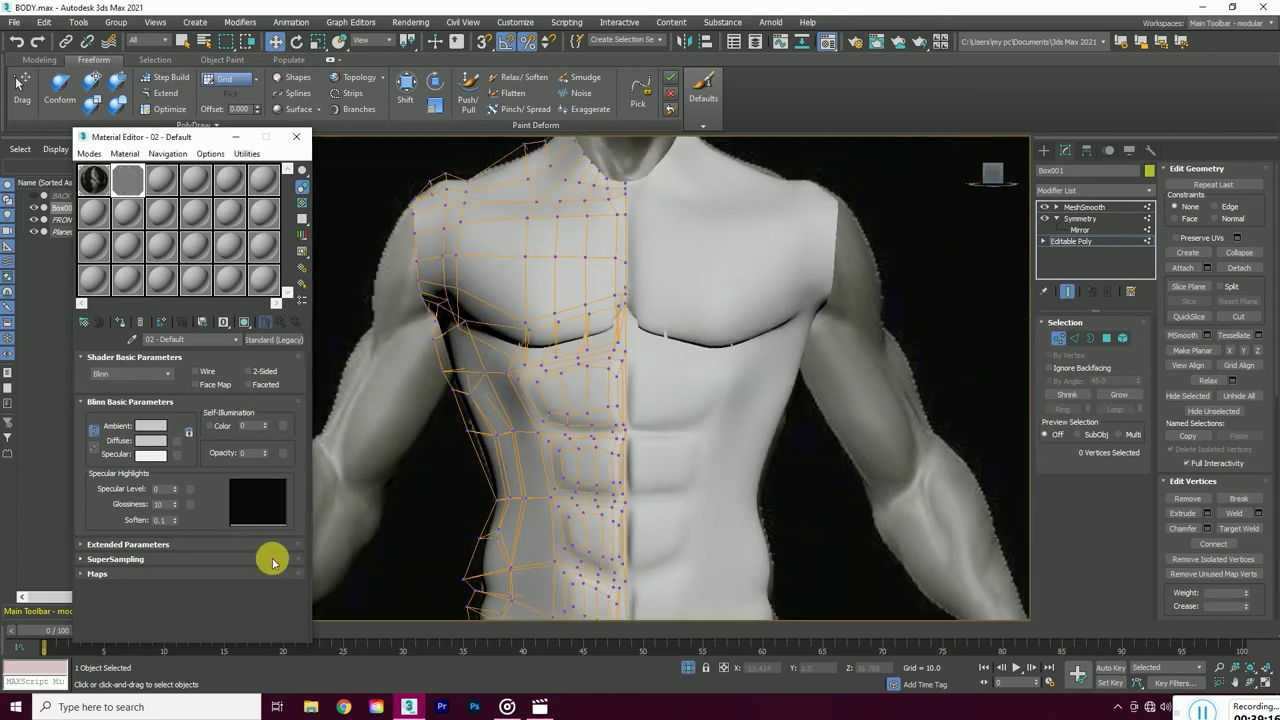
scroll(520, 398, up, 3)
scroll(588, 345, up, 2)
drag(486, 337, 486, 294)
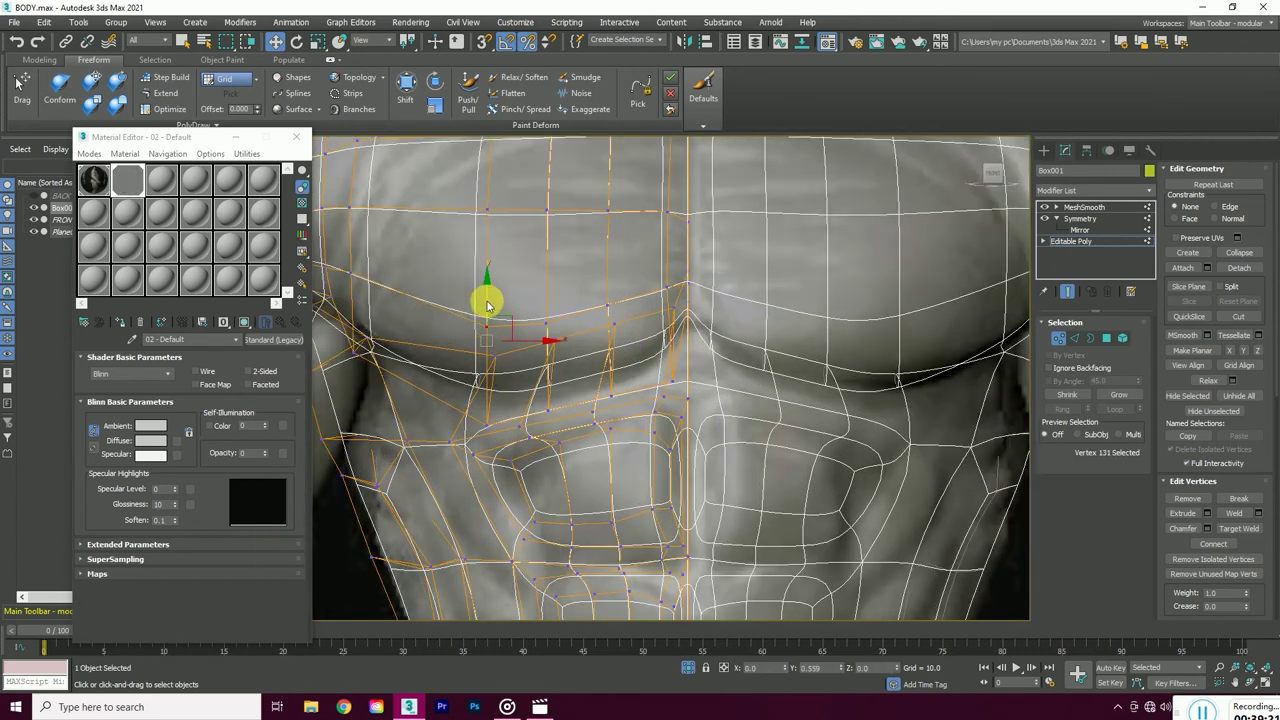
scroll(545, 290, down, 2)
scroll(557, 377, up, 3)
click(626, 253)
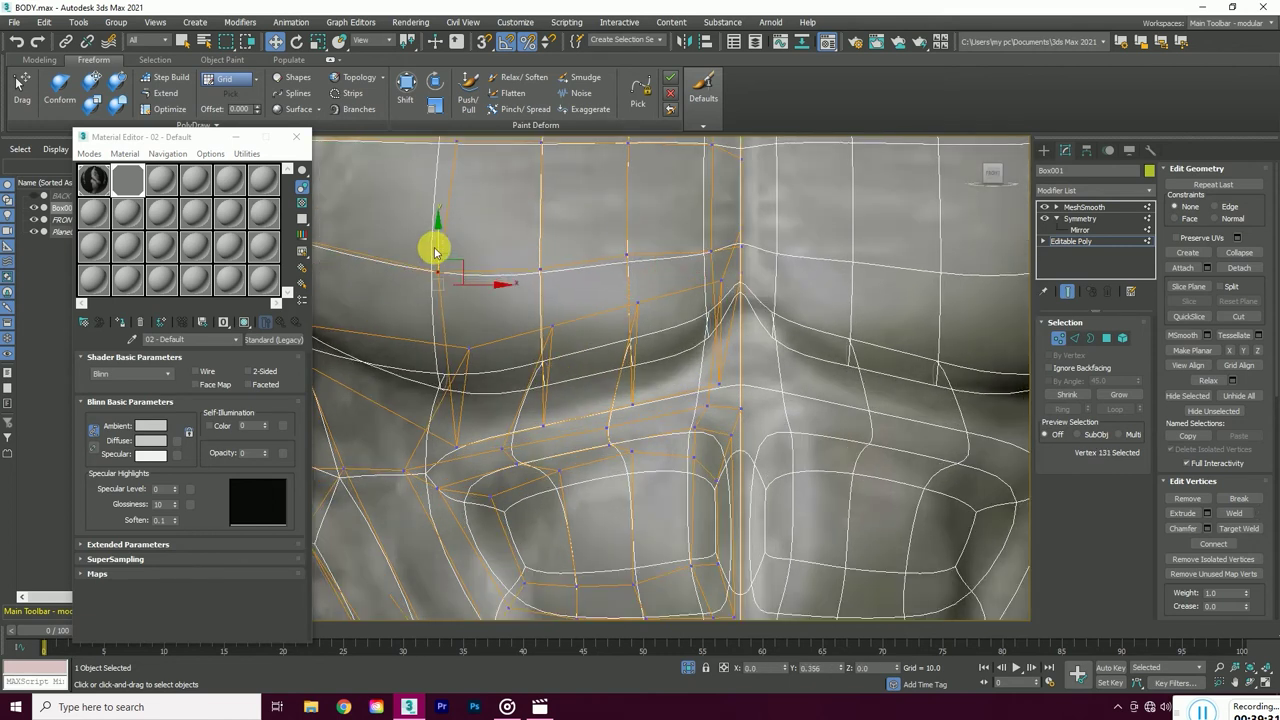
scroll(709, 271, up, 2)
click(581, 255)
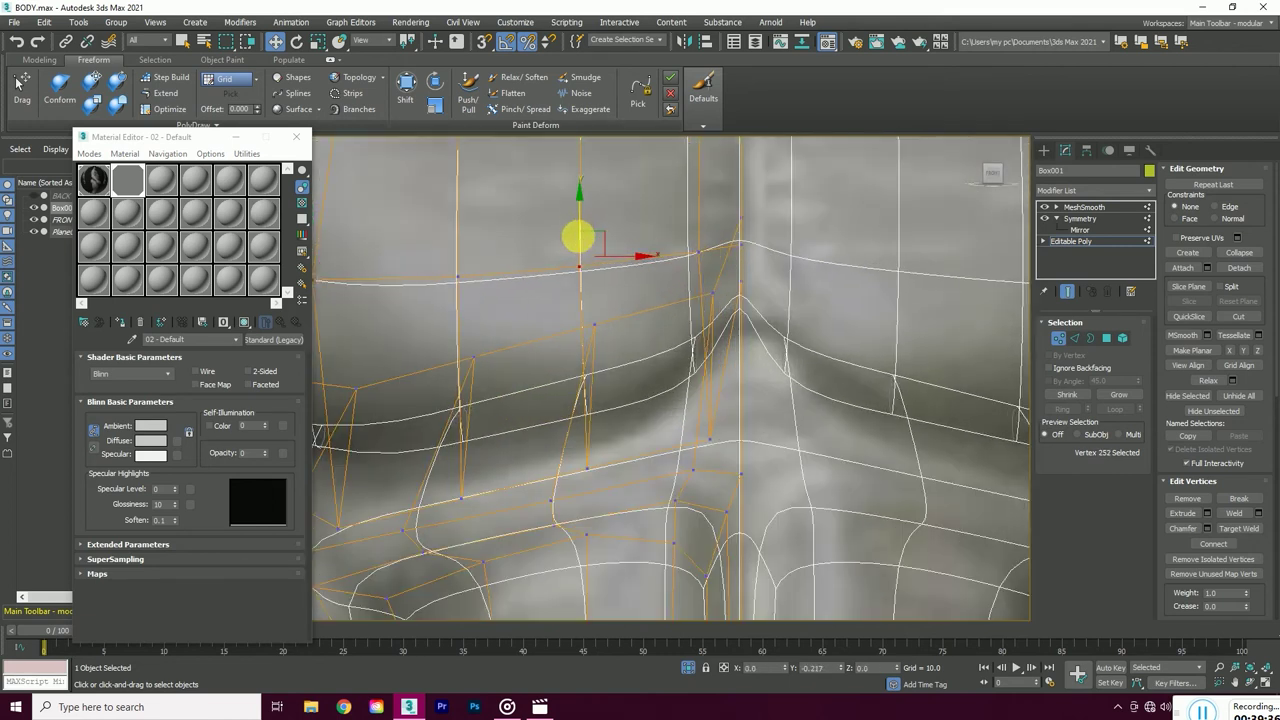
- Restore Opacity to 100 and fit the vertex below the centre of the pecs
drag(265, 453, 289, 319)
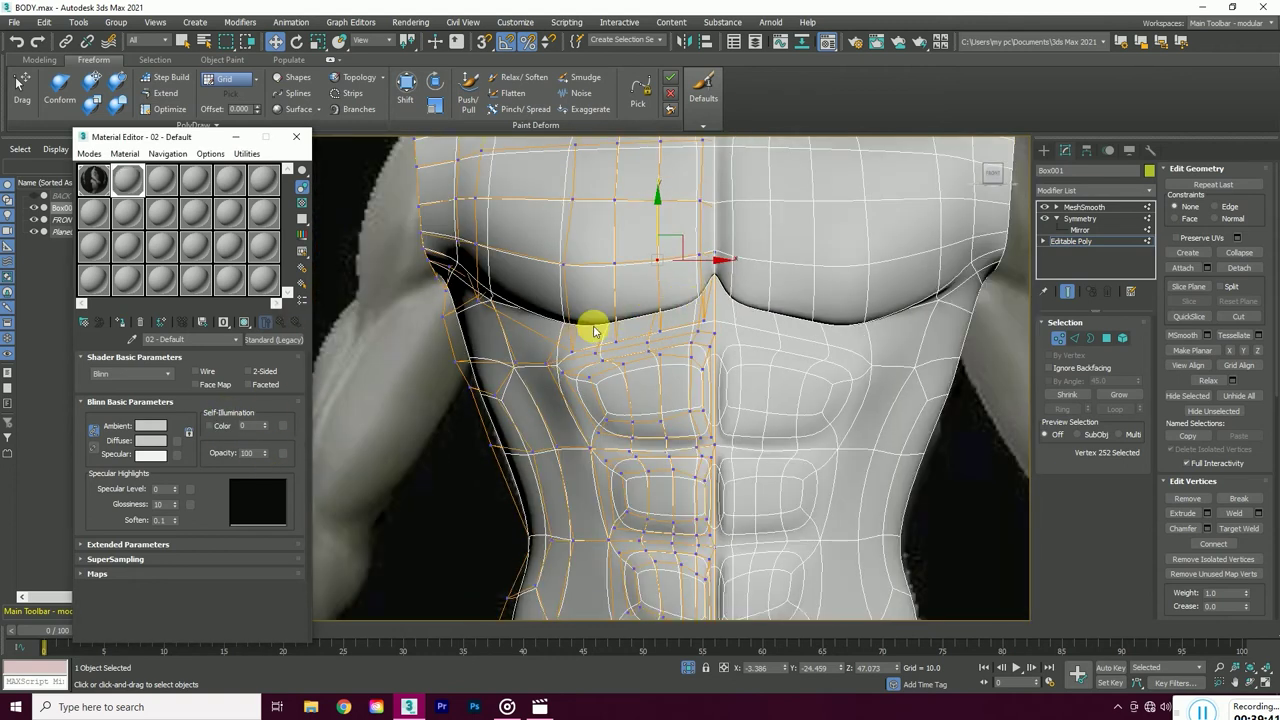
scroll(593, 330, down, 3)
mouse_move(857, 220)
alt+middle_down()
mouse_move(592, 370)
mouse_move(486, 343)
mouse_move(569, 290)
alt+middle_up()
click(520, 377)
scroll(586, 320, up, 3)
scroll(600, 348, up, 2)
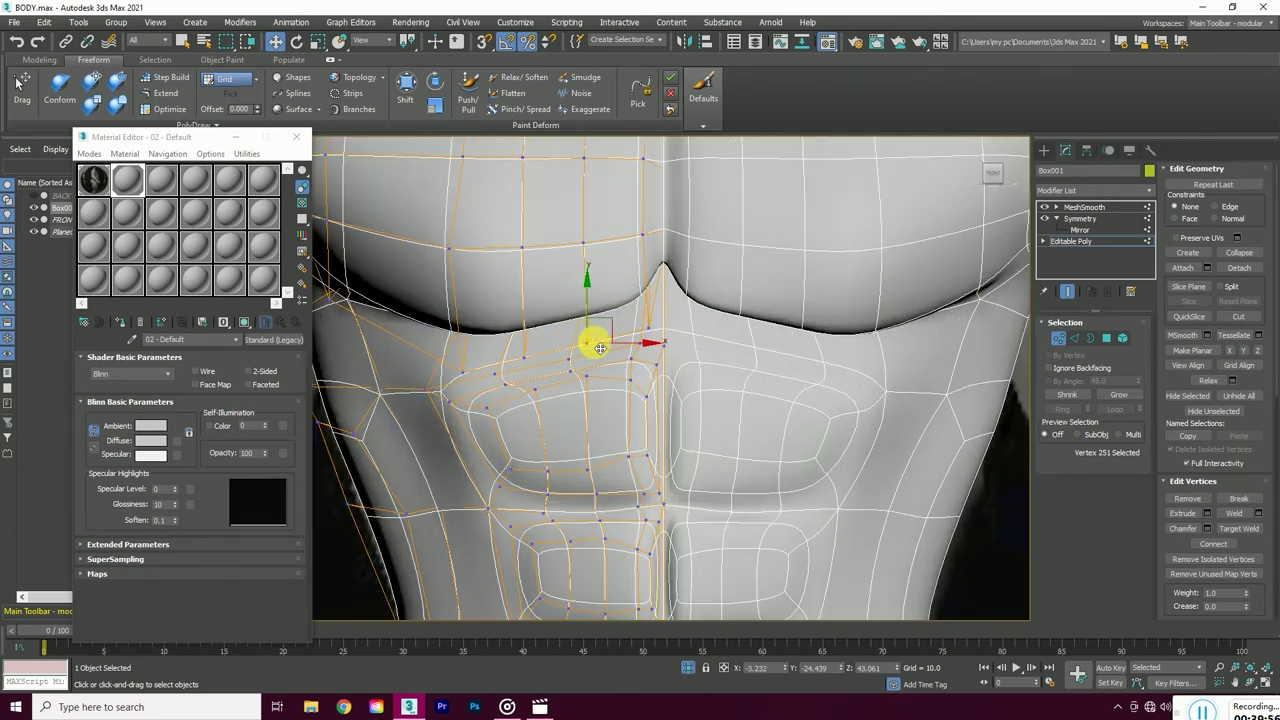
right_click(264, 453)
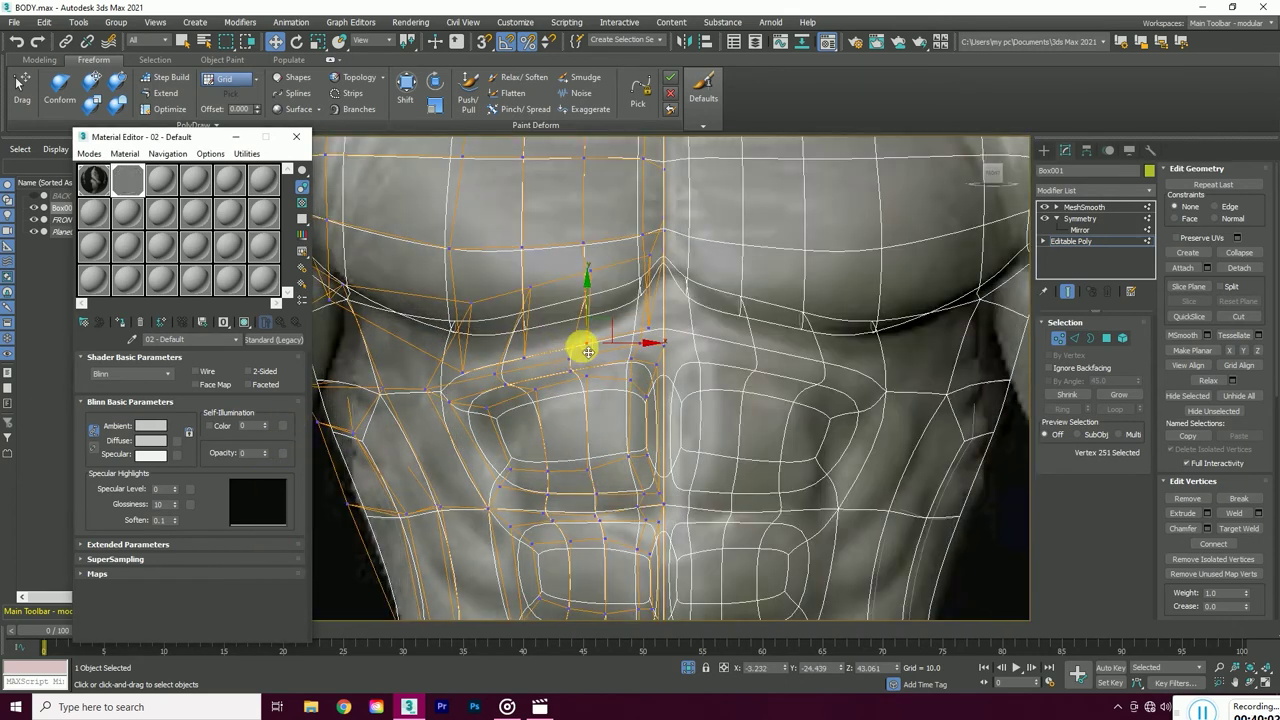
key(ctrl+z)
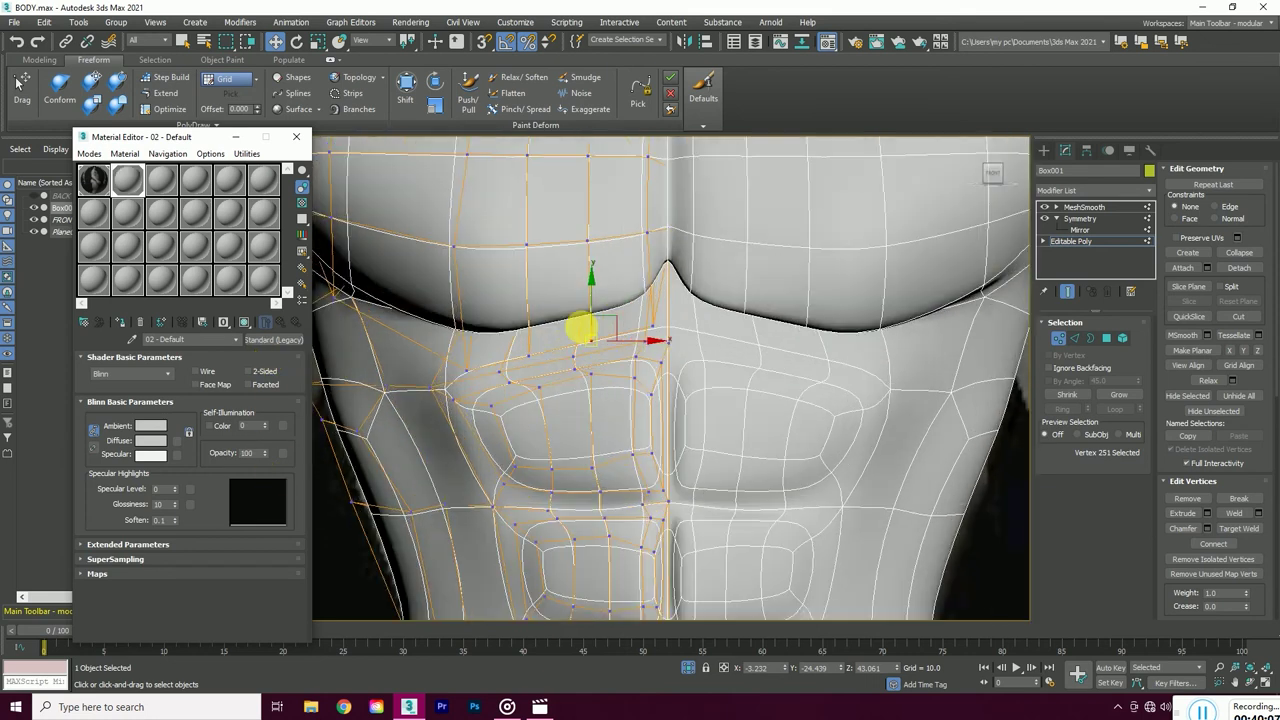
- From a side view, pull the upper flank contour vertices onto the sculpt's side silhouette
scroll(580, 329, down, 5)
click(937, 377)
drag(990, 172, 760, 352)
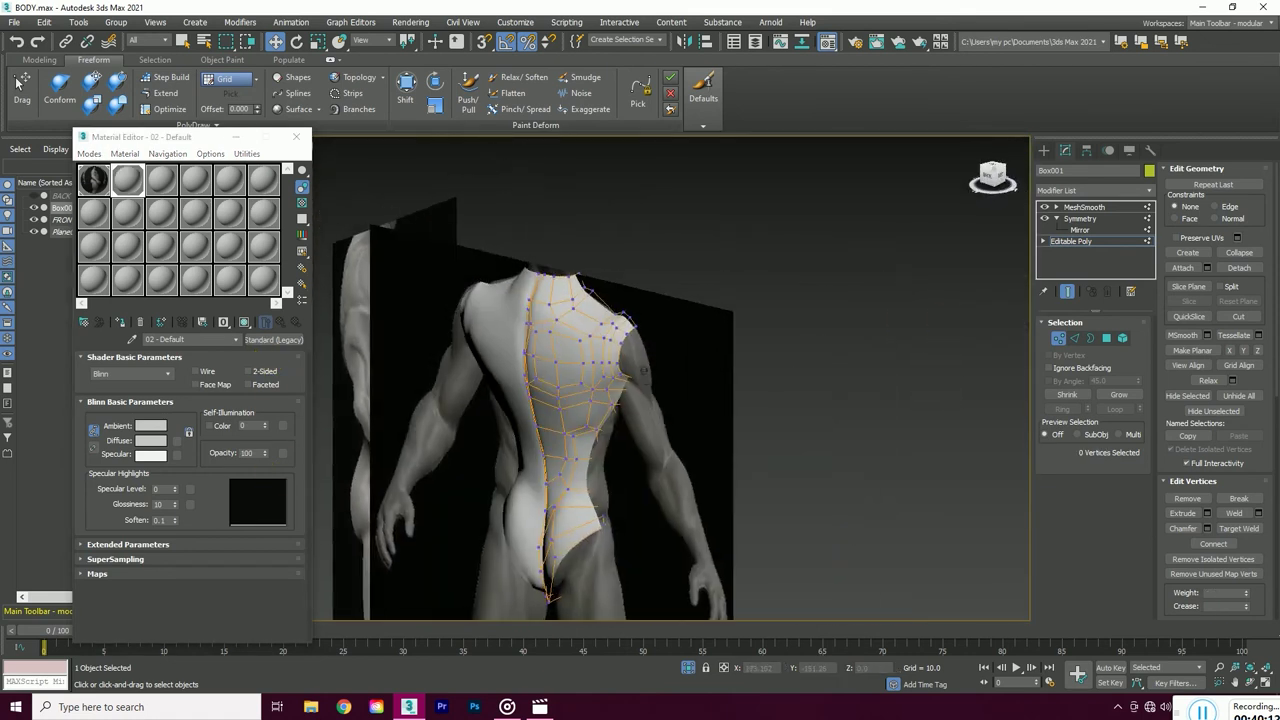
scroll(700, 340, up, 5)
scroll(640, 323, down, 2)
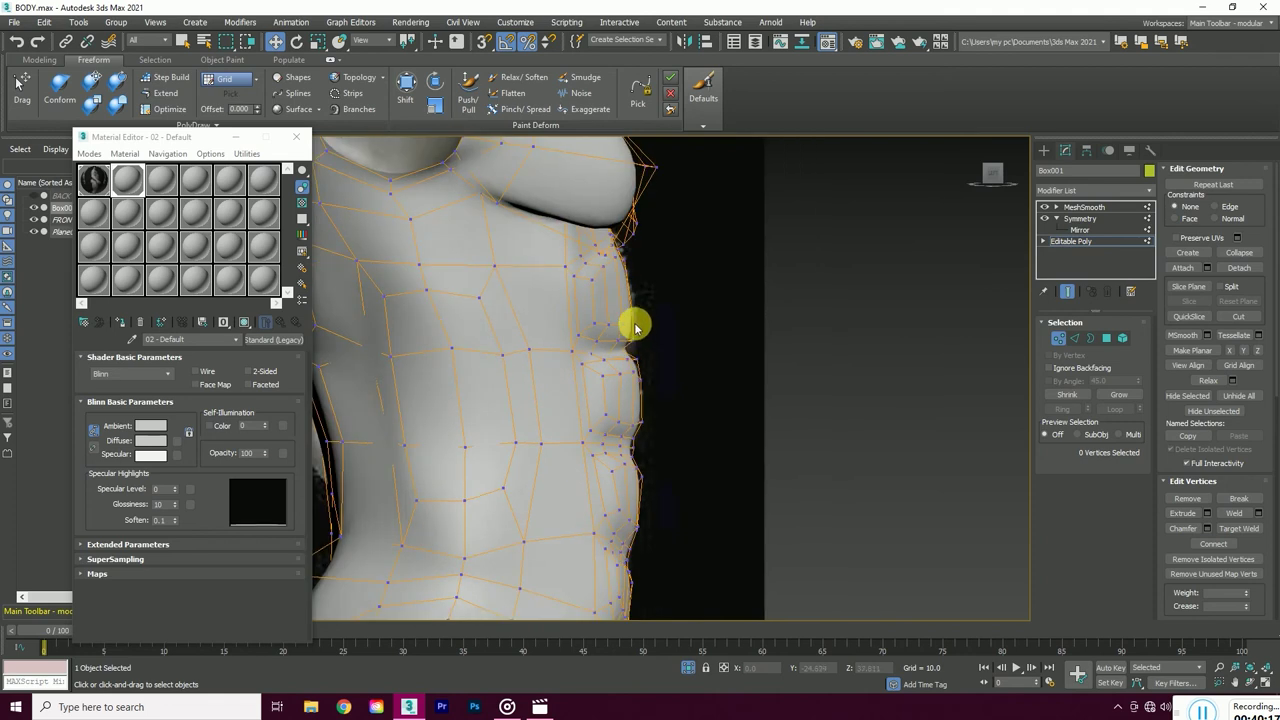
scroll(640, 320, up, 2)
click(632, 308)
click(645, 390)
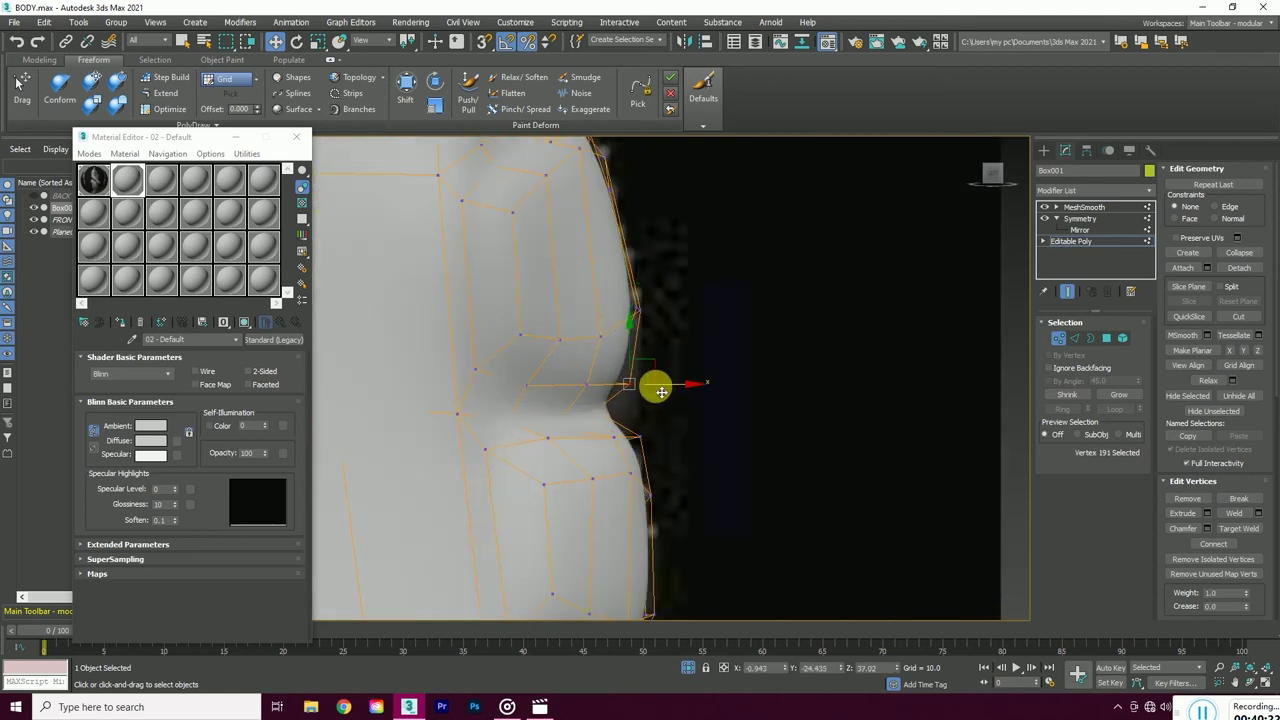
scroll(650, 402, down, 1)
click(617, 266)
- Fit the lower waist-edge vertices to the sculpt's side silhouette, then return to the front
scroll(651, 520, down, 2)
scroll(618, 446, up, 2)
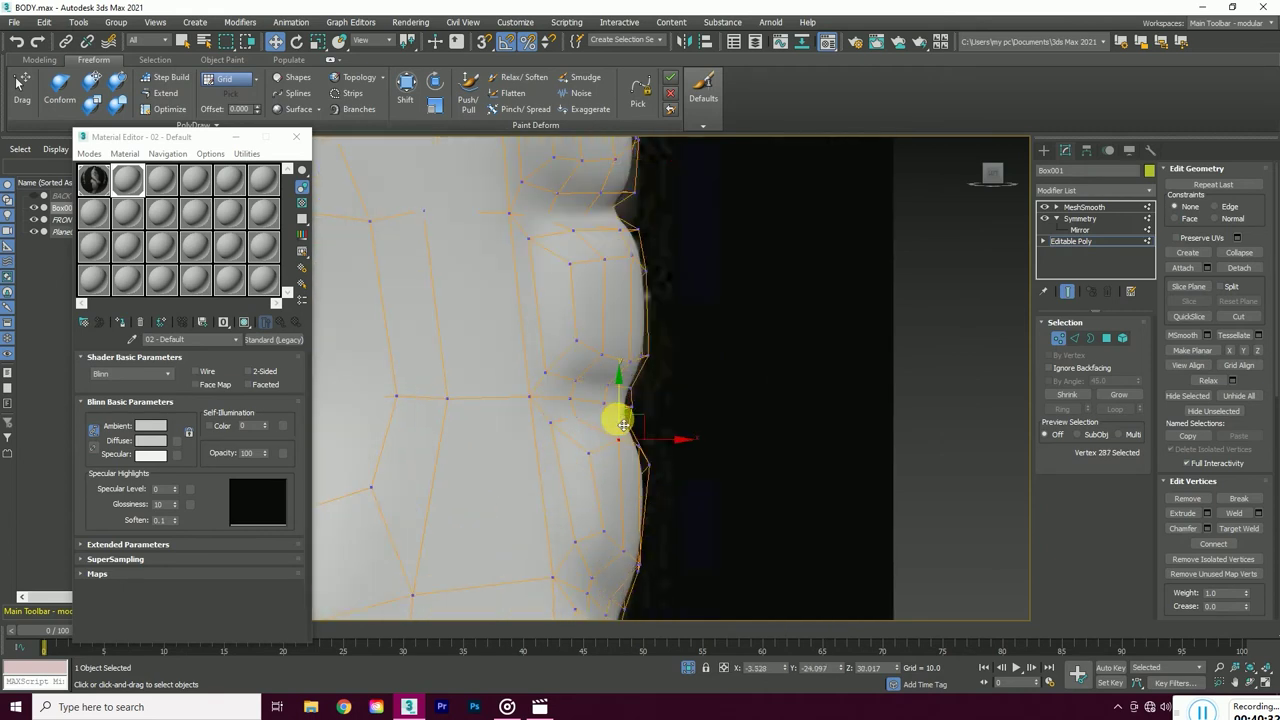
click(643, 549)
scroll(623, 543, up, 2)
scroll(590, 510, up, 2)
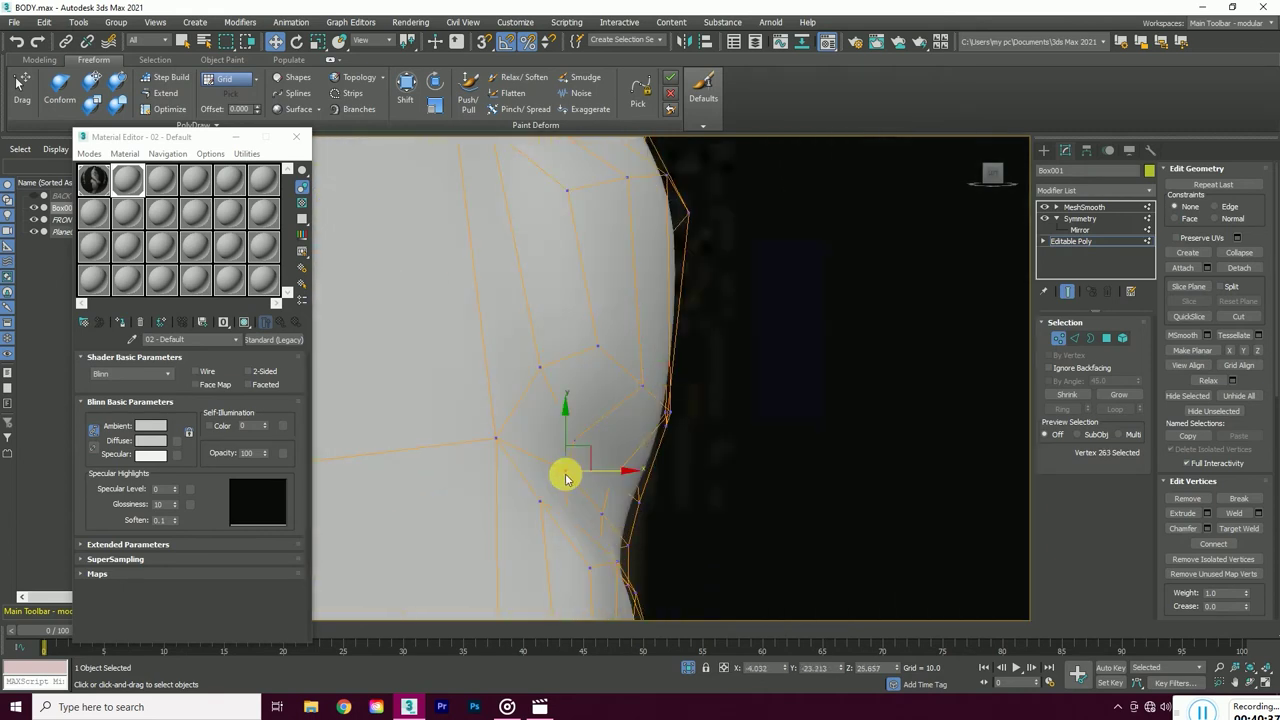
scroll(568, 500, down, 1)
click(662, 458)
scroll(697, 407, down, 1)
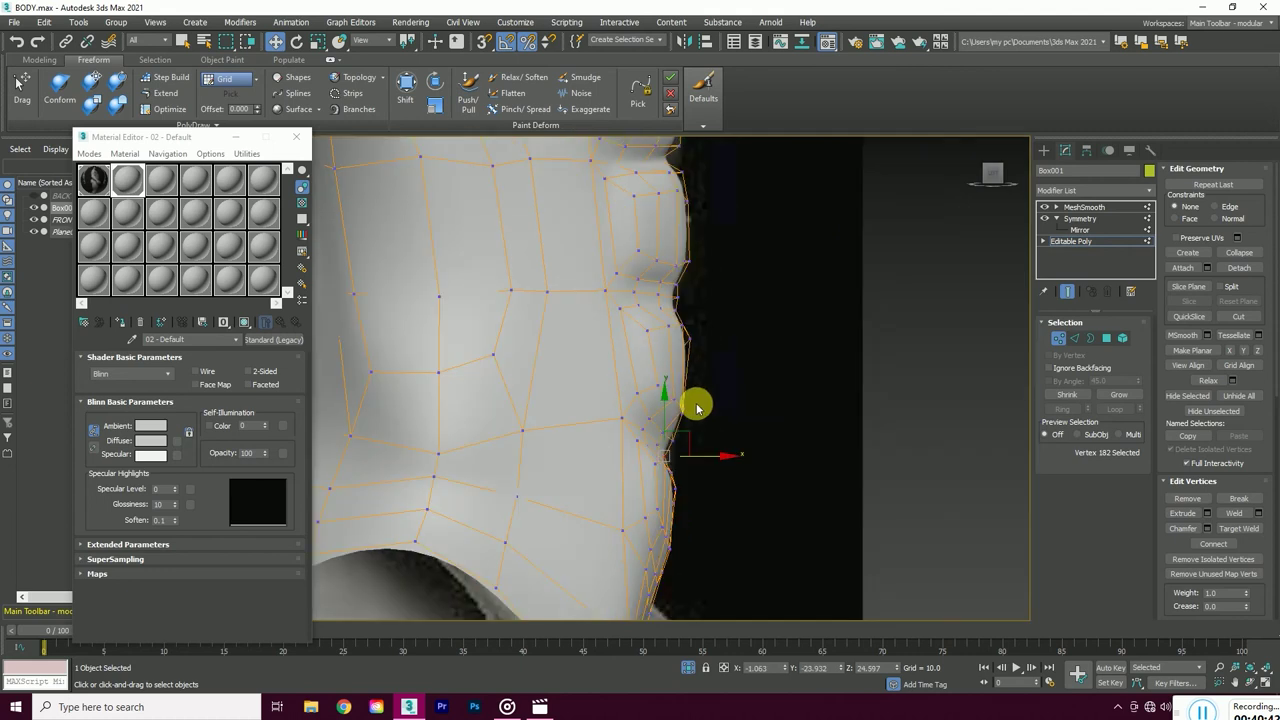
scroll(697, 407, down, 3)
alt+middle_drag(697, 407, 455, 310)
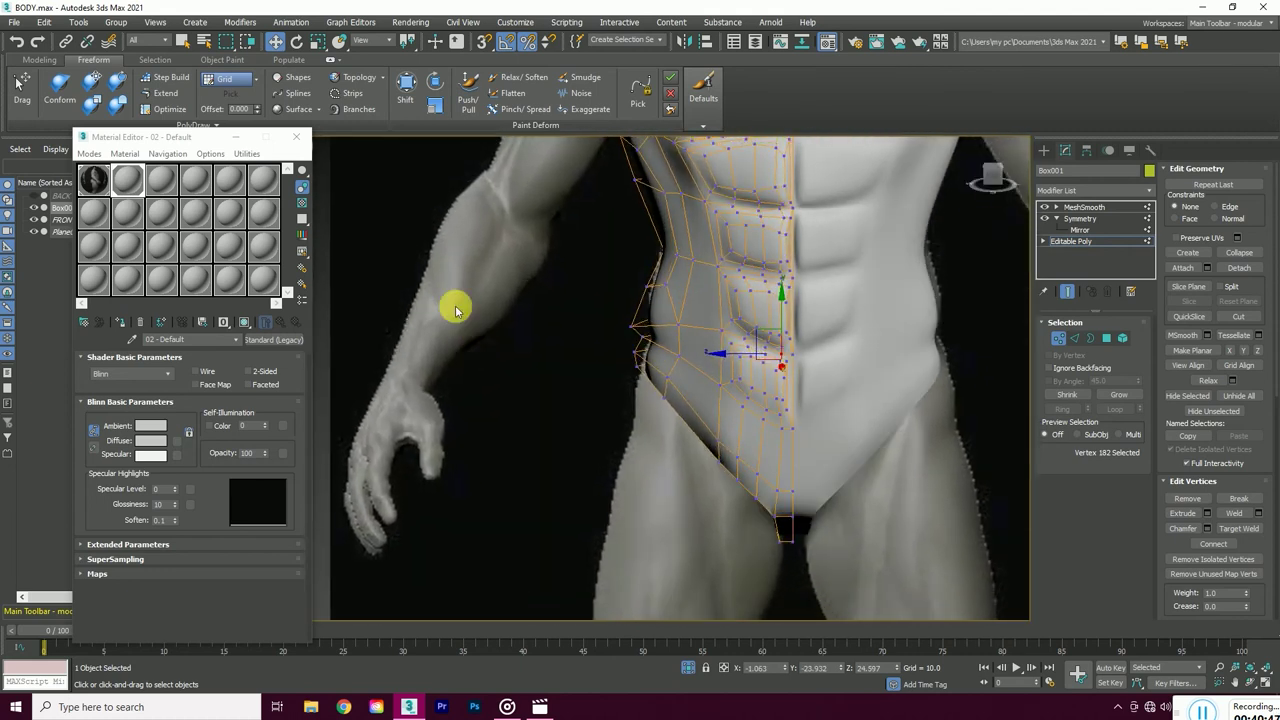
- Briefly try the brush softening tool on the torso cage
click(487, 77)
scroll(780, 388, up, 4)
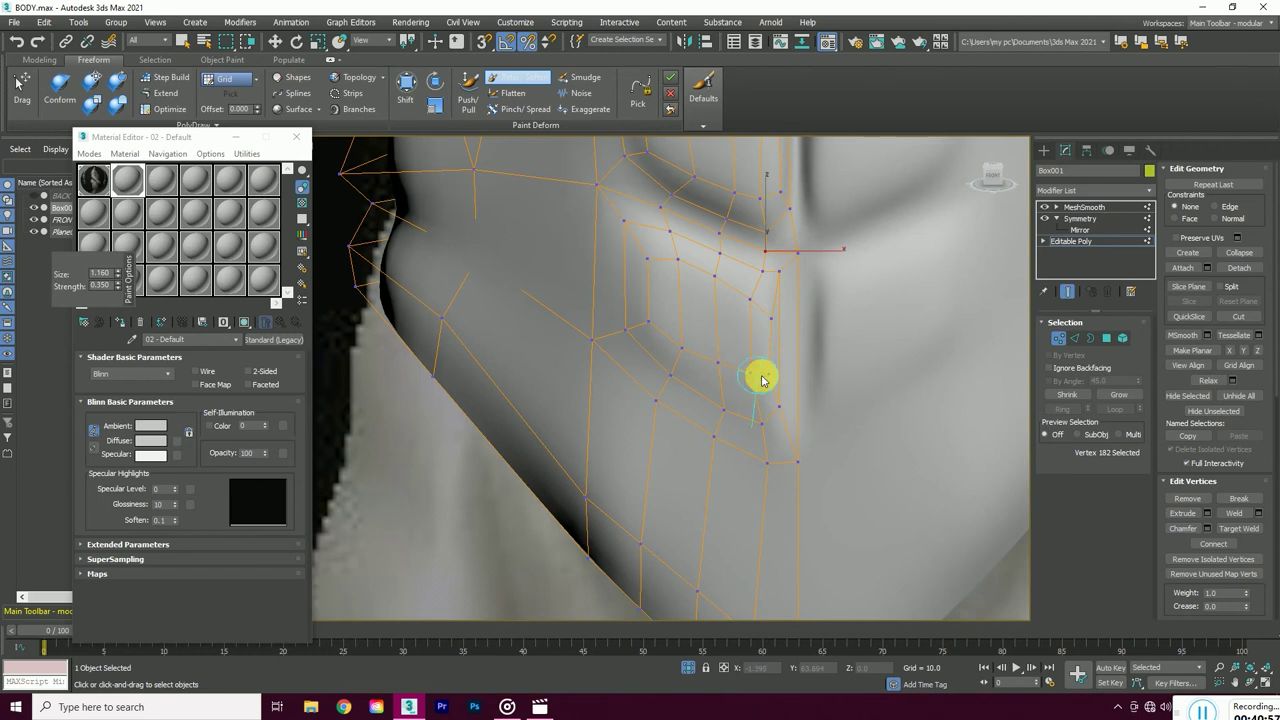
scroll(760, 390, down, 4)
scroll(698, 398, up, 4)
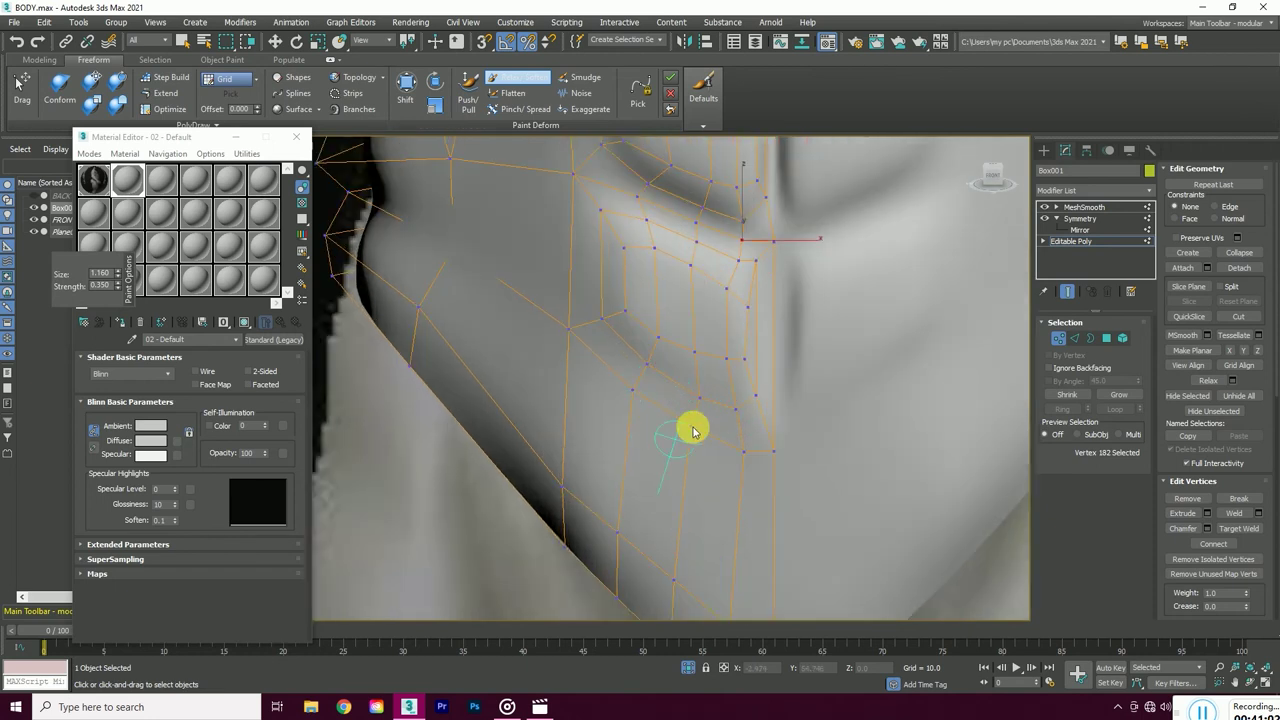
- Move the hip-crease and lower flank vertices onto the sculpt's oblique and groin line
click(275, 41)
alt+middle_drag(971, 186, 580, 374)
click(578, 356)
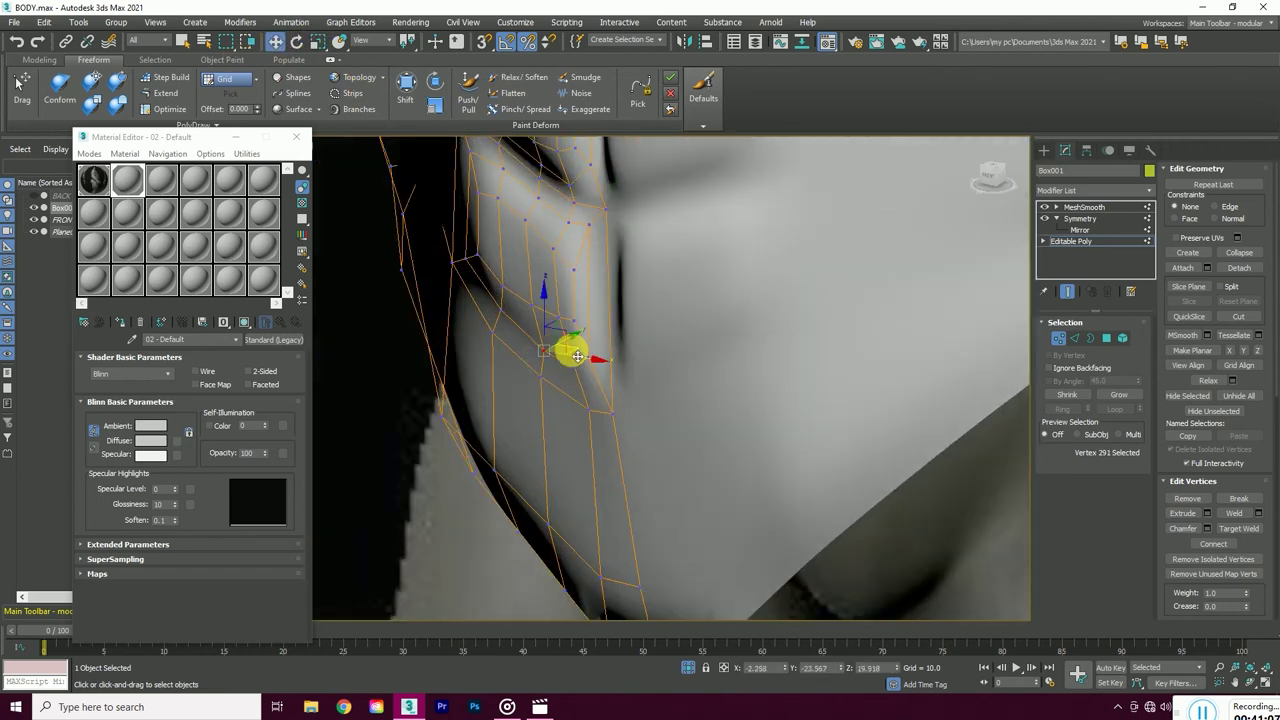
click(500, 310)
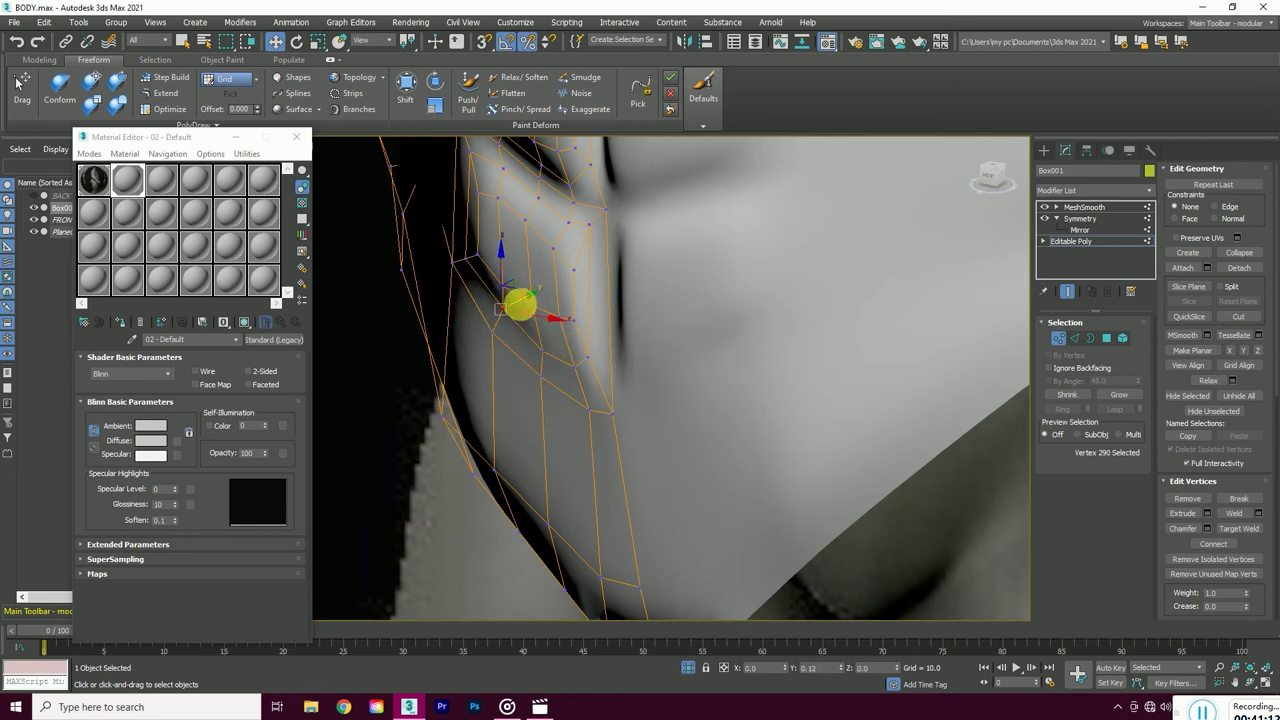
click(590, 355)
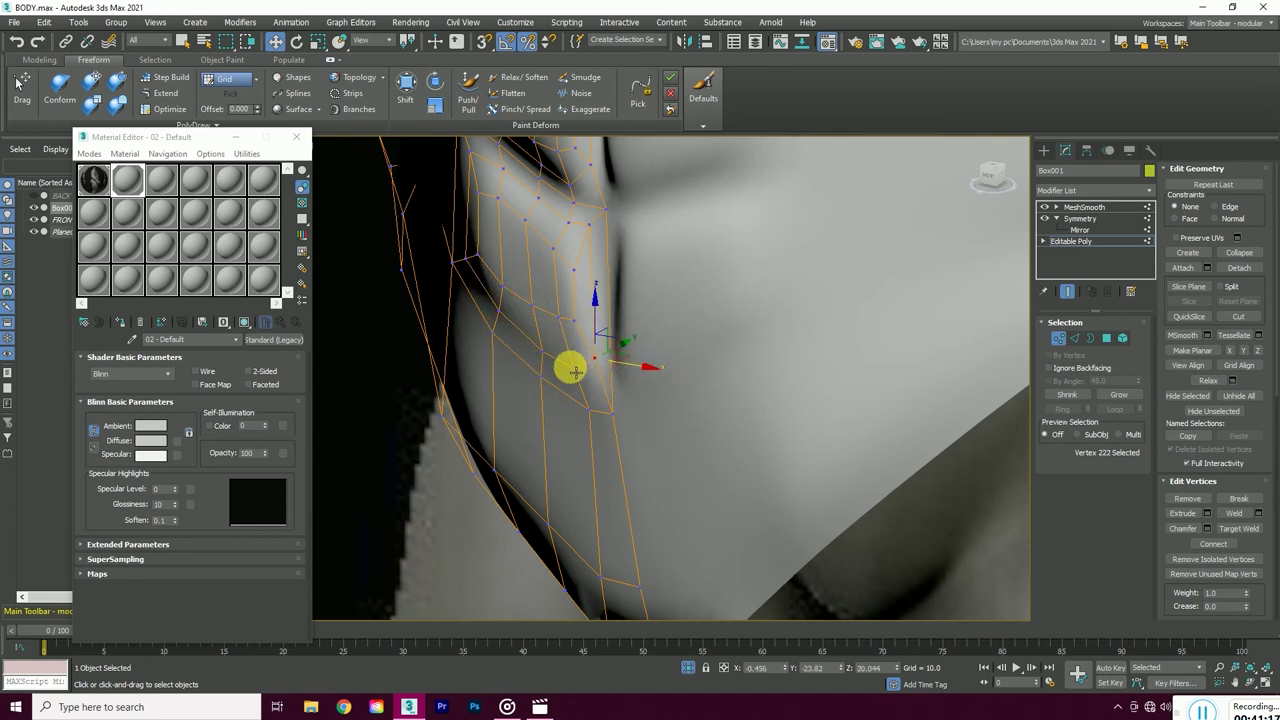
click(556, 349)
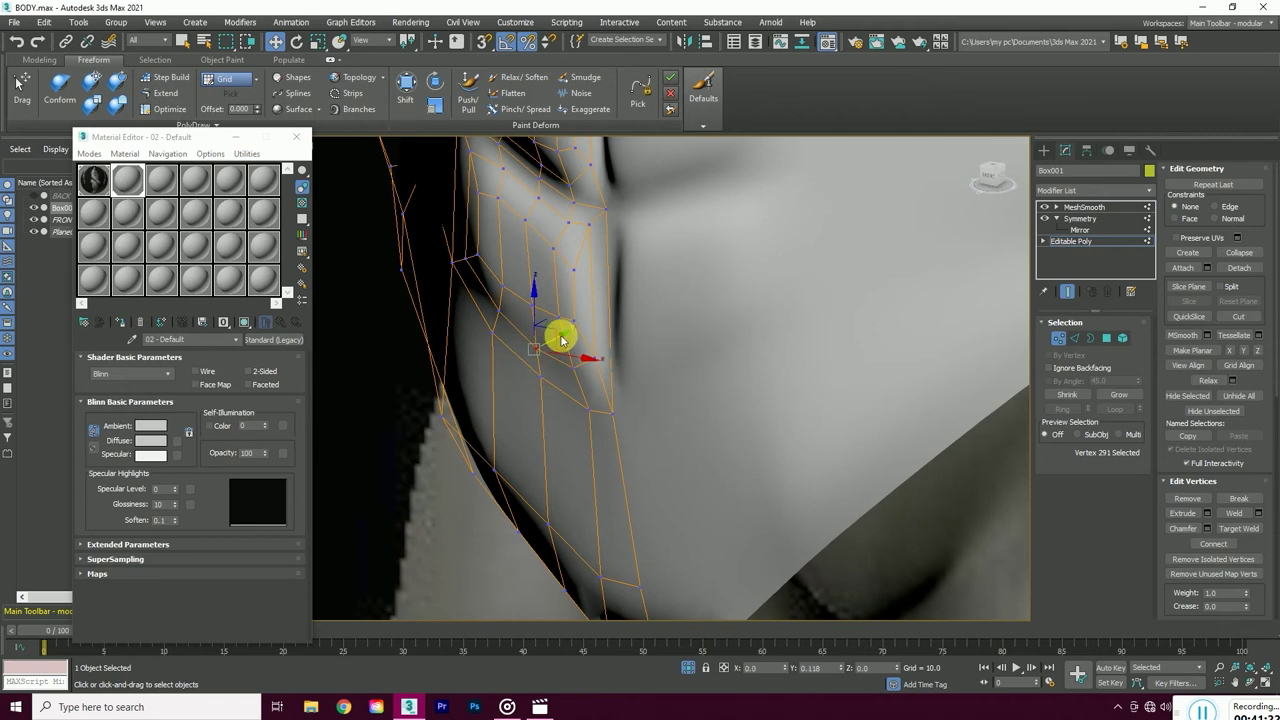
scroll(560, 340, down, 5)
scroll(608, 434, down, 3)
alt+middle_drag(569, 517, 757, 334)
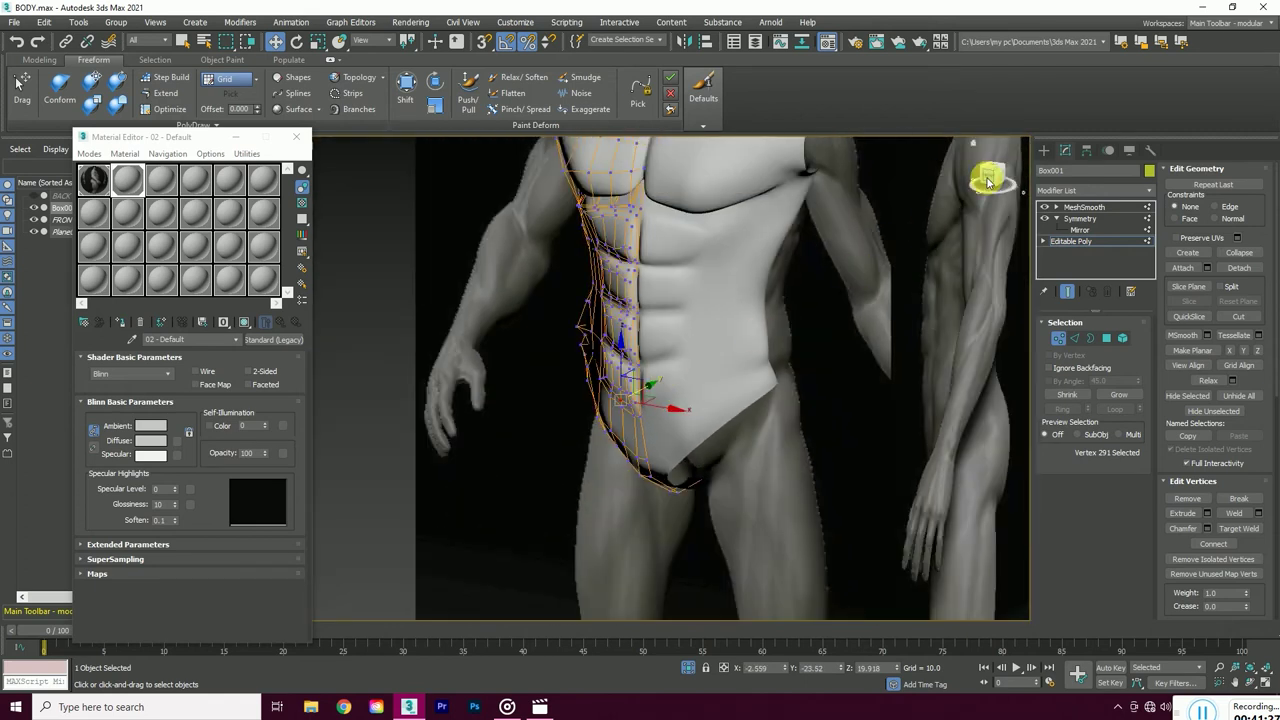
- View the torso from the front with the smoothed result and cage overlaid
click(988, 180)
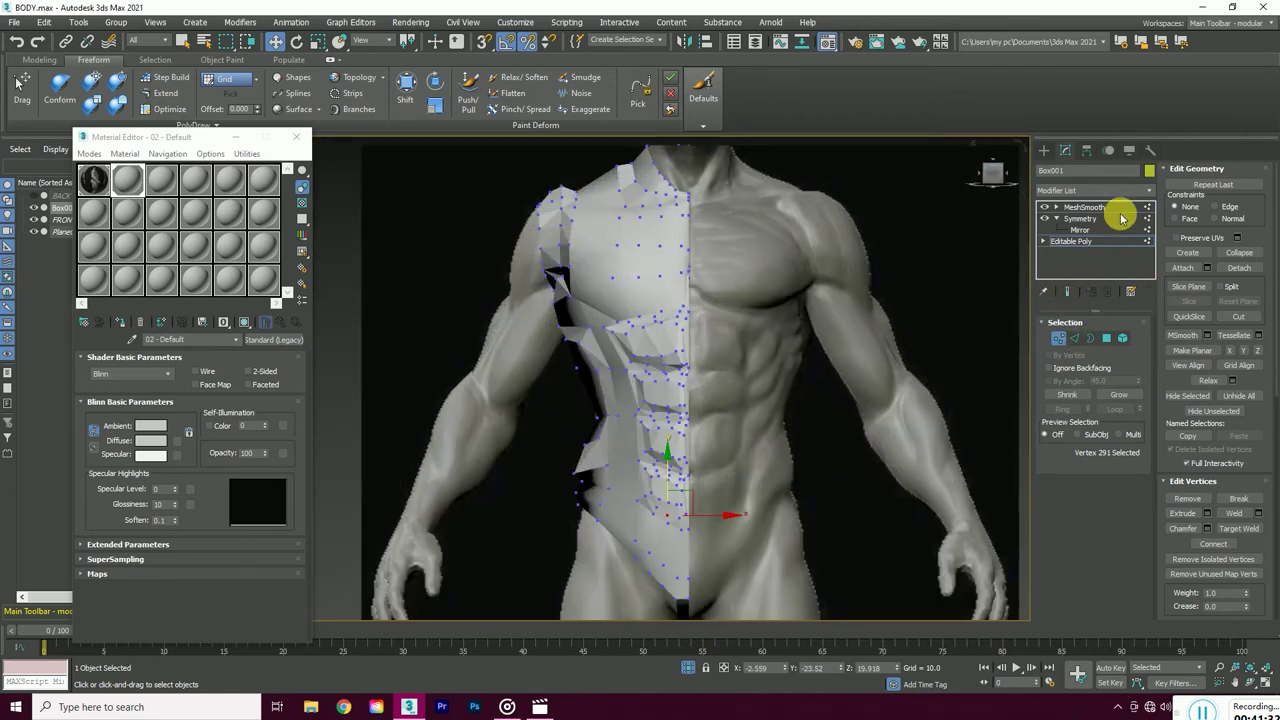
click(1150, 218)
click(1075, 241)
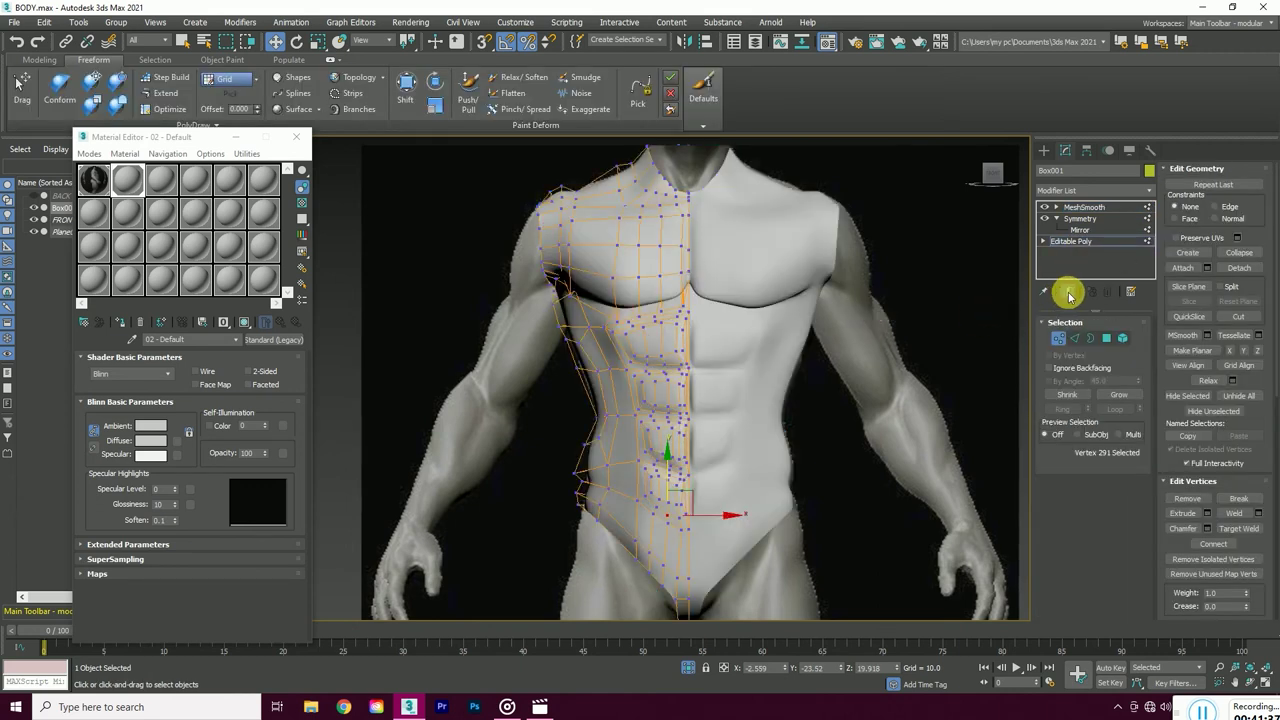
click(1067, 293)
scroll(635, 366, up, 3)
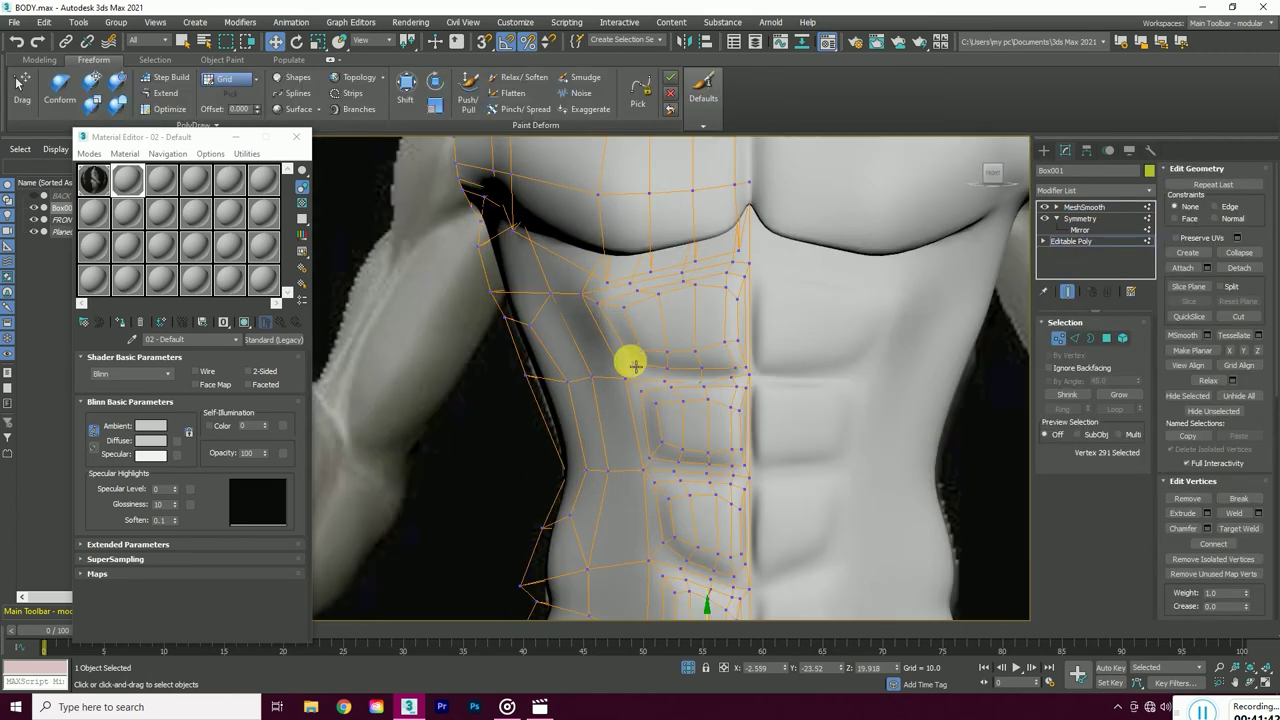
- Adjust the two vertices beside the upper abs, comparing smoothed and faceted views
mouse_move(628, 377)
mouse_down()
mouse_move(646, 335)
mouse_move(667, 372)
mouse_up()
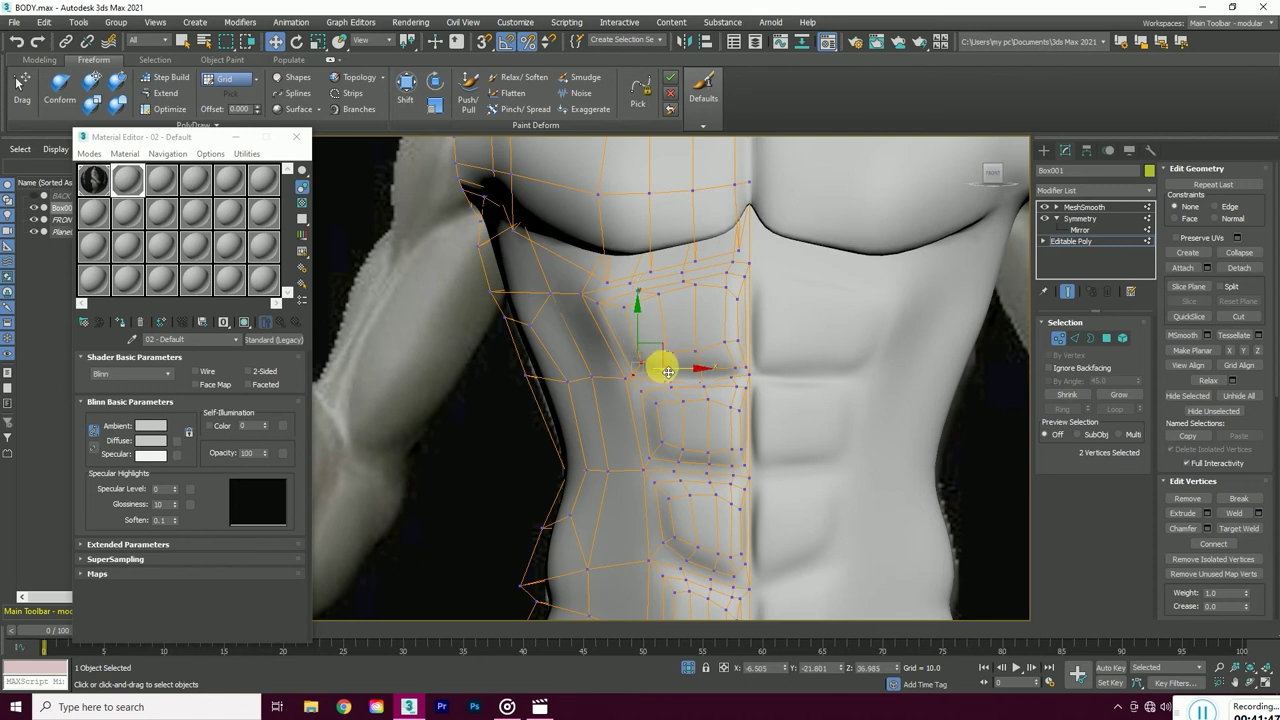
click(1068, 293)
click(1070, 294)
double_click(1070, 294)
click(600, 300)
- Adjust a vertex just below the chest and check it against the smoothed mesh
alt+middle_drag(1000, 180, 543, 277)
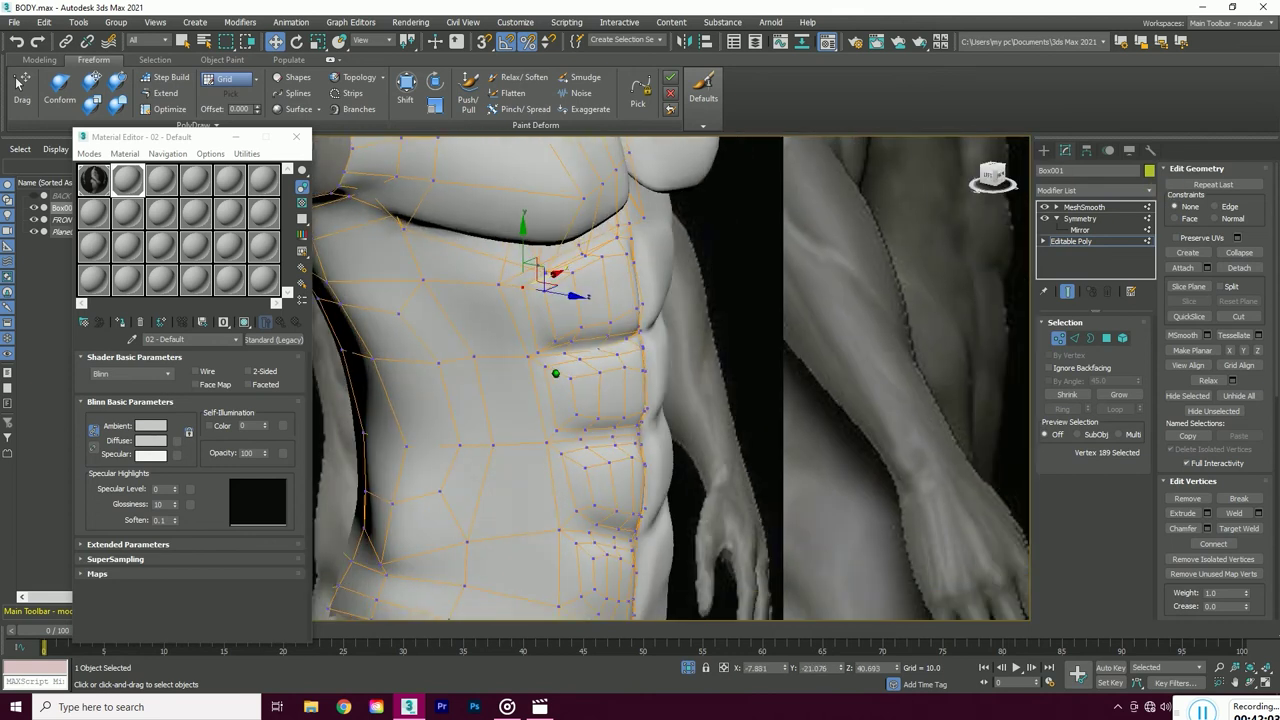
scroll(486, 286, up, 3)
click(462, 289)
alt+middle_drag(457, 286, 718, 328)
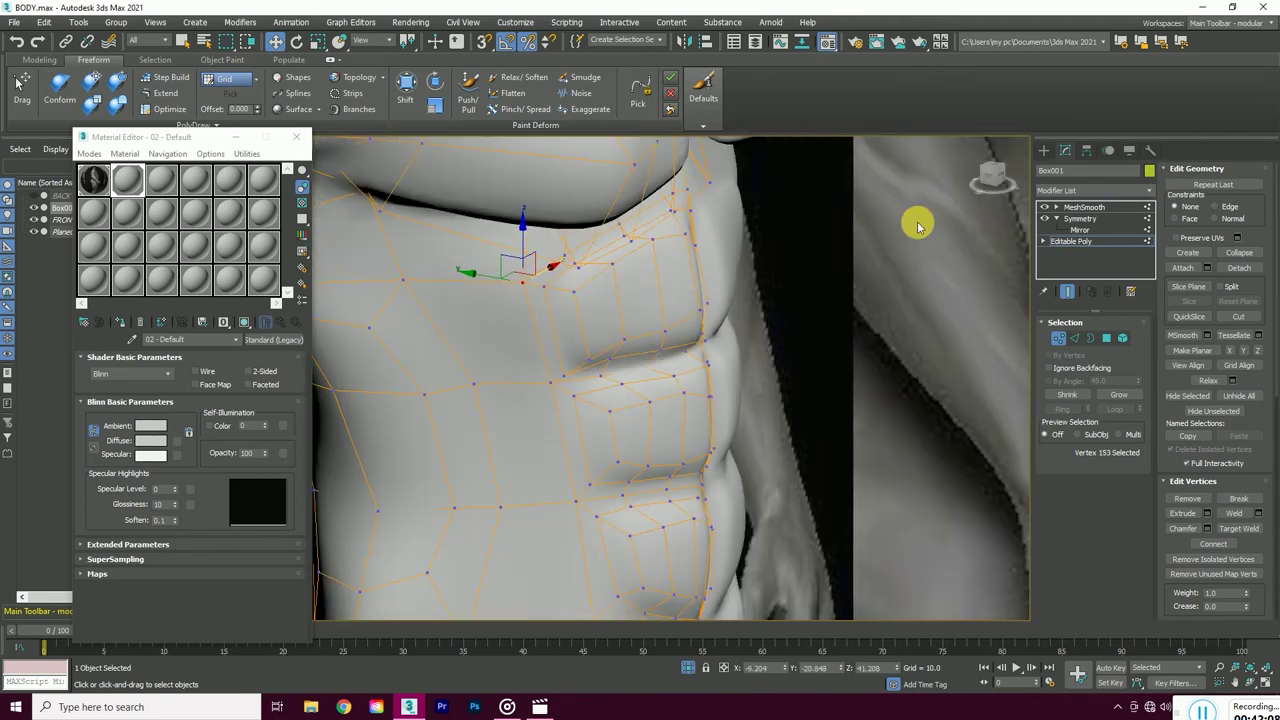
mouse_move(608, 283)
alt+middle_down()
mouse_move(728, 354)
mouse_move(651, 380)
mouse_move(1030, 290)
alt+middle_up()
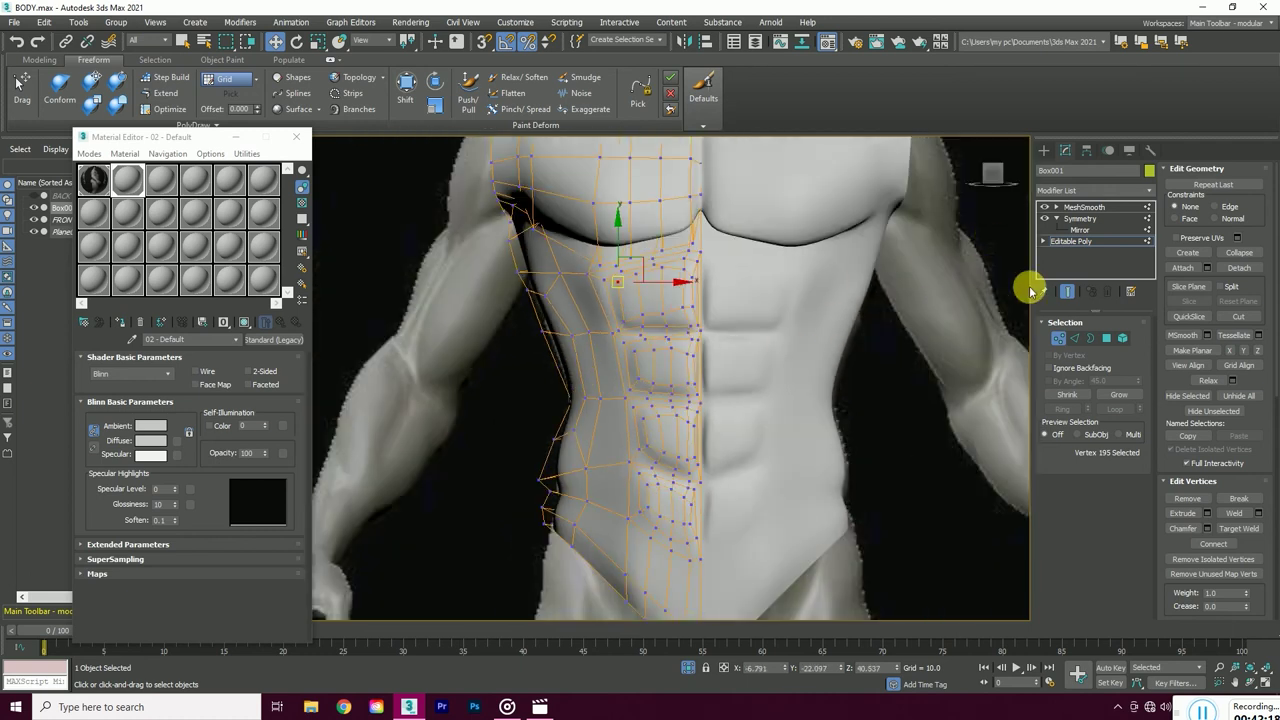
click(1066, 290)
click(1066, 290)
- Shift the lower-abdomen vertices toward the sculpt's lower abs, leaving the mesh faceted
scroll(697, 429, up, 2)
mouse_move(618, 405)
mouse_down()
mouse_move(681, 438)
mouse_move(648, 408)
mouse_up()
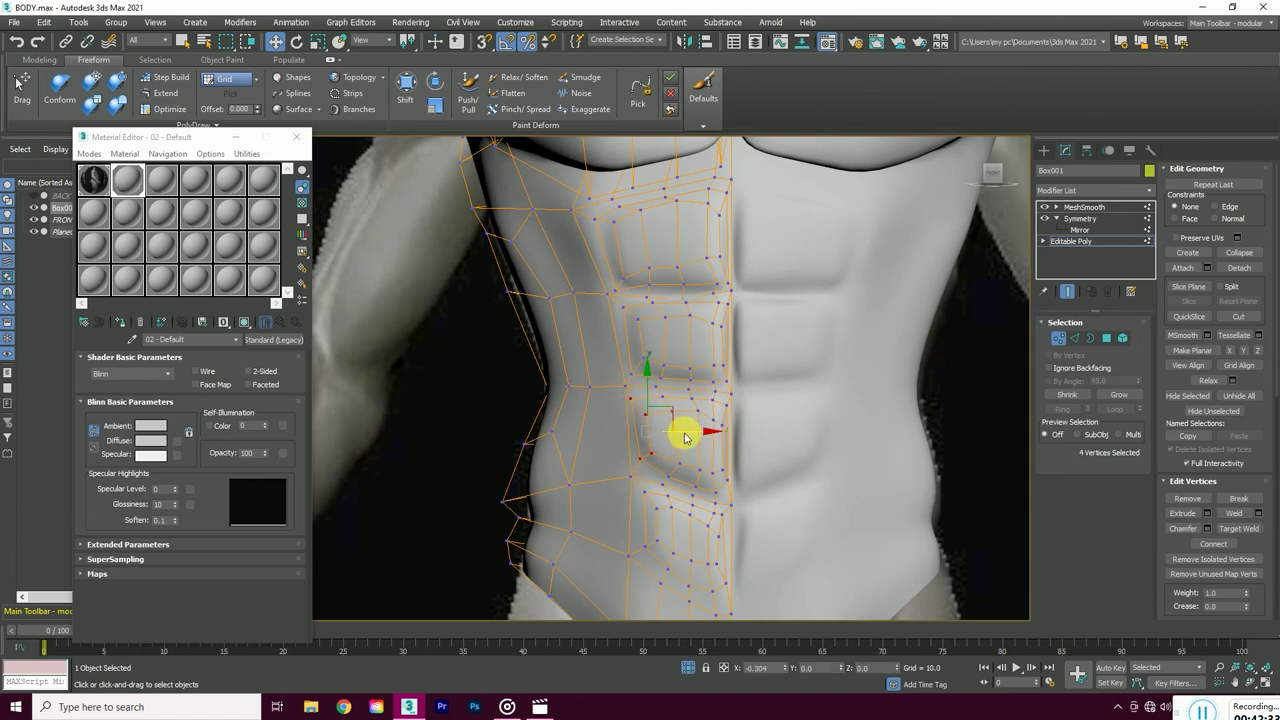
ctrl+click(646, 450)
scroll(648, 460, down, 2)
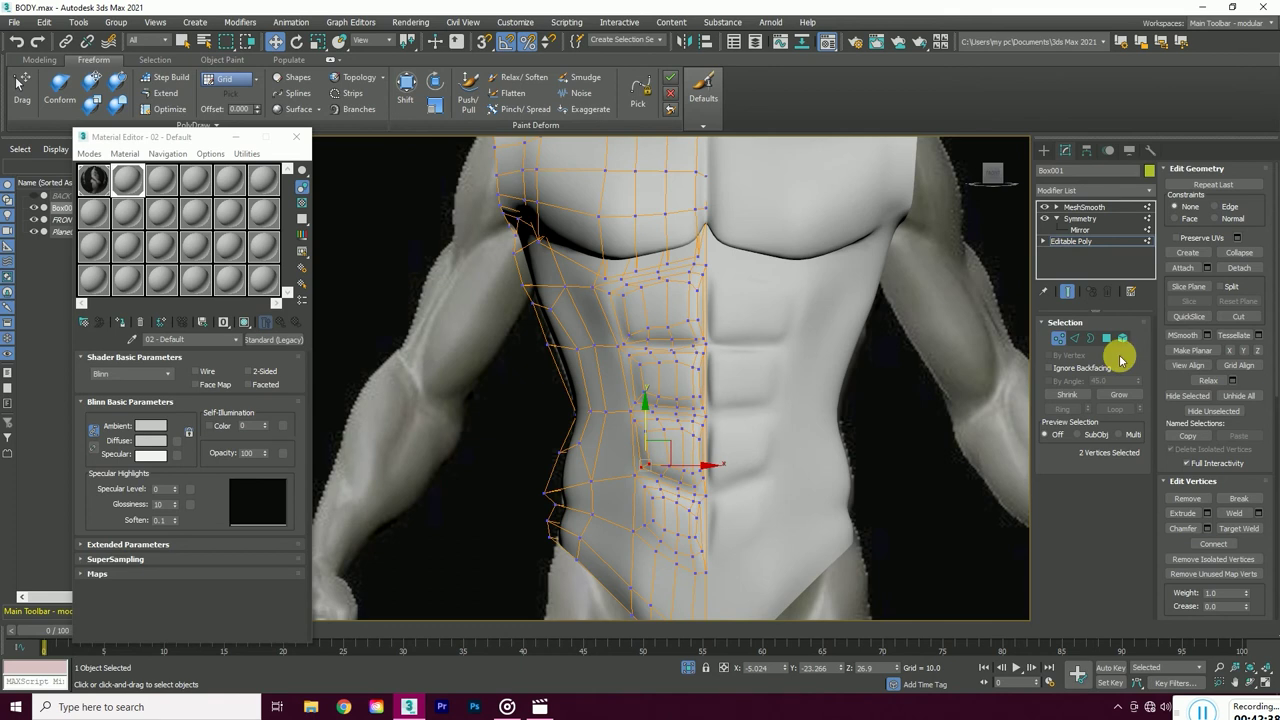
click(1068, 292)
click(1068, 292)
click(1068, 292)
click(1068, 292)
click(1068, 292)
click(1068, 292)
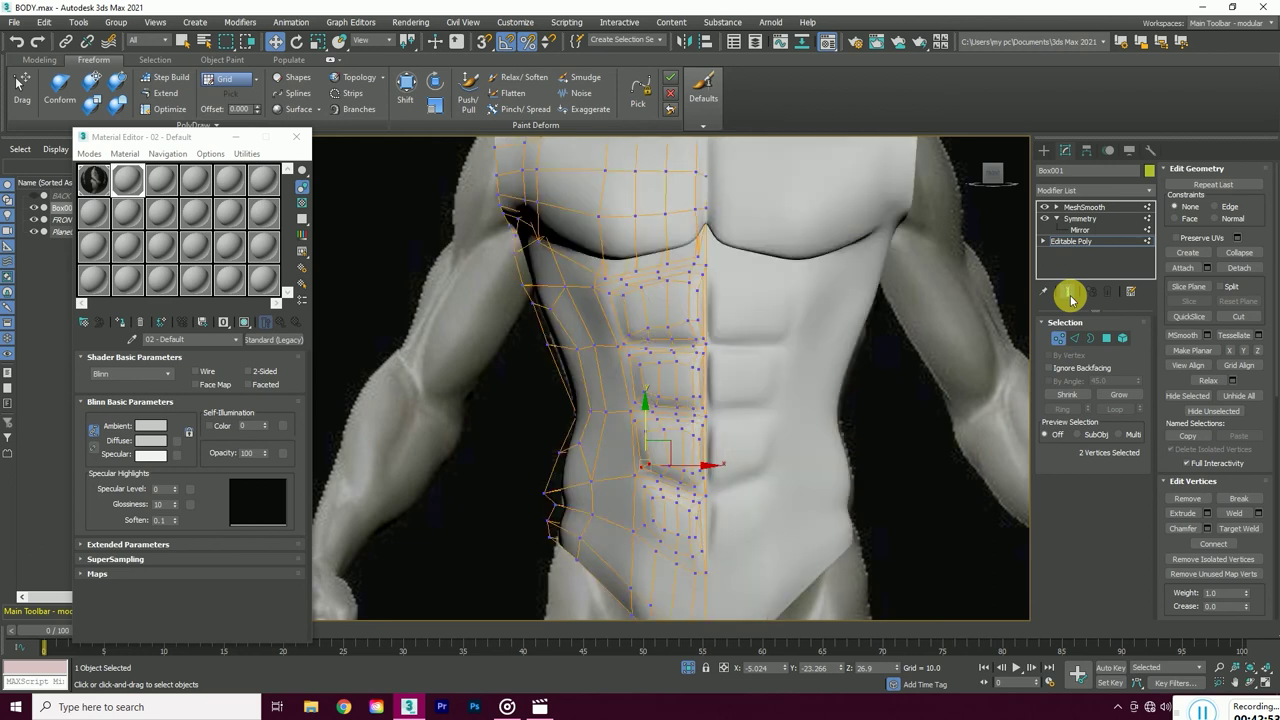
- In side profile, drag the lower-ab centre-seam vertex onto the sculpt's lower-ab groove
scroll(682, 550, up, 3)
alt+middle_drag(700, 480, 701, 475)
drag(737, 449, 721, 417)
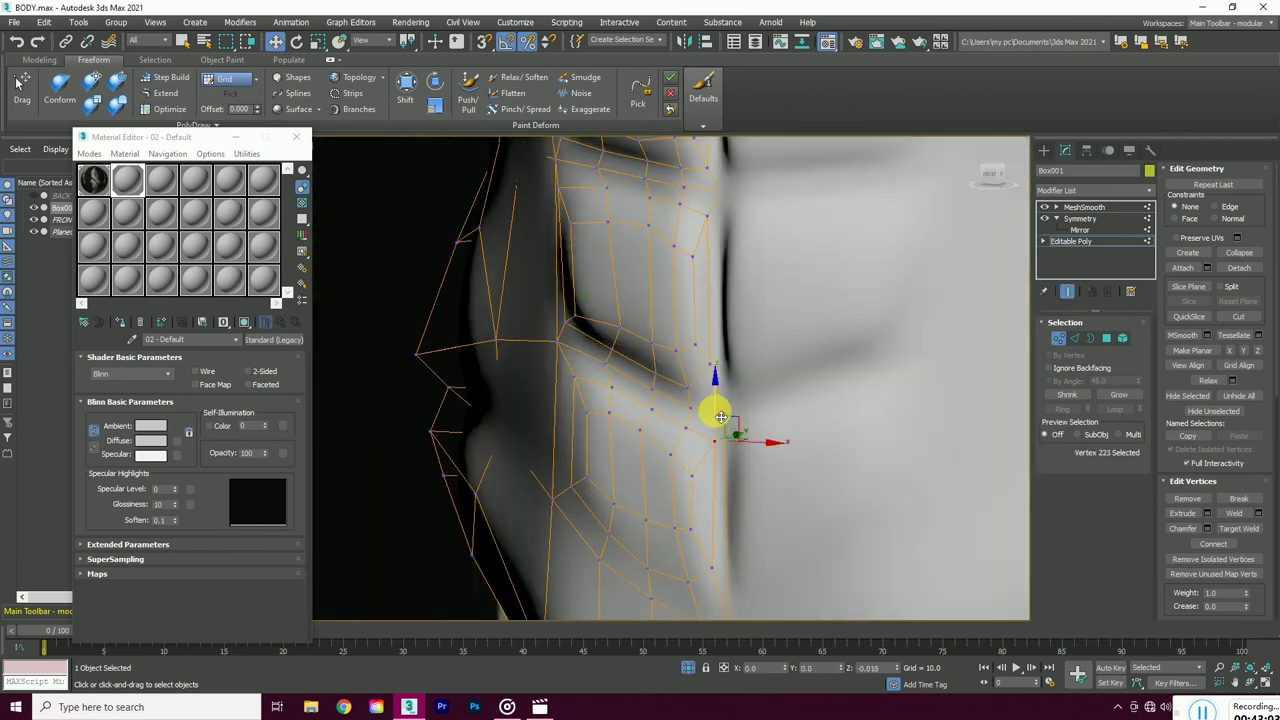
drag(709, 528, 714, 451)
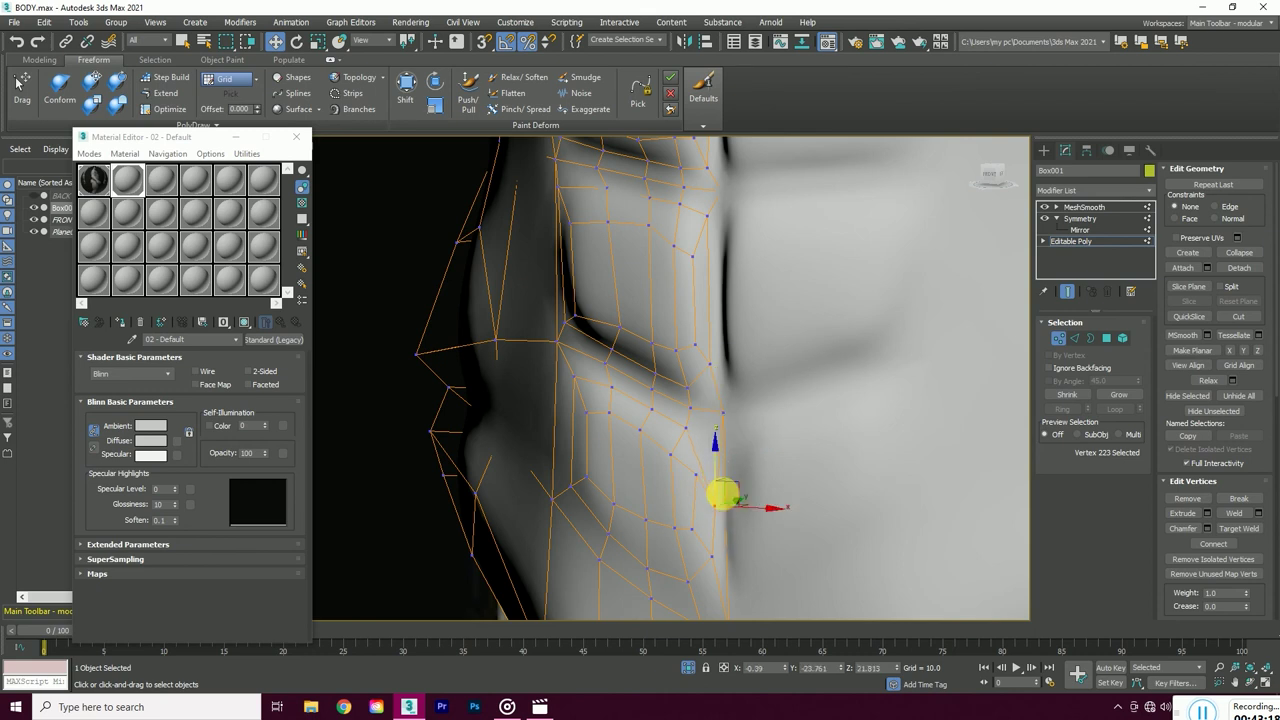
alt+middle_drag(745, 515, 748, 455)
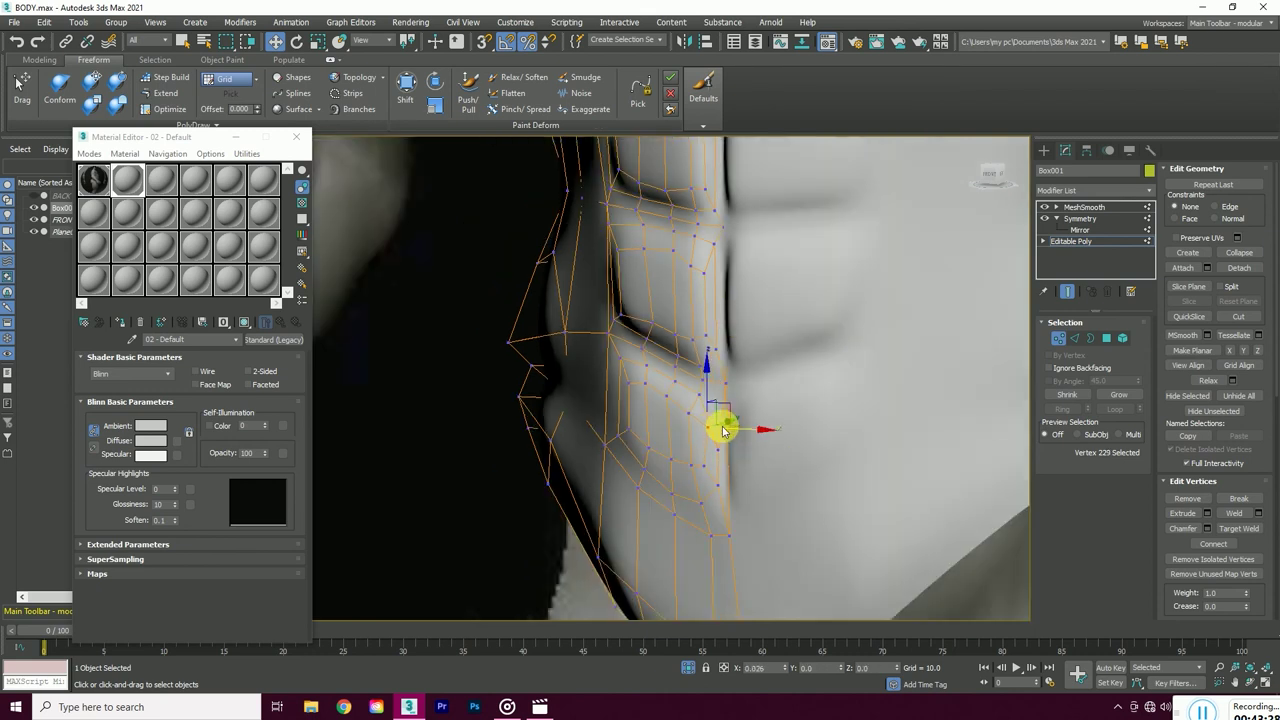
scroll(710, 473, down, 5)
click(1085, 206)
scroll(706, 430, up, 5)
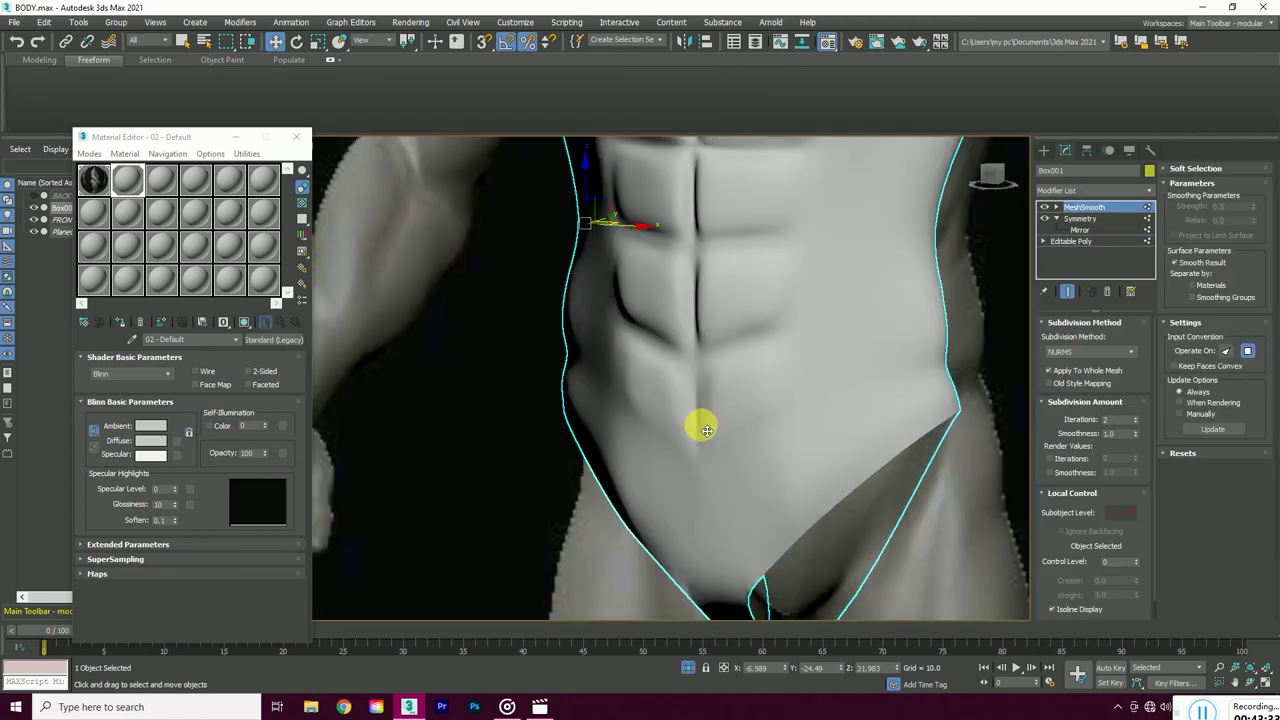
scroll(674, 463, down, 3)
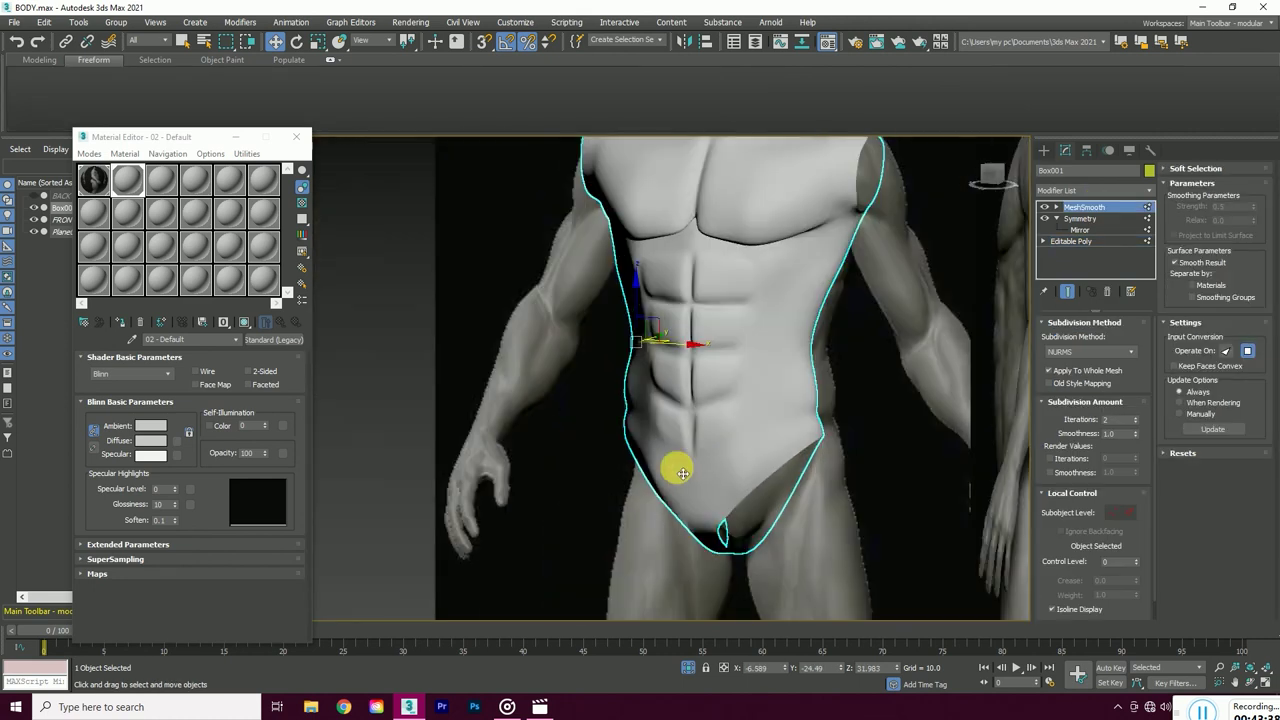
scroll(966, 251, down, 3)
click(966, 251)
mouse_move(966, 251)
alt+middle_down()
mouse_move(633, 380)
mouse_move(560, 349)
alt+middle_up()
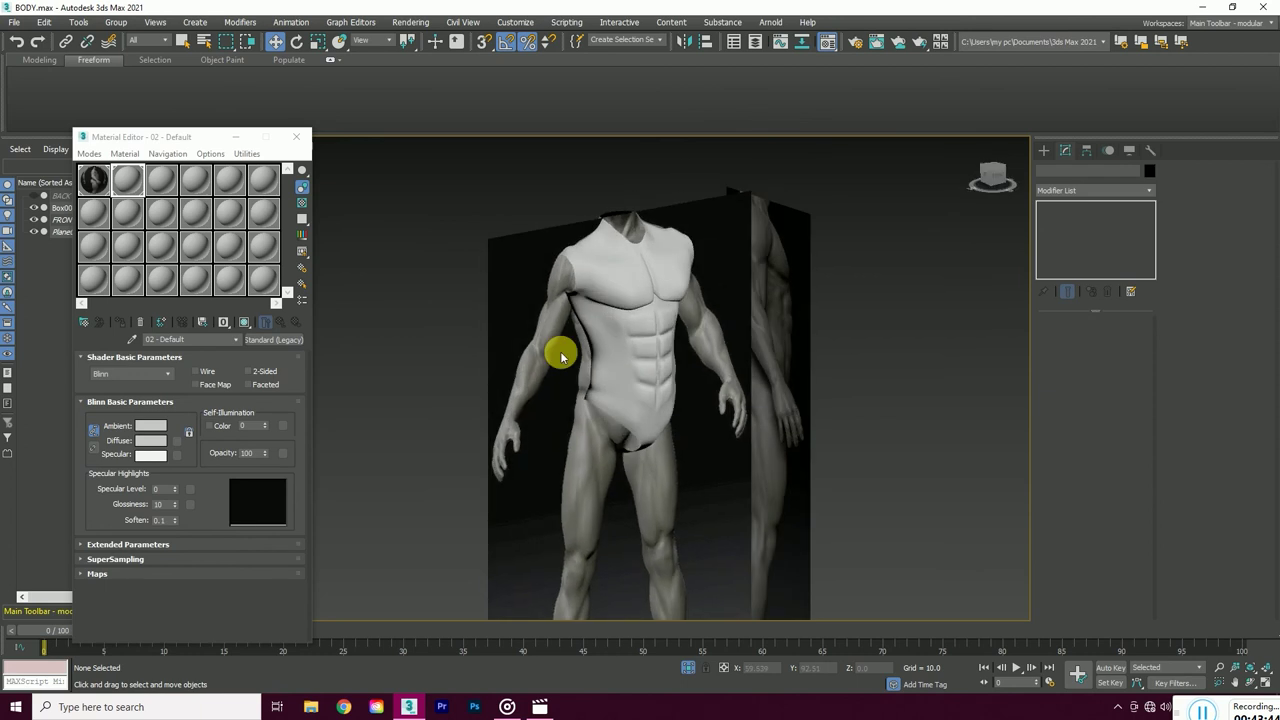
scroll(565, 343, up, 3)
scroll(606, 369, down, 1)
scroll(620, 353, down, 1)
scroll(622, 440, up, 1)
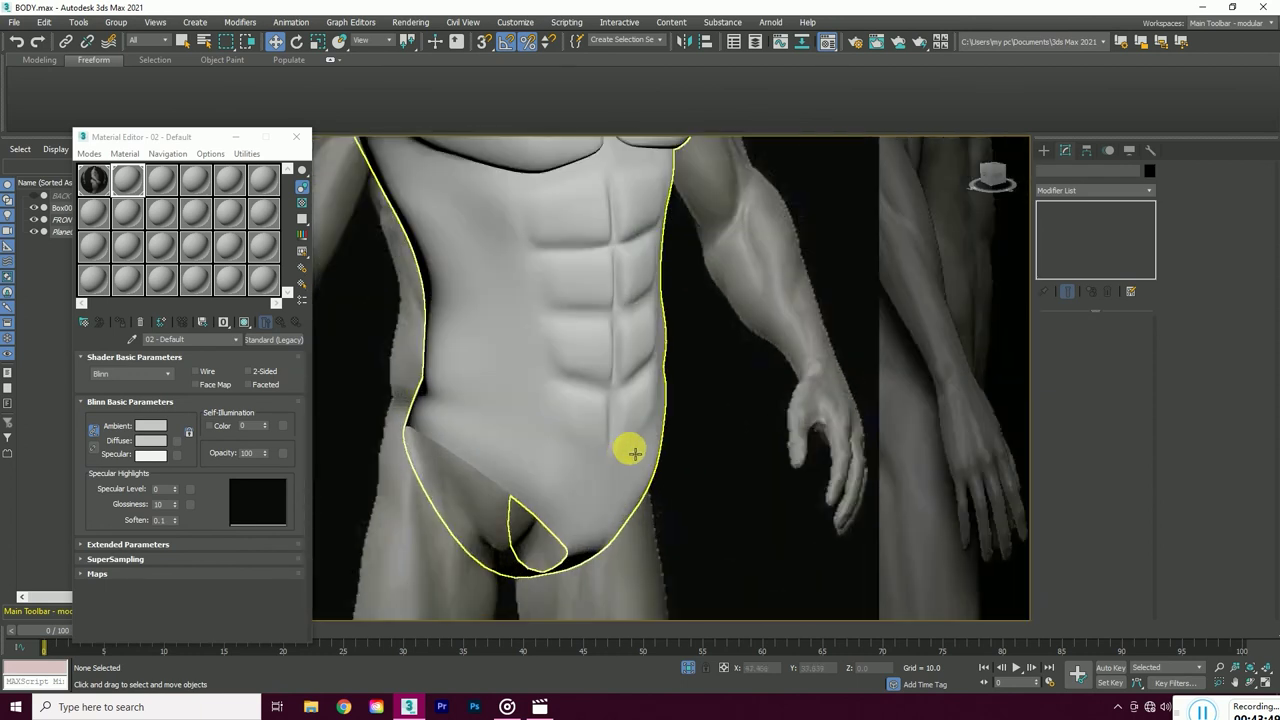
scroll(623, 425, up, 4)
scroll(628, 425, down, 5)
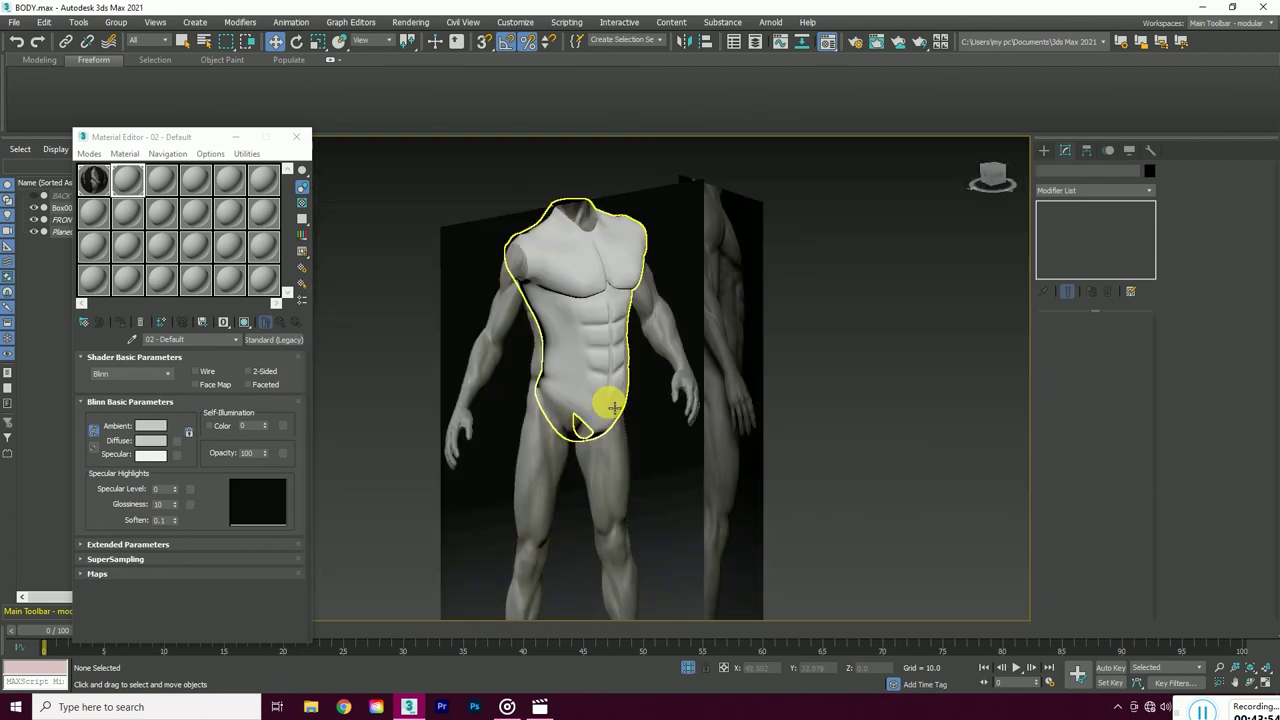
scroll(637, 248, up, 3)
scroll(451, 343, down, 1)
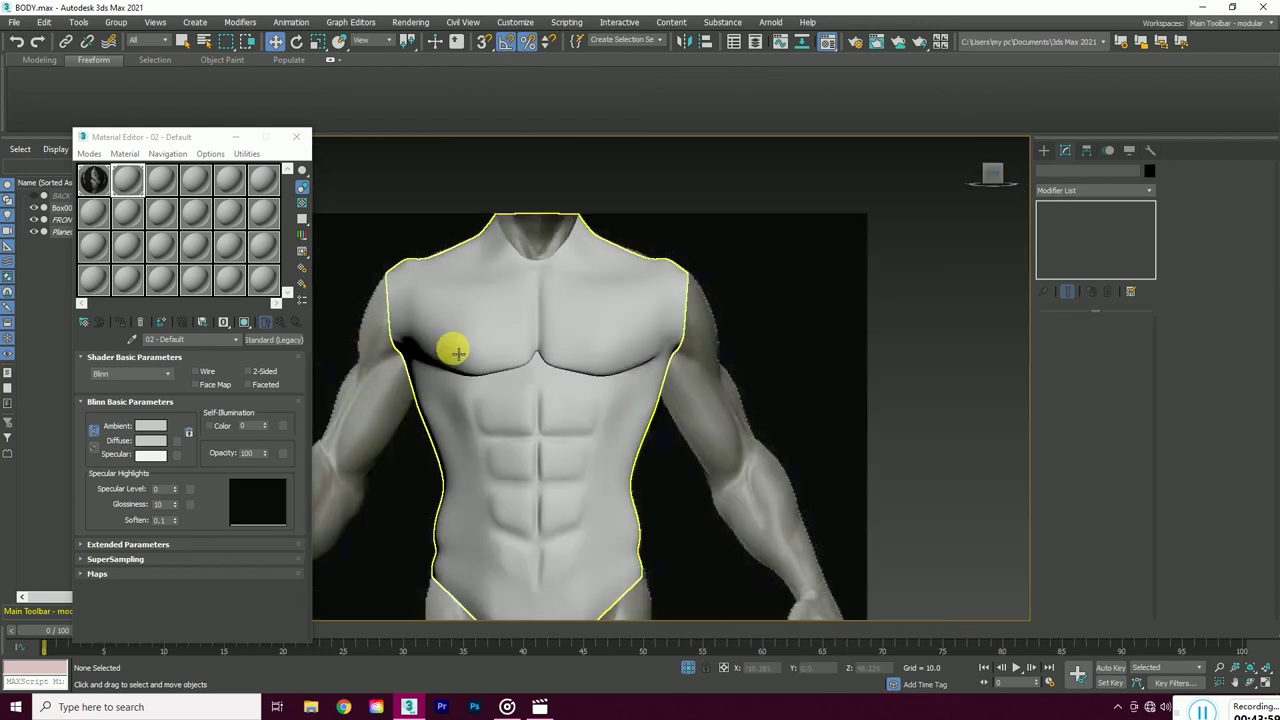
click(451, 343)
scroll(414, 309, up, 3)
click(1070, 241)
key(1)
scroll(410, 414, up, 4)
click(388, 408)
scroll(435, 416, down, 2)
- Select a shoulder vertex near the armpit, then clear the selection and frame the whole figure
scroll(415, 300, down, 2)
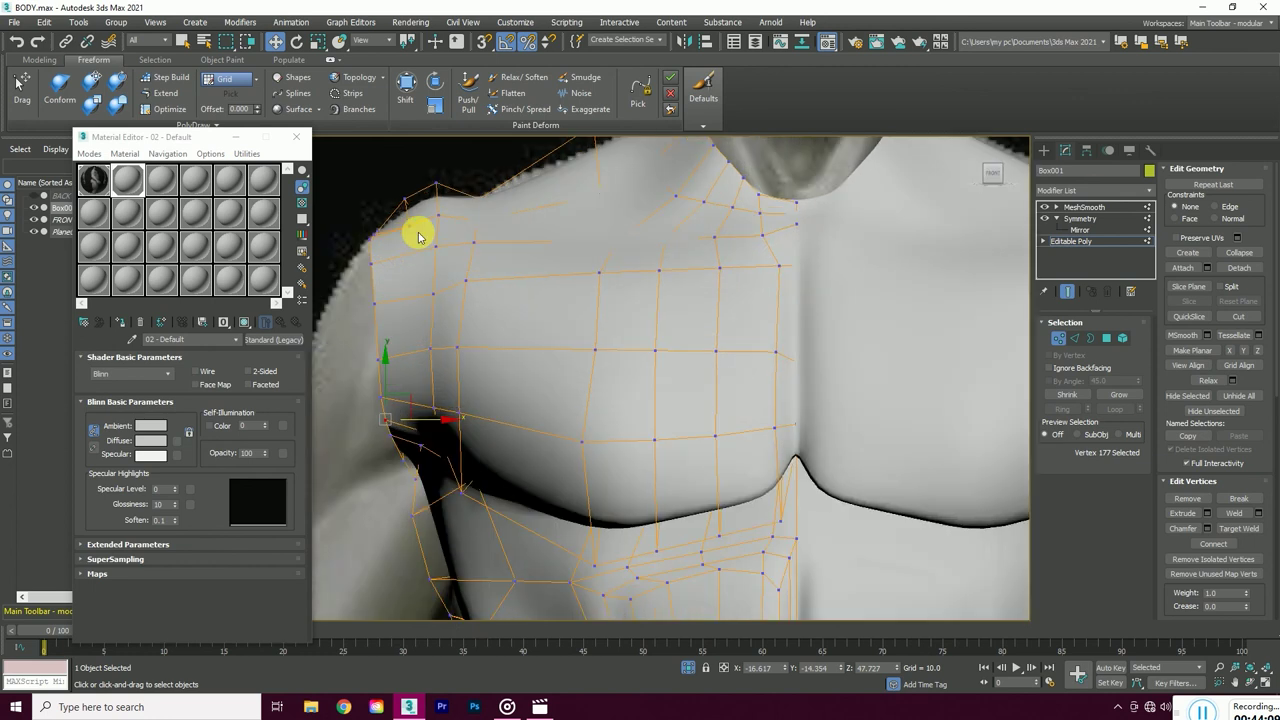
scroll(420, 240, down, 1)
scroll(915, 233, down, 1)
scroll(457, 271, up, 3)
scroll(451, 263, up, 1)
click(453, 243)
scroll(550, 420, down, 2)
scroll(700, 320, down, 3)
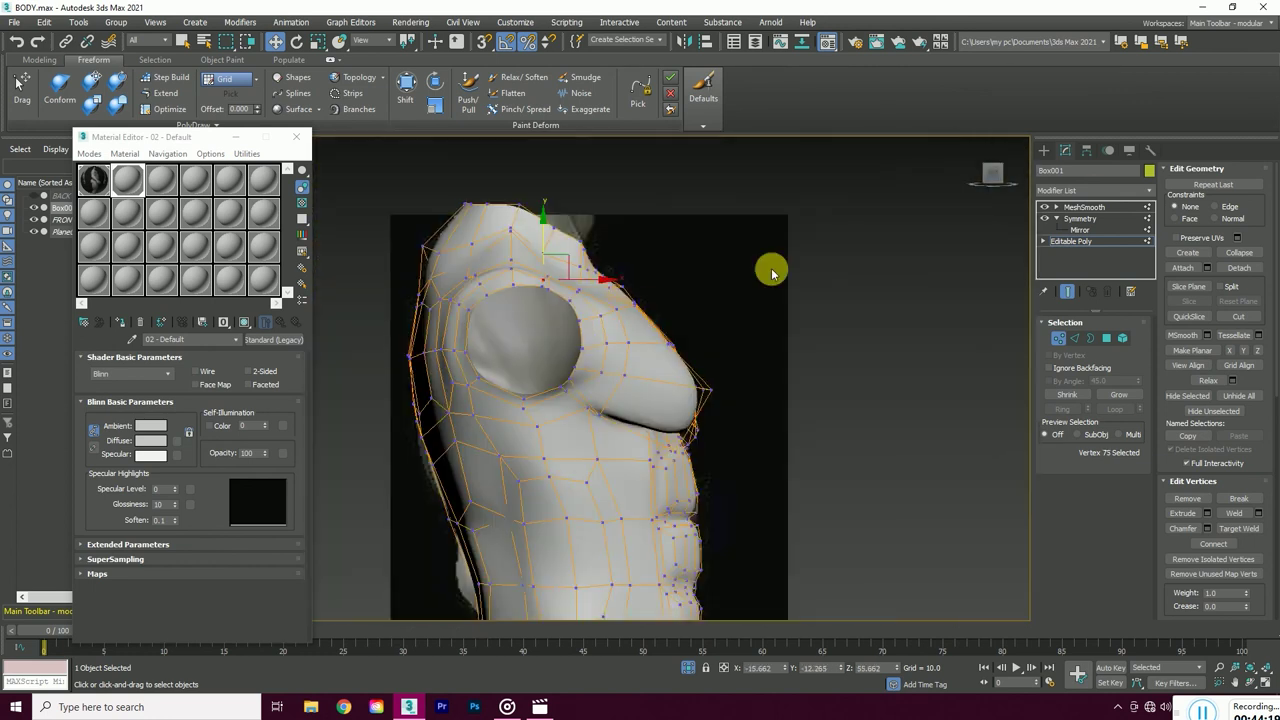
click(992, 178)
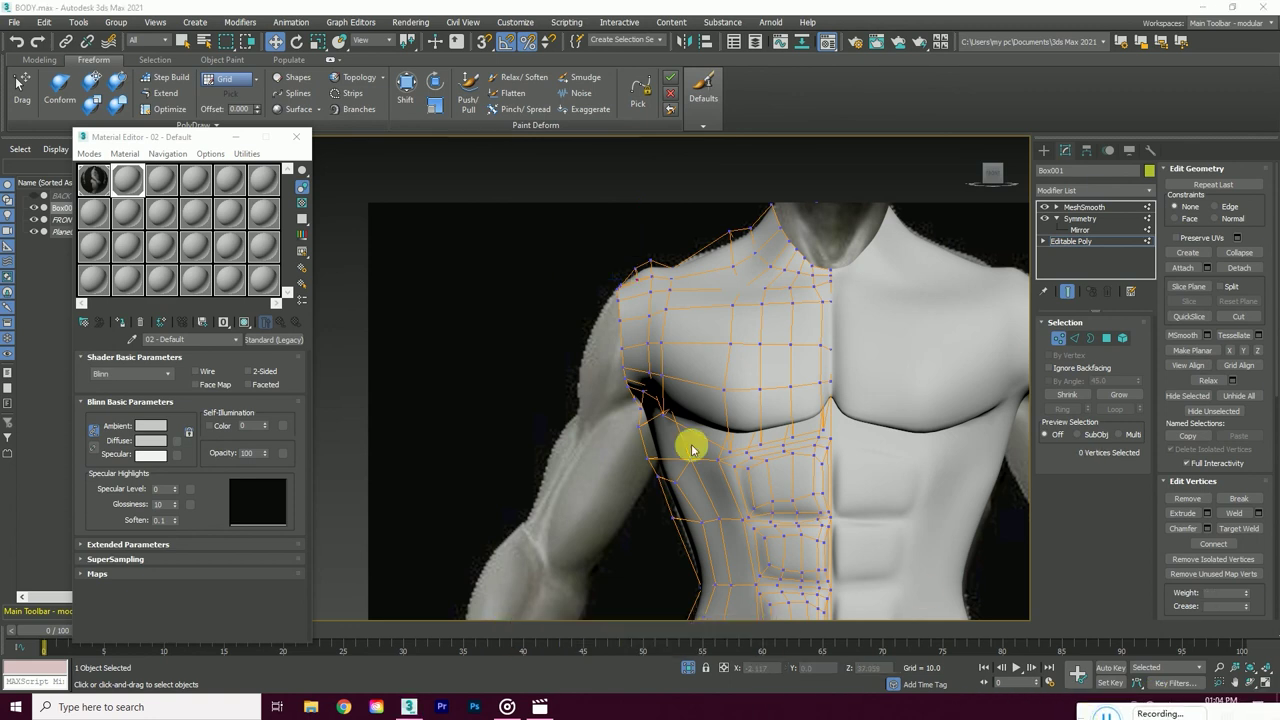
click(691, 443)
key(z)
drag(951, 194, 992, 178)
alt+middle_drag(700, 400, 720, 393)
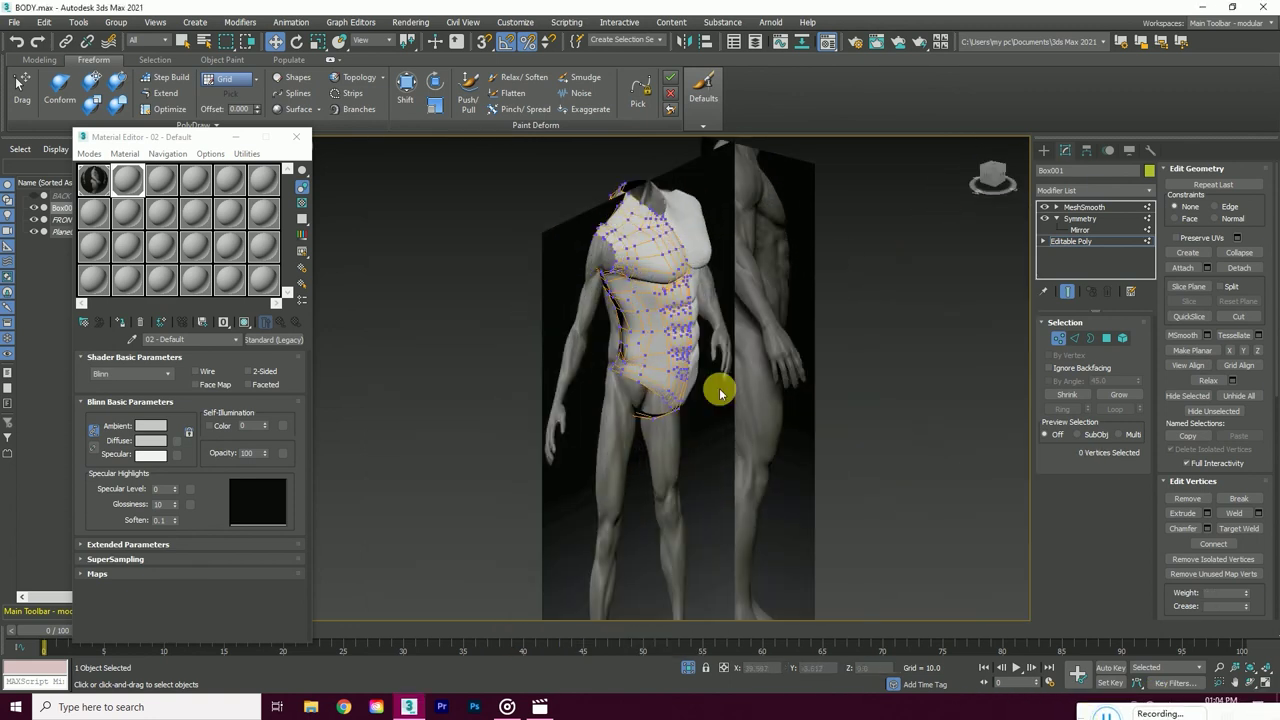
- Isolate Box001 with Alt+Q and orbit around the finished torso
key(alt+q)
alt+middle_drag(914, 294, 700, 380)
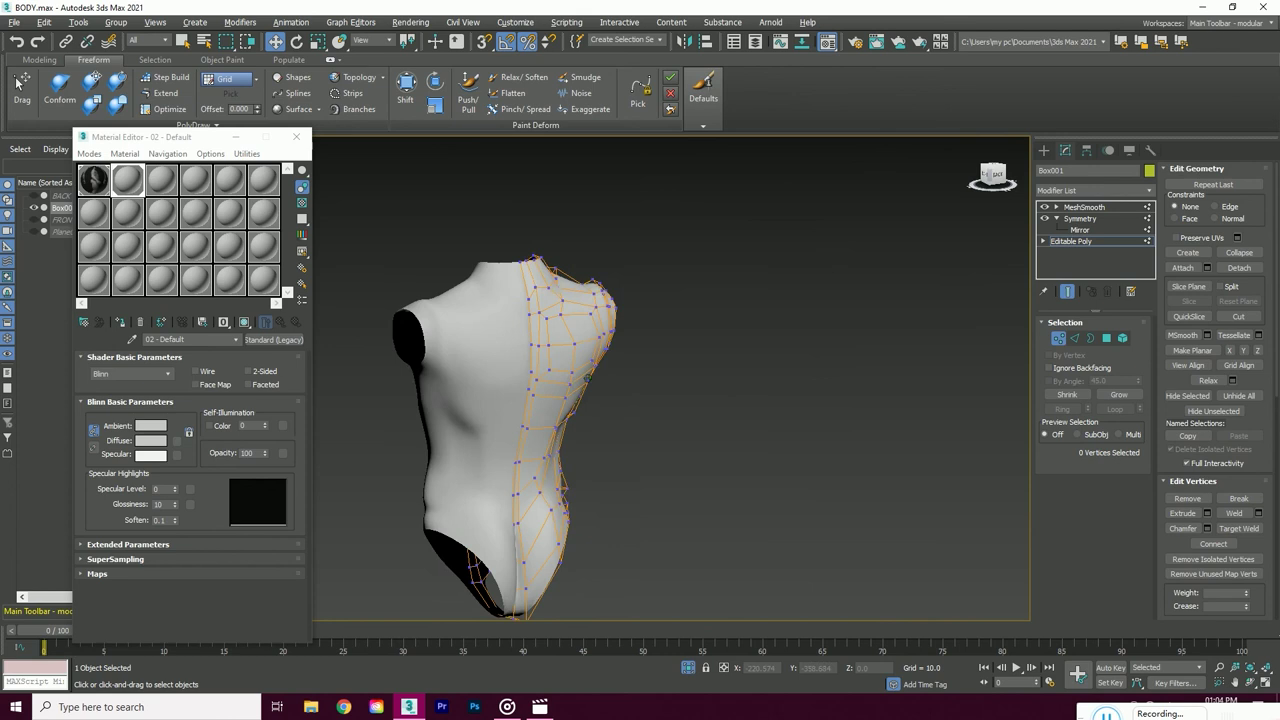
alt+middle_drag(588, 378, 960, 198)
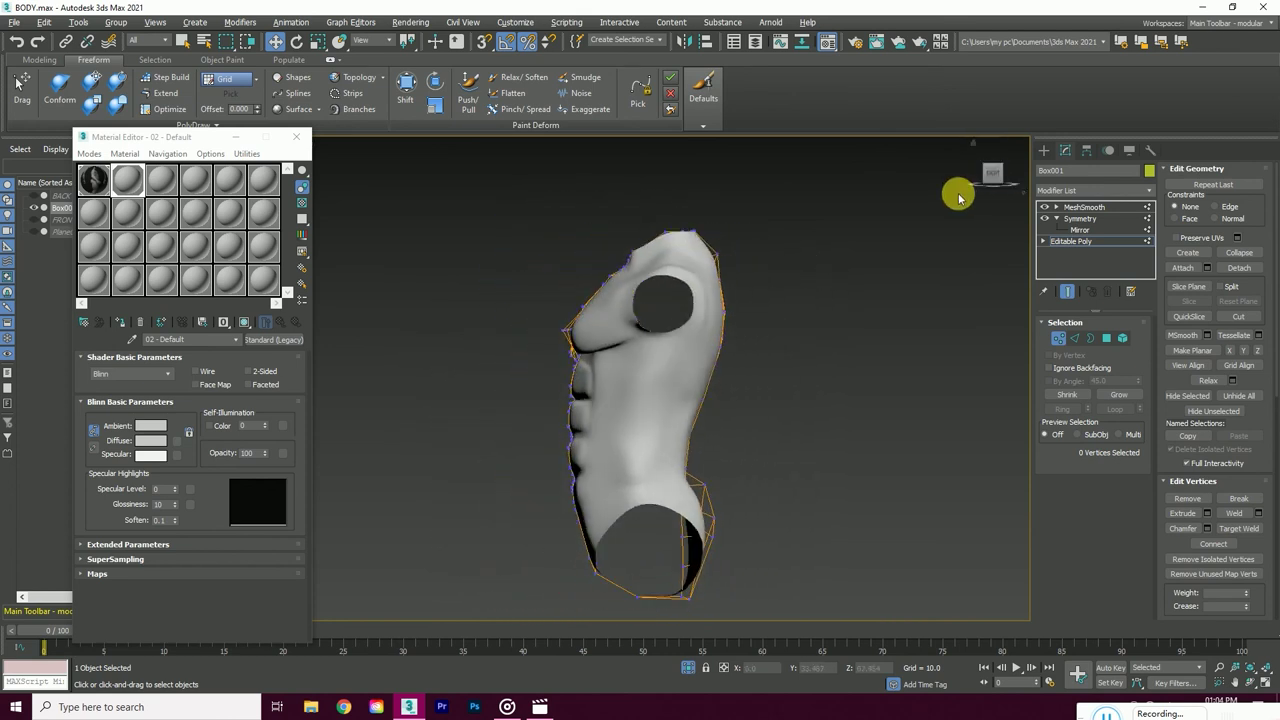
drag(991, 179, 707, 287)
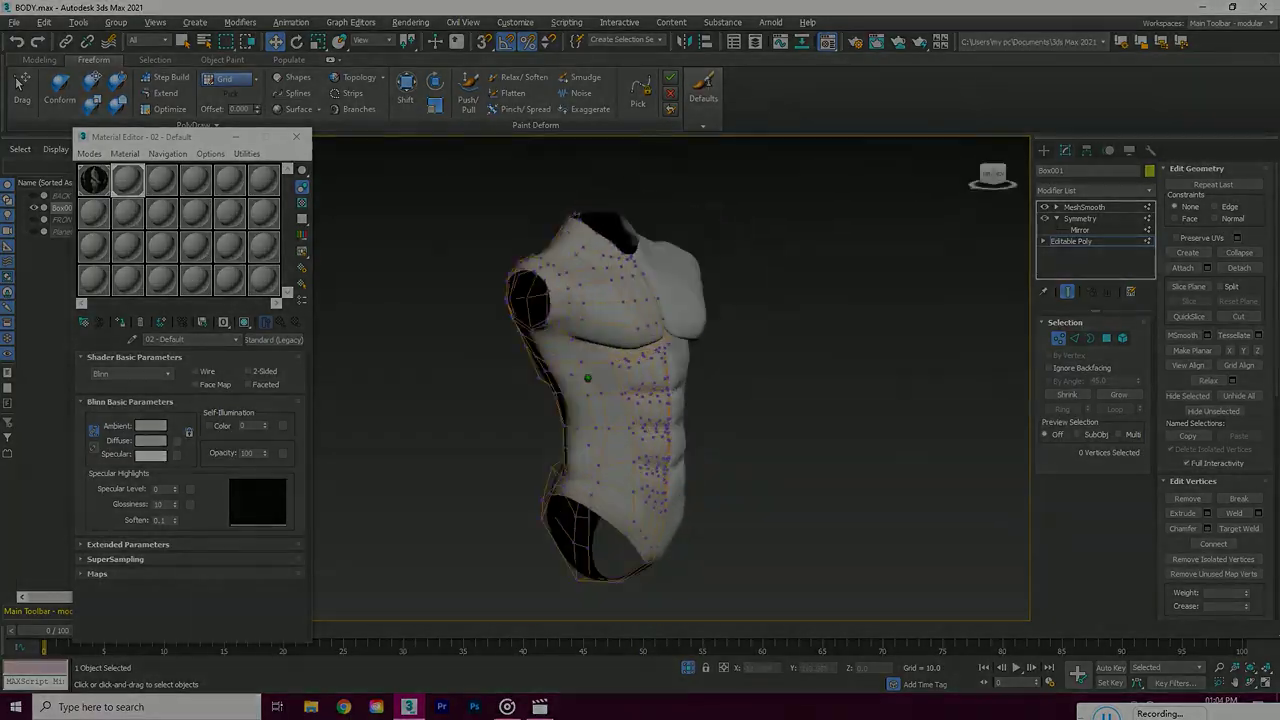